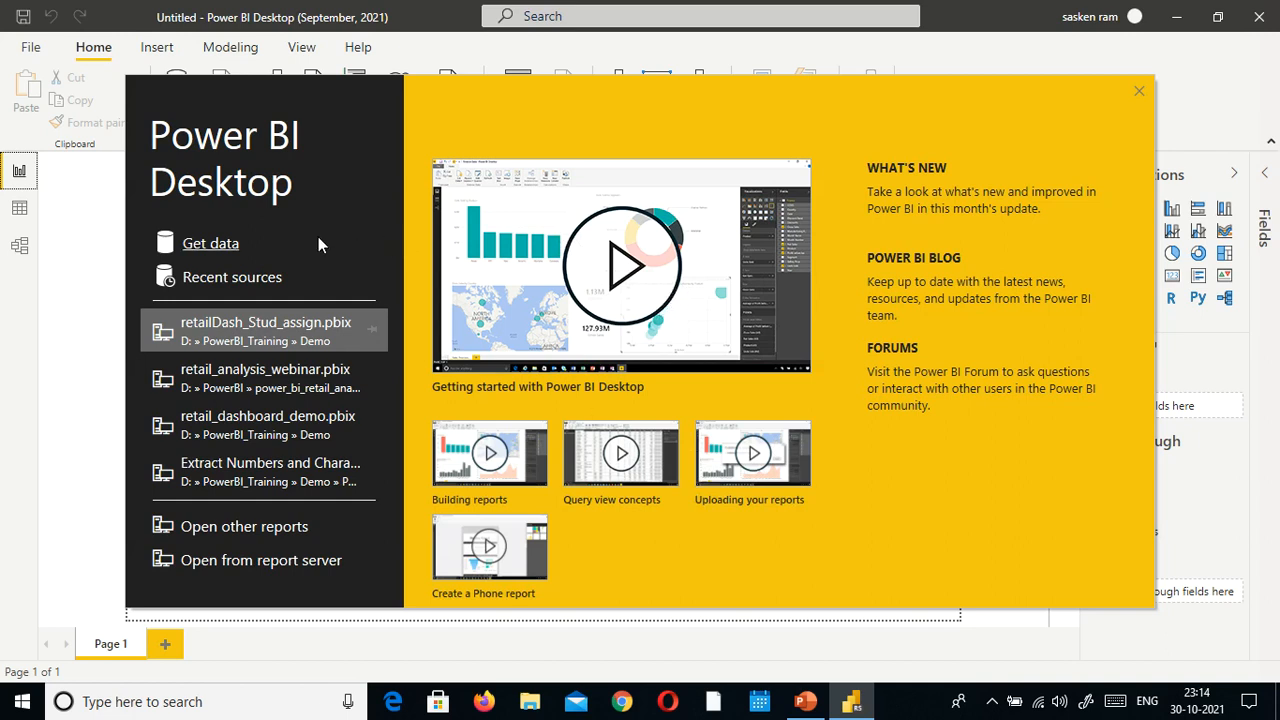
Step: Connect to the Excel workbook retail_store_Sales.xlsx as the report's data source
click(224, 248)
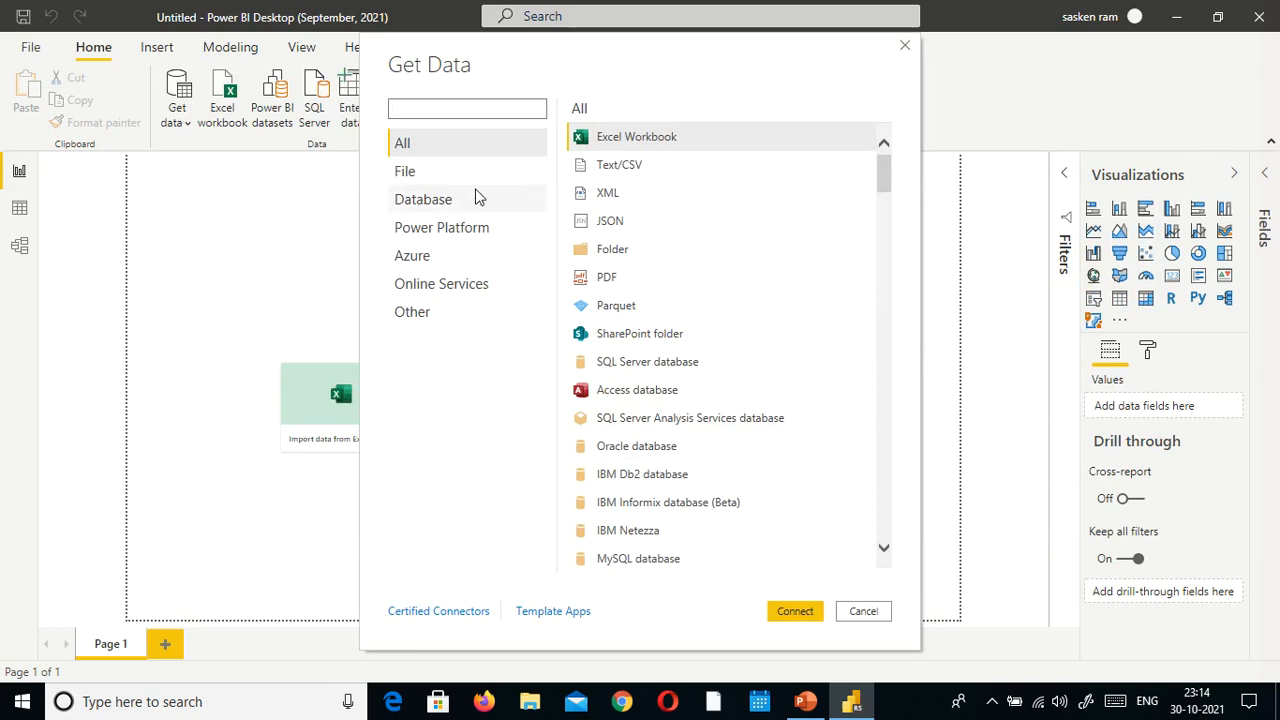
double_click(648, 148)
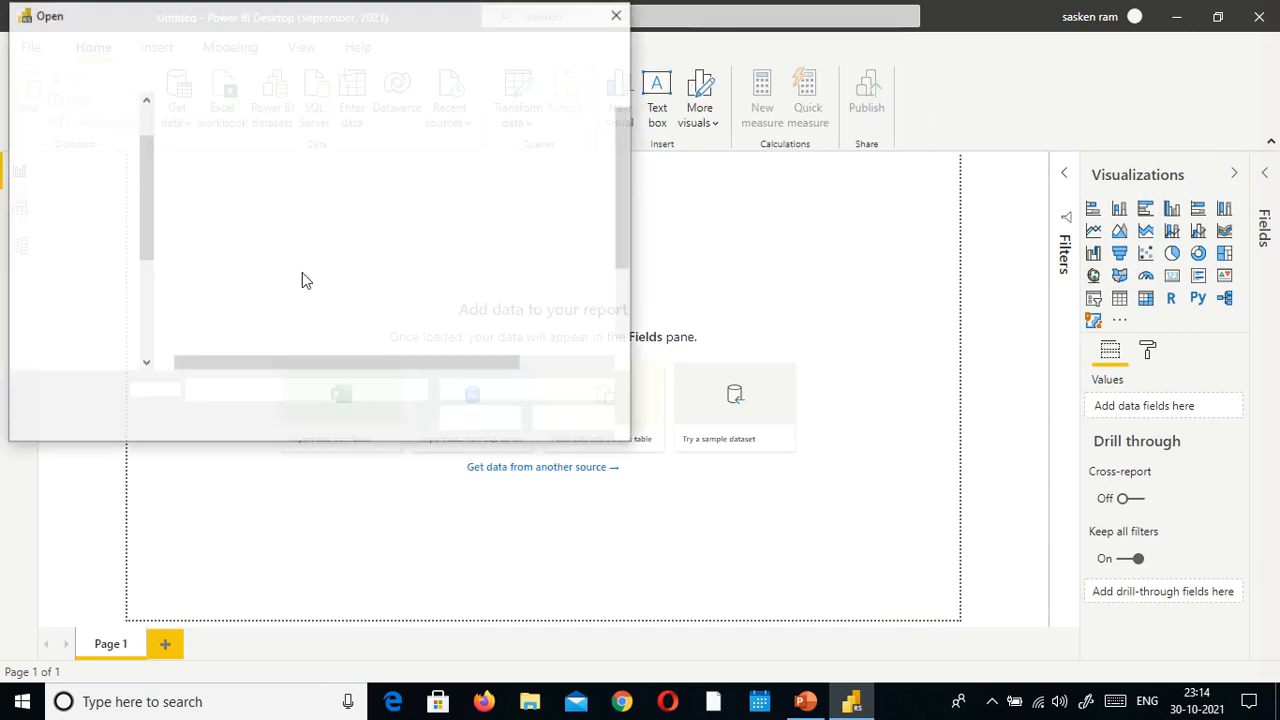
scroll(308, 283, down, 2)
double_click(250, 325)
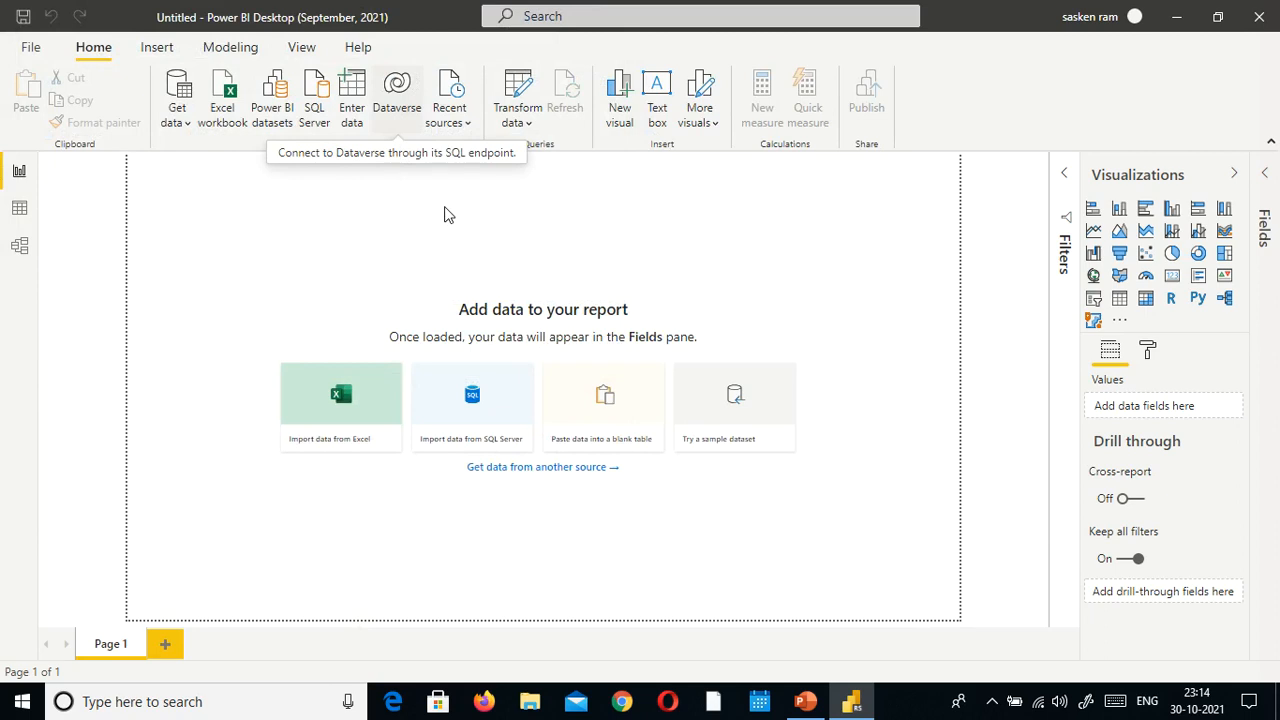
Step: Load the Buyers, Dates, Managers, Regions and Sales tables from the workbook into the model
click(285, 169)
click(285, 192)
click(285, 215)
click(285, 238)
click(330, 262)
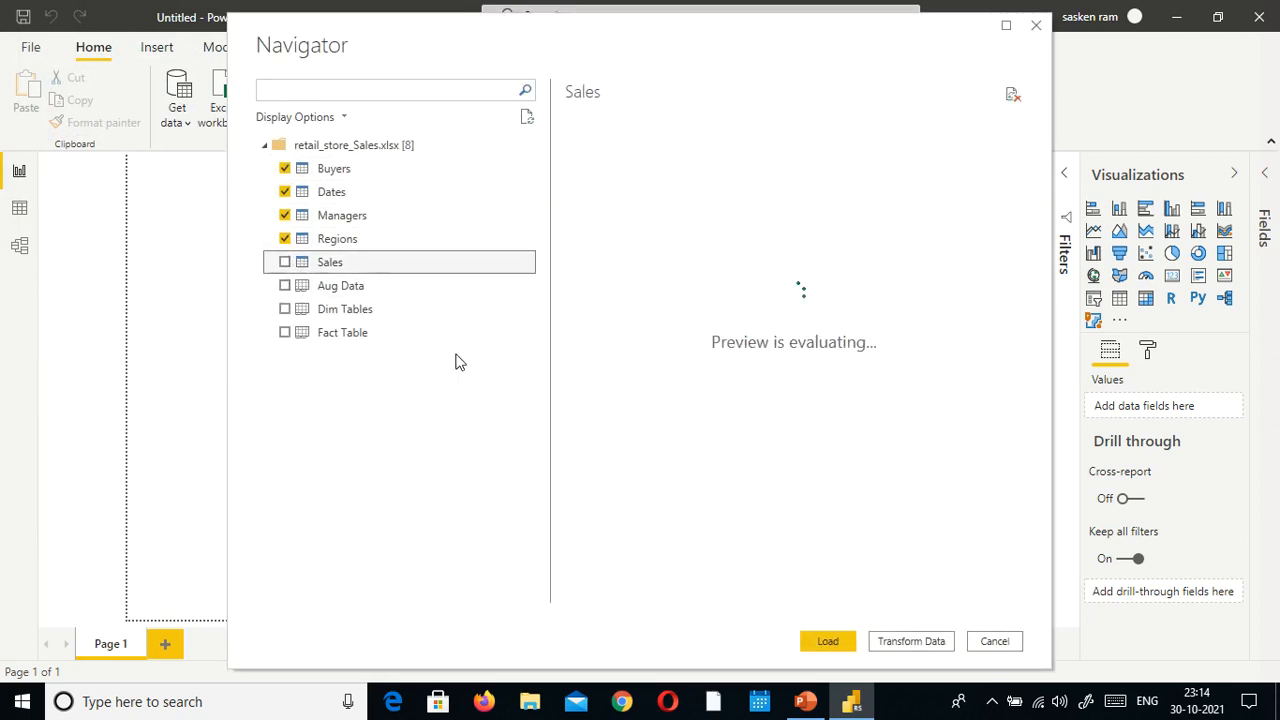
click(285, 262)
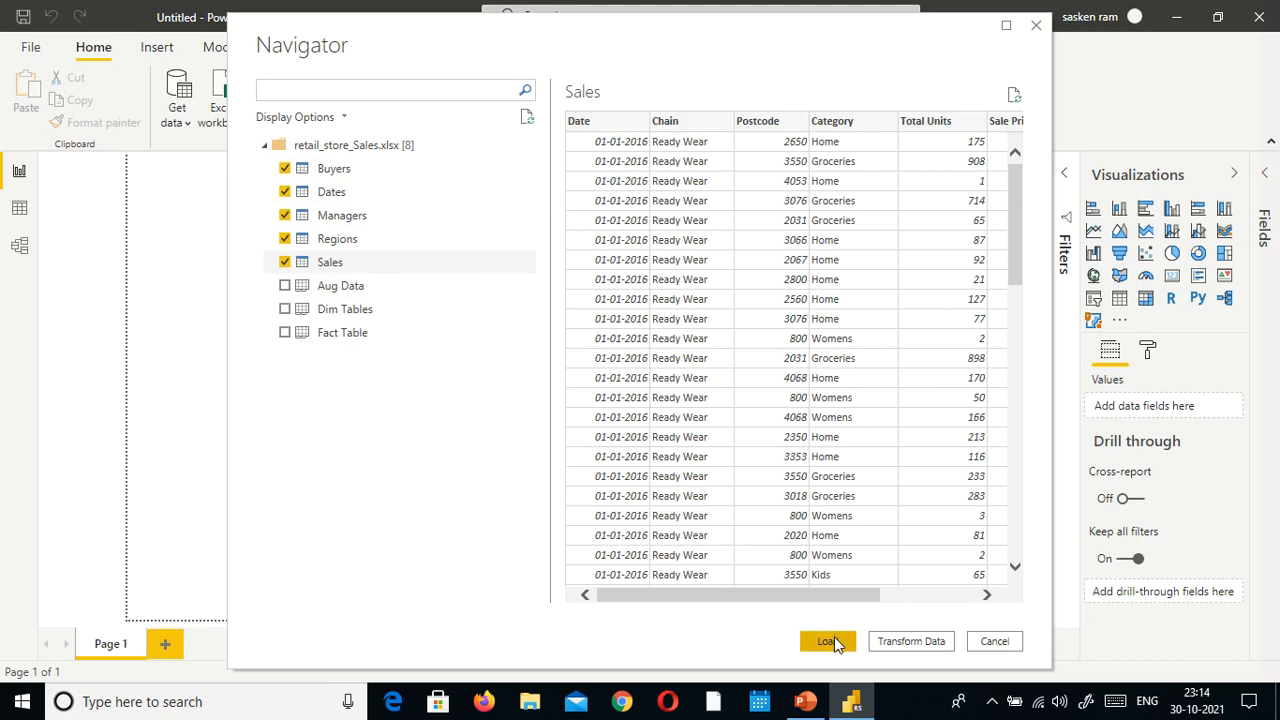
click(911, 592)
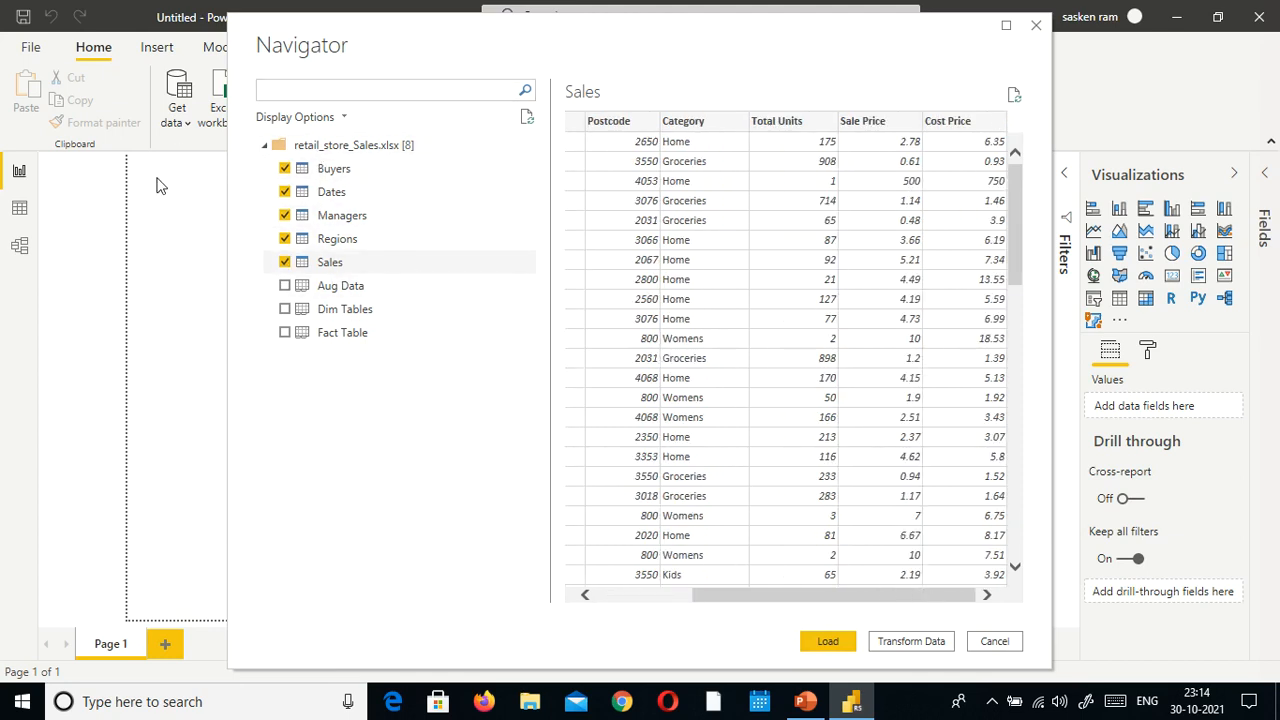
click(826, 643)
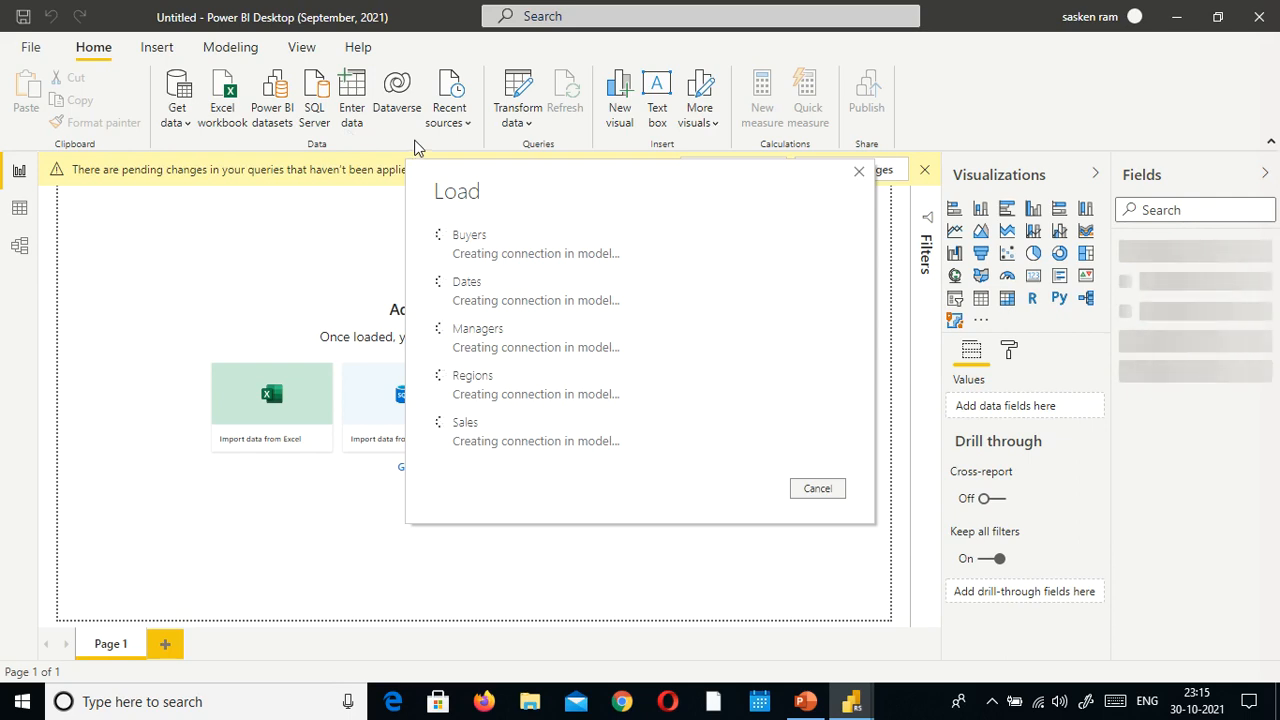
drag(553, 197, 486, 177)
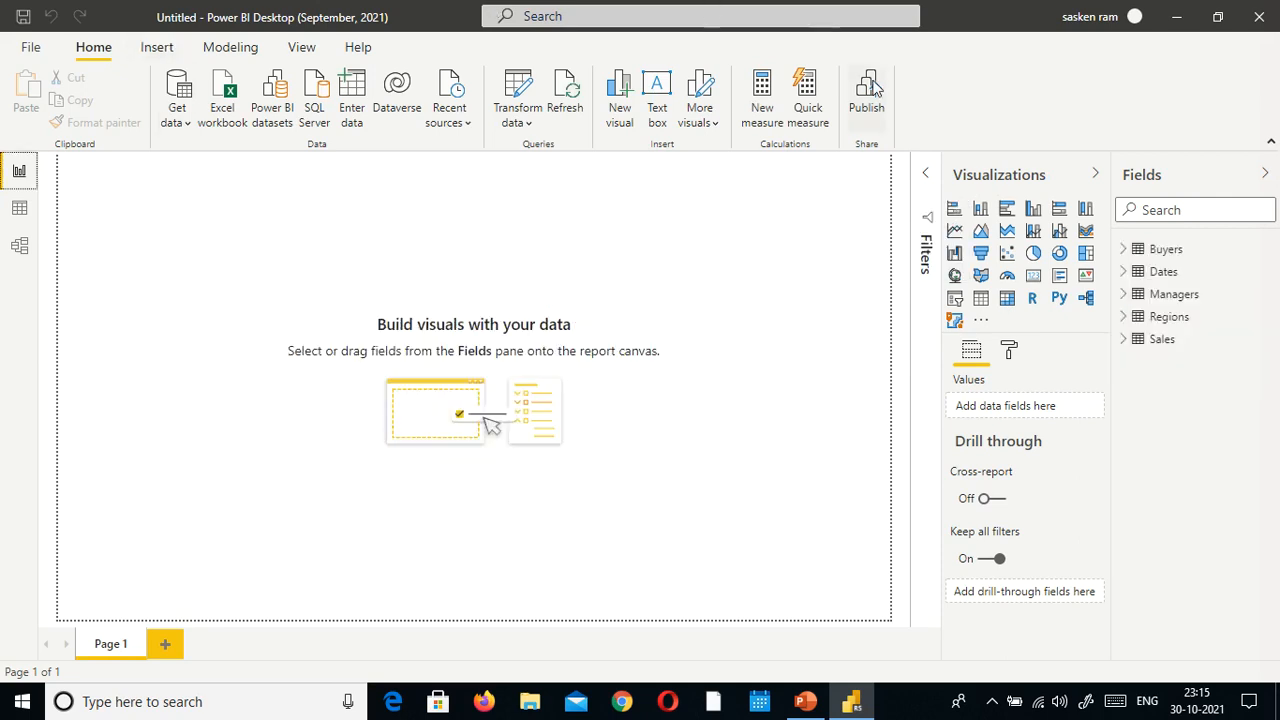
Step: Look through the fields of the Buyers, Sales and Regions tables in the field list
click(1123, 250)
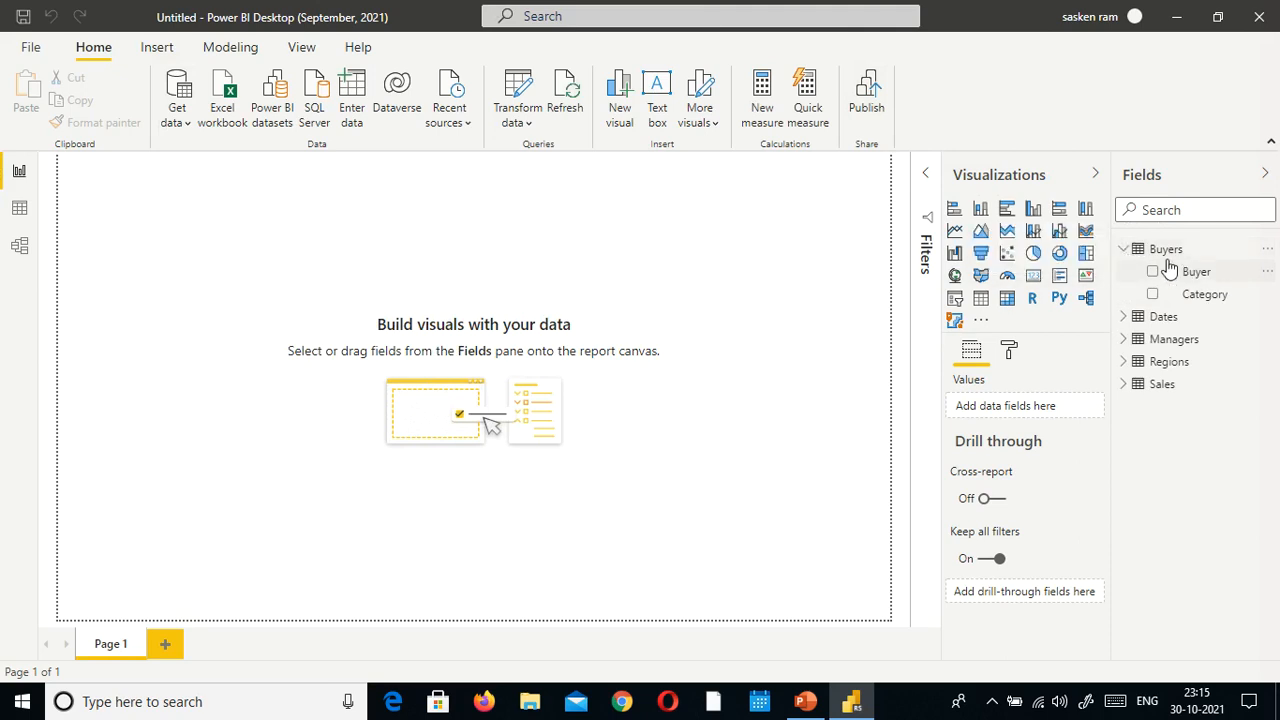
click(1123, 250)
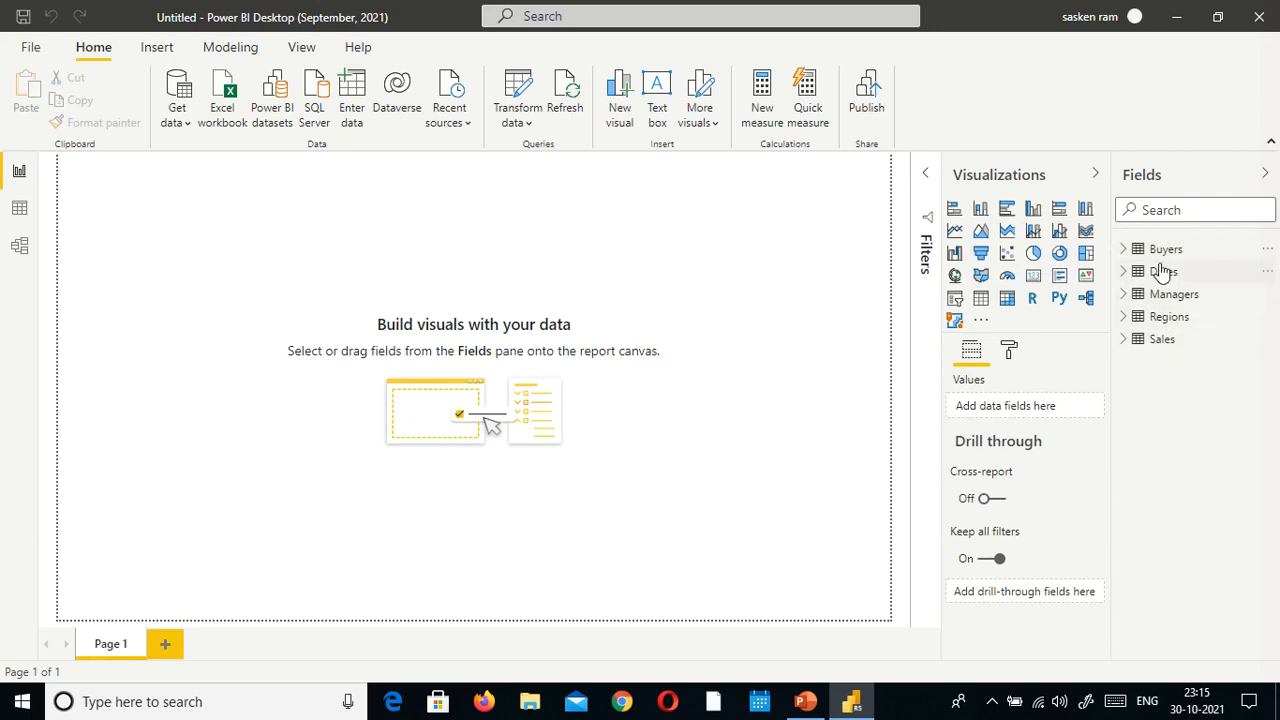
click(1123, 339)
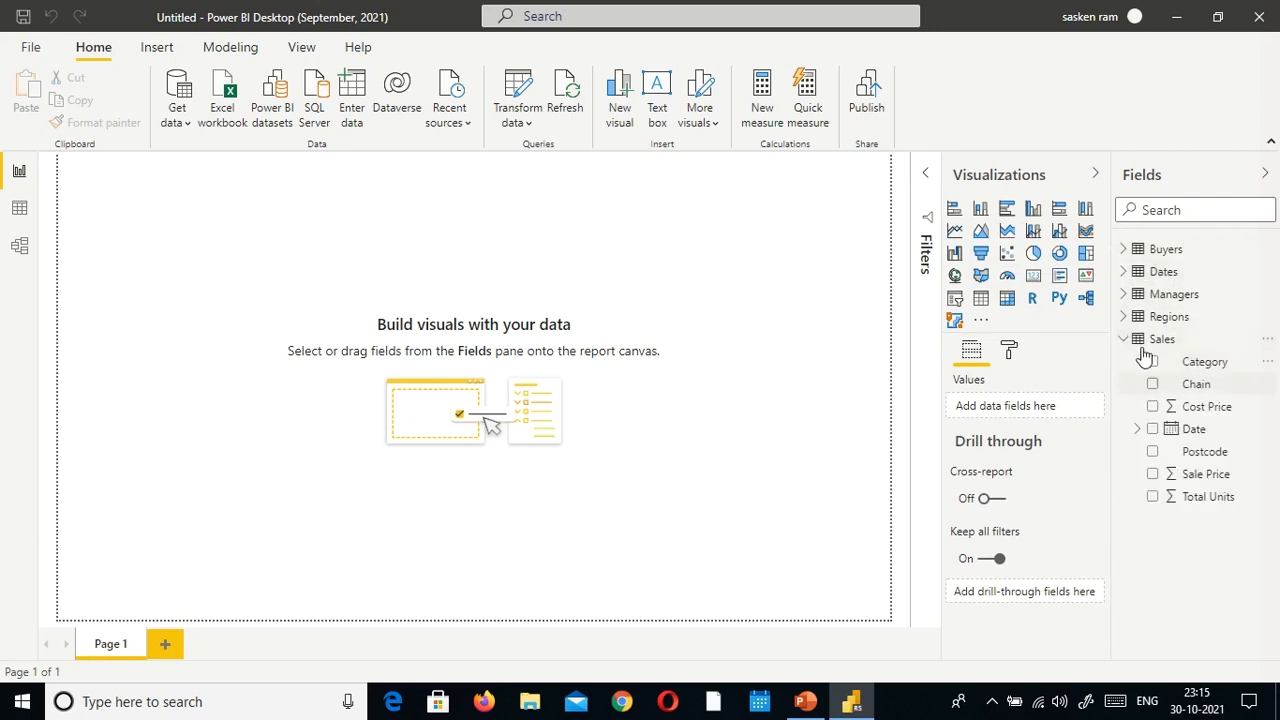
click(1126, 318)
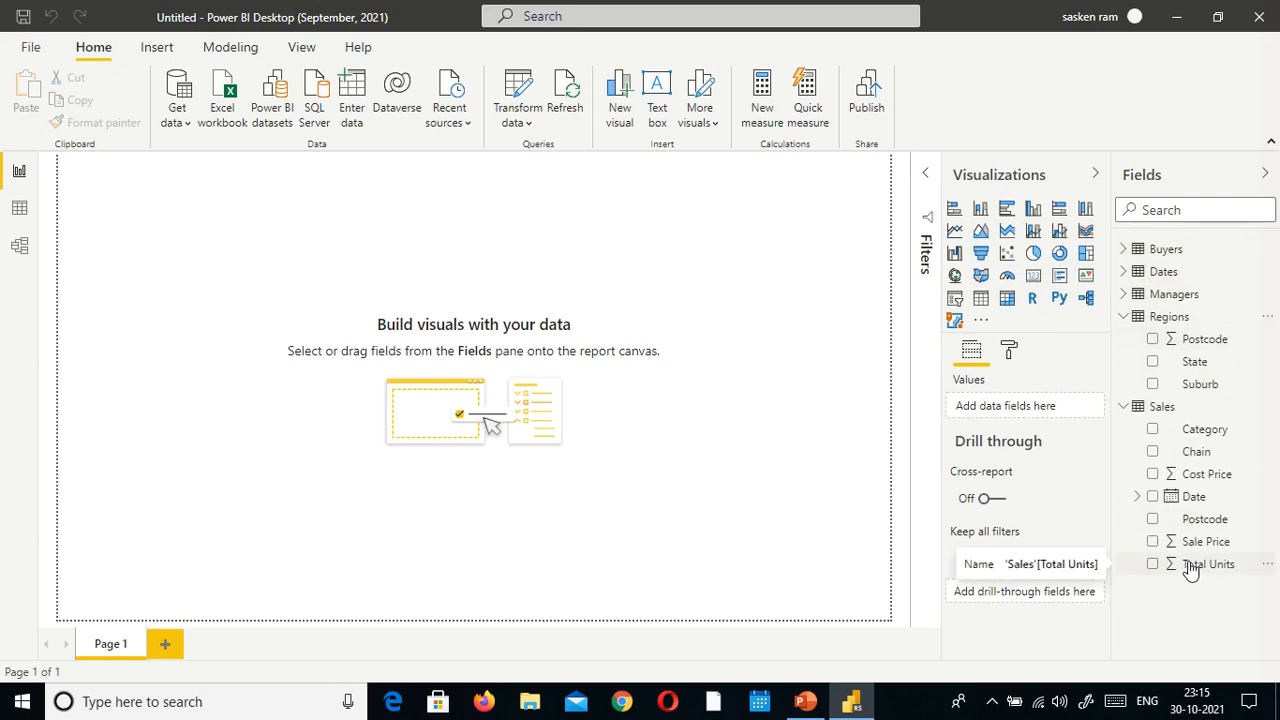
Step: Review the rows of the Sales and Regions tables in Data view
click(20, 174)
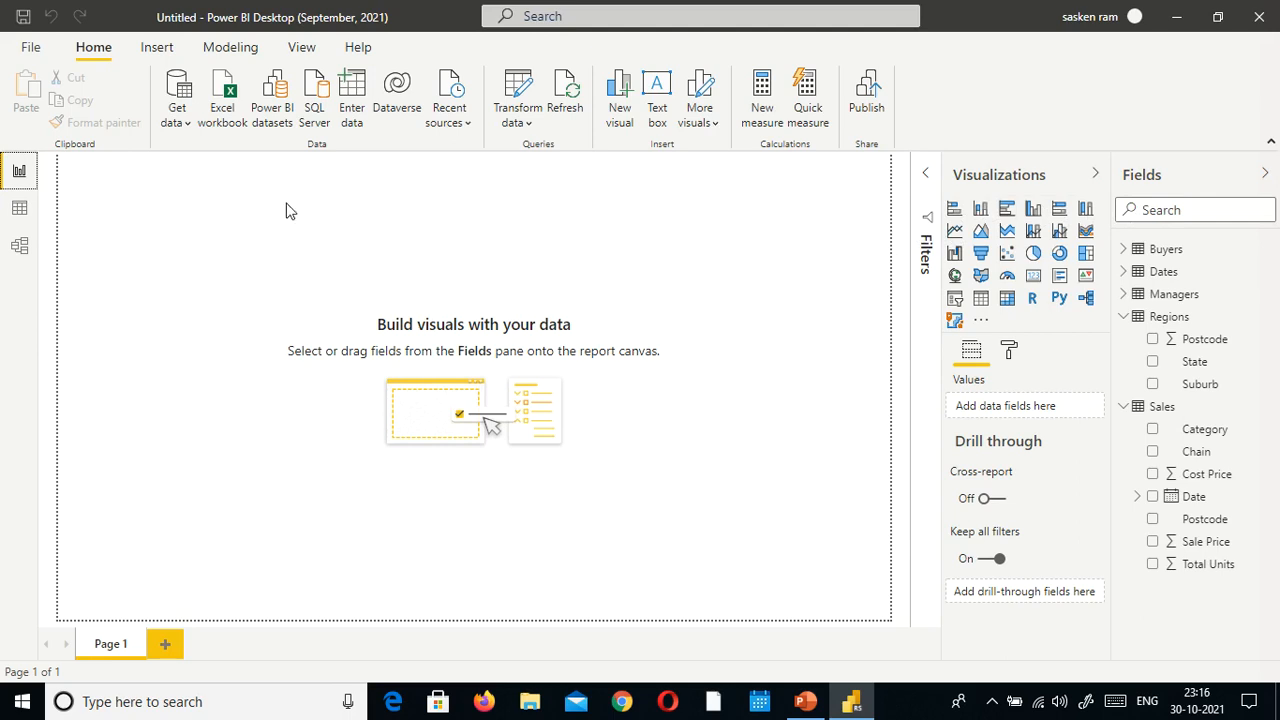
click(29, 209)
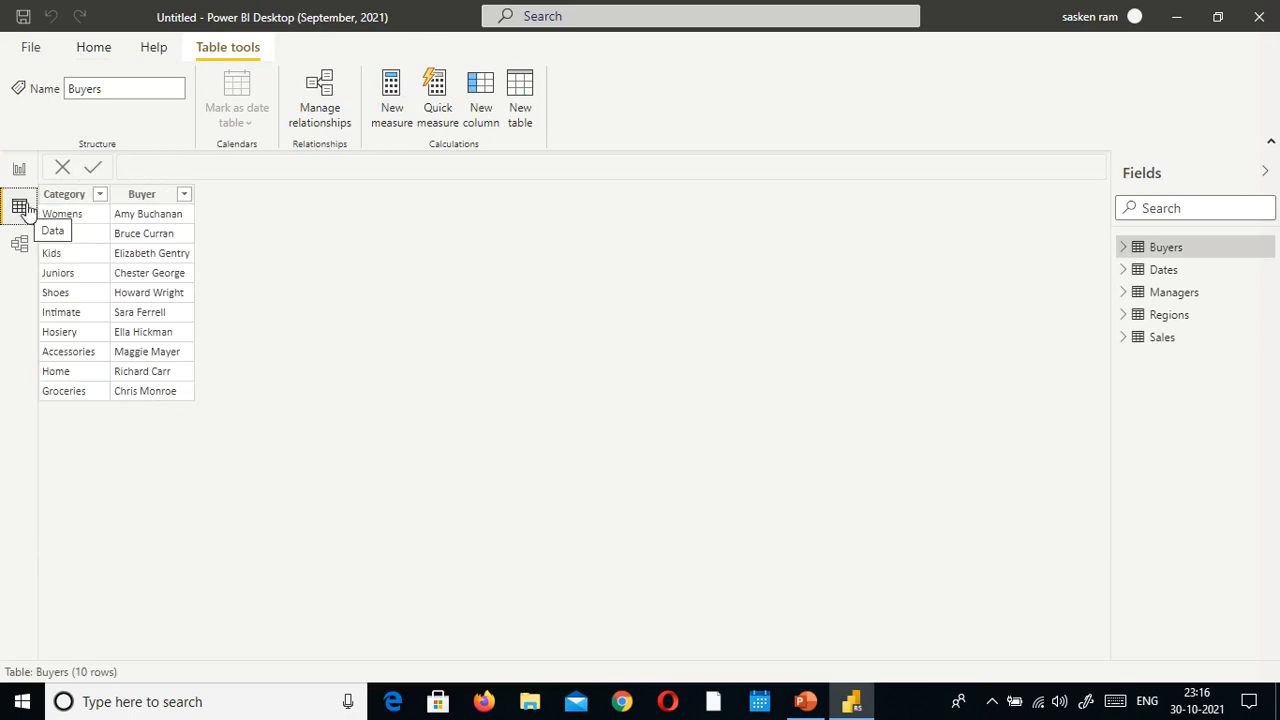
click(1165, 341)
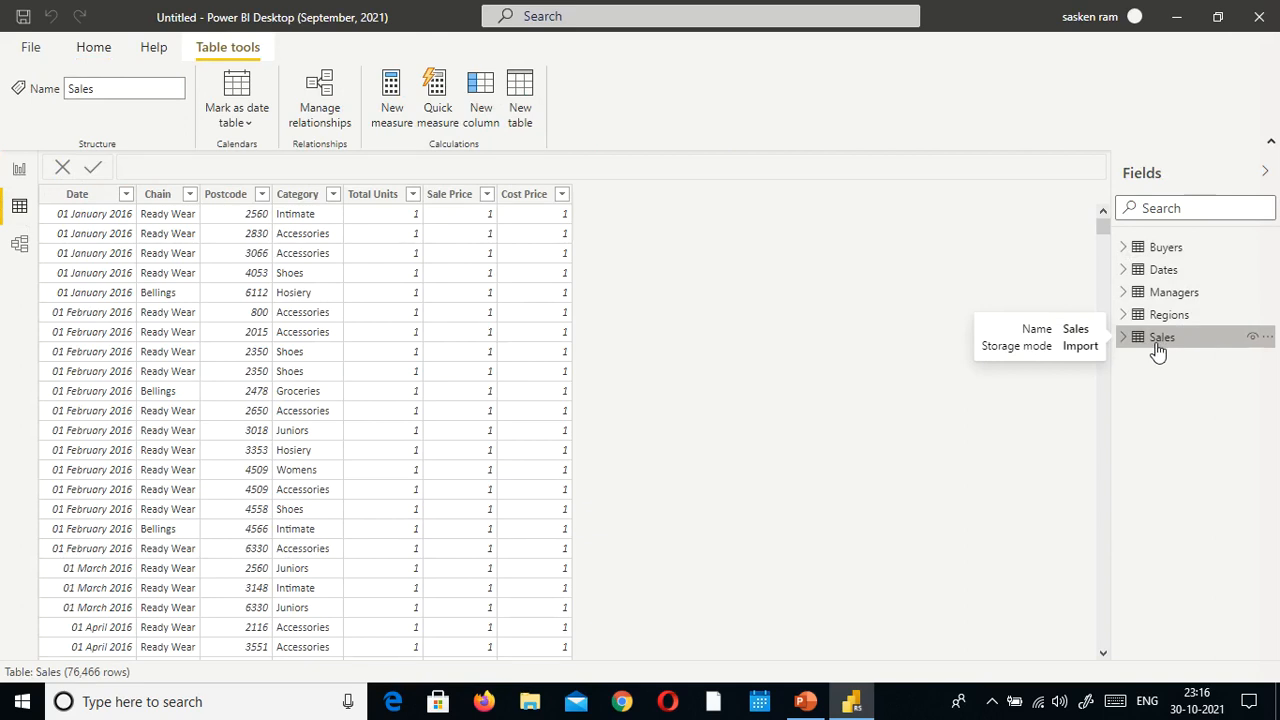
scroll(689, 334, down, 10)
scroll(676, 333, up, 10)
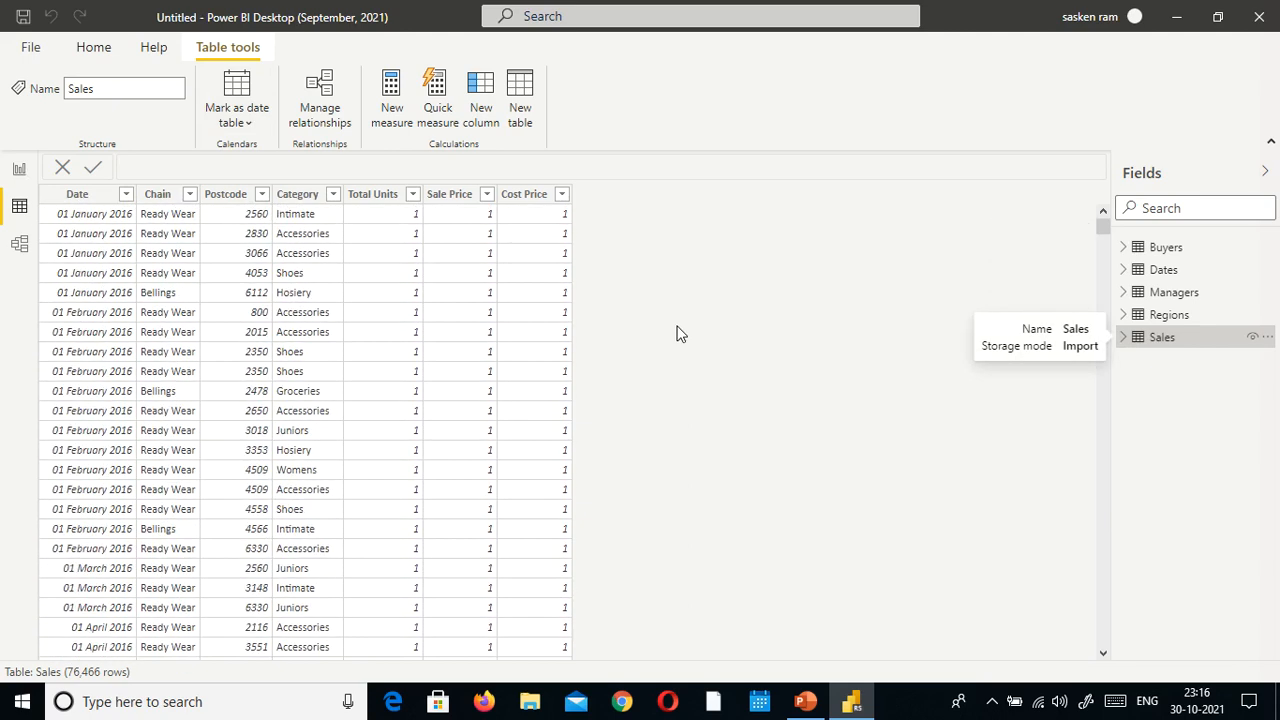
click(1152, 316)
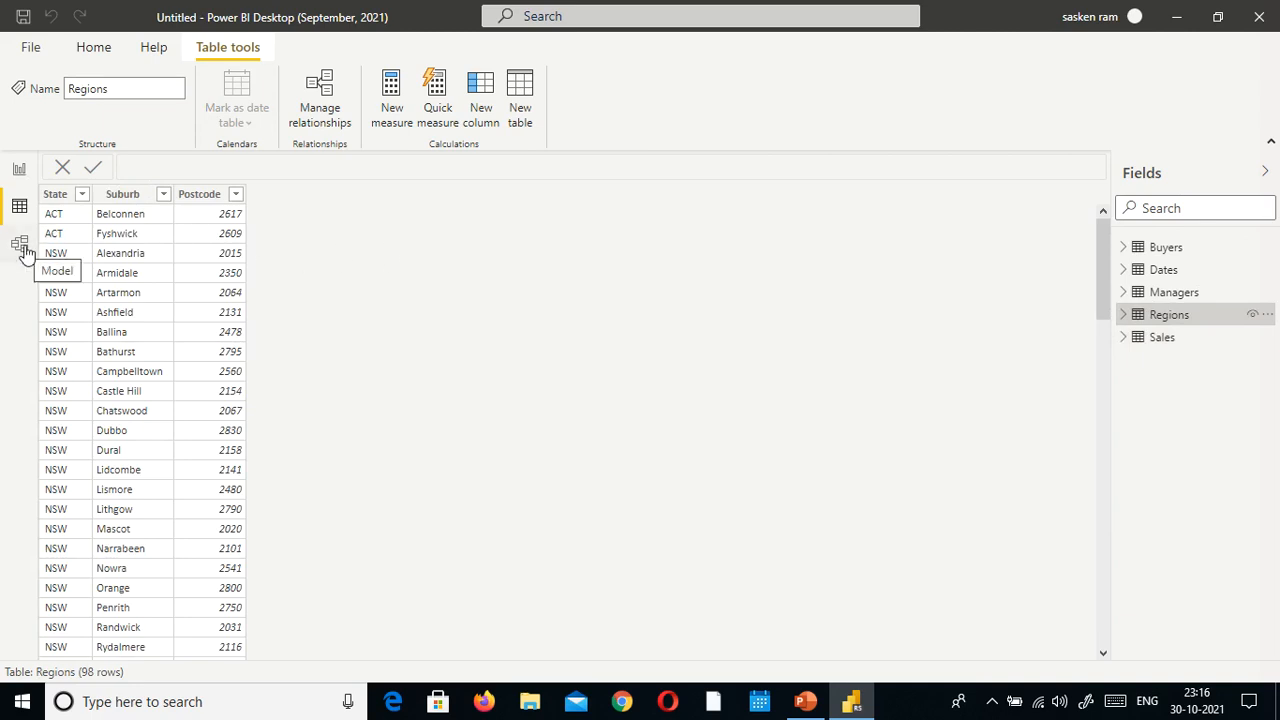
Step: Switch to Model view, collapse the Properties pane and examine the relationships among the Managers, Sales, Regions and Buyers tables
click(22, 250)
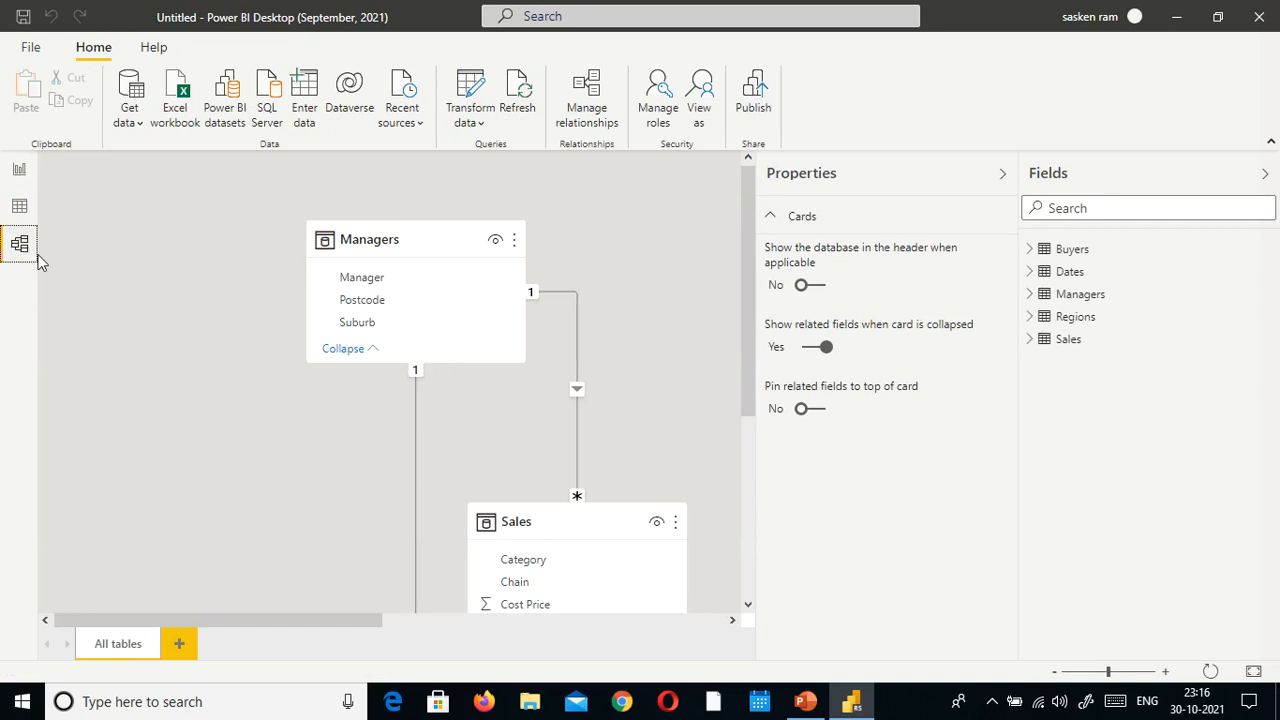
click(1003, 175)
scroll(746, 277, down, 4)
scroll(660, 320, up, 3)
scroll(443, 298, down, 3)
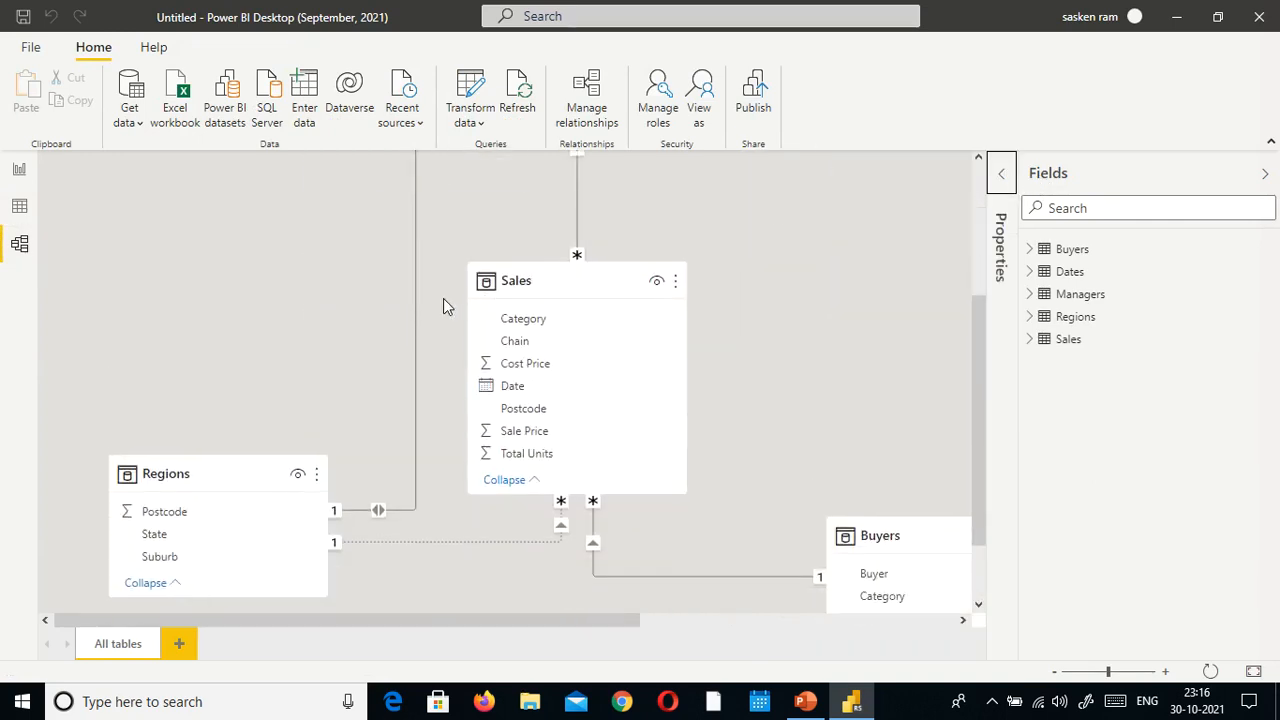
scroll(443, 300, up, 3)
scroll(443, 300, down, 4)
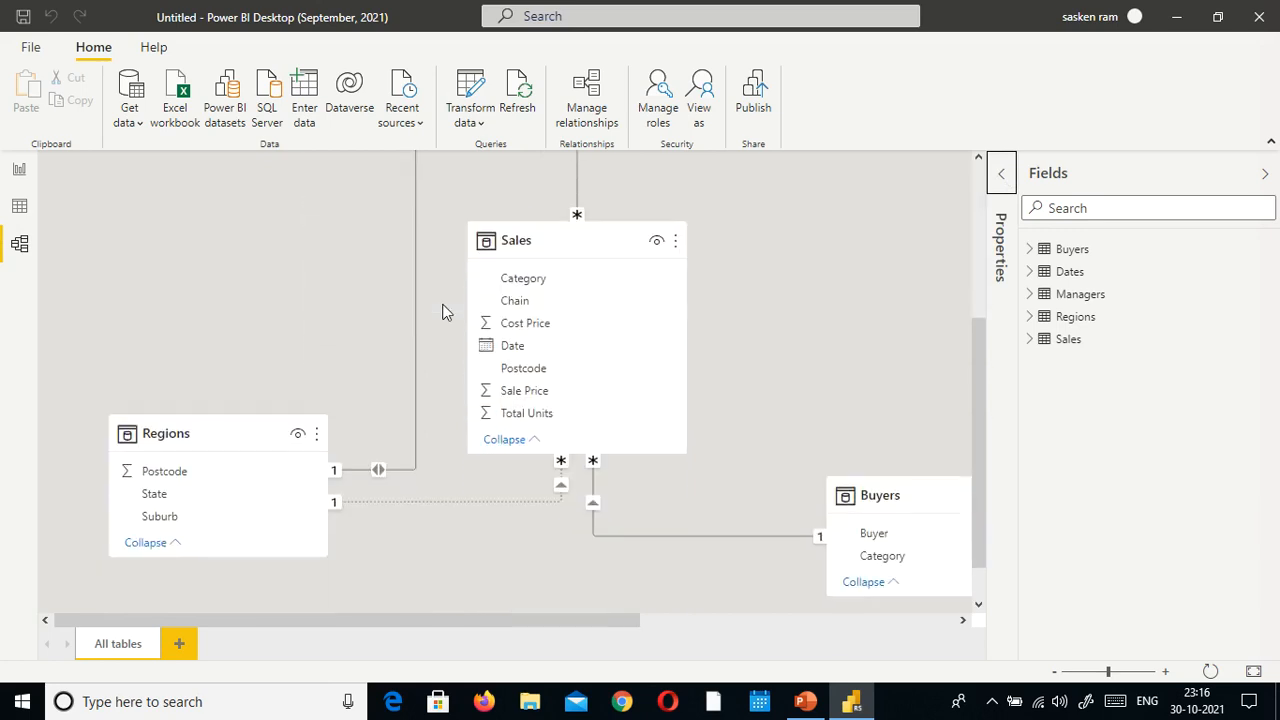
scroll(443, 312, up, 3)
scroll(443, 312, down, 3)
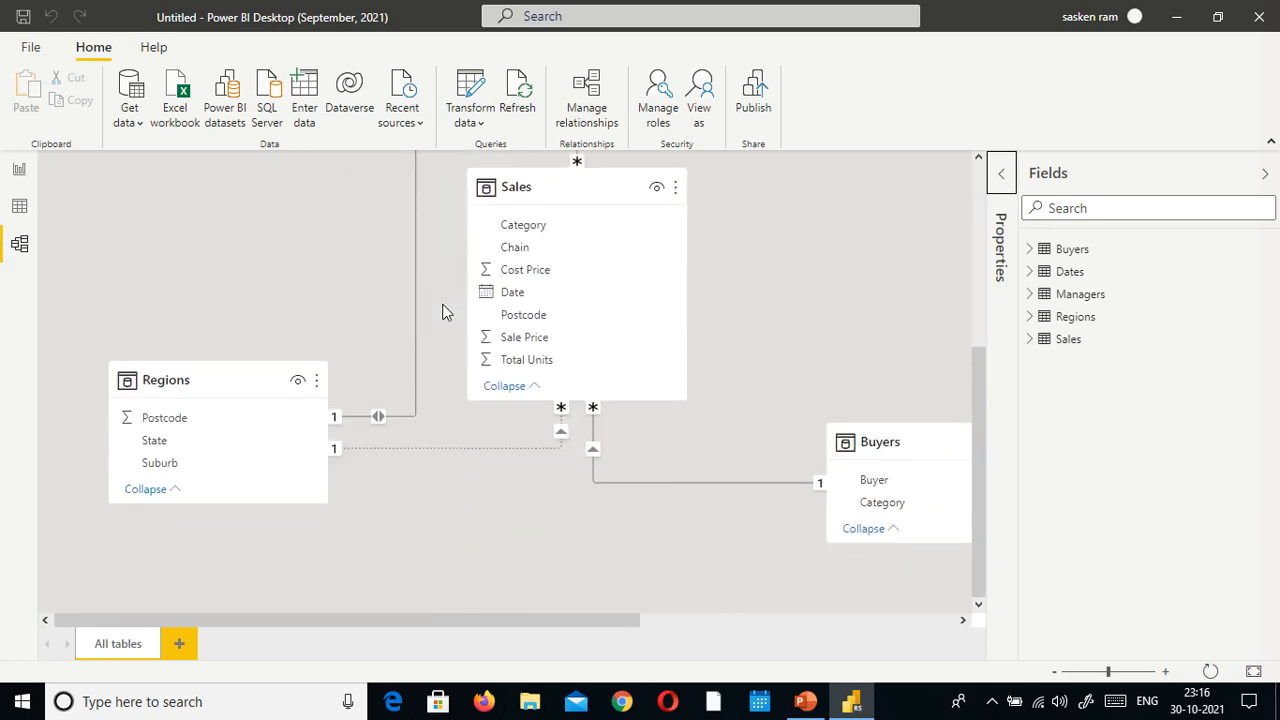
scroll(446, 312, up, 3)
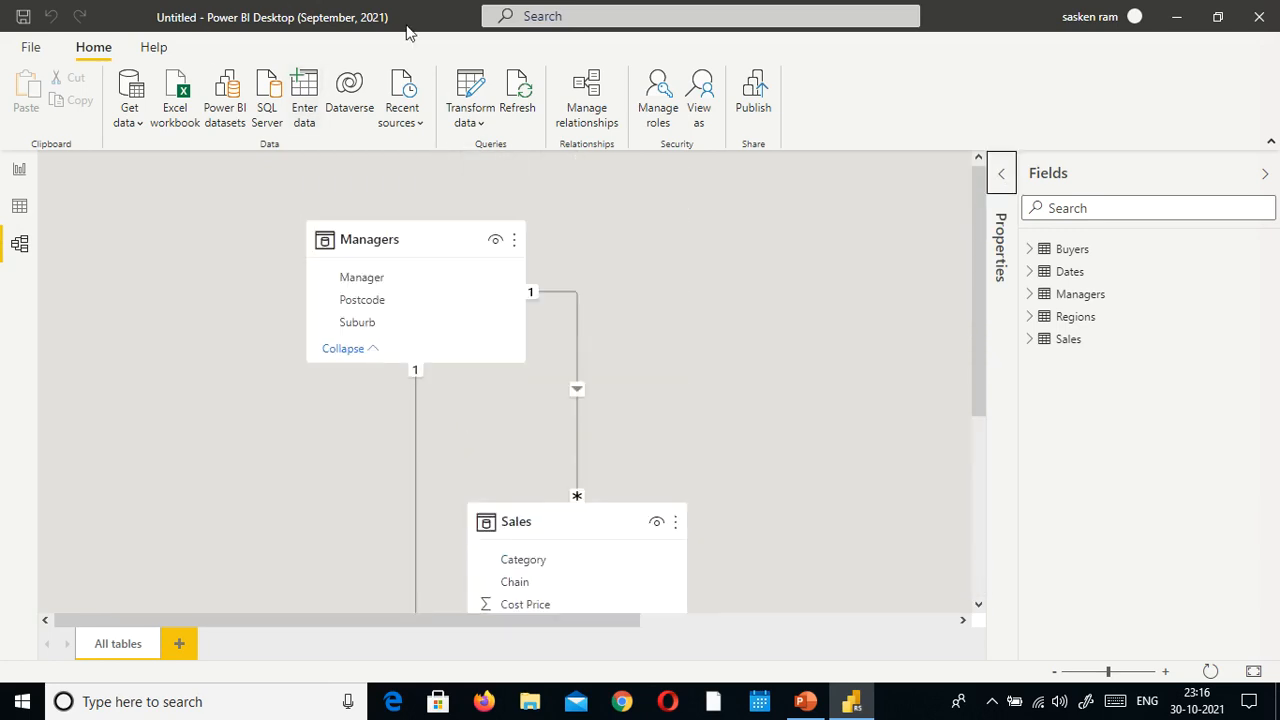
scroll(594, 323, down, 3)
scroll(561, 335, up, 3)
scroll(561, 335, down, 2)
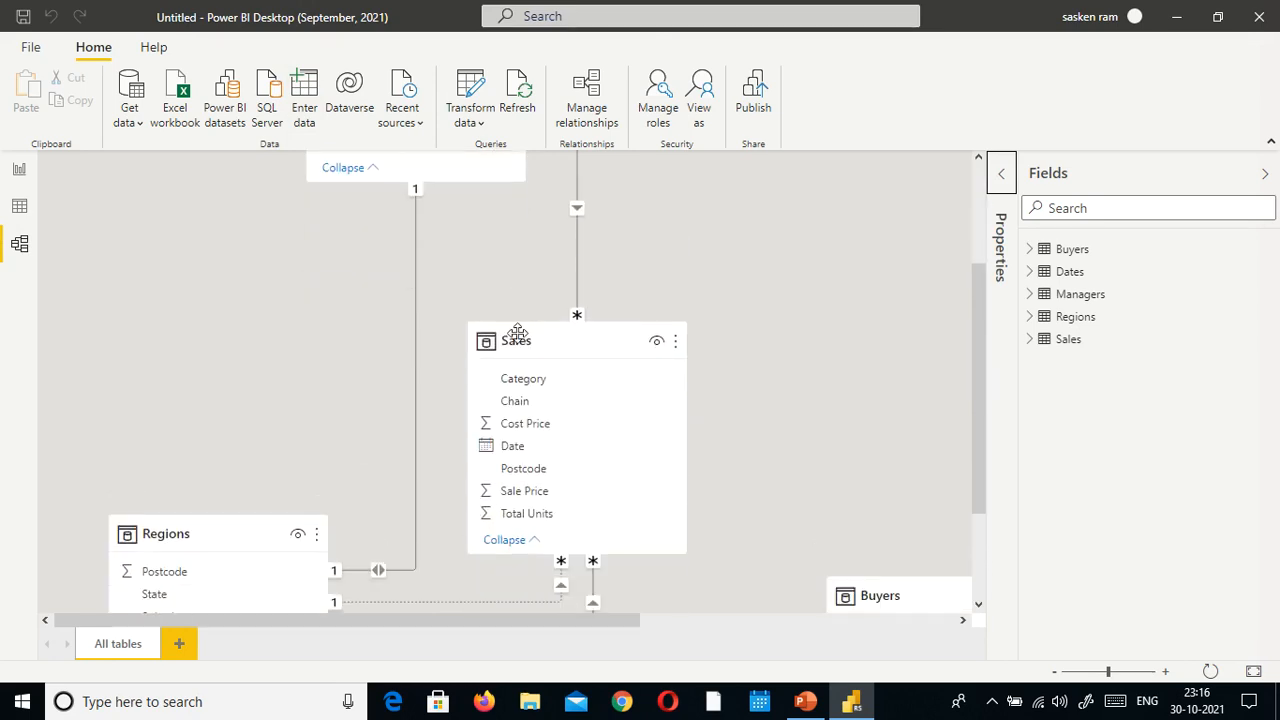
scroll(833, 540, down, 2)
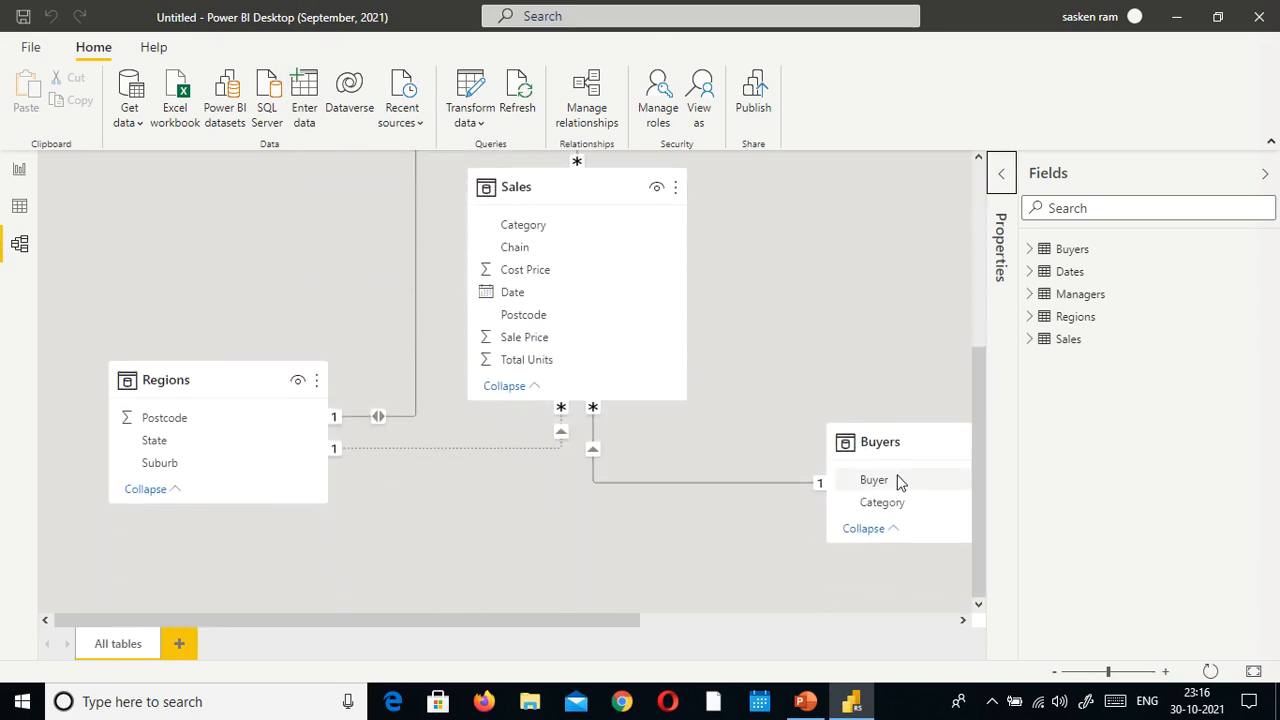
Step: Examine which fields link the Managers table to the Sales table in the model diagram
scroll(644, 405, up, 3)
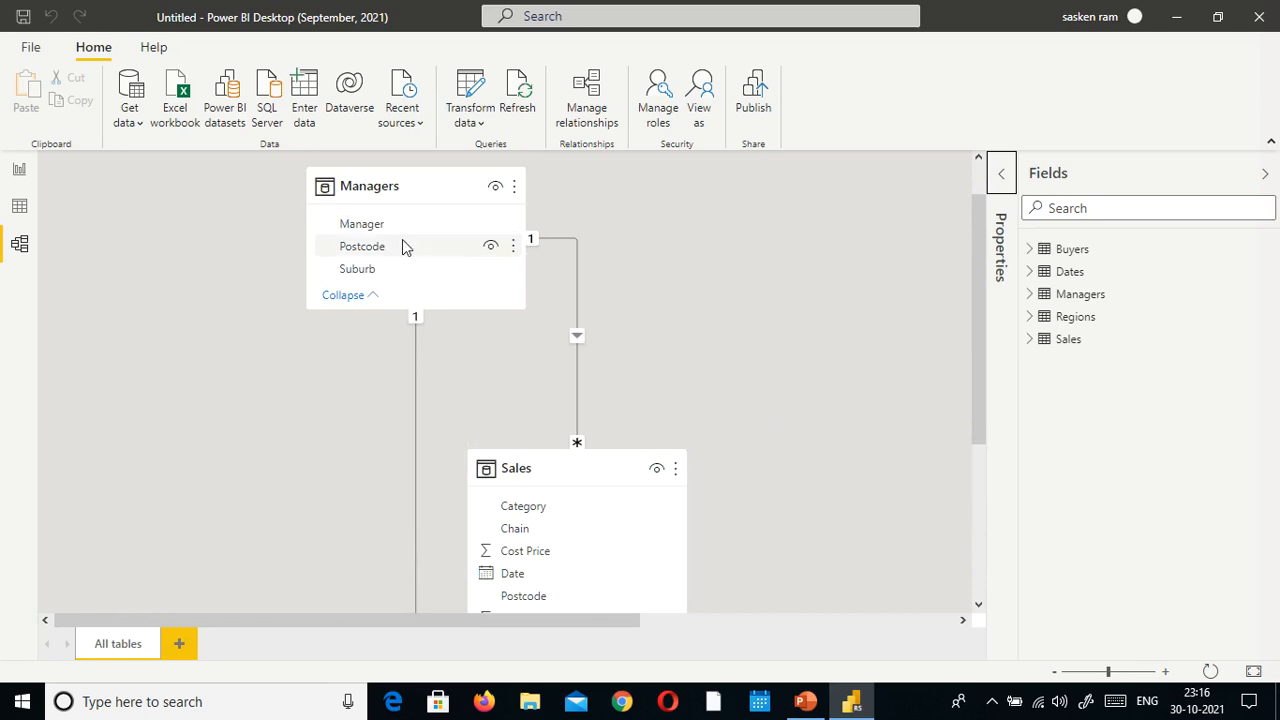
scroll(574, 414, down, 2)
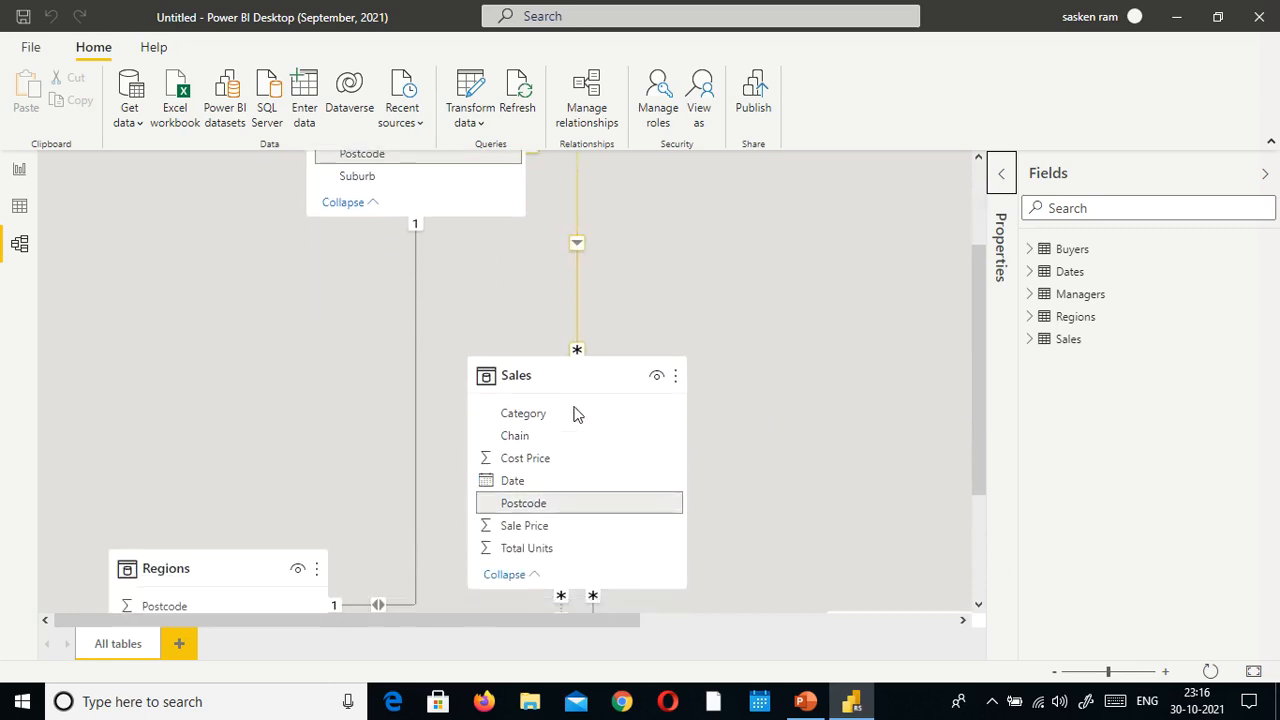
scroll(577, 414, up, 2)
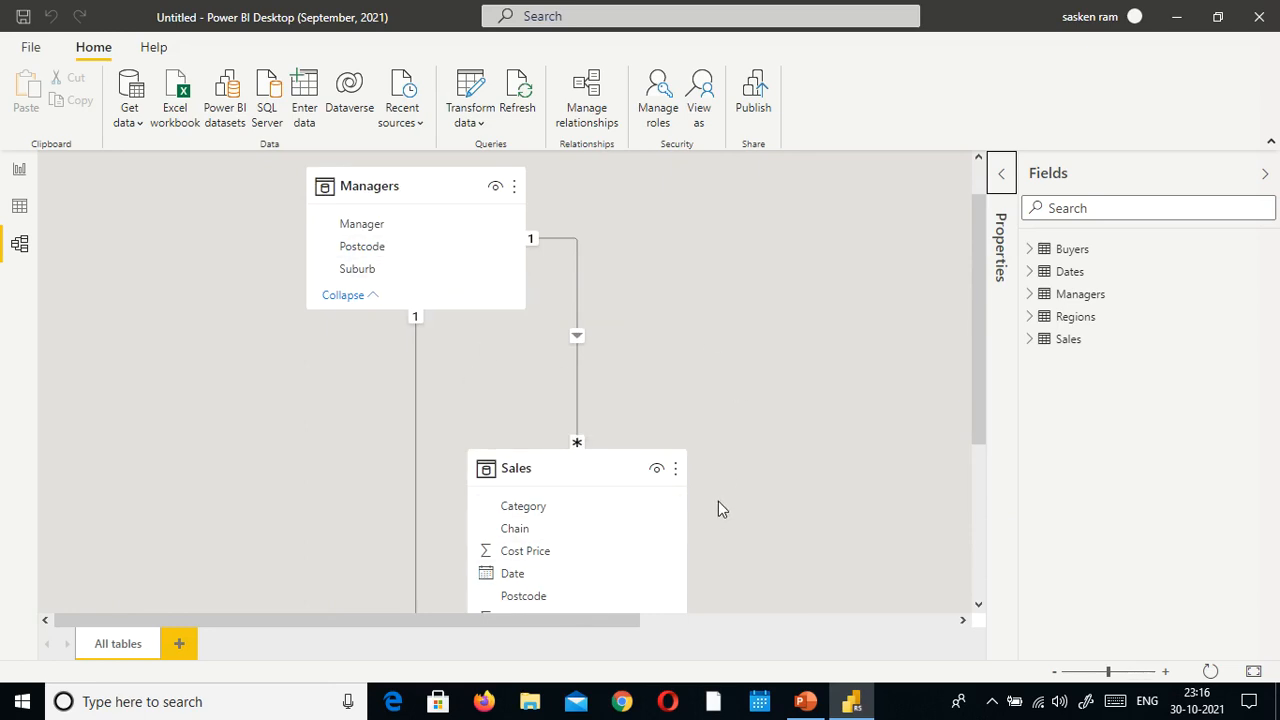
scroll(717, 509, down, 2)
scroll(573, 401, up, 1)
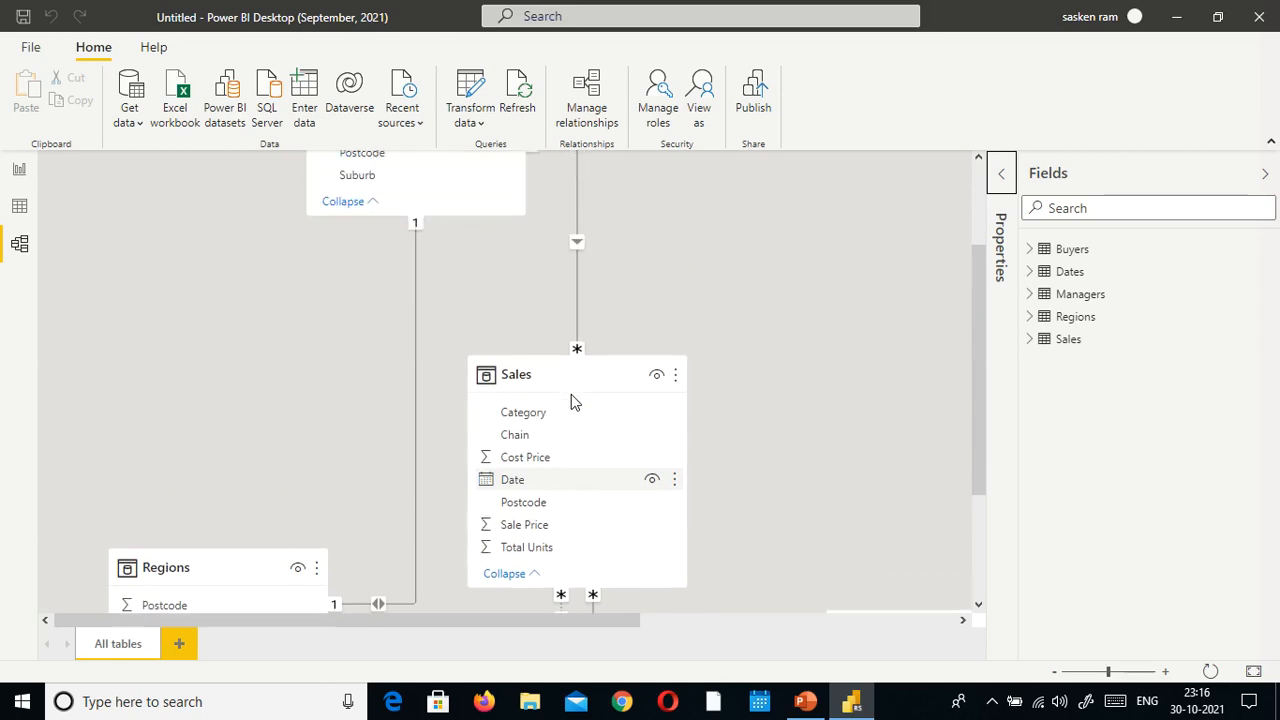
scroll(380, 400, down, 1)
scroll(440, 262, up, 2)
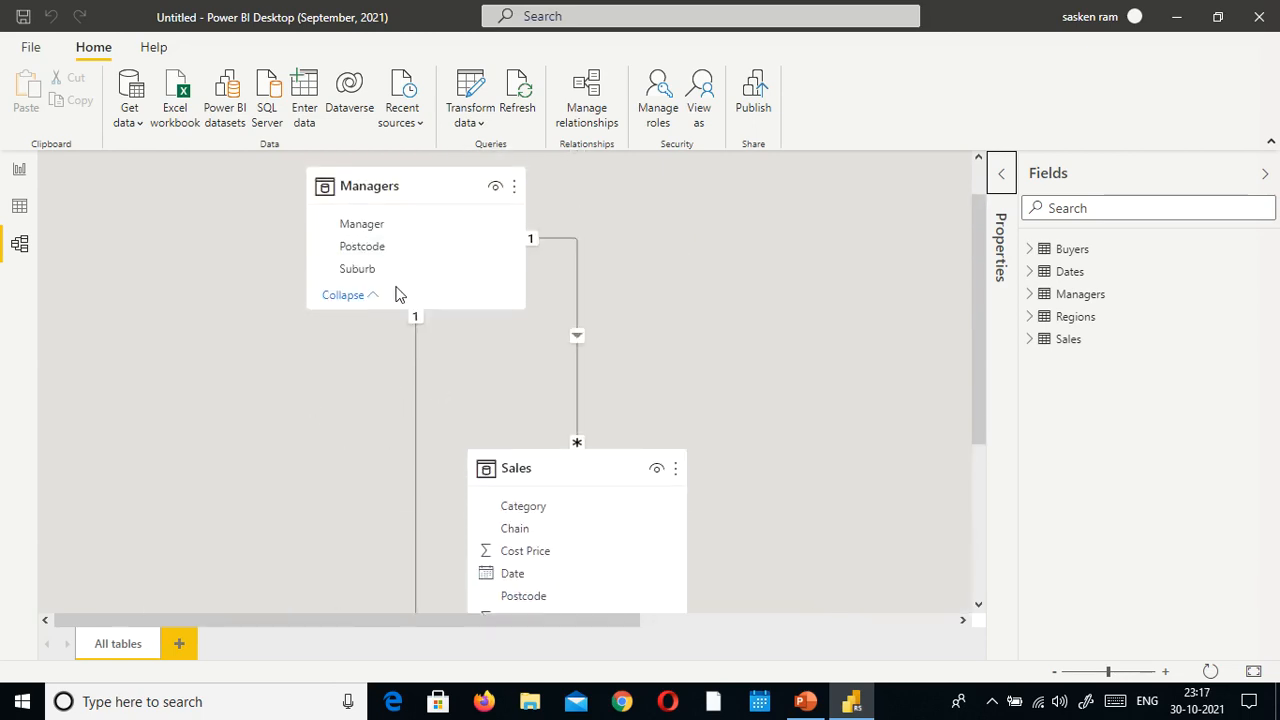
Step: Select the Suburb field in the Managers table and trace its relationship to the Regions table
click(409, 268)
scroll(394, 457, down, 3)
scroll(380, 440, up, 4)
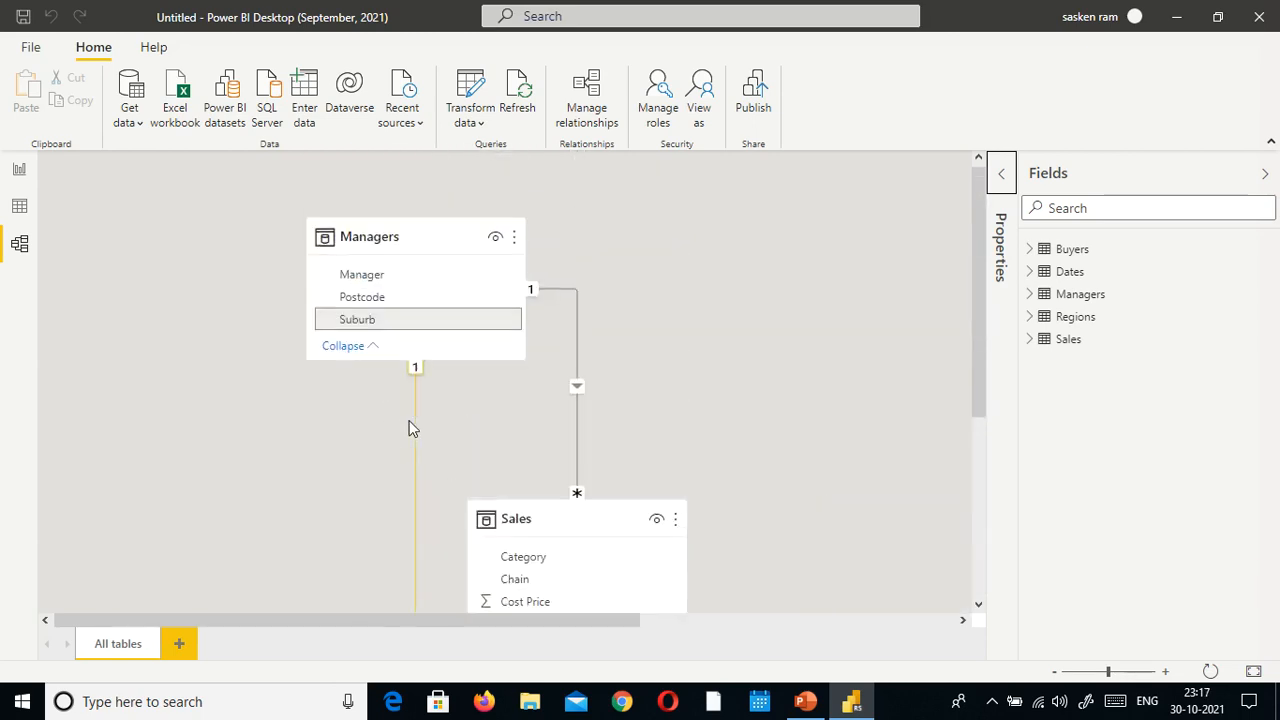
scroll(409, 425, down, 3)
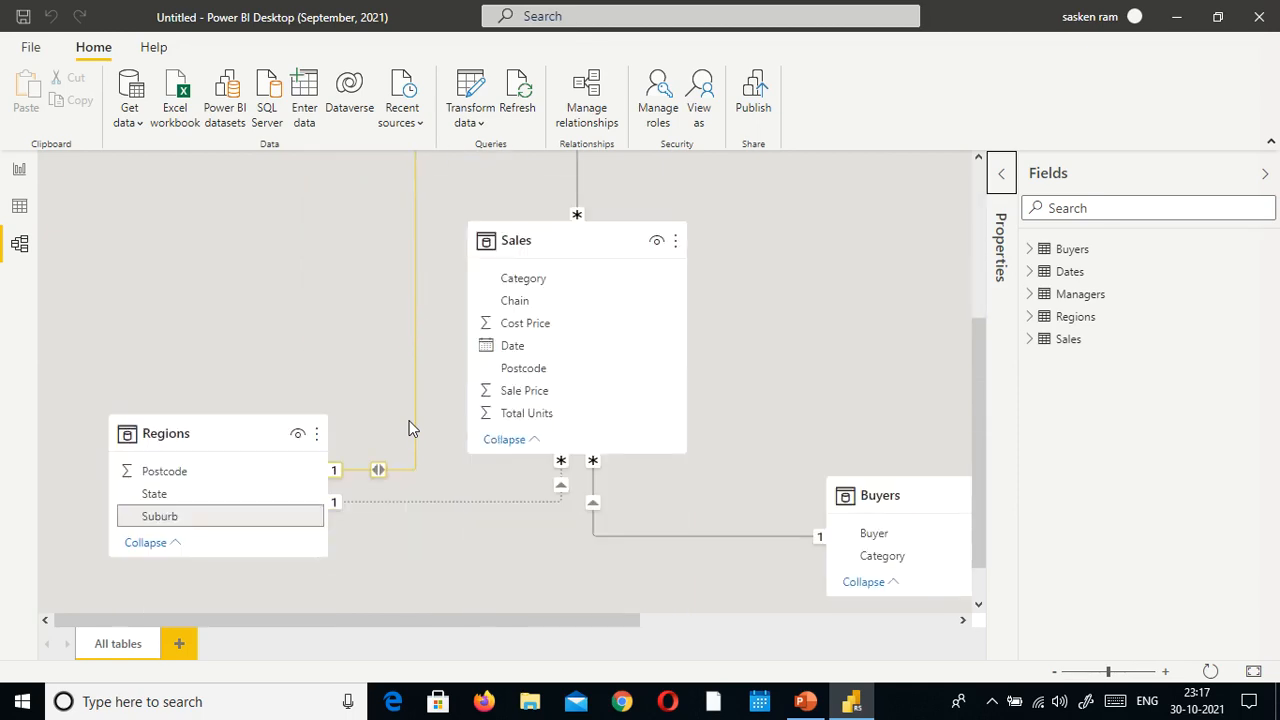
click(409, 428)
Step: Delete the dotted, inactive relationship between the Regions and Sales tables
scroll(395, 440, down, 1)
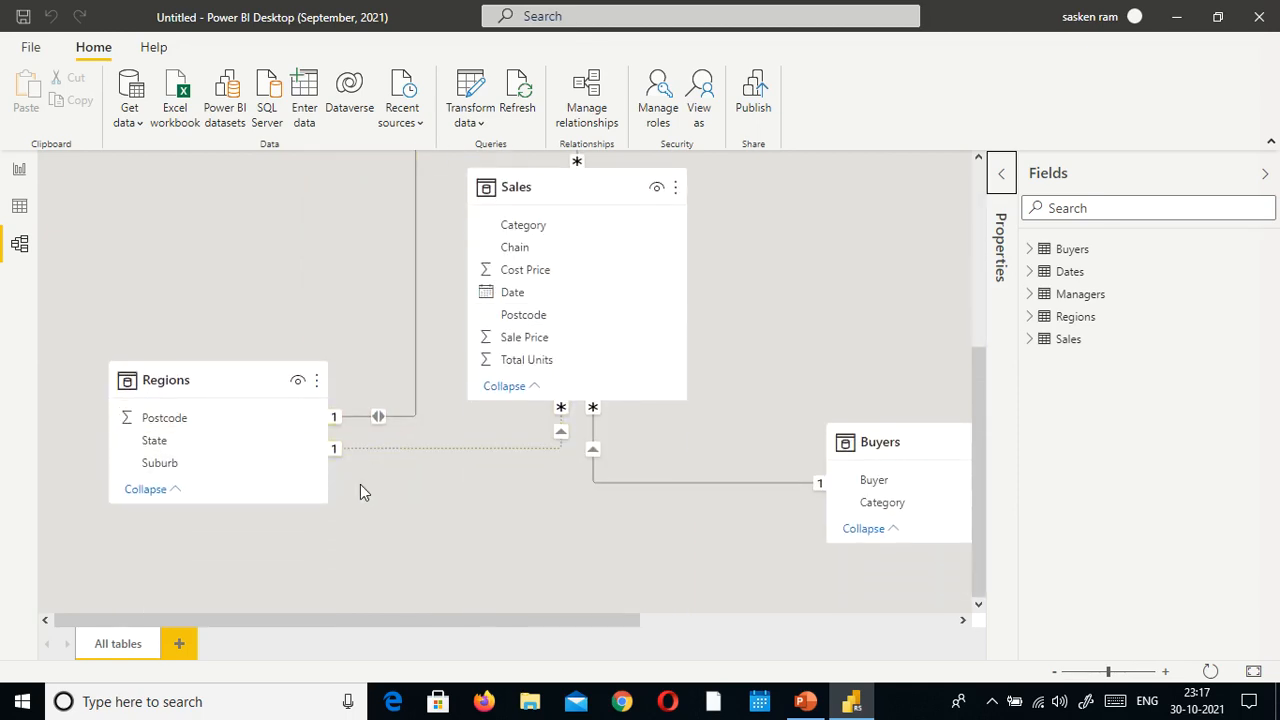
click(483, 448)
right_click(483, 449)
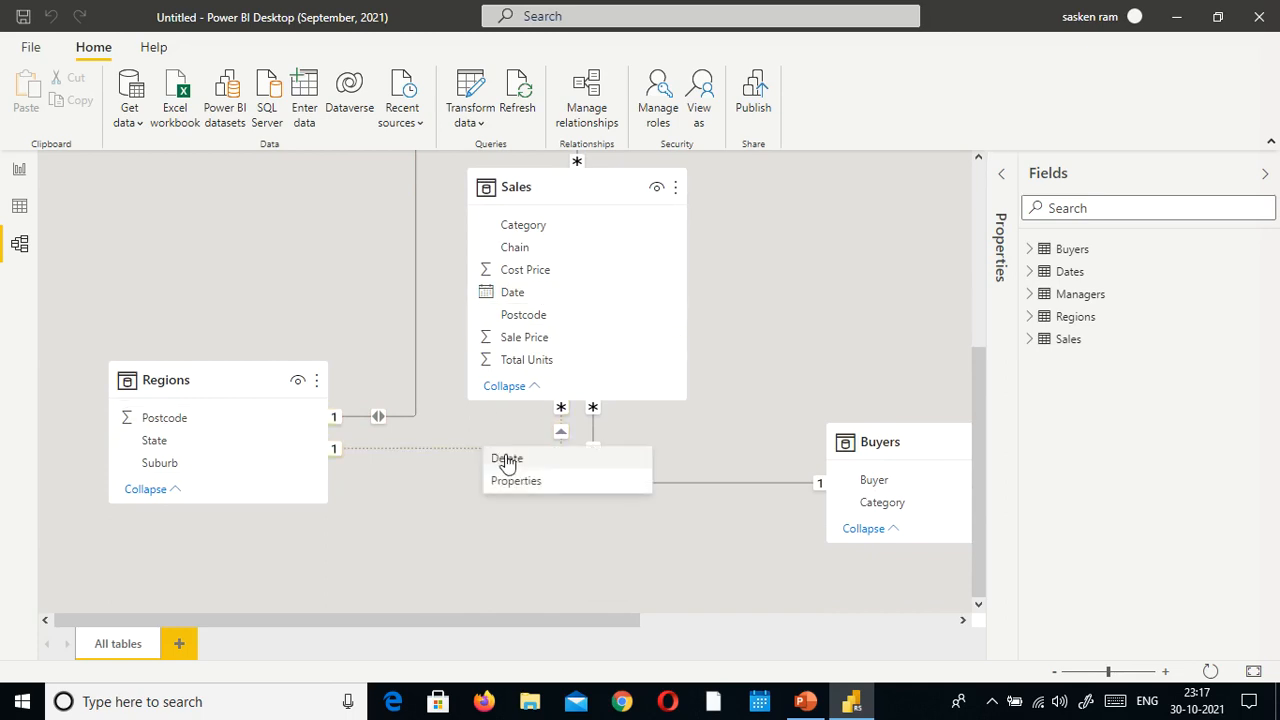
click(511, 457)
click(744, 384)
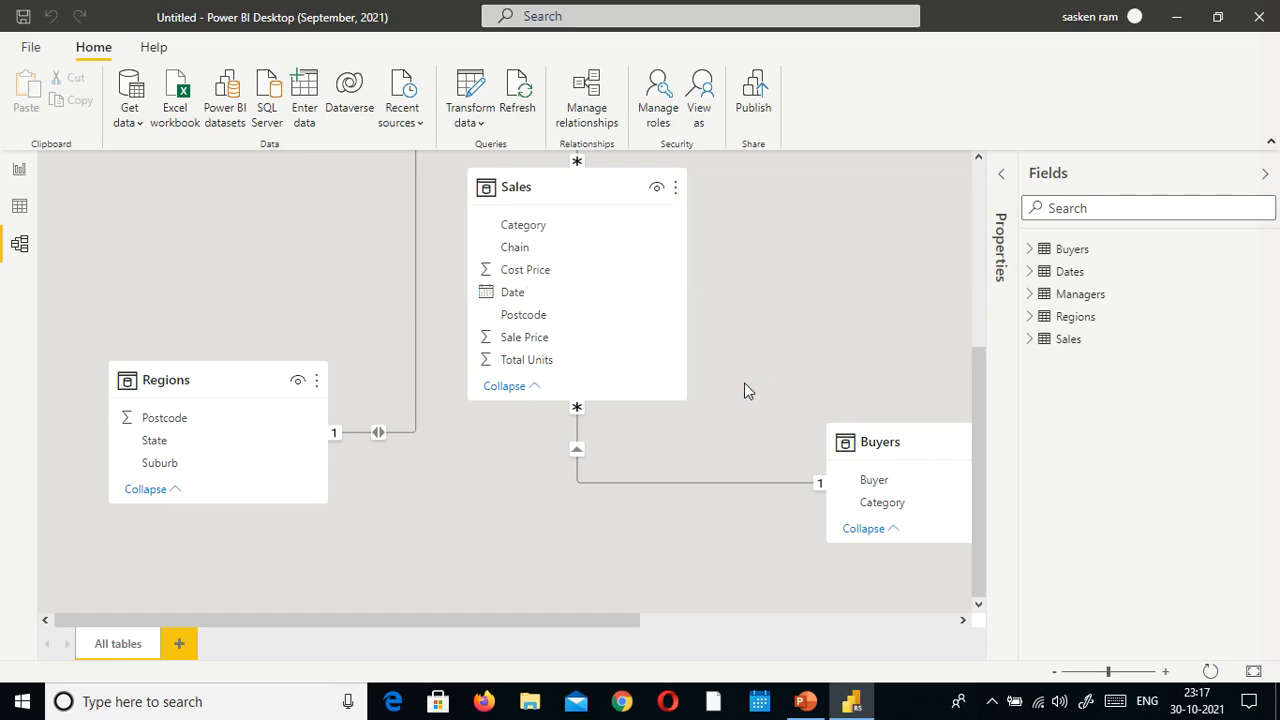
scroll(744, 386, up, 3)
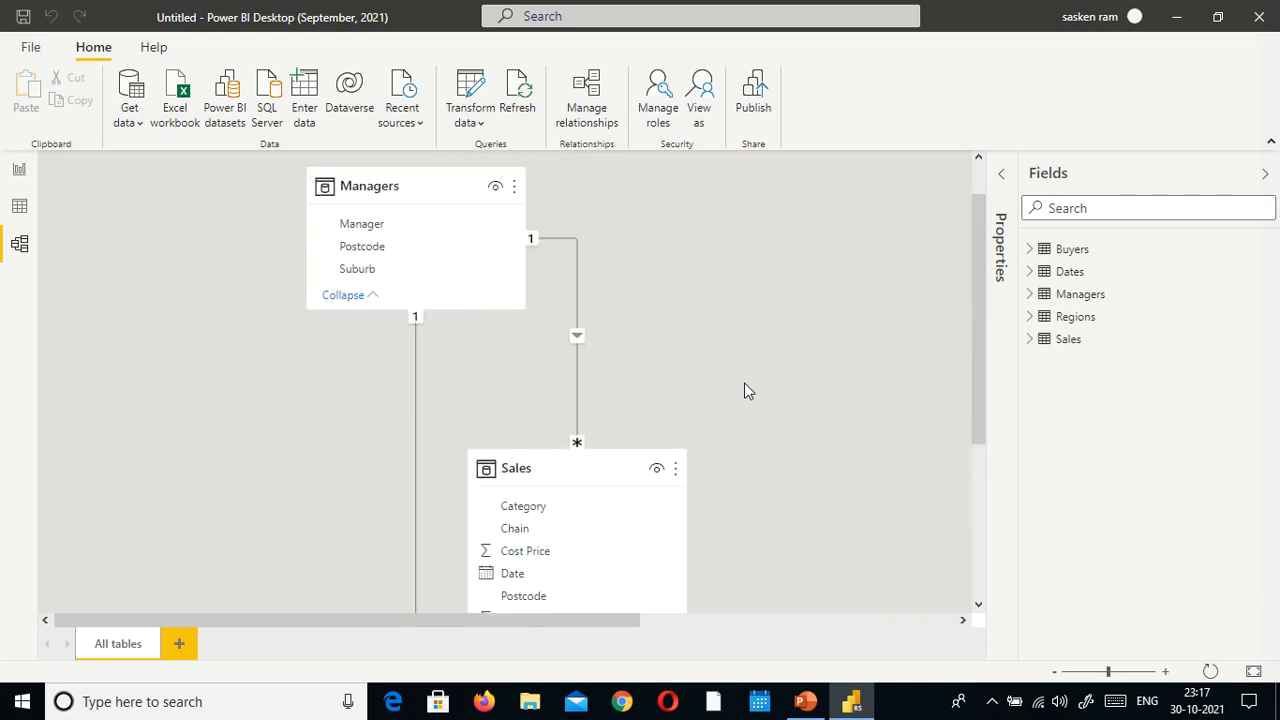
Step: Move the Dates table from beyond Buyers to the empty area beside the Managers and Sales tables in the model diagram
scroll(744, 386, down, 3)
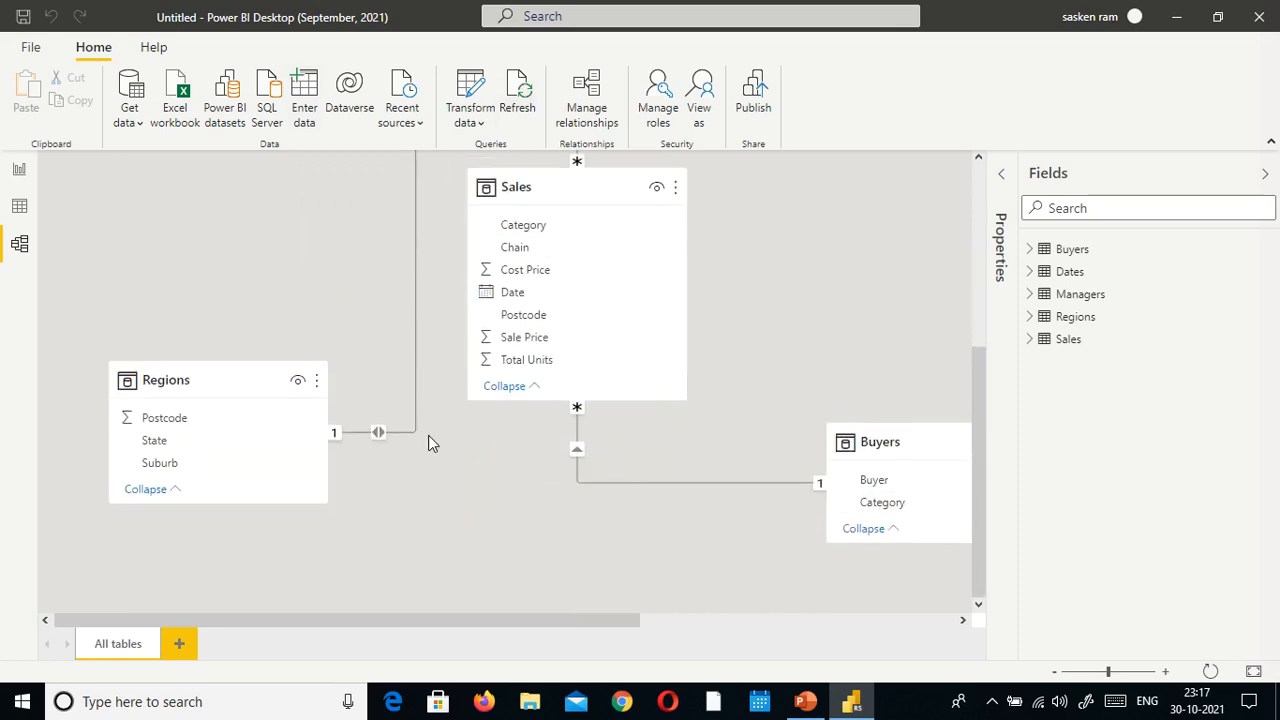
click(744, 620)
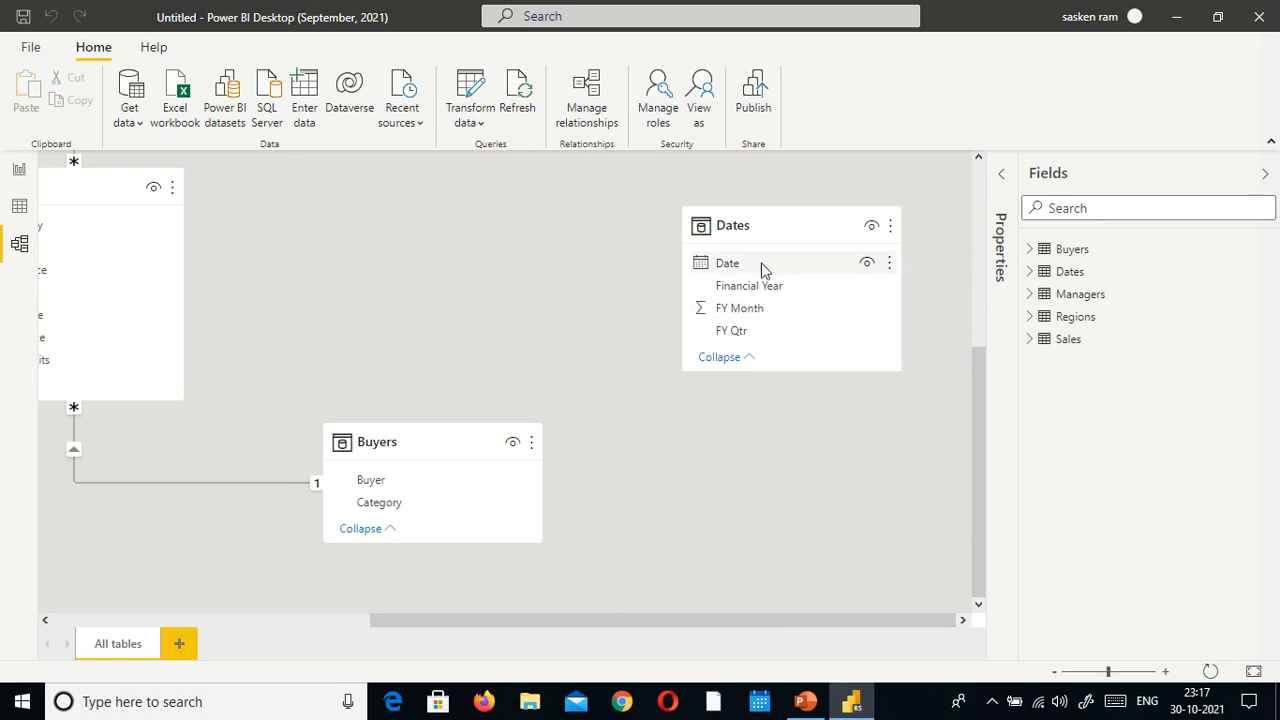
click(740, 206)
mouse_move(740, 206)
mouse_down()
mouse_move(440, 151)
mouse_move(724, 192)
mouse_up()
scroll(683, 343, up, 3)
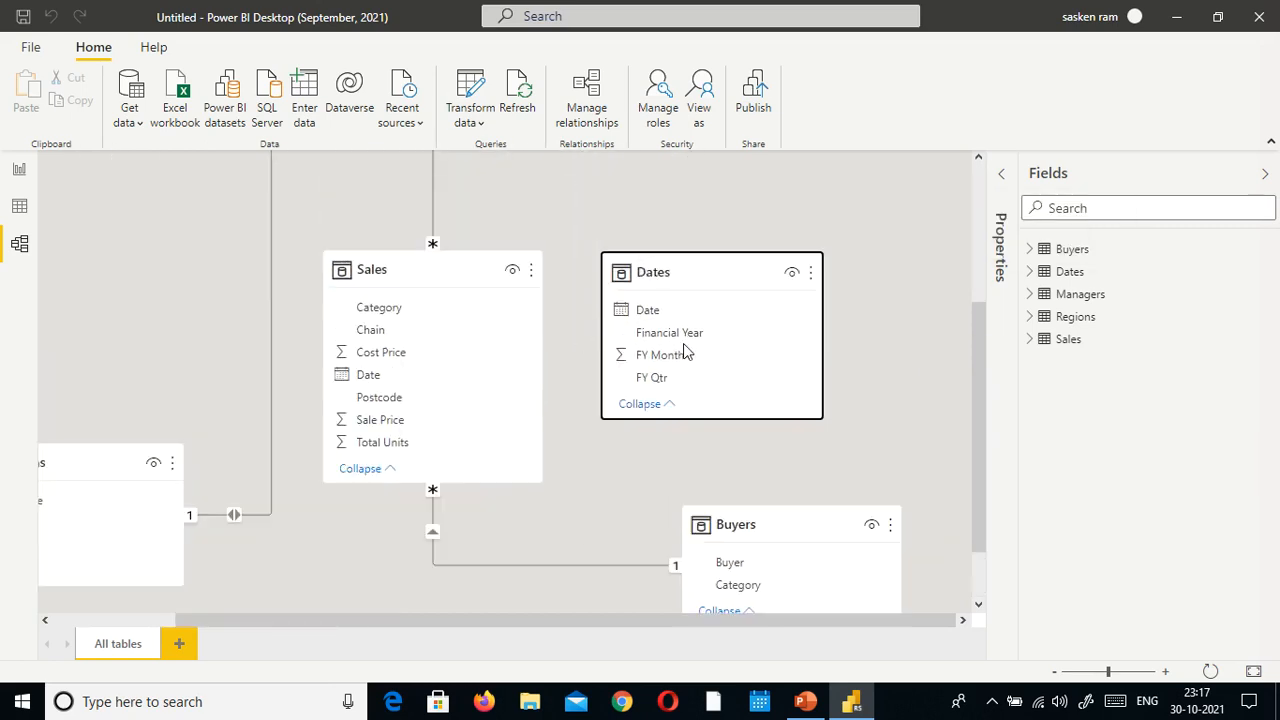
drag(700, 463, 760, 272)
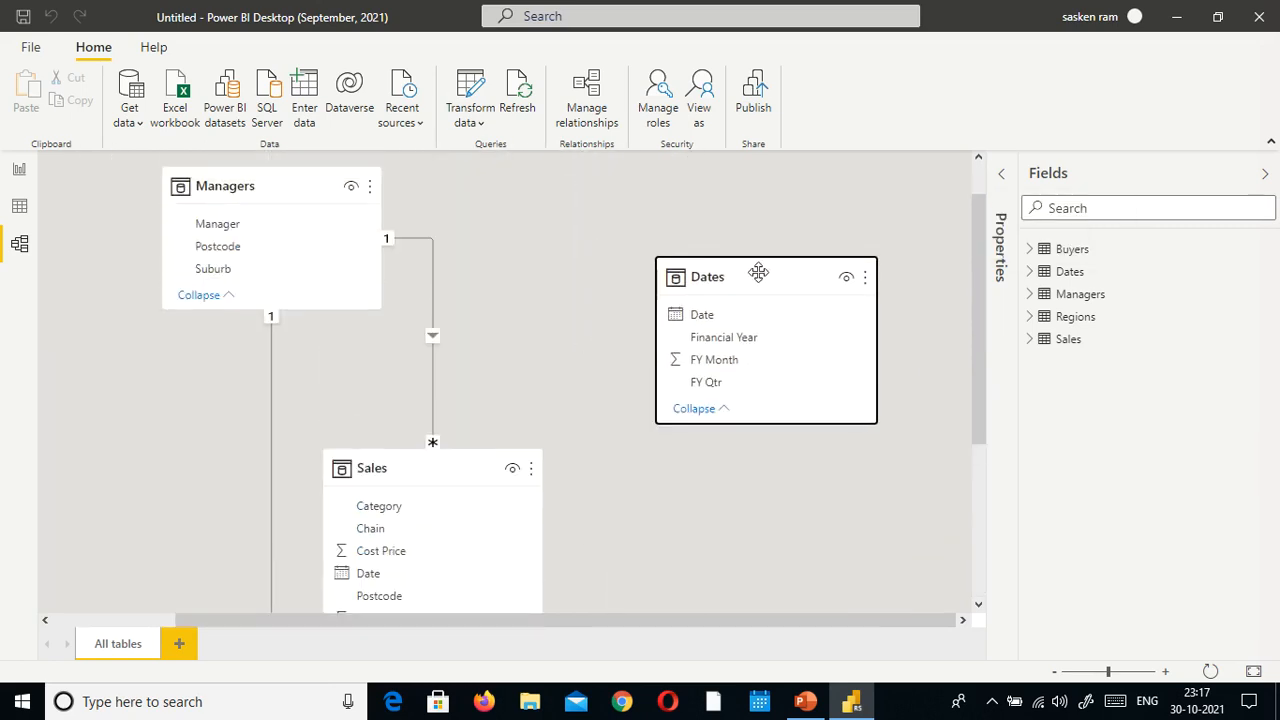
scroll(606, 406, down, 3)
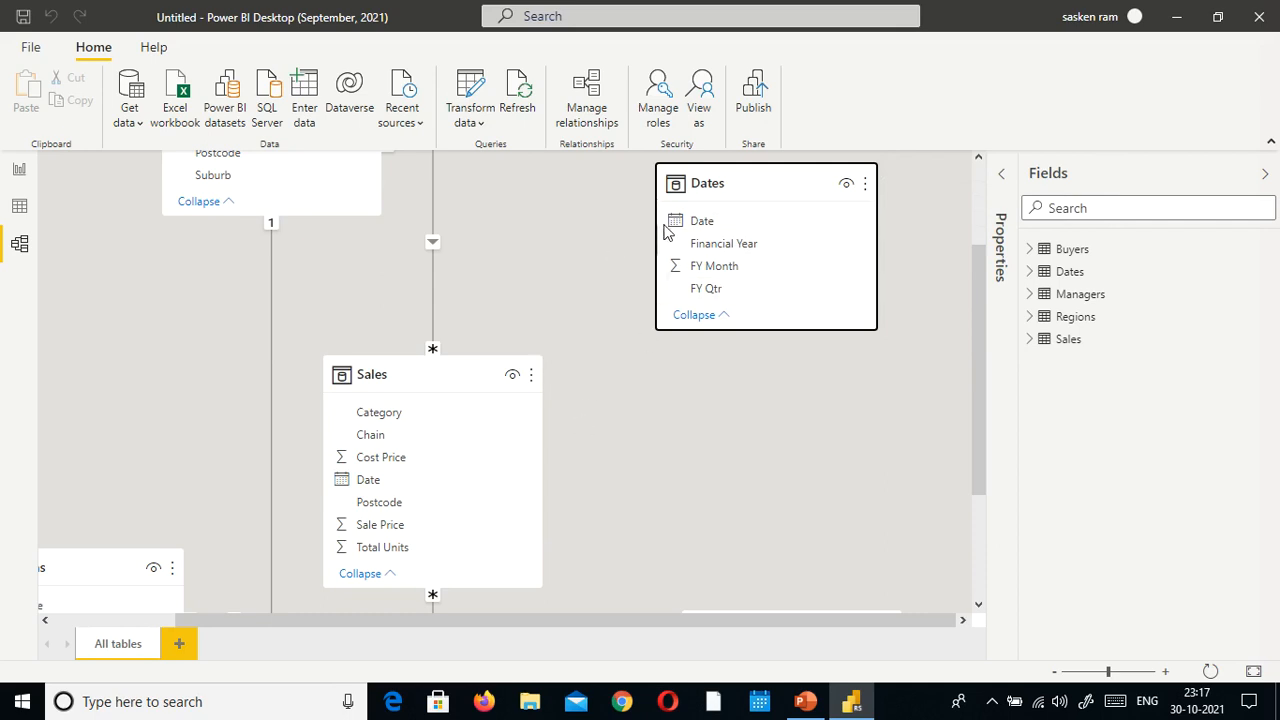
drag(673, 228, 649, 352)
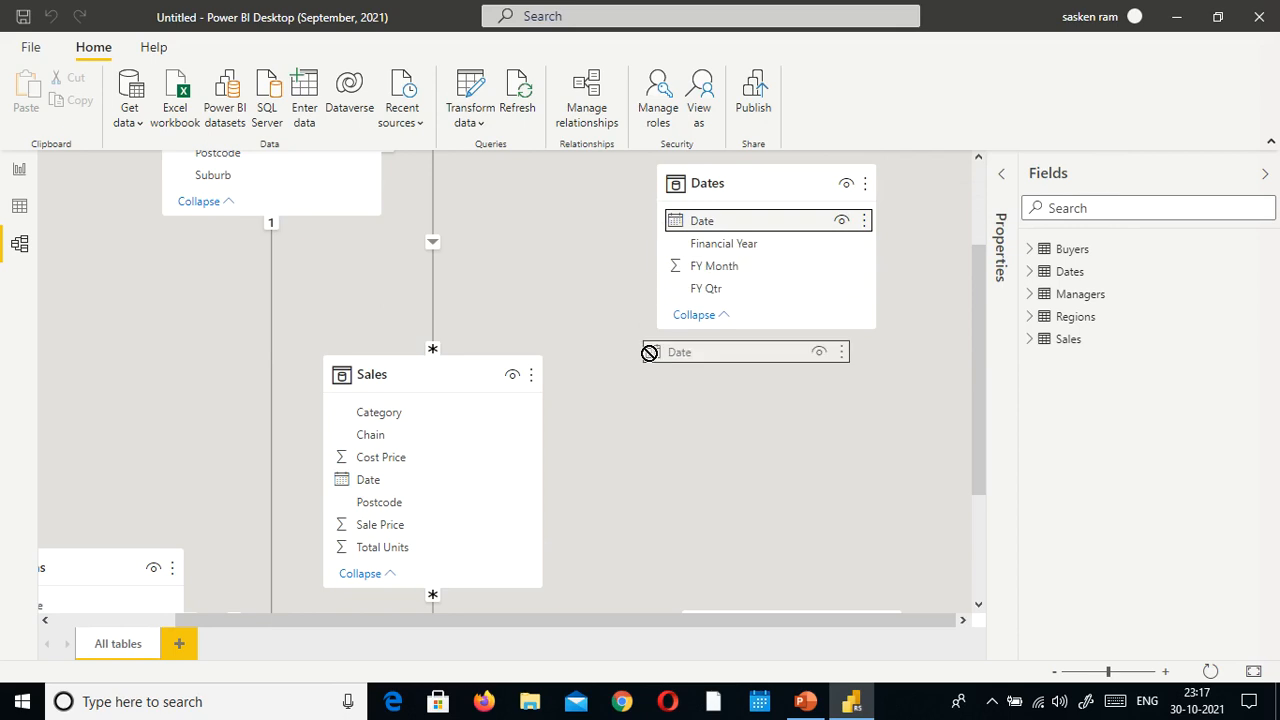
drag(649, 352, 617, 397)
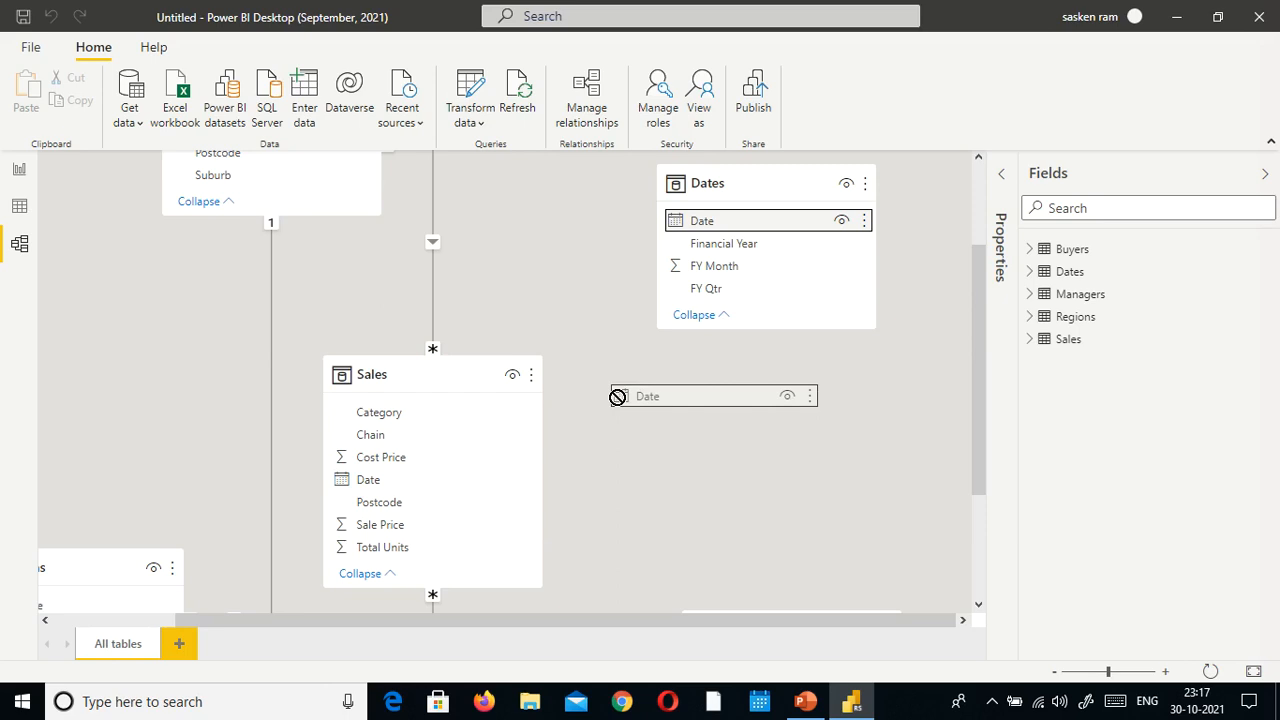
drag(617, 397, 673, 296)
Step: Create a relationship between the Date field of the Dates table and the Date field of the Sales table
scroll(368, 512, up, 2)
scroll(366, 514, down, 5)
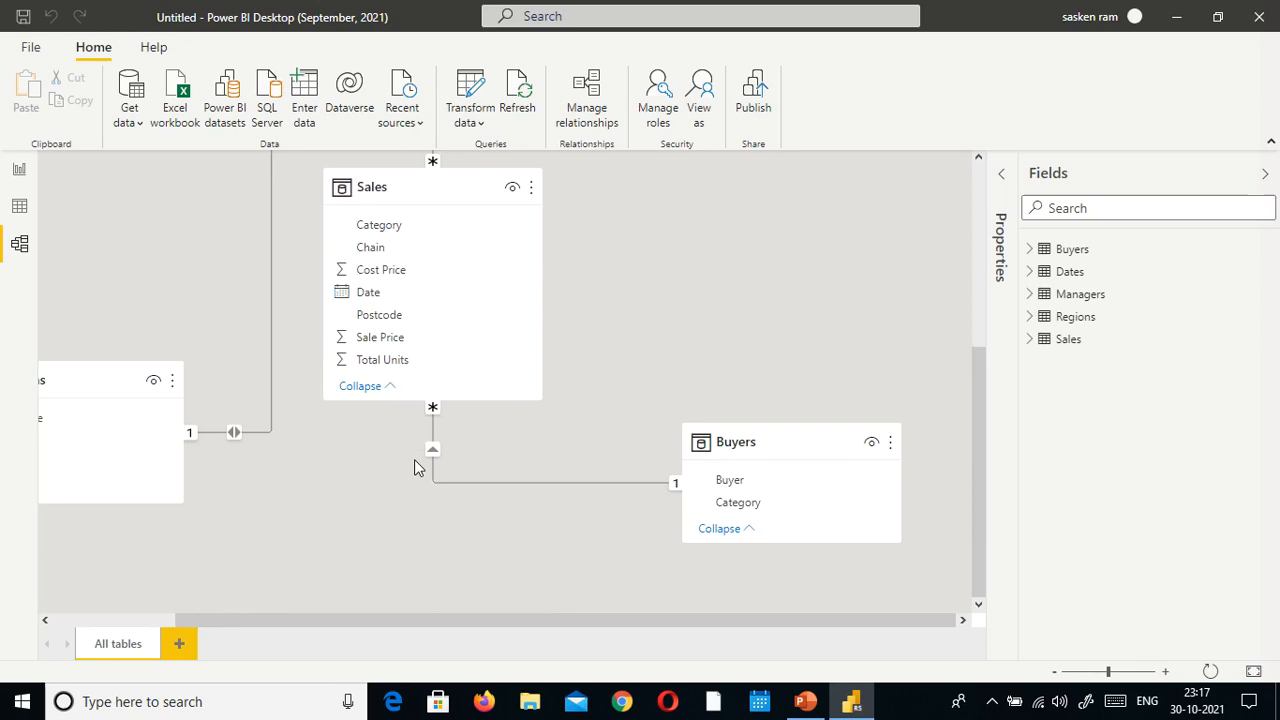
click(368, 291)
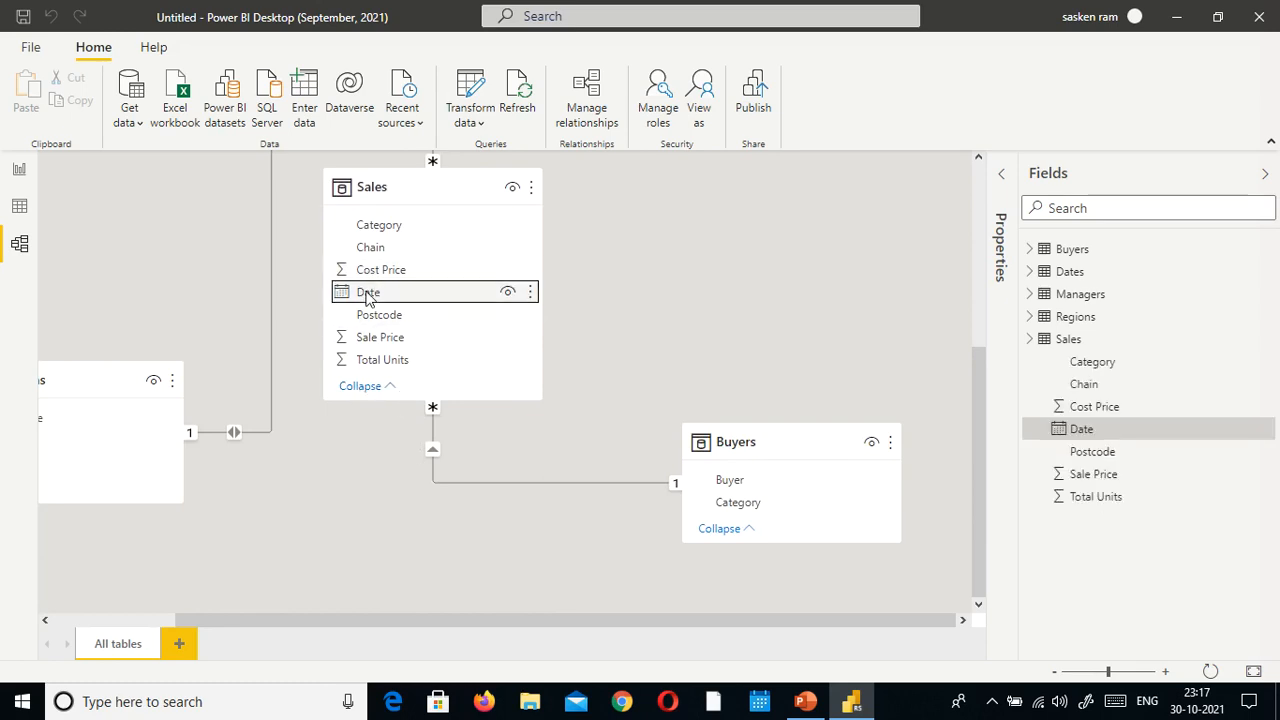
scroll(517, 357, up, 3)
scroll(609, 423, down, 1)
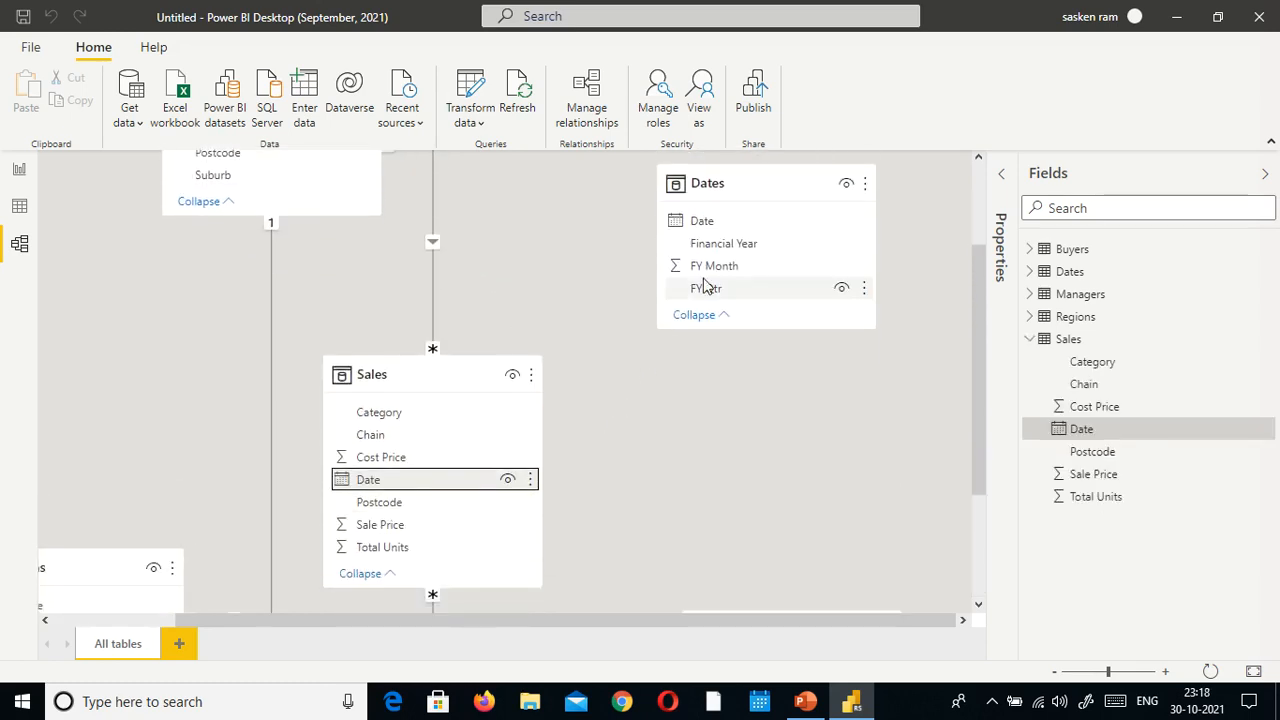
drag(725, 230, 413, 488)
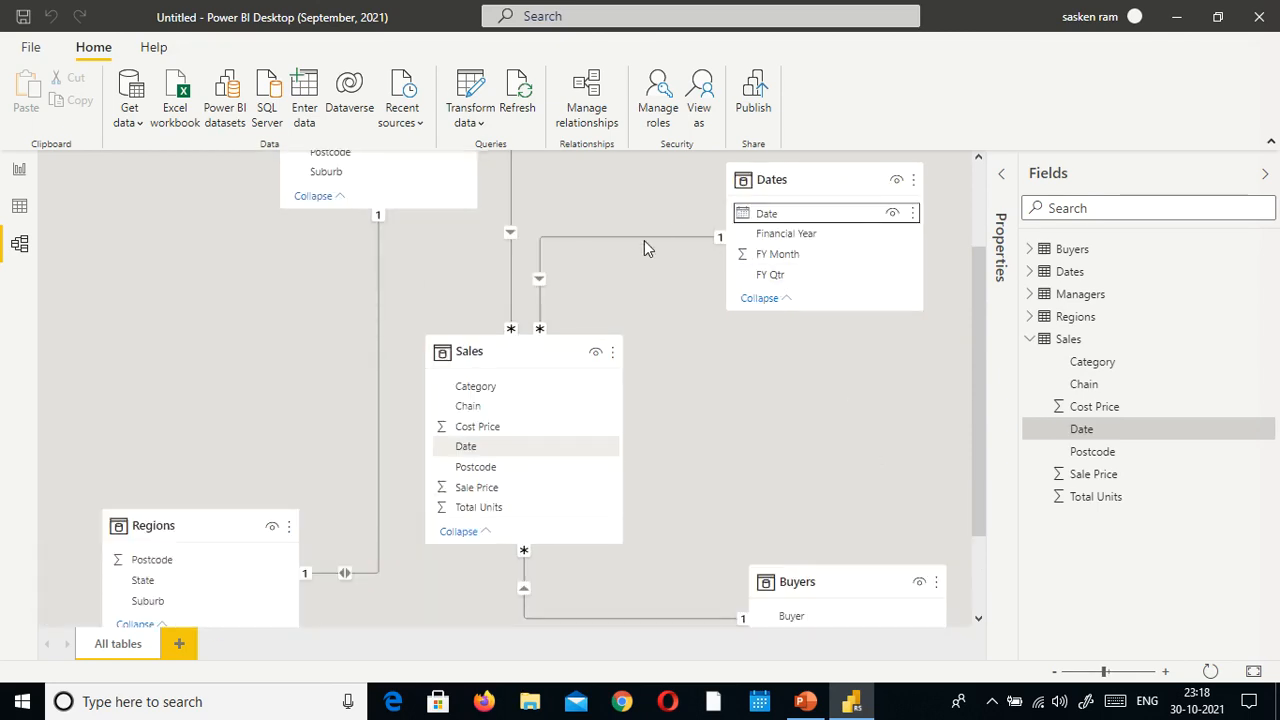
Step: Examine the Dates to Sales relationship and how the Managers, Regions and Buyers tables are connected in the diagram
click(582, 239)
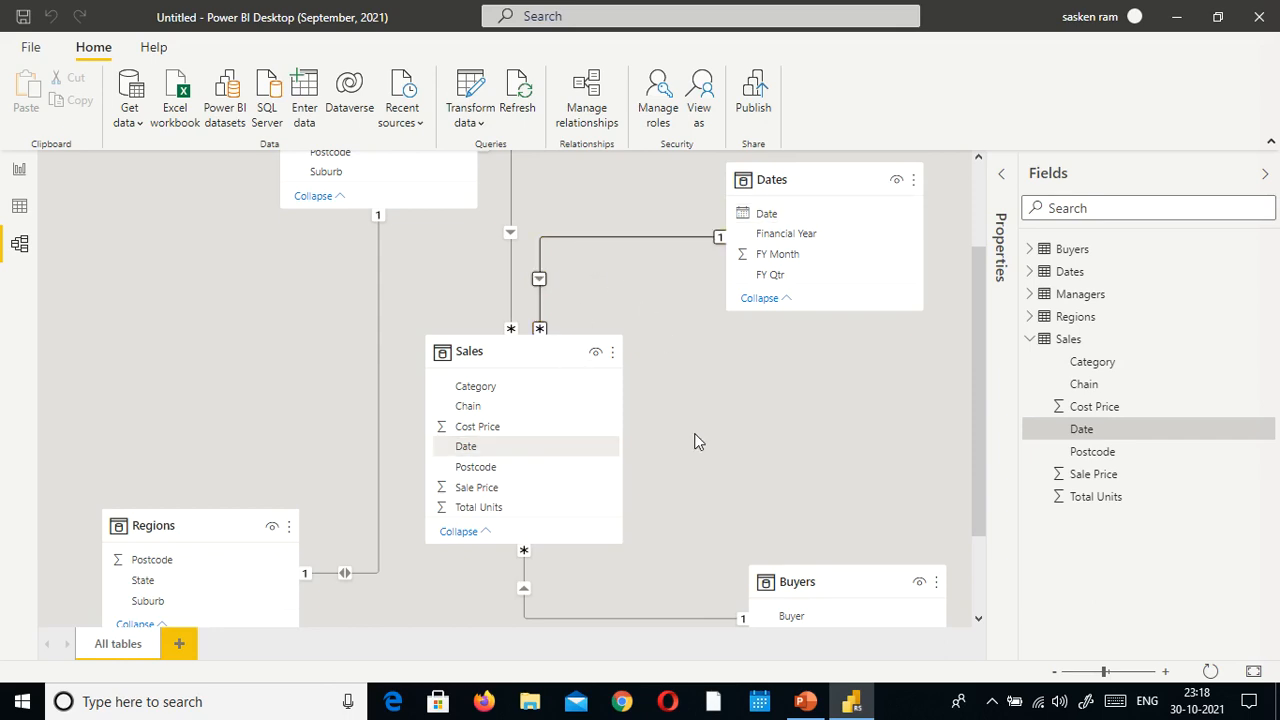
scroll(692, 410, up, 3)
click(630, 290)
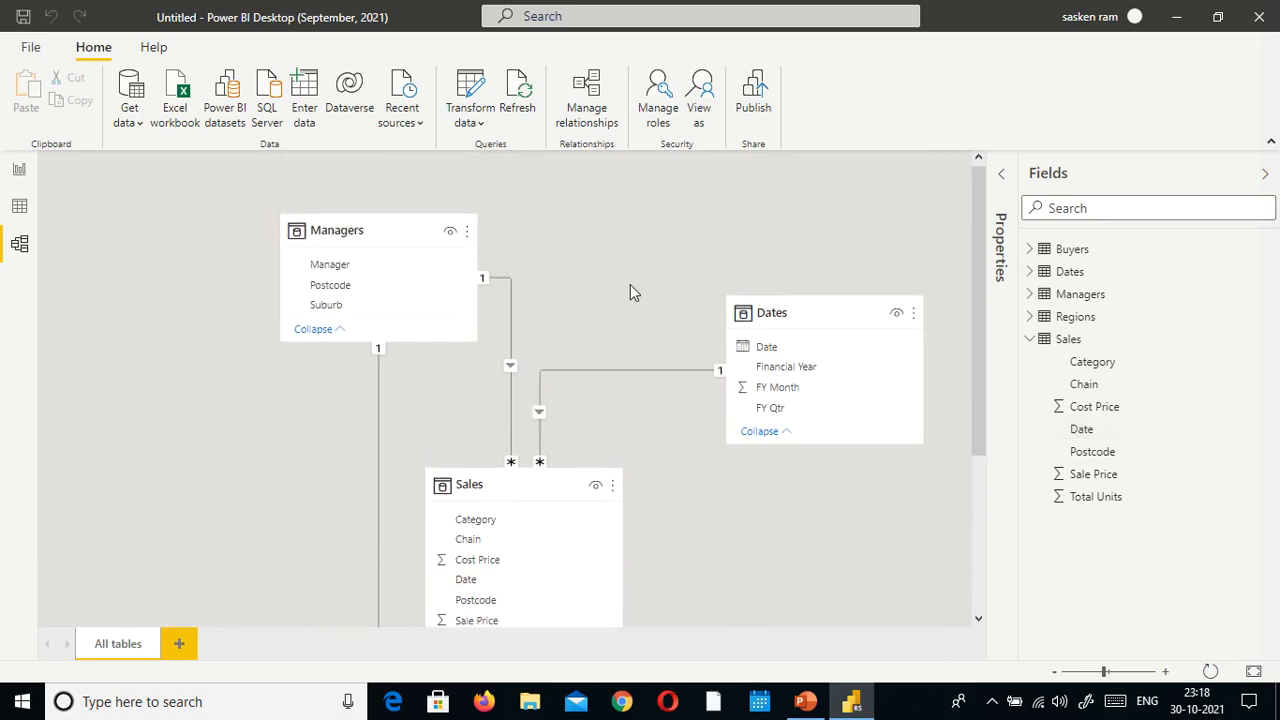
scroll(630, 292, down, 4)
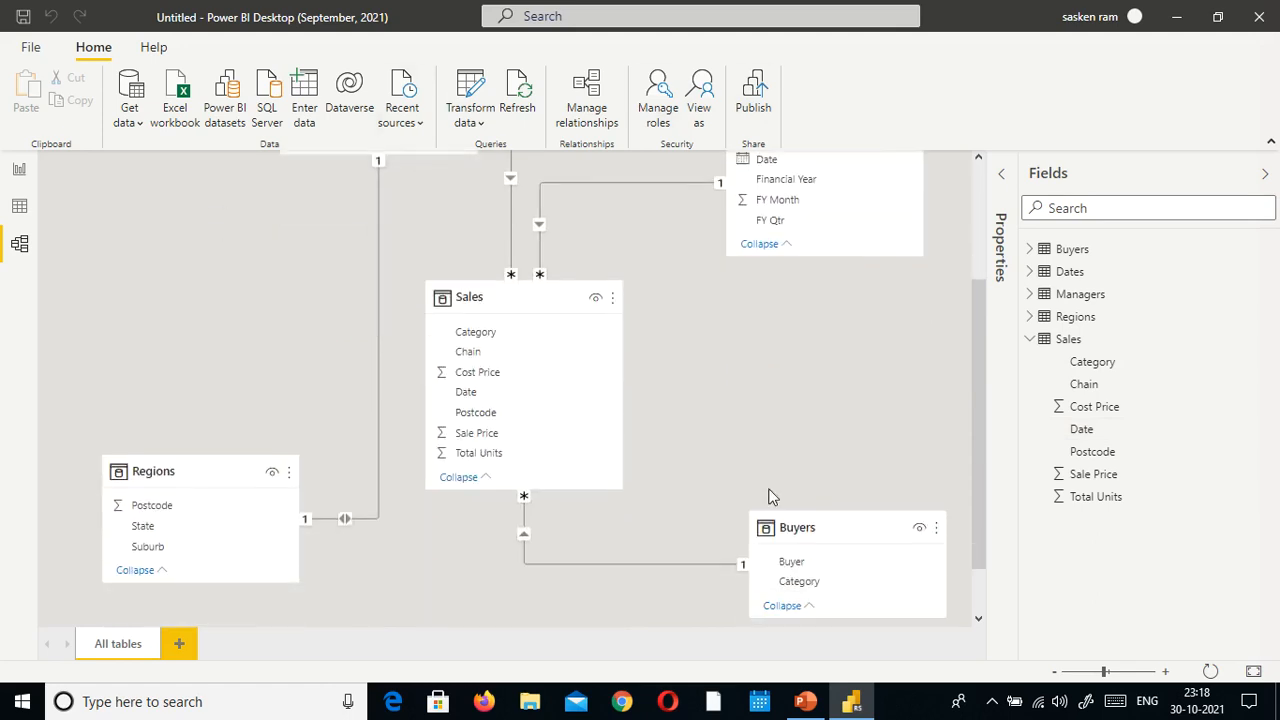
scroll(500, 278, up, 4)
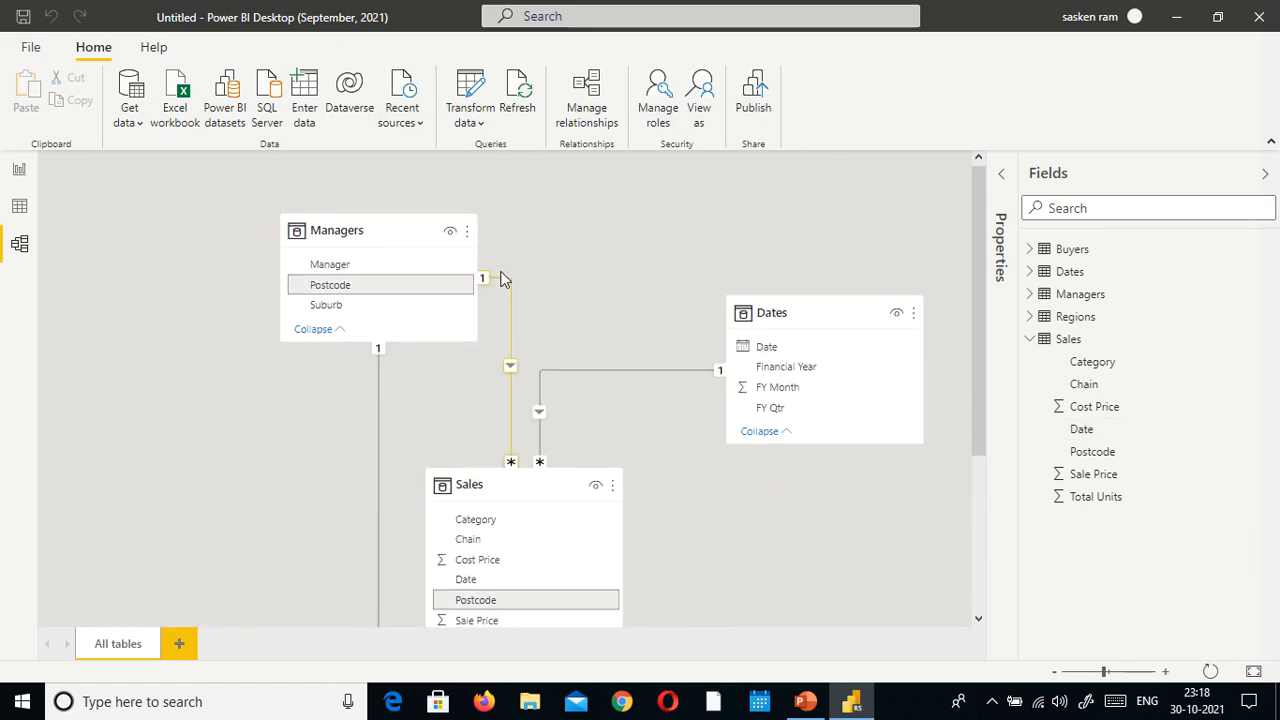
scroll(710, 348, down, 4)
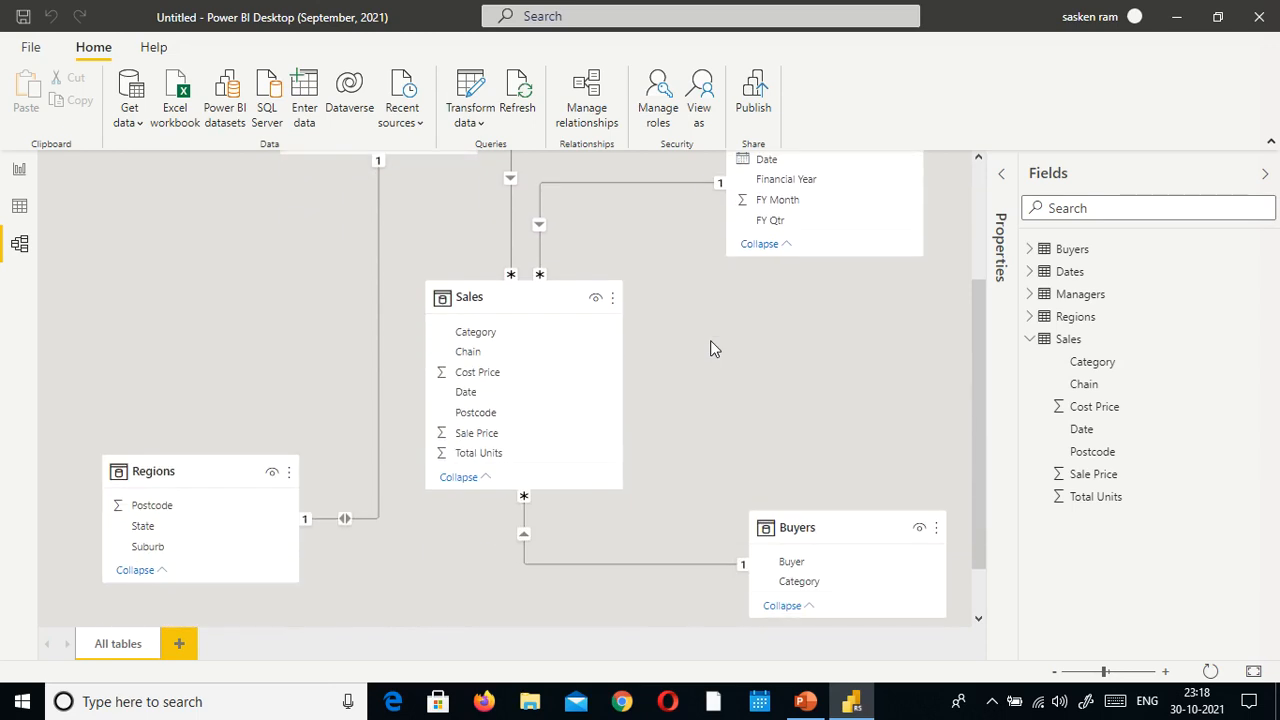
scroll(445, 251, up, 4)
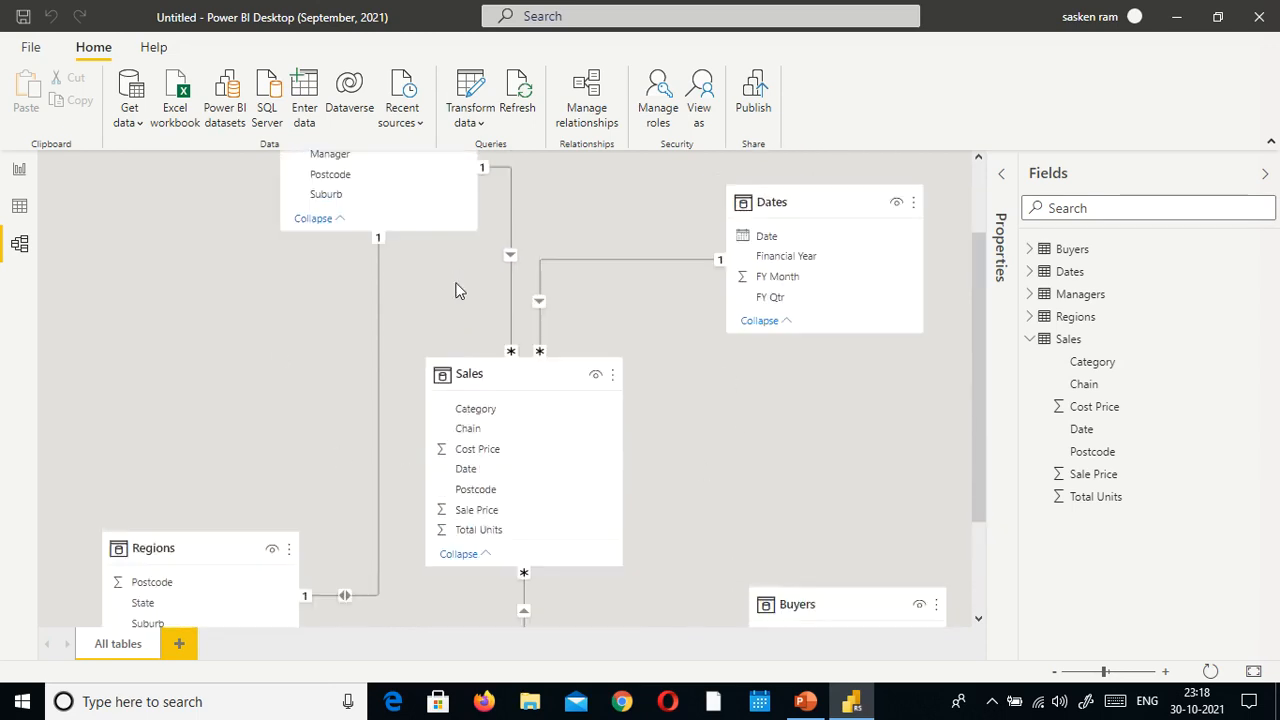
Step: Switch to Report view and place an empty clustered column chart in the upper part of Page 1
click(19, 206)
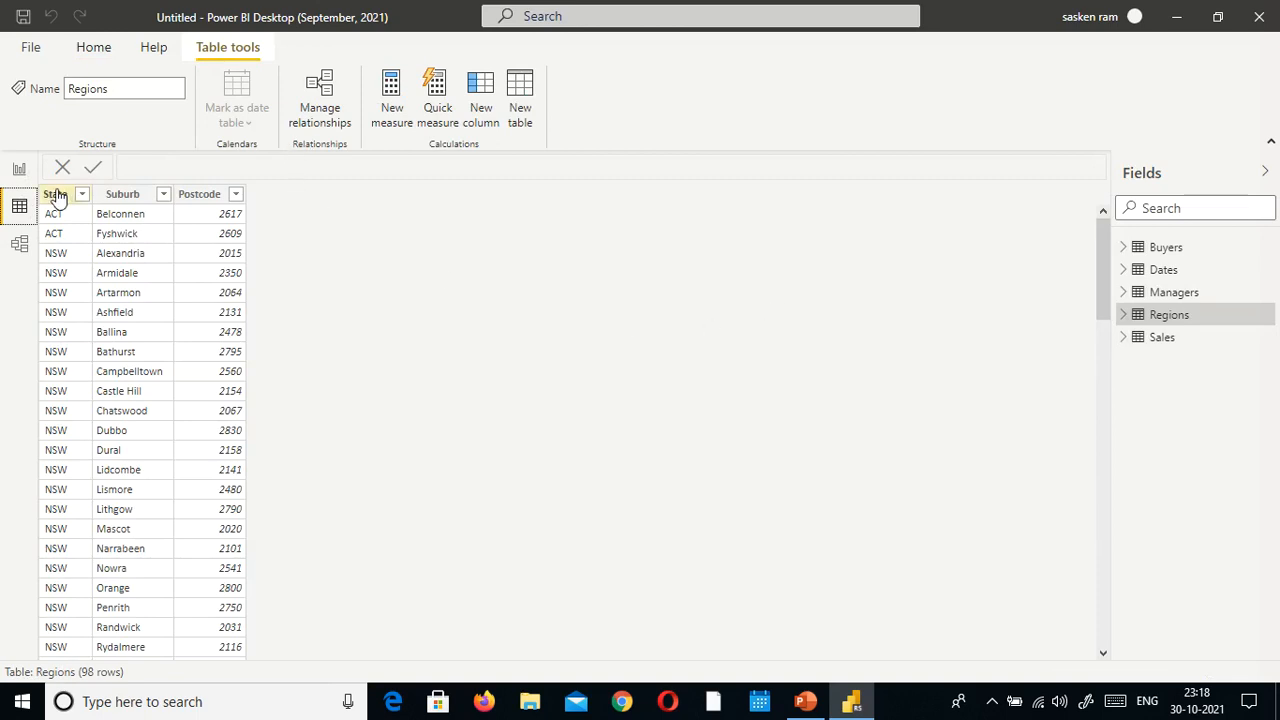
click(19, 170)
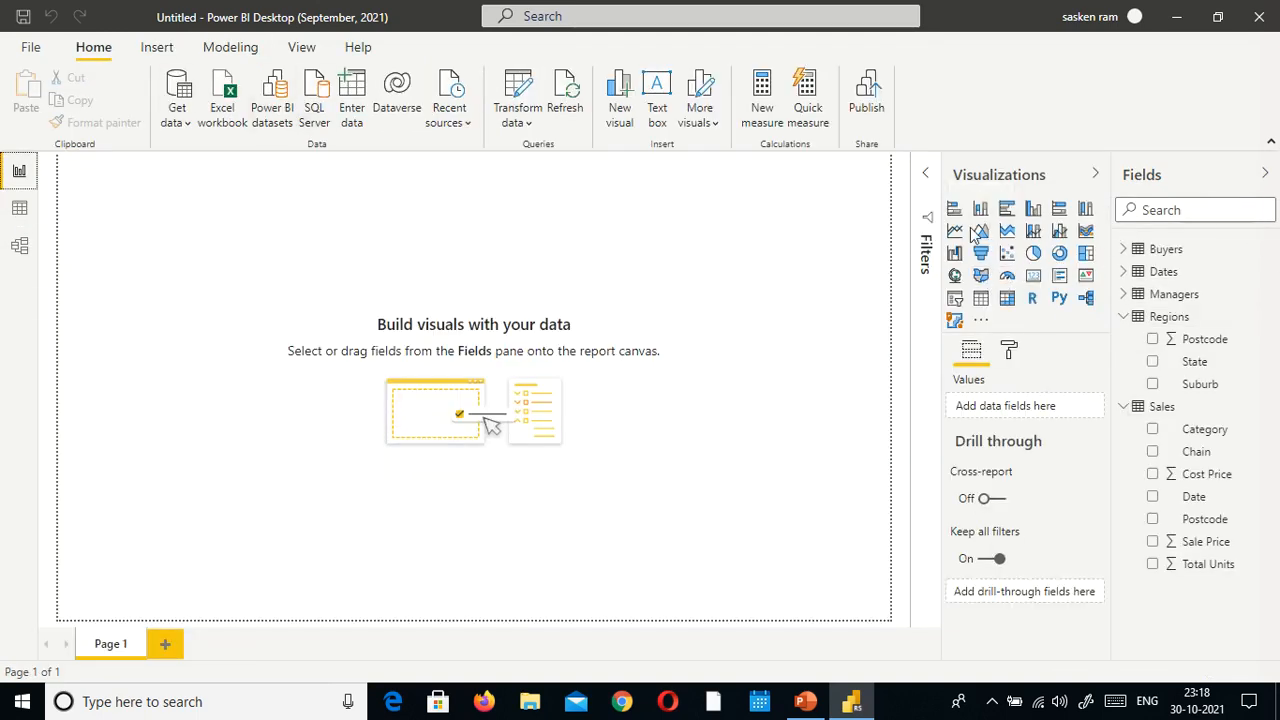
click(1035, 208)
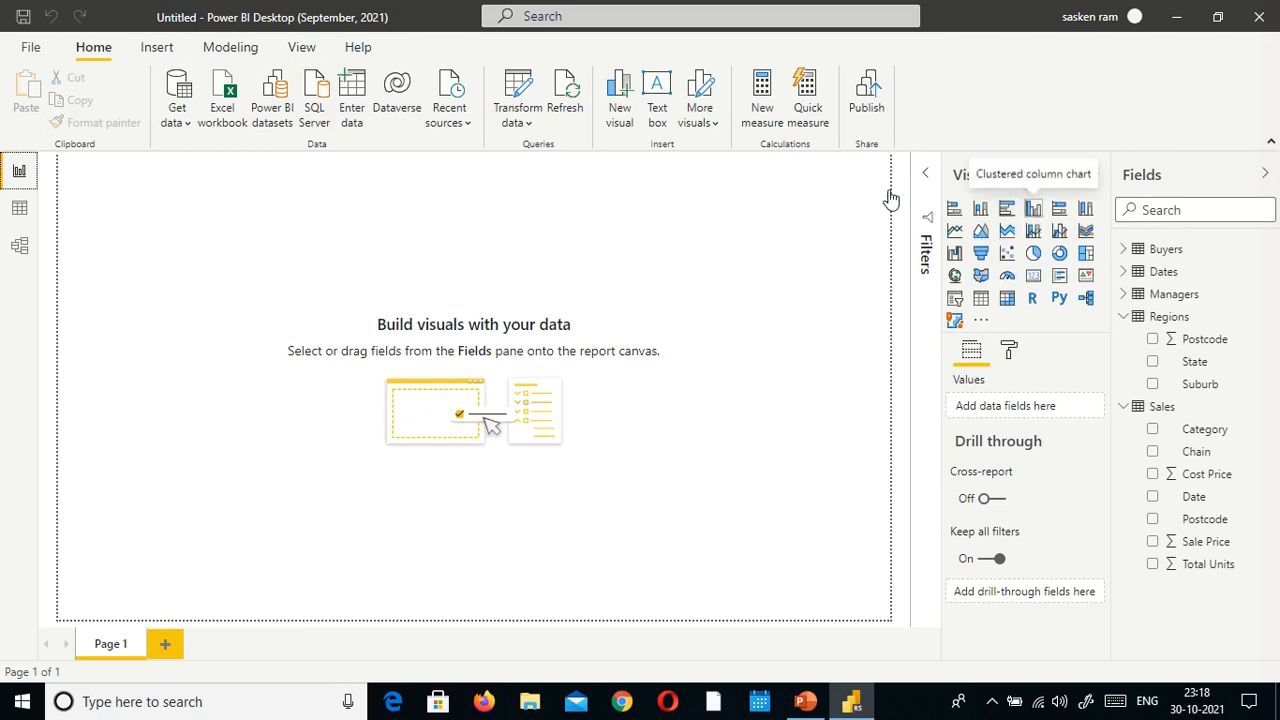
drag(143, 264, 340, 290)
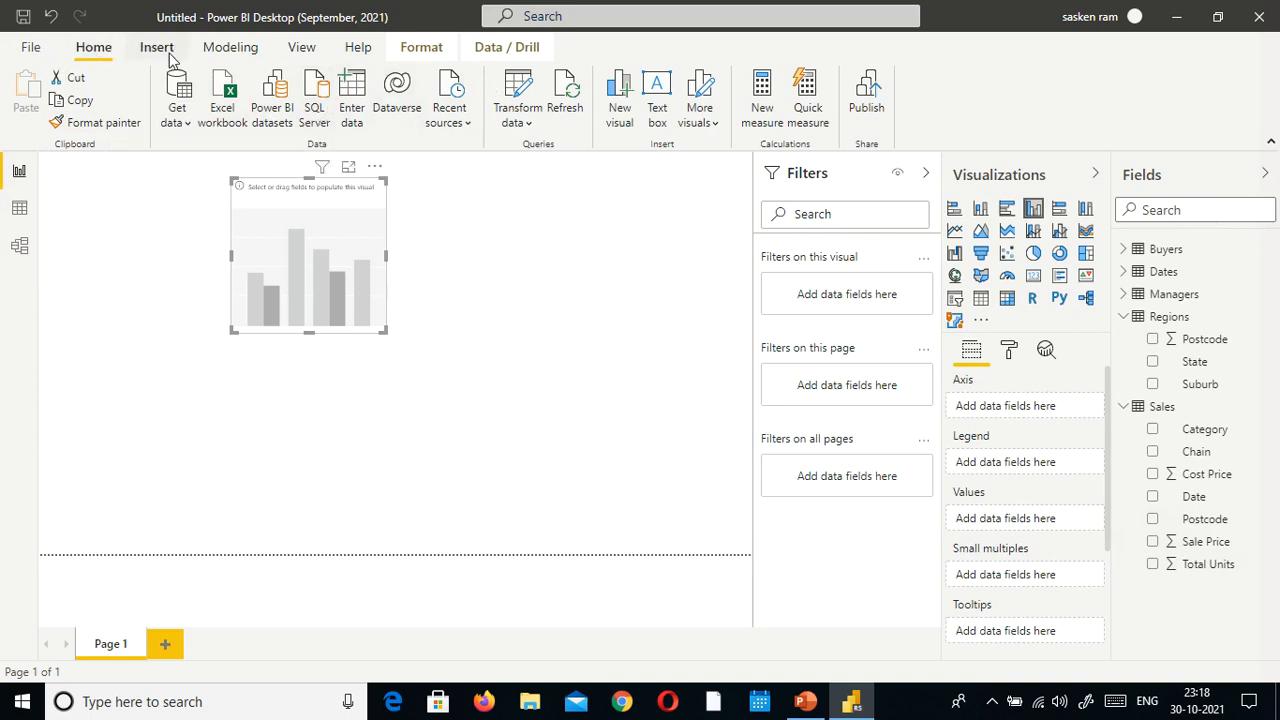
Step: Open the Sales query in the Power Query Editor and review its columns across to Cost Price
click(517, 95)
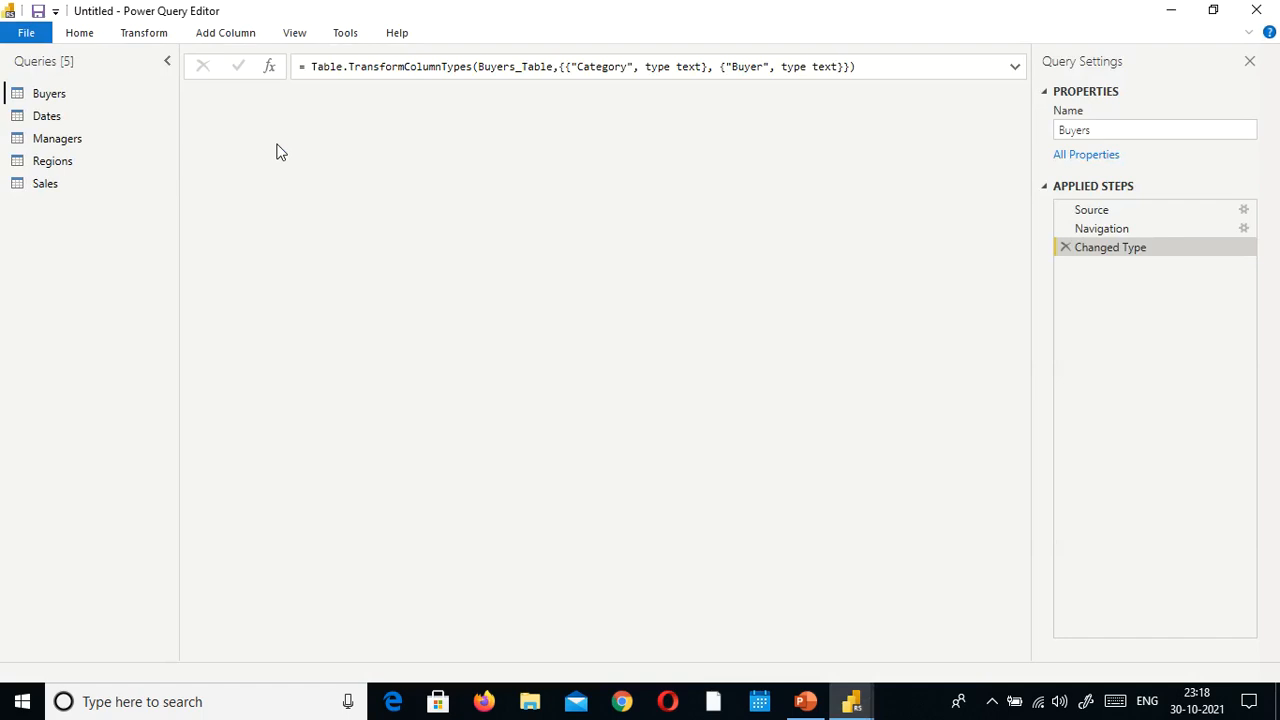
click(30, 183)
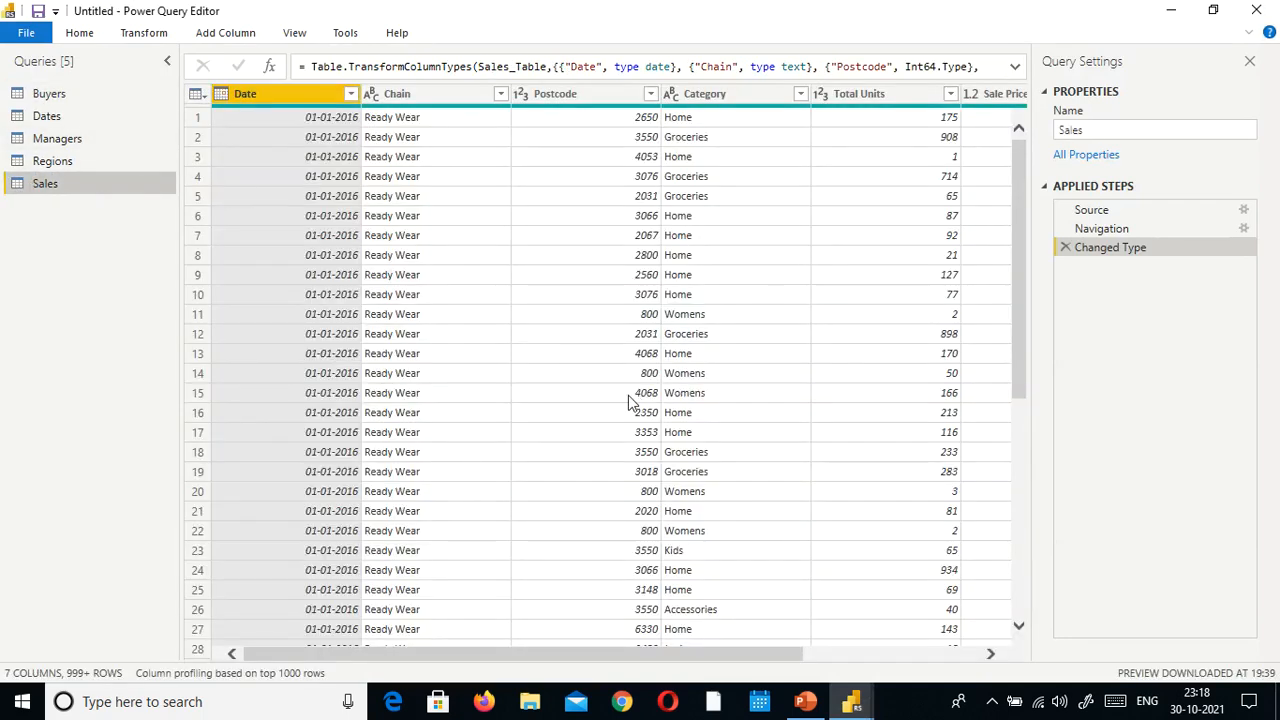
drag(634, 655, 533, 609)
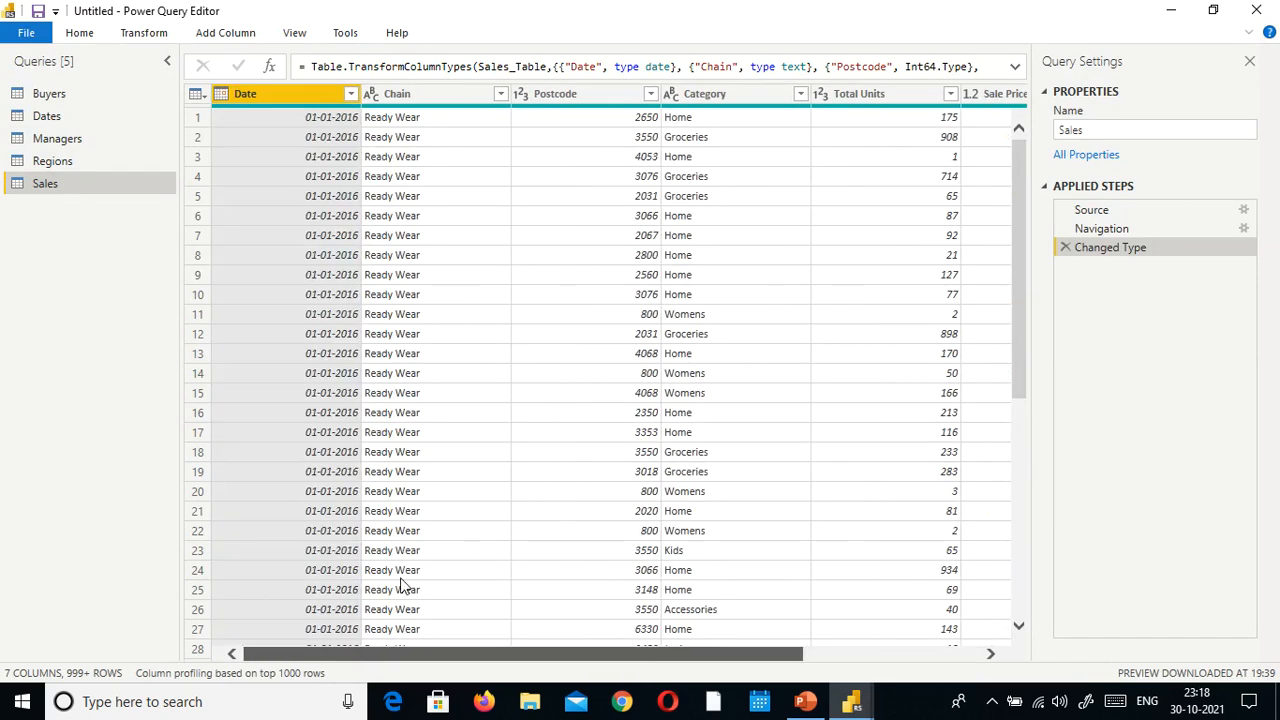
drag(400, 579, 440, 576)
drag(543, 593, 560, 572)
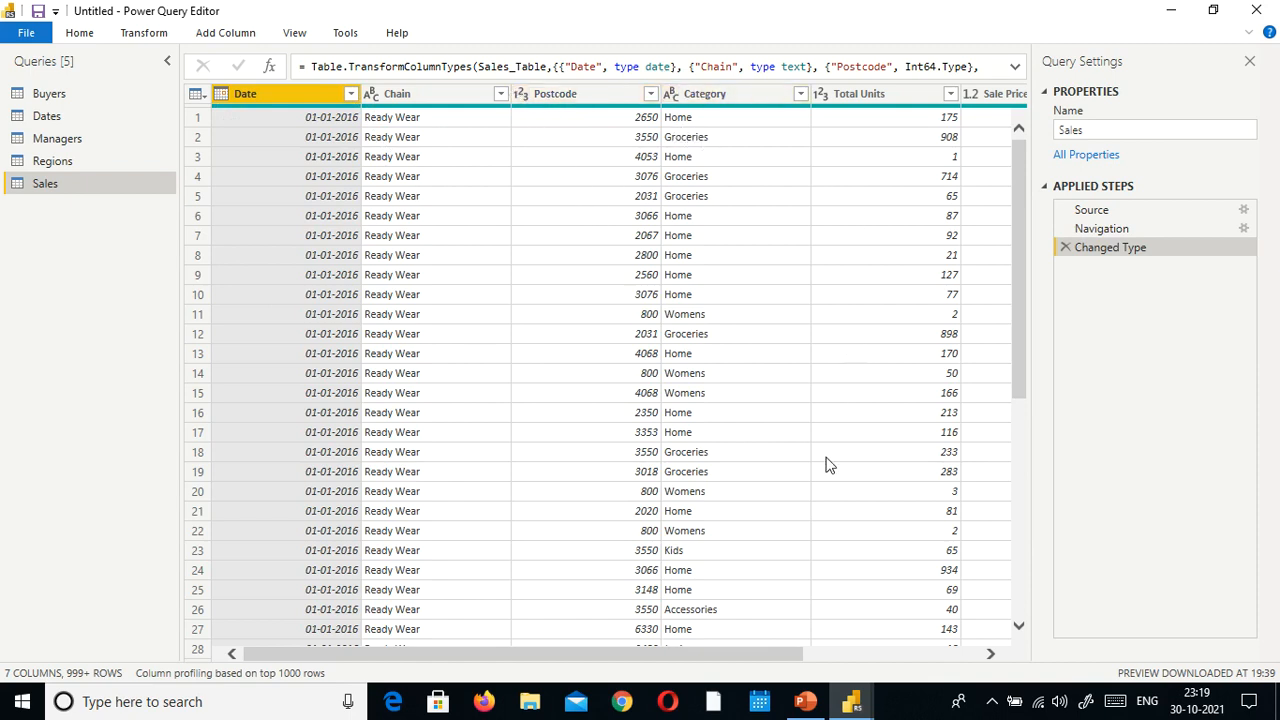
click(836, 650)
drag(837, 650, 903, 663)
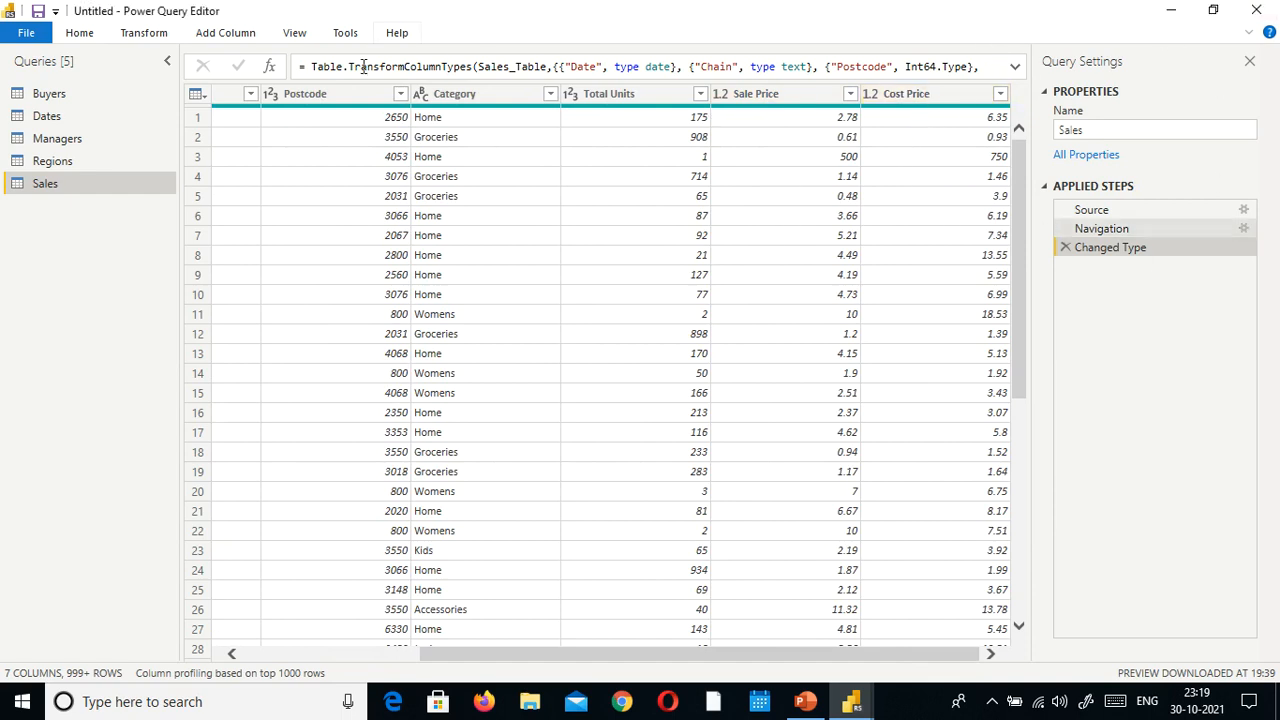
Step: Start a custom column in the Sales query and name it Sales
click(238, 36)
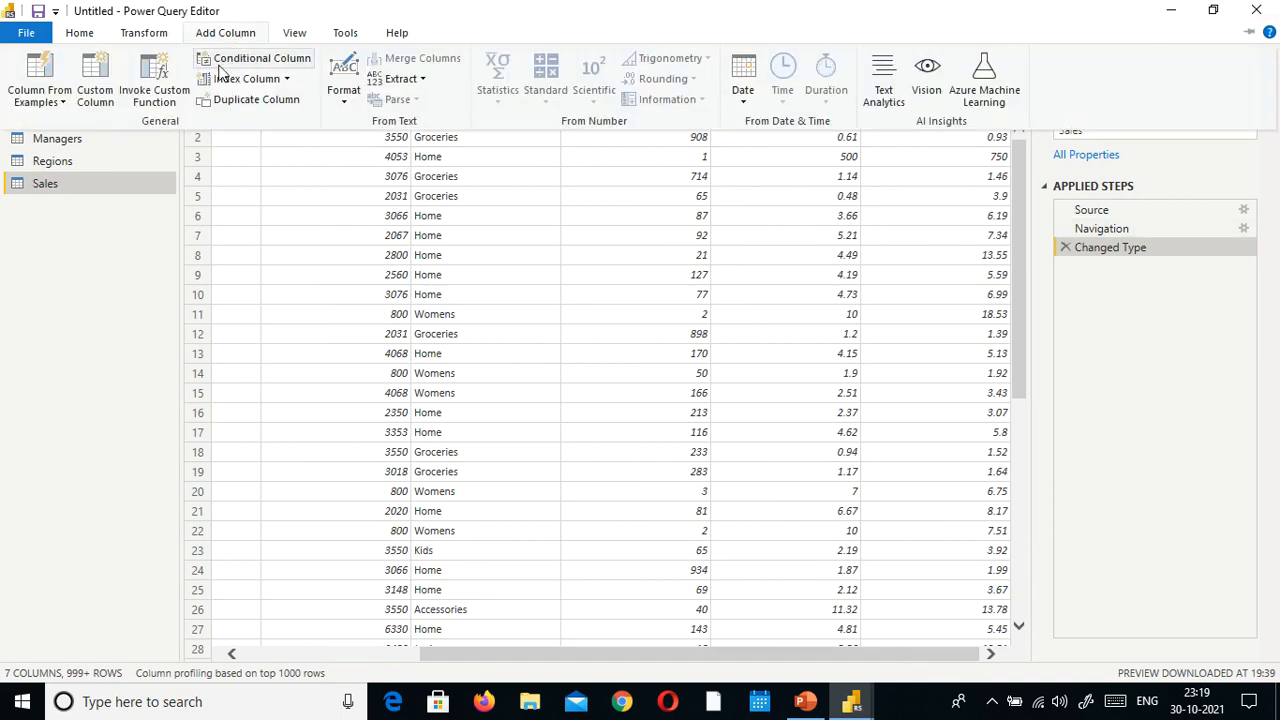
click(90, 94)
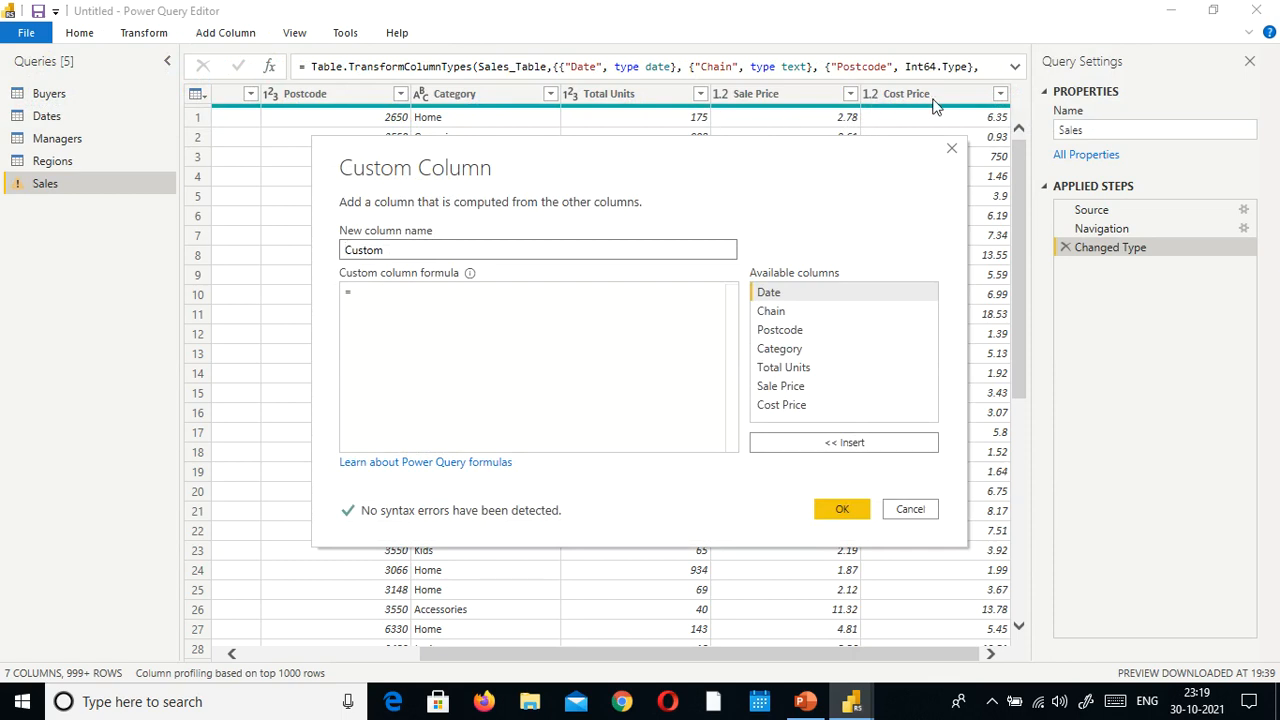
drag(436, 254, 313, 254)
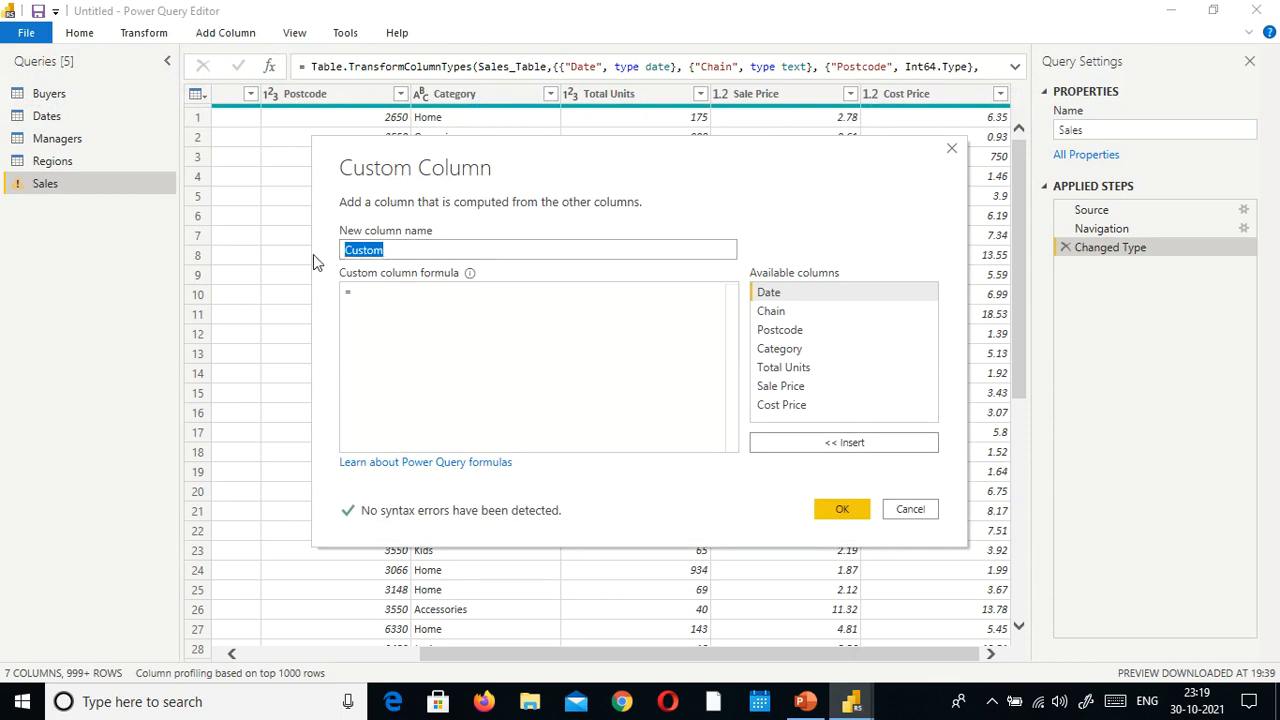
text(Sales)
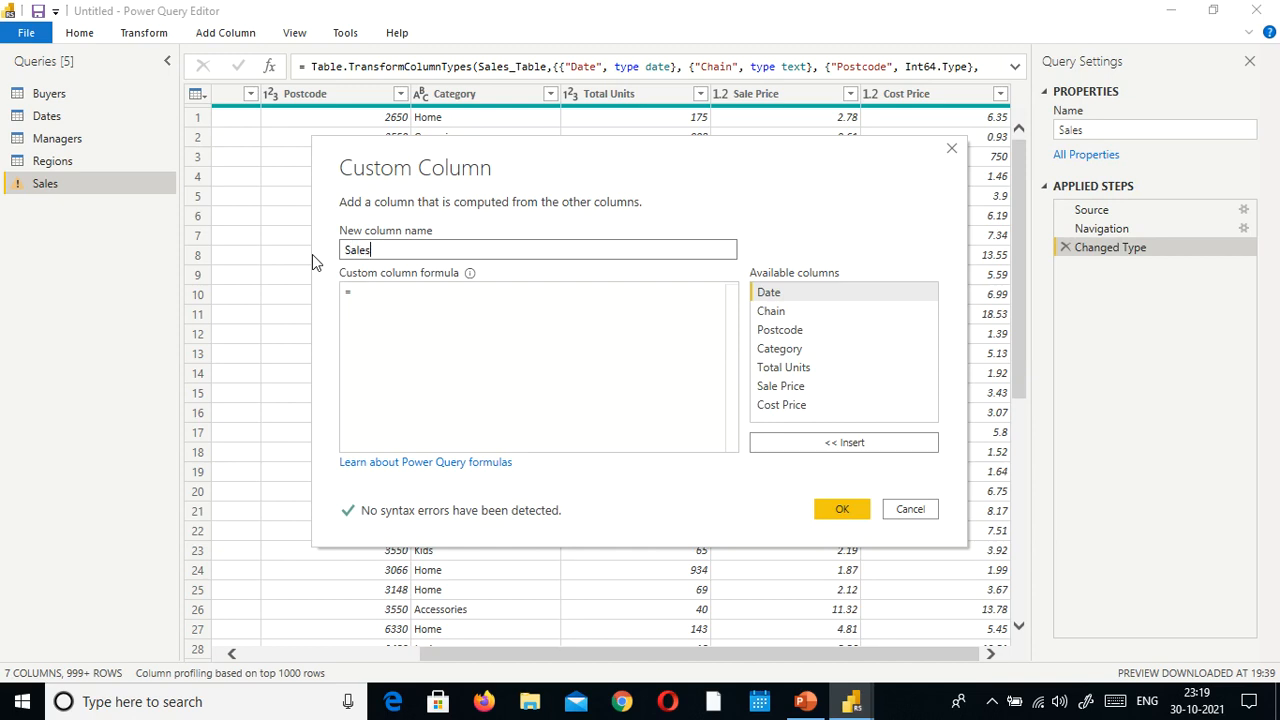
Step: Set the Sales custom column's formula to [Sale Price] * [Total Units] and create the column
click(402, 306)
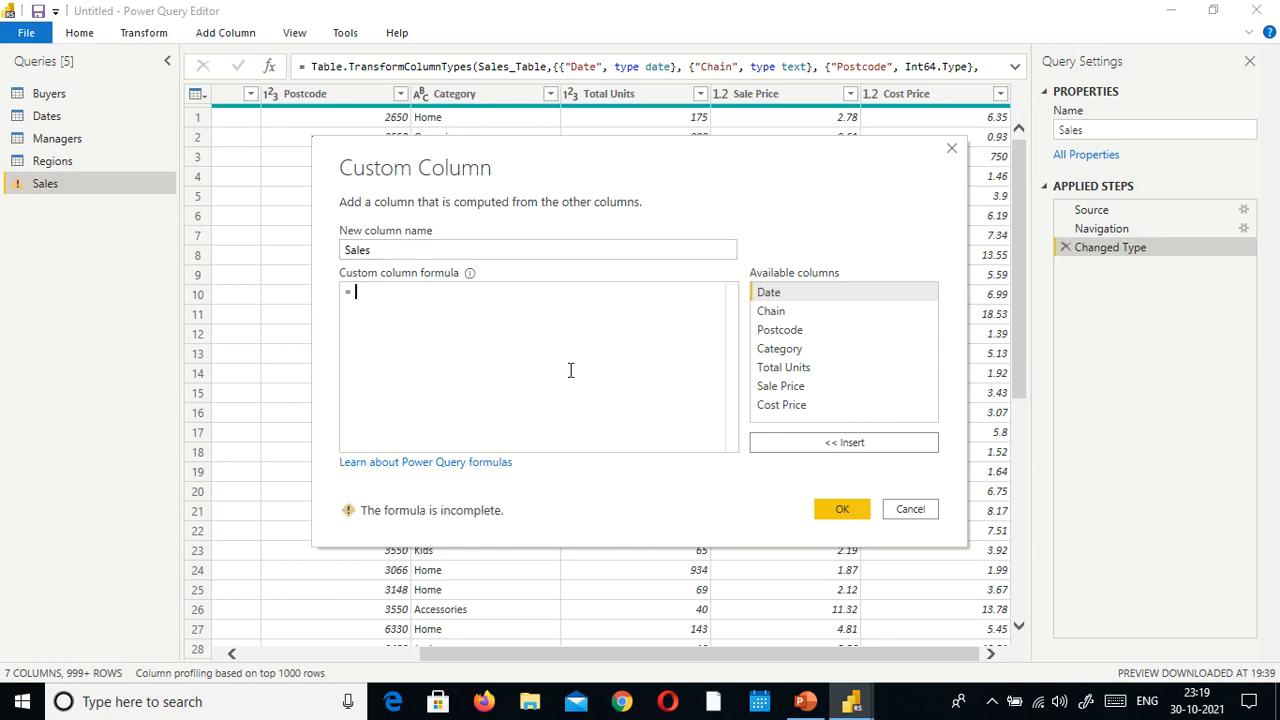
click(779, 387)
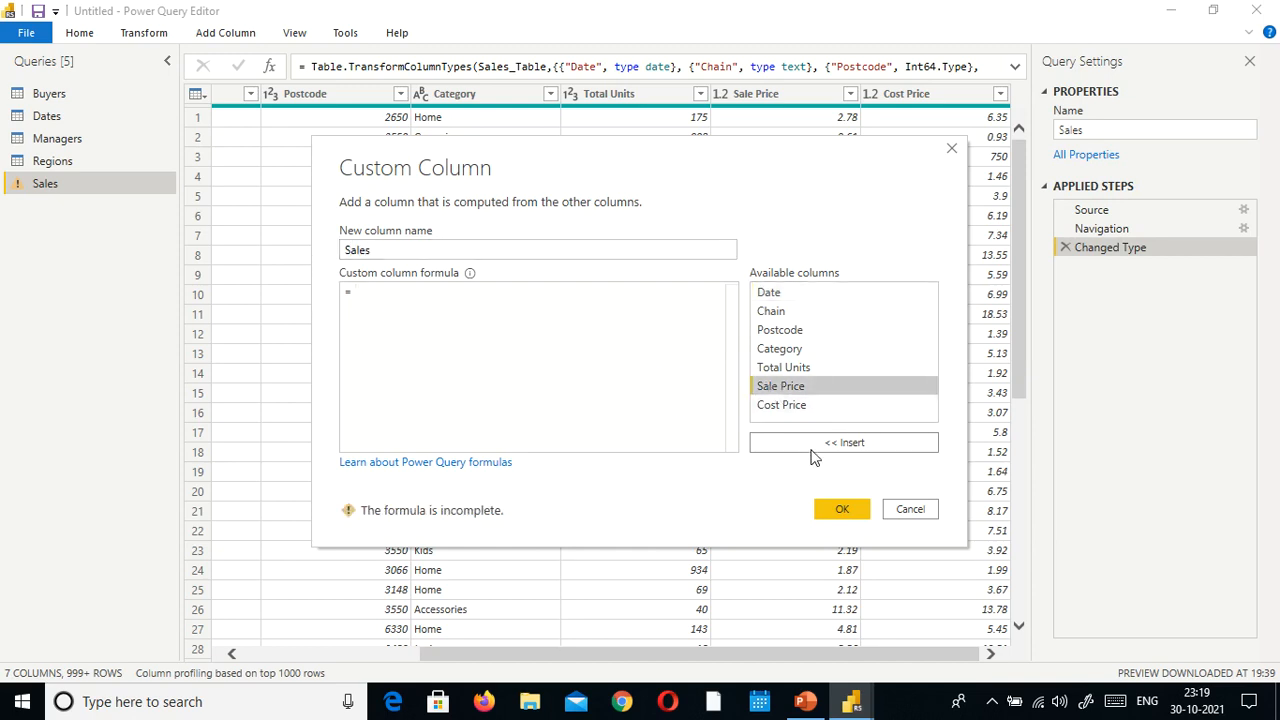
double_click(787, 388)
click(707, 377)
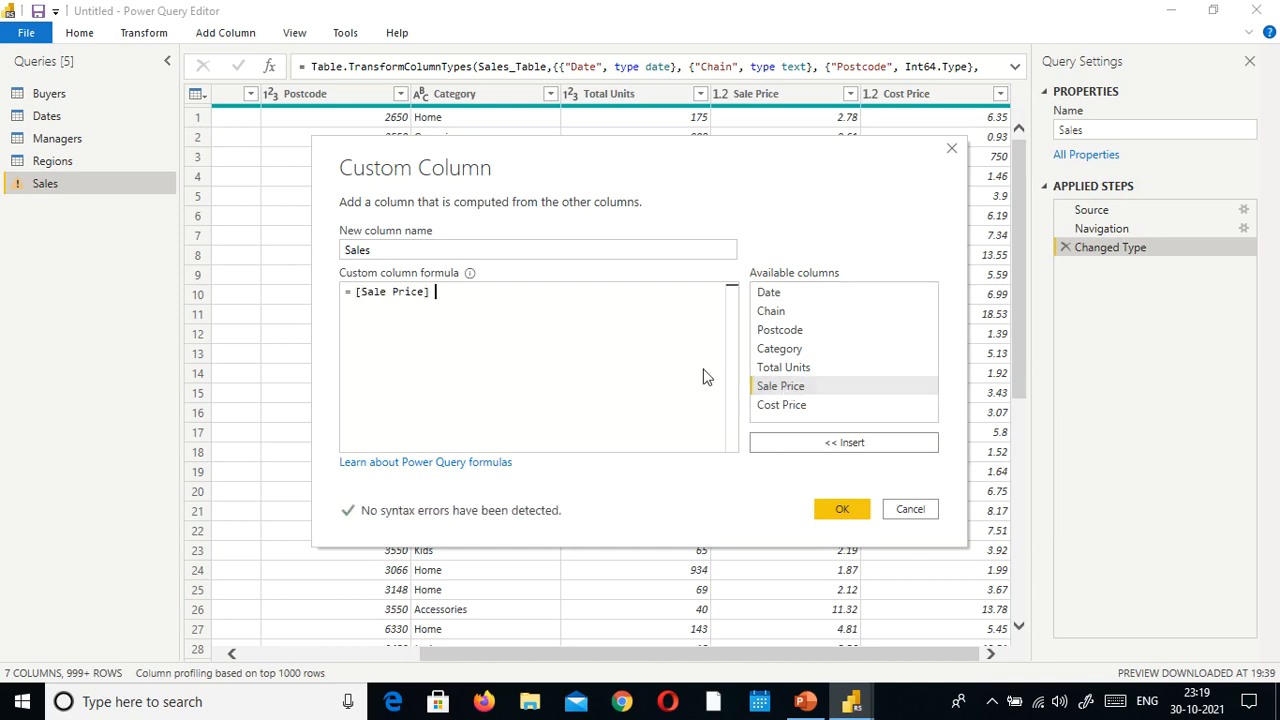
text(*)
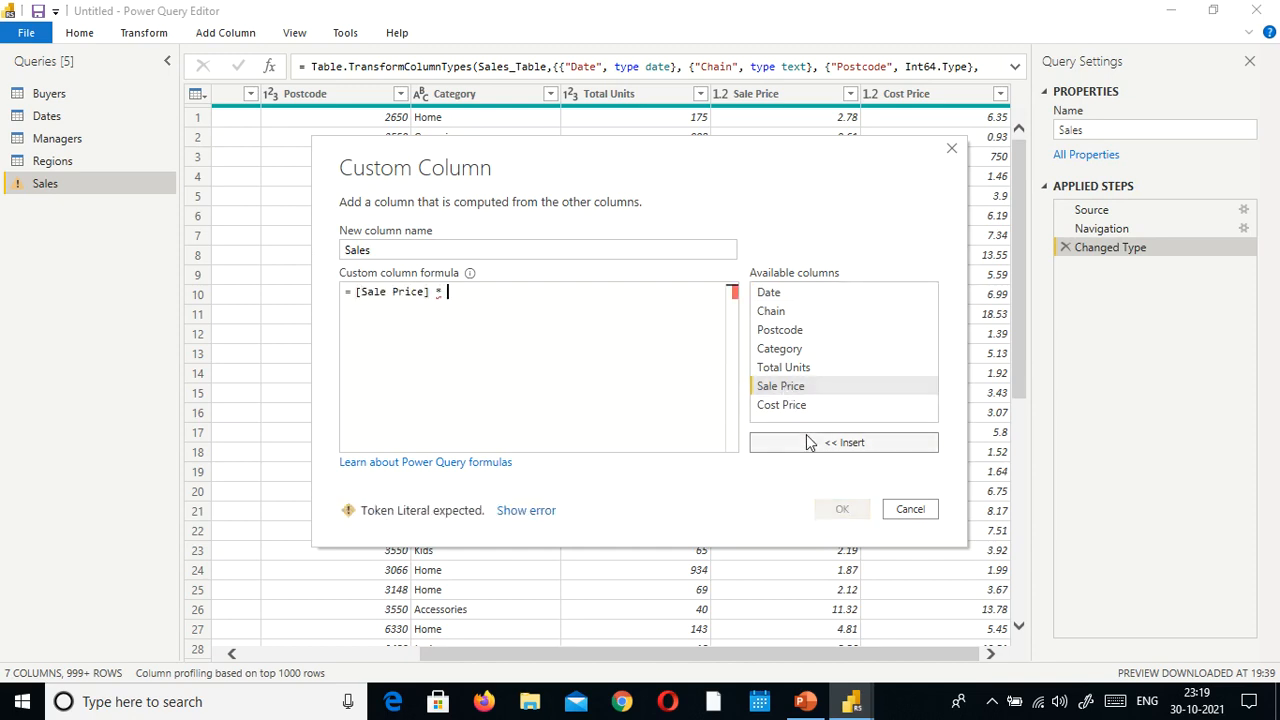
double_click(809, 366)
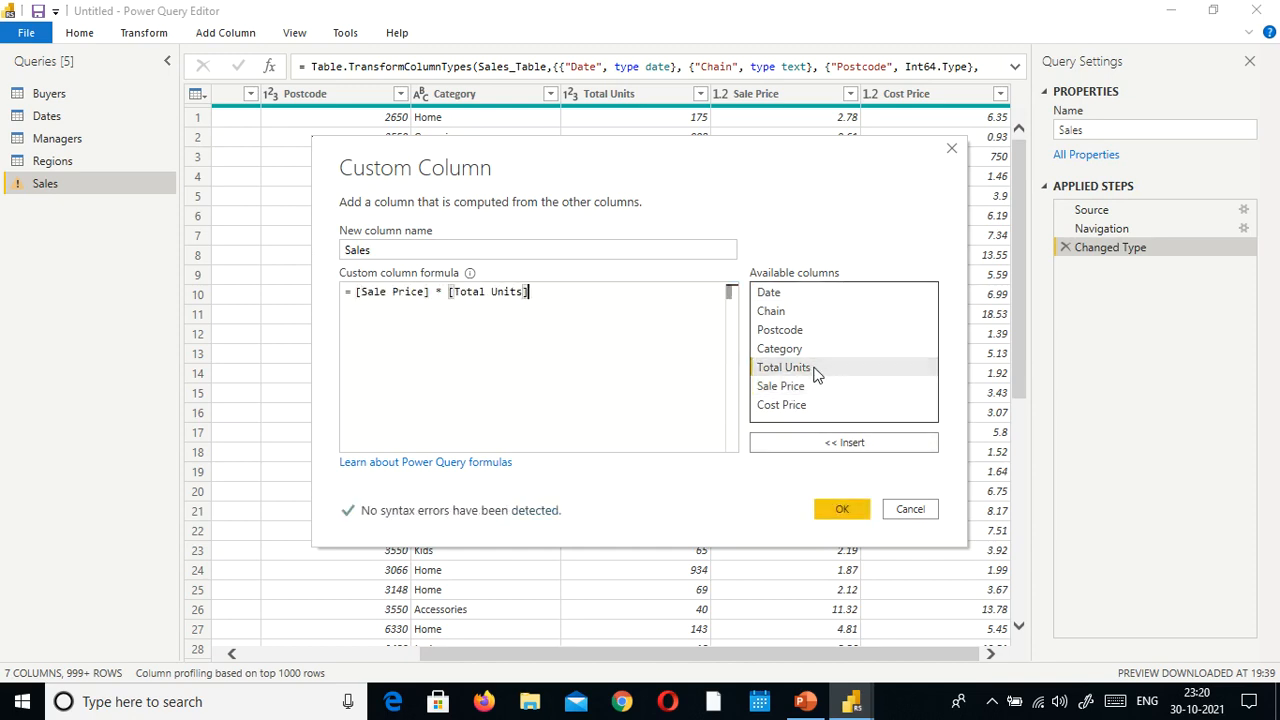
click(842, 509)
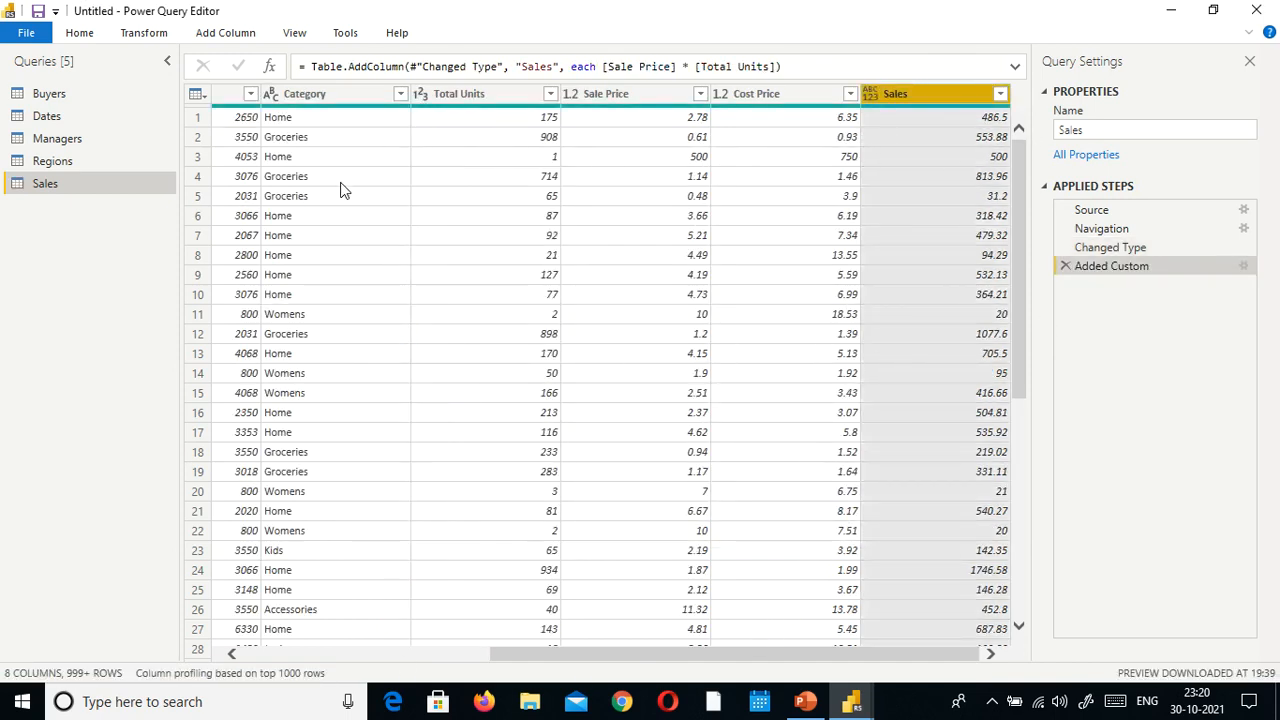
Step: Add a custom column named Cost to the Sales query with the formula [Cost Price] * [Total Units]
click(238, 33)
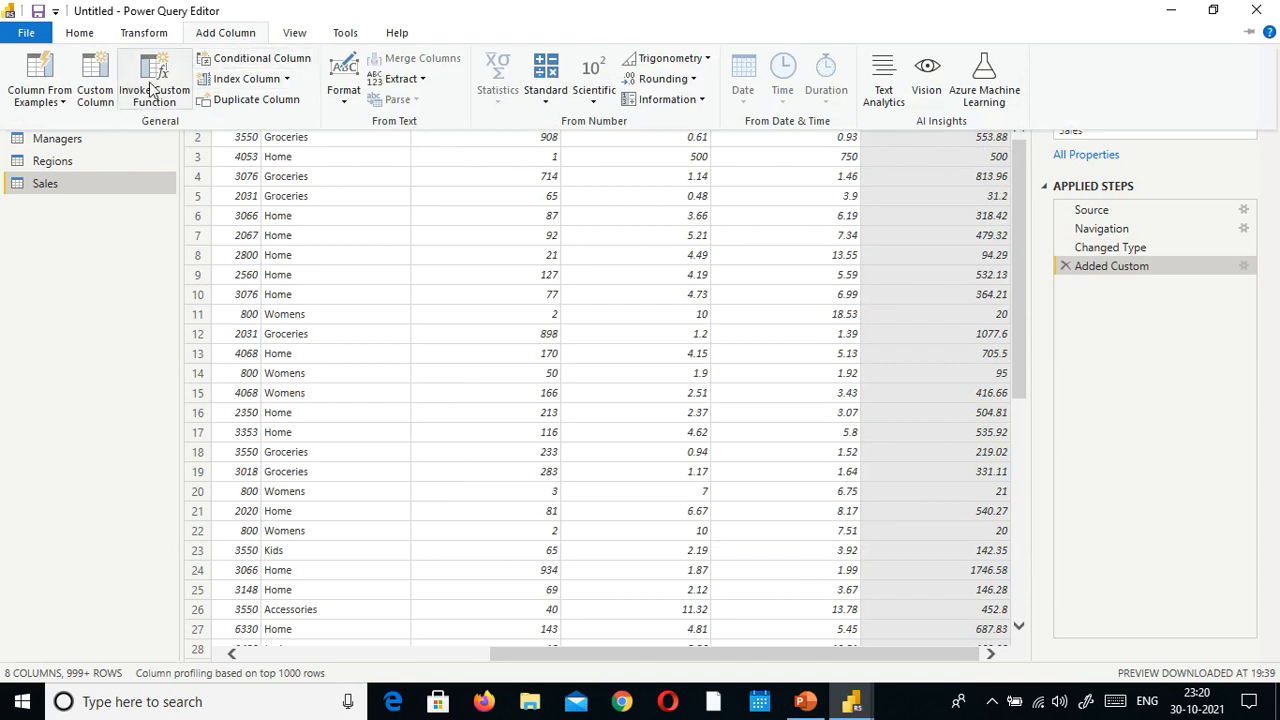
click(95, 97)
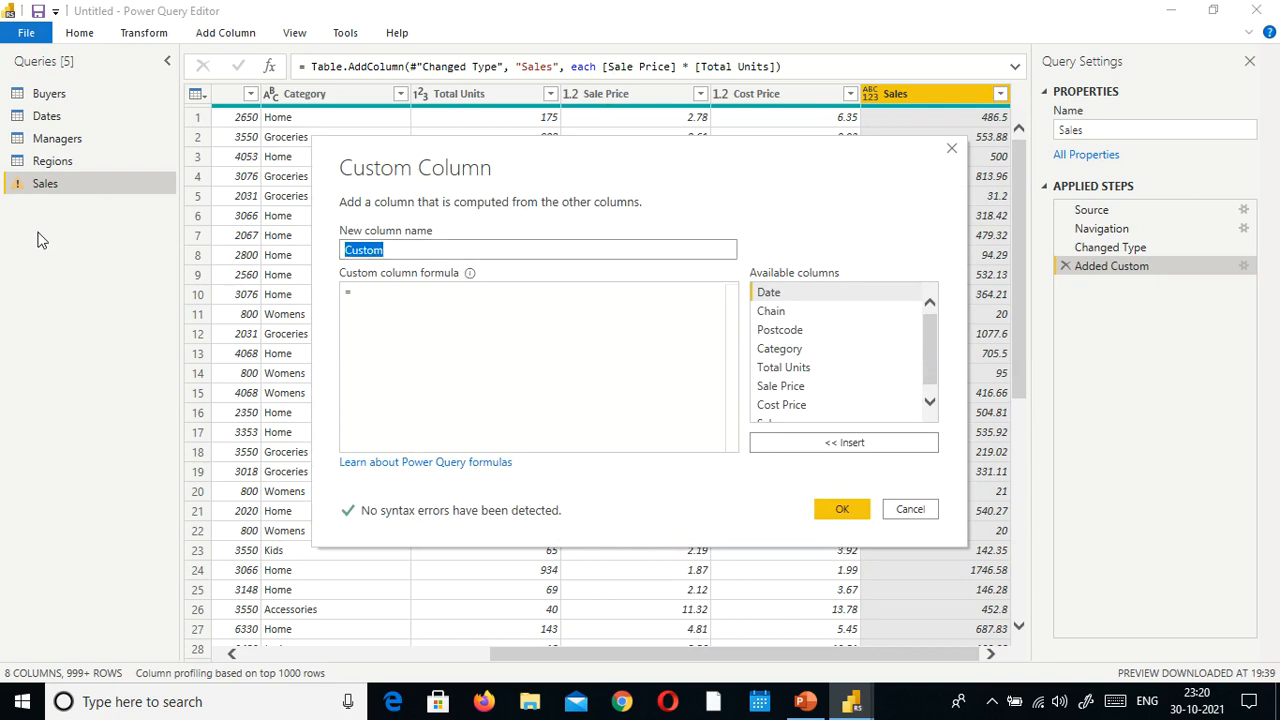
text(Cos)
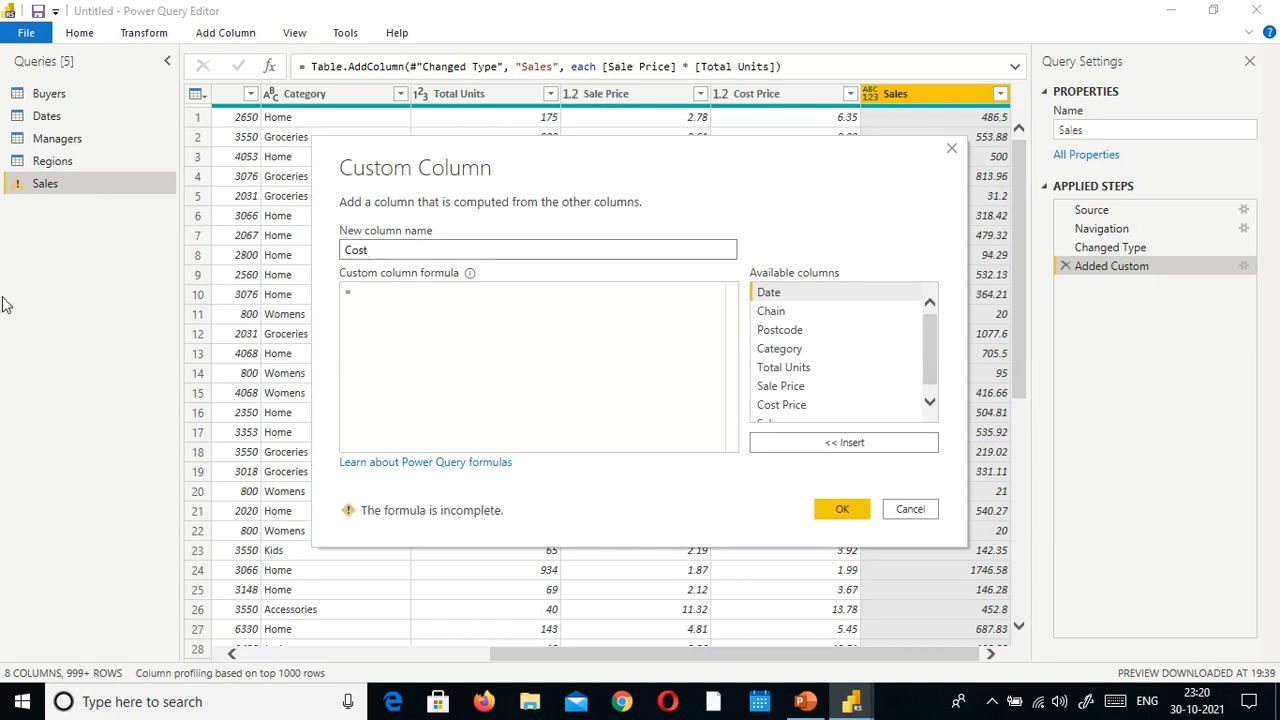
click(477, 288)
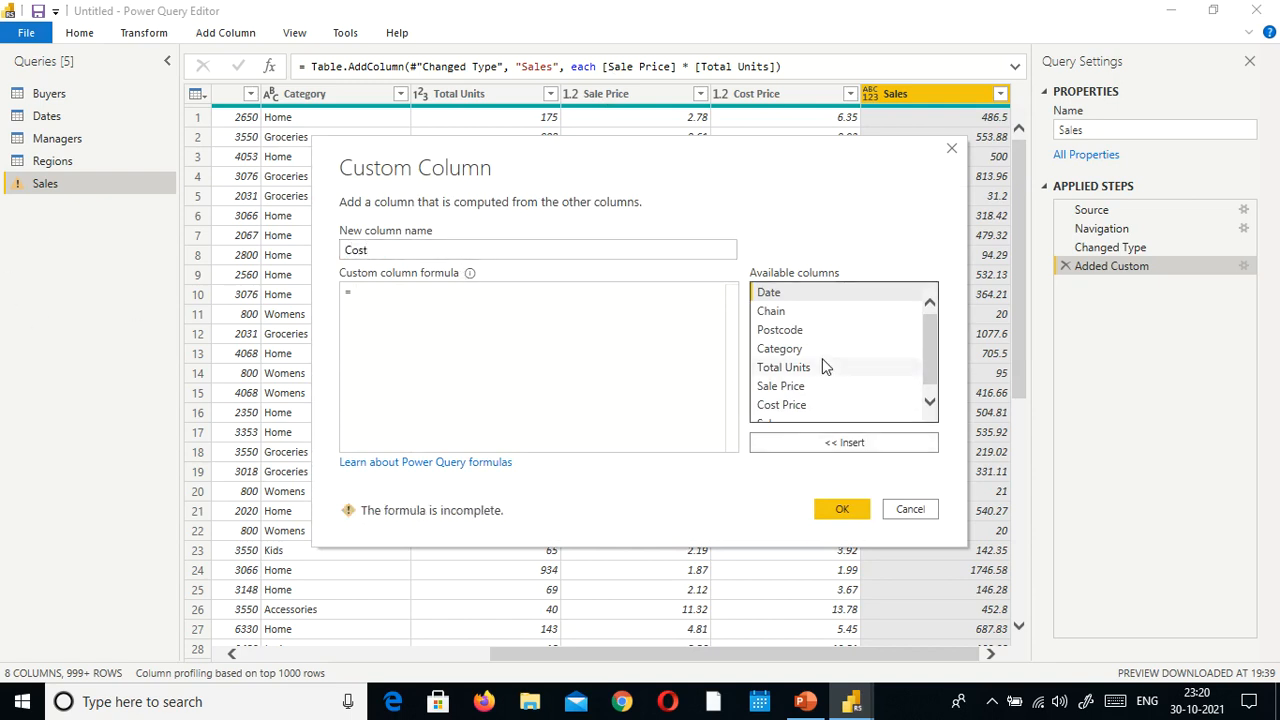
scroll(820, 344, down, 1)
double_click(791, 400)
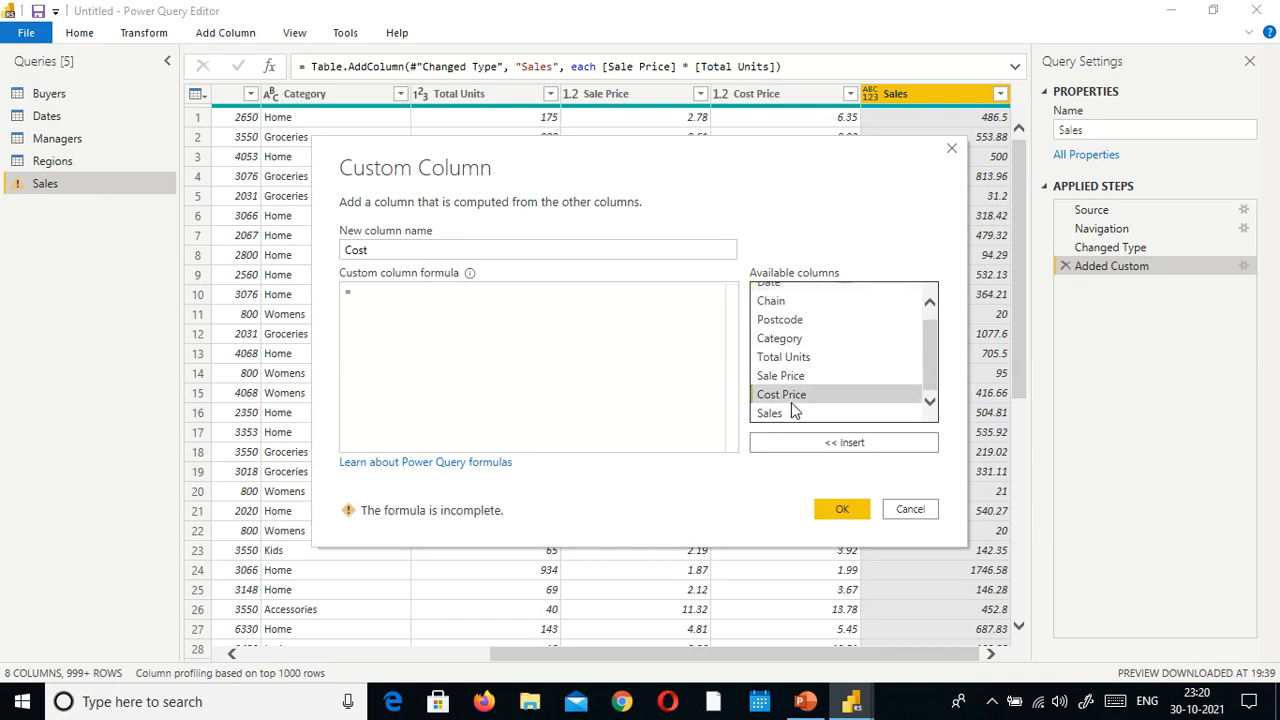
text(*)
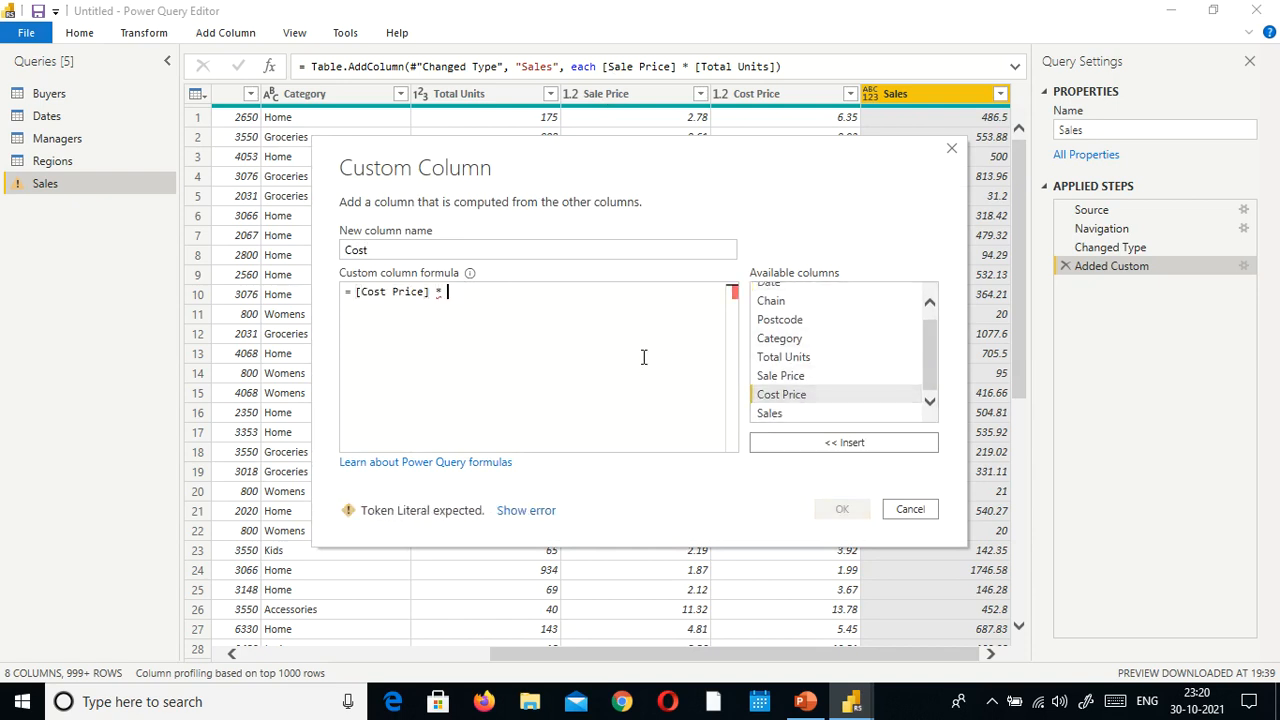
double_click(820, 357)
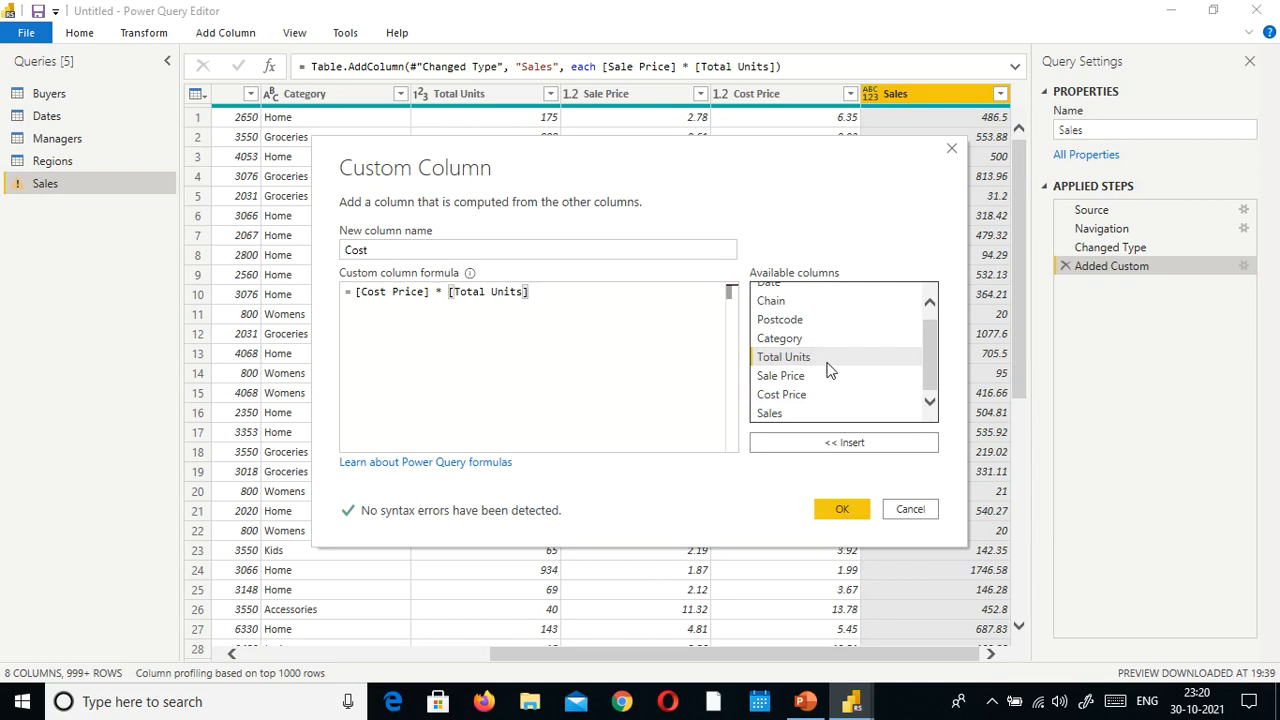
click(840, 509)
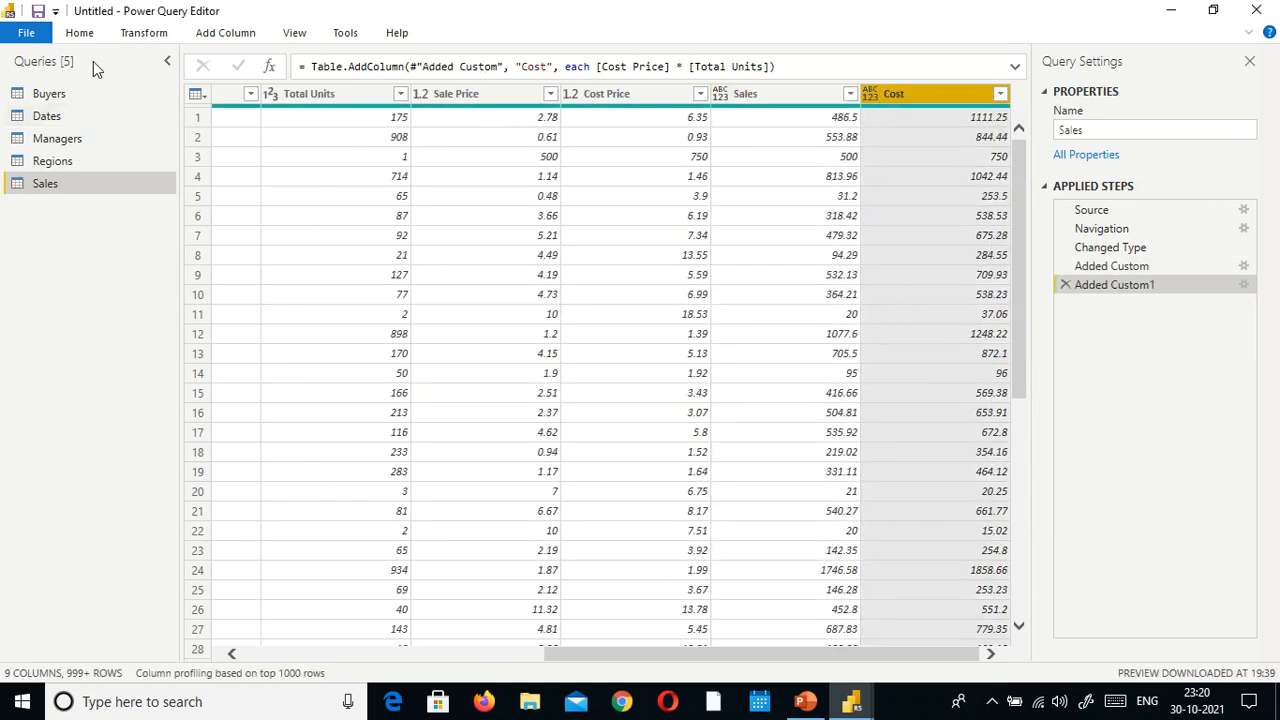
Step: Try to add a custom column named Gross Profit with the formula Sales - Cost, without brackets around the column names
click(226, 33)
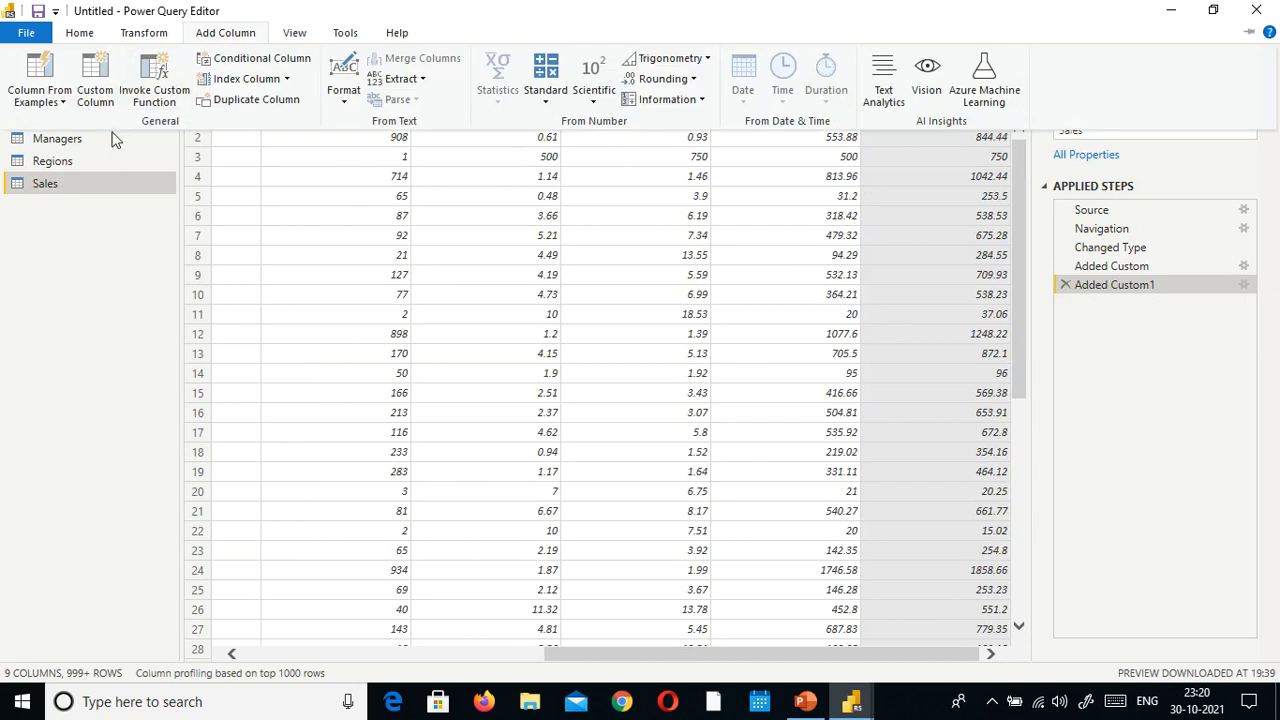
click(90, 82)
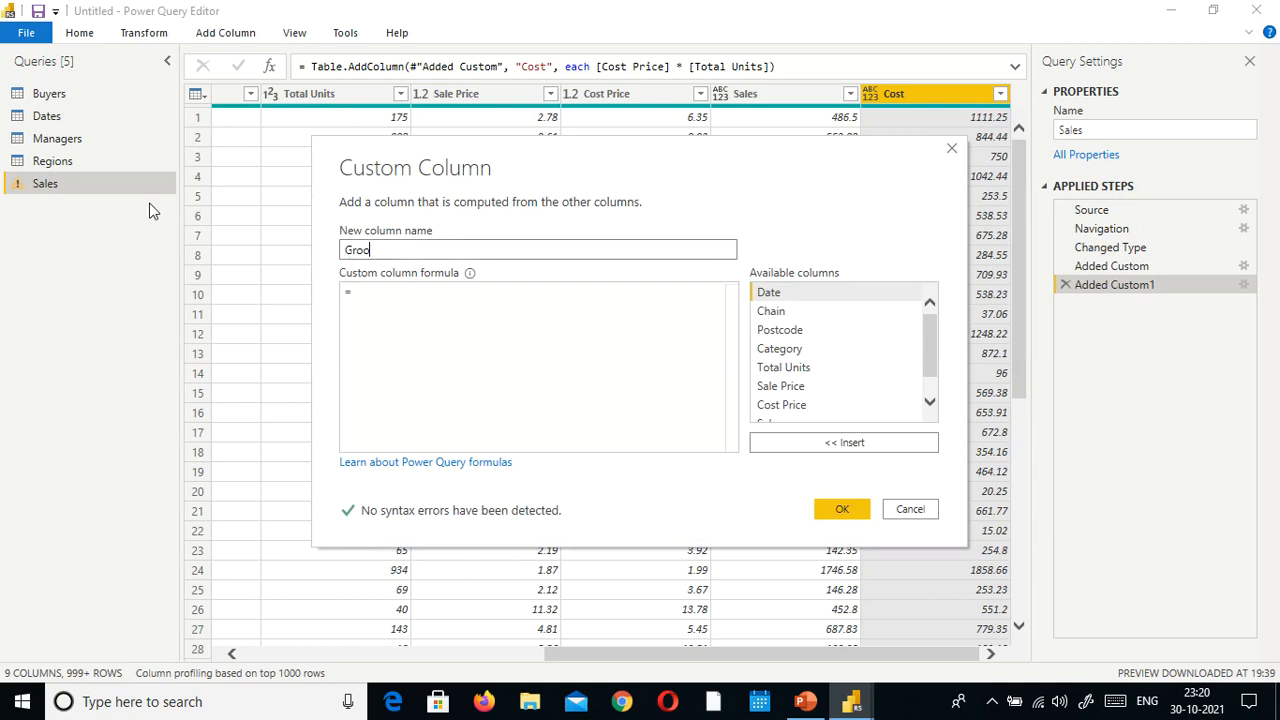
text(t)
key(Tab)
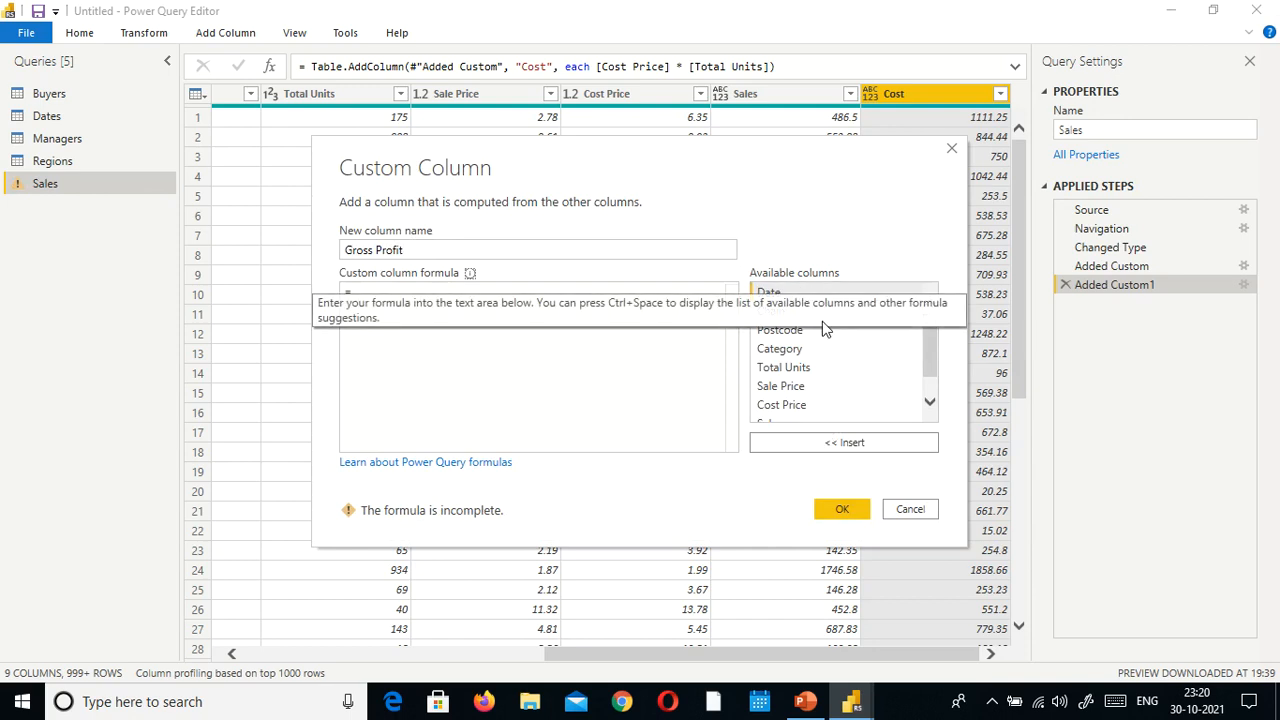
key(Tab)
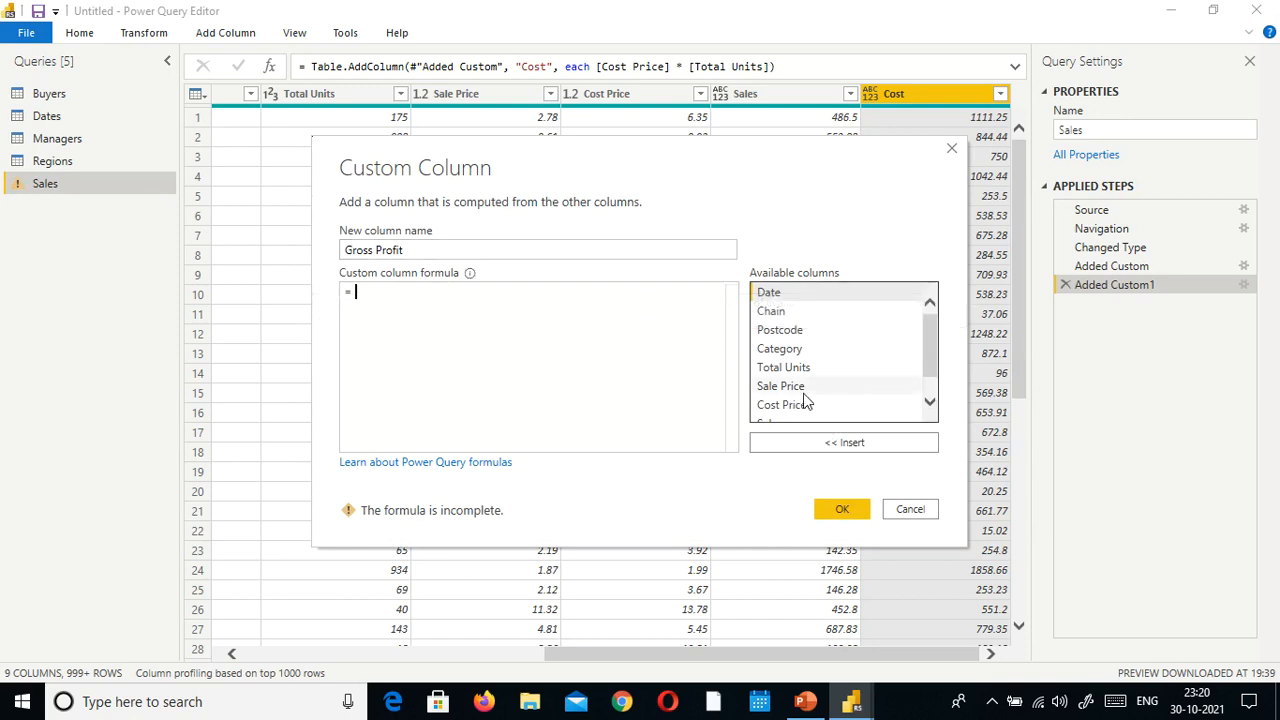
scroll(806, 400, down, 1)
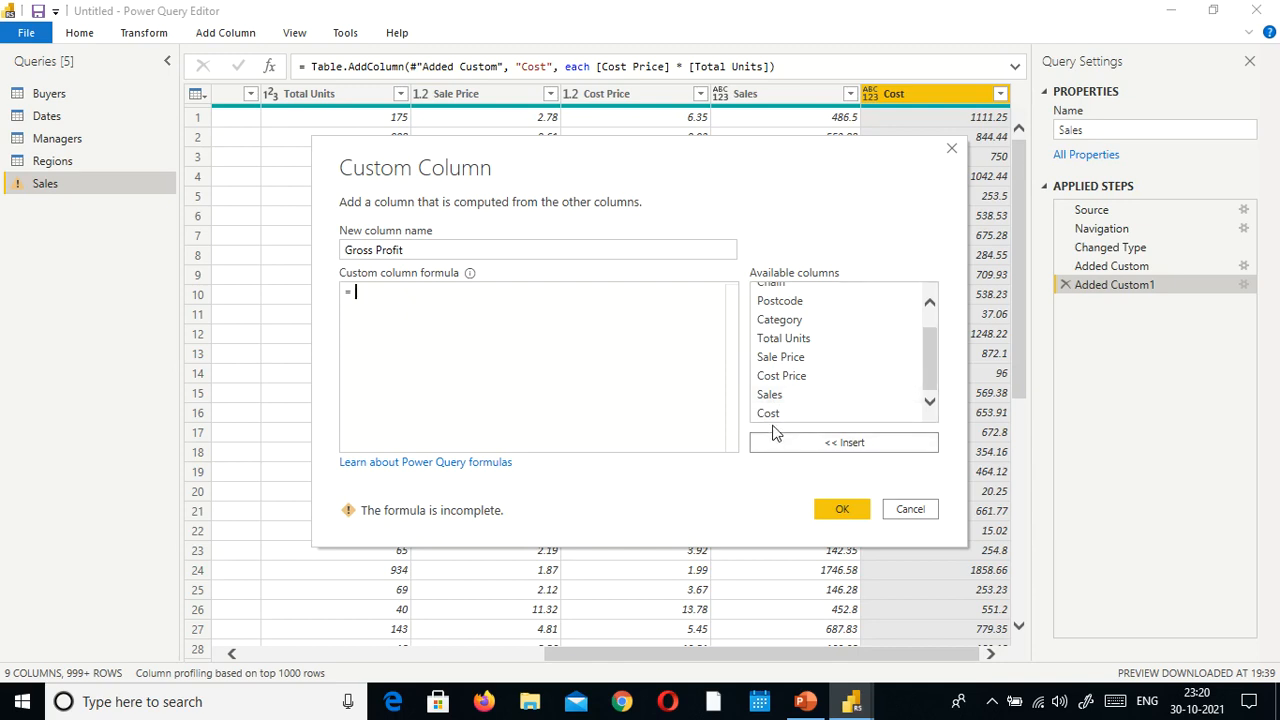
text(Sales )
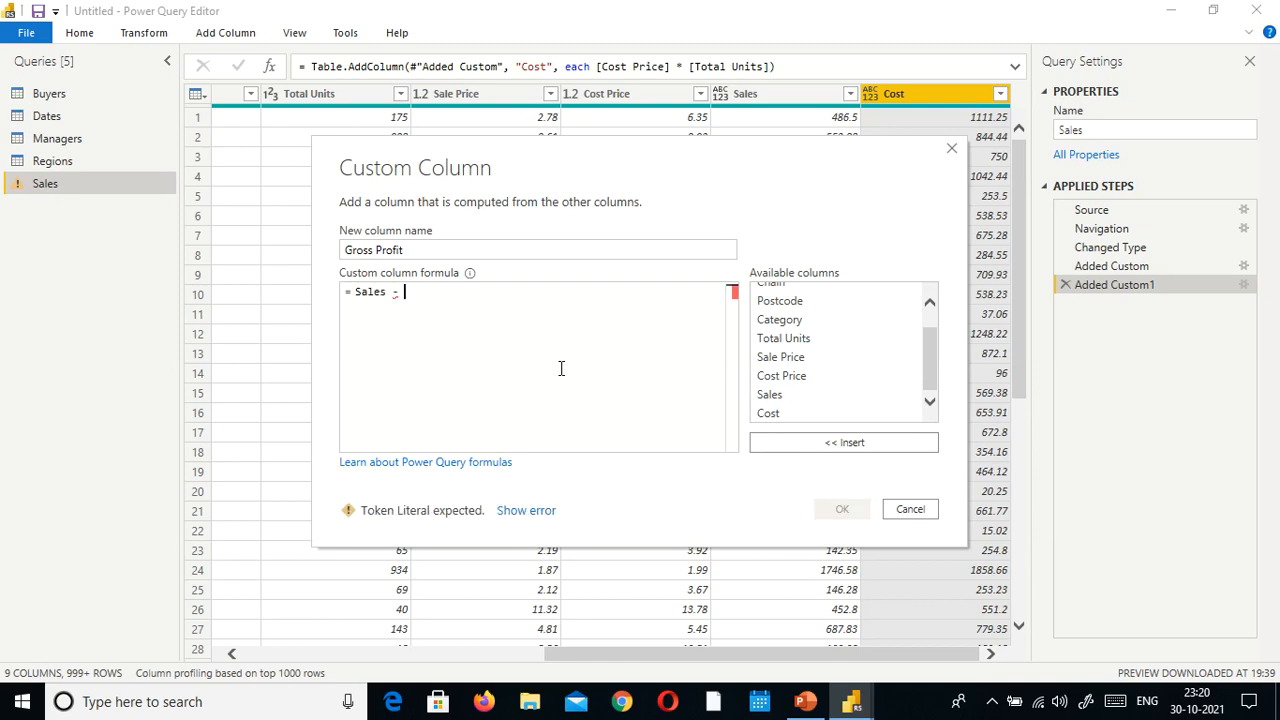
text(- Cost)
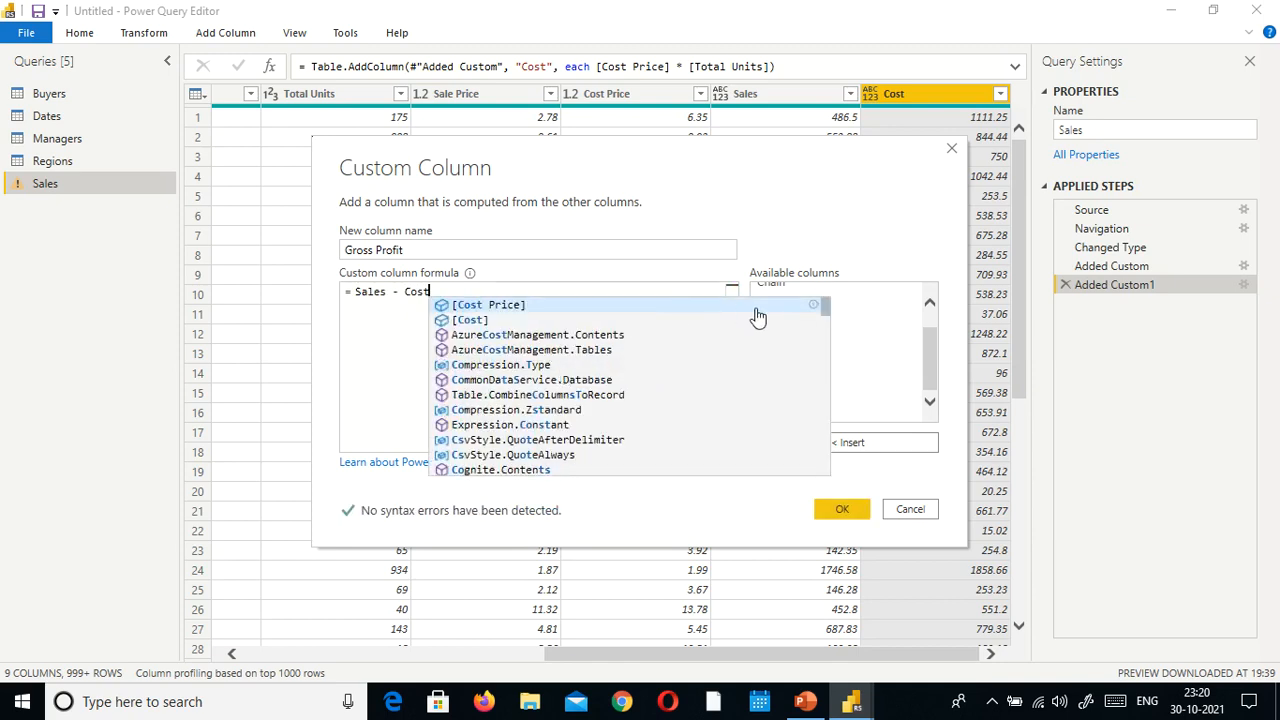
key(Escape)
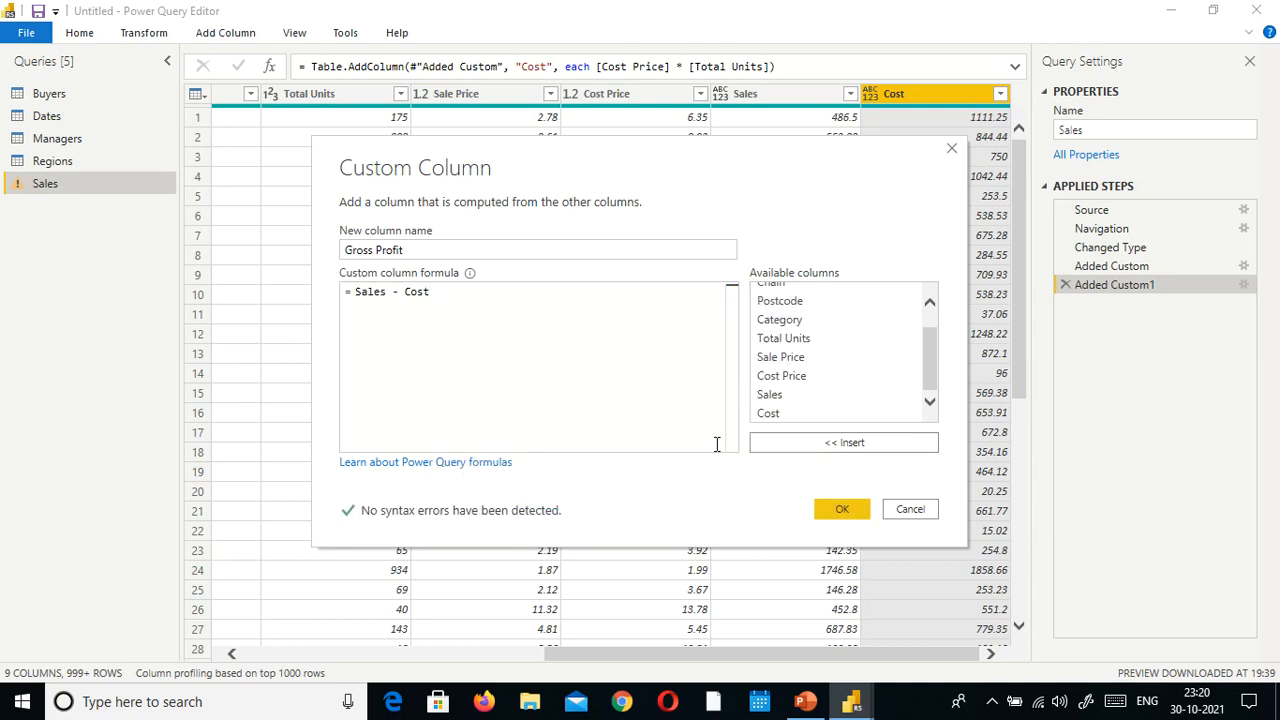
click(842, 509)
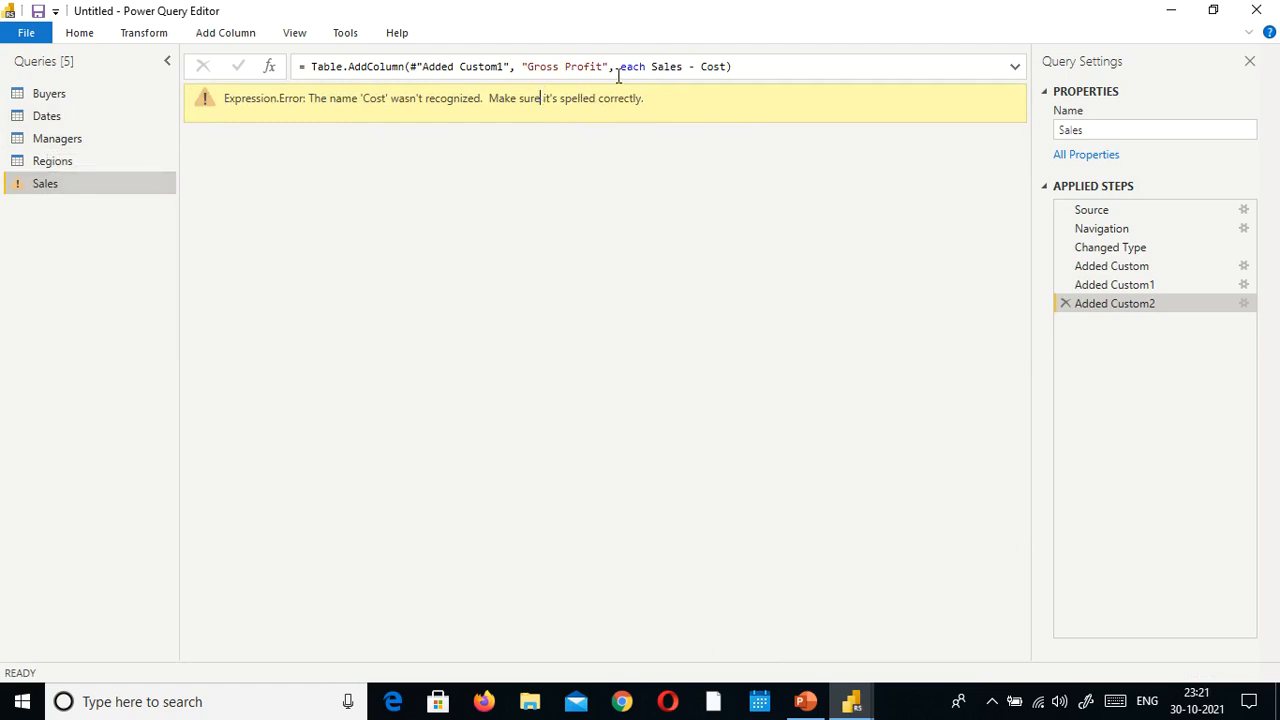
Step: Delete the applied step that adds the Gross Profit column with the unbracketed formula from the Sales query
click(708, 66)
click(1258, 70)
click(722, 96)
double_click(727, 67)
click(652, 67)
click(2, 137)
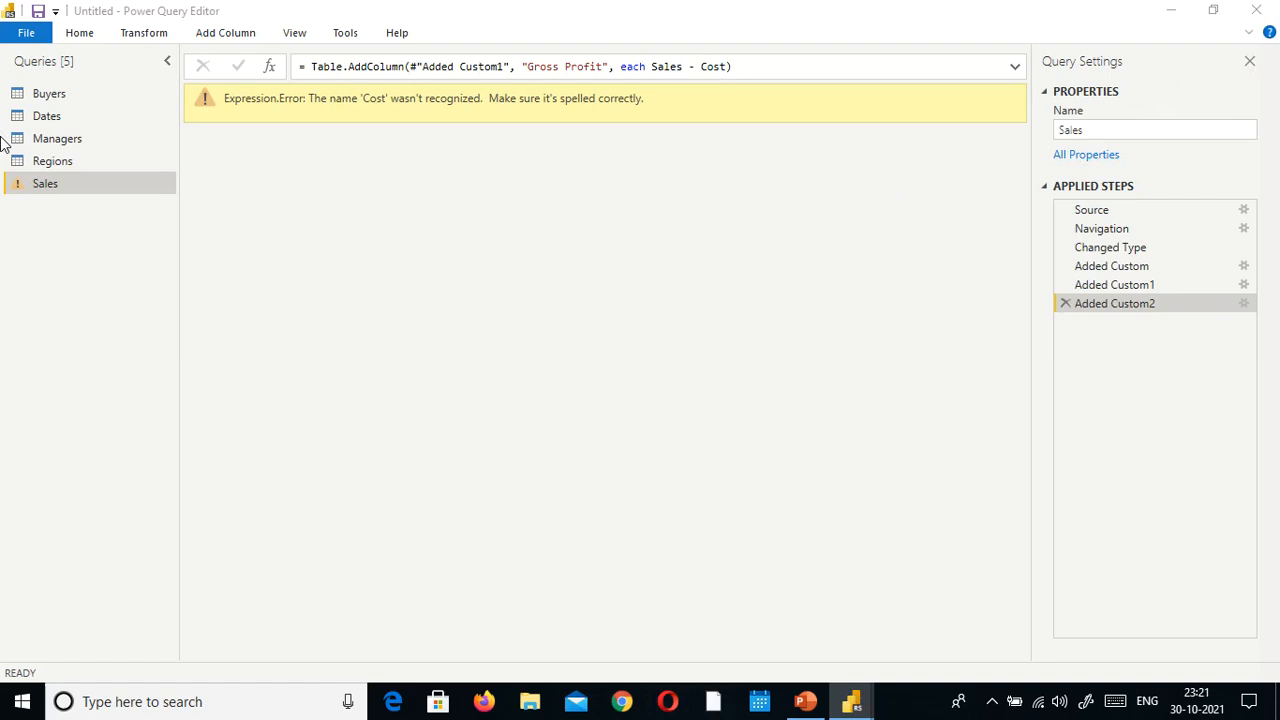
click(1065, 303)
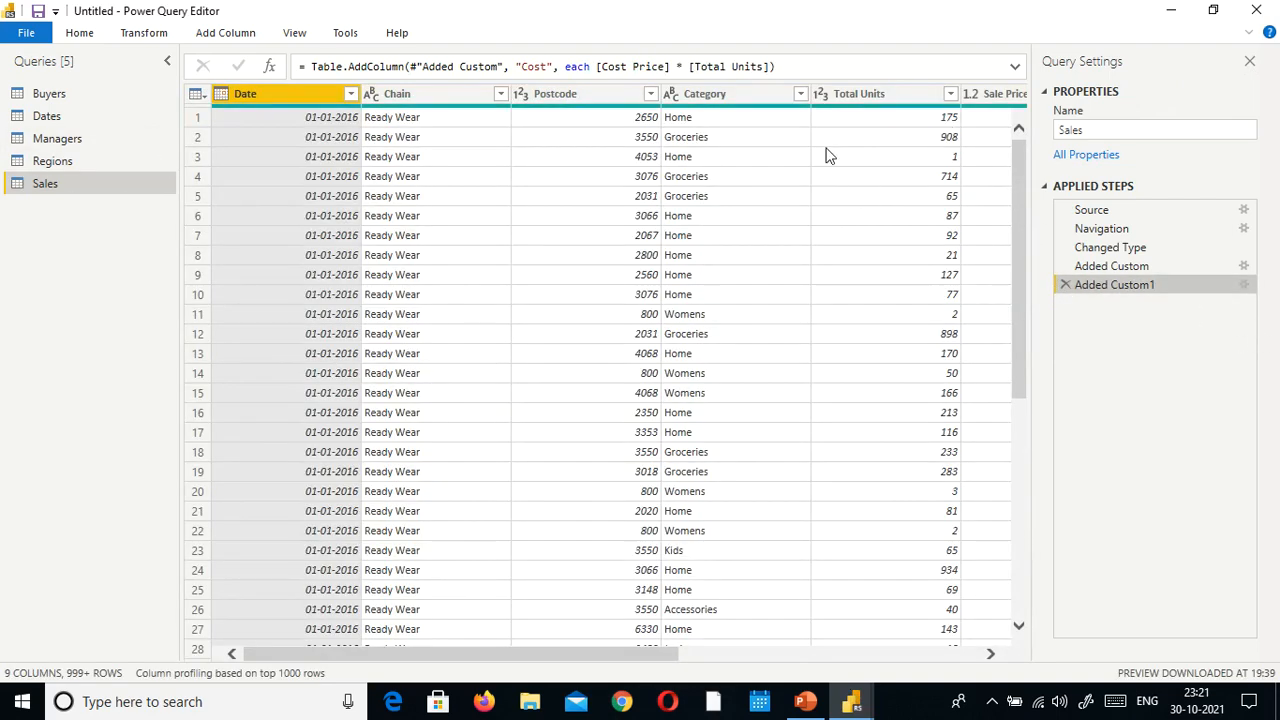
Step: Add a custom column named Gross Profit to the Sales query with the formula [Sales] - [Cost]
click(222, 33)
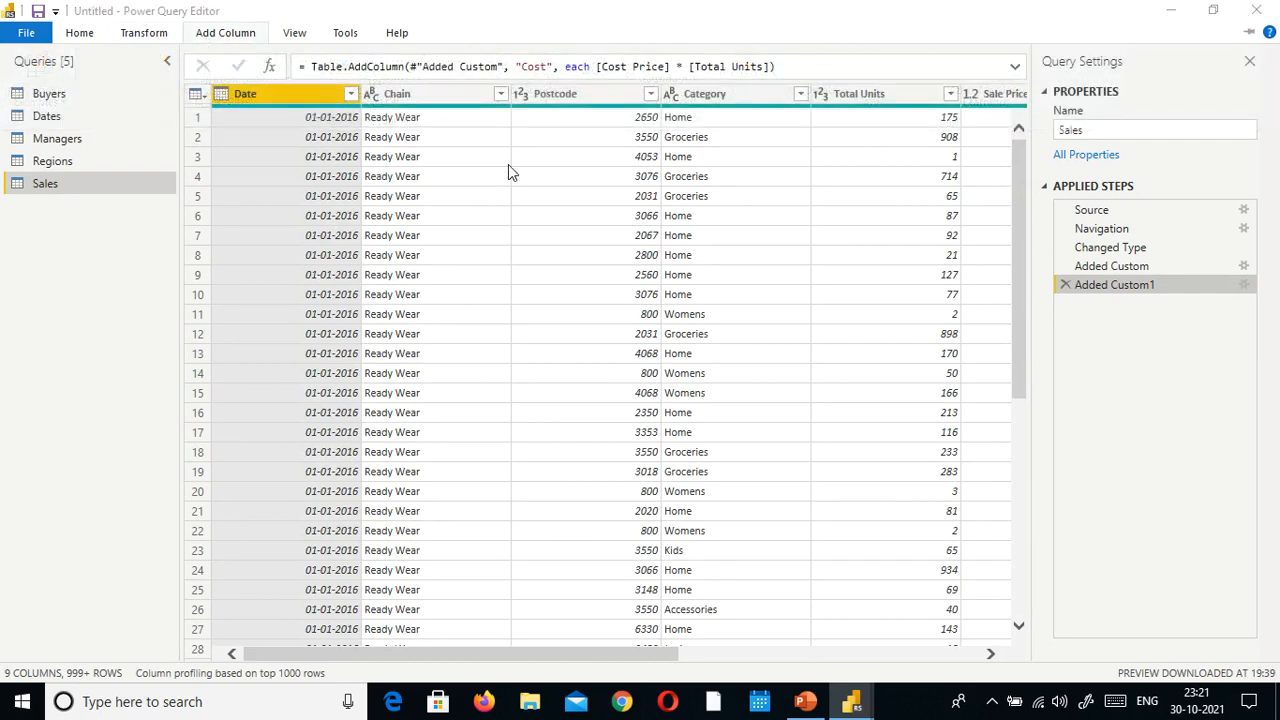
double_click(386, 250)
text(Gross Prof)
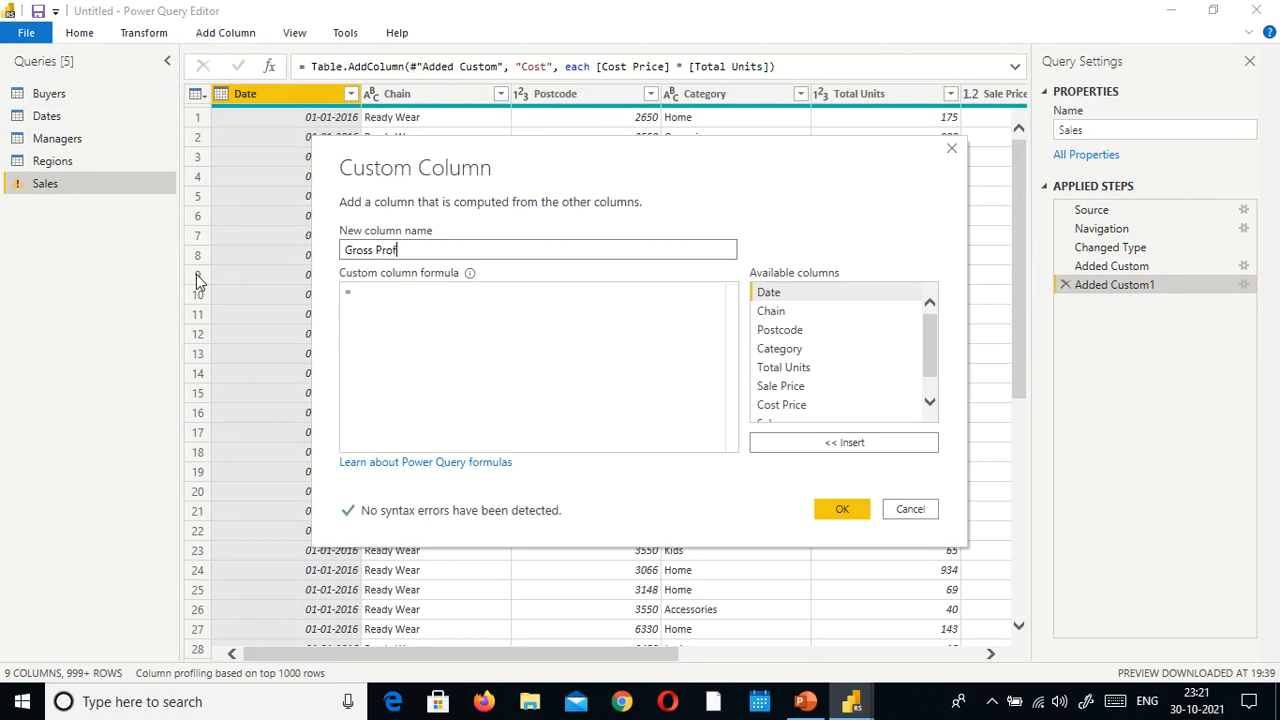
text(it)
key(Tab)
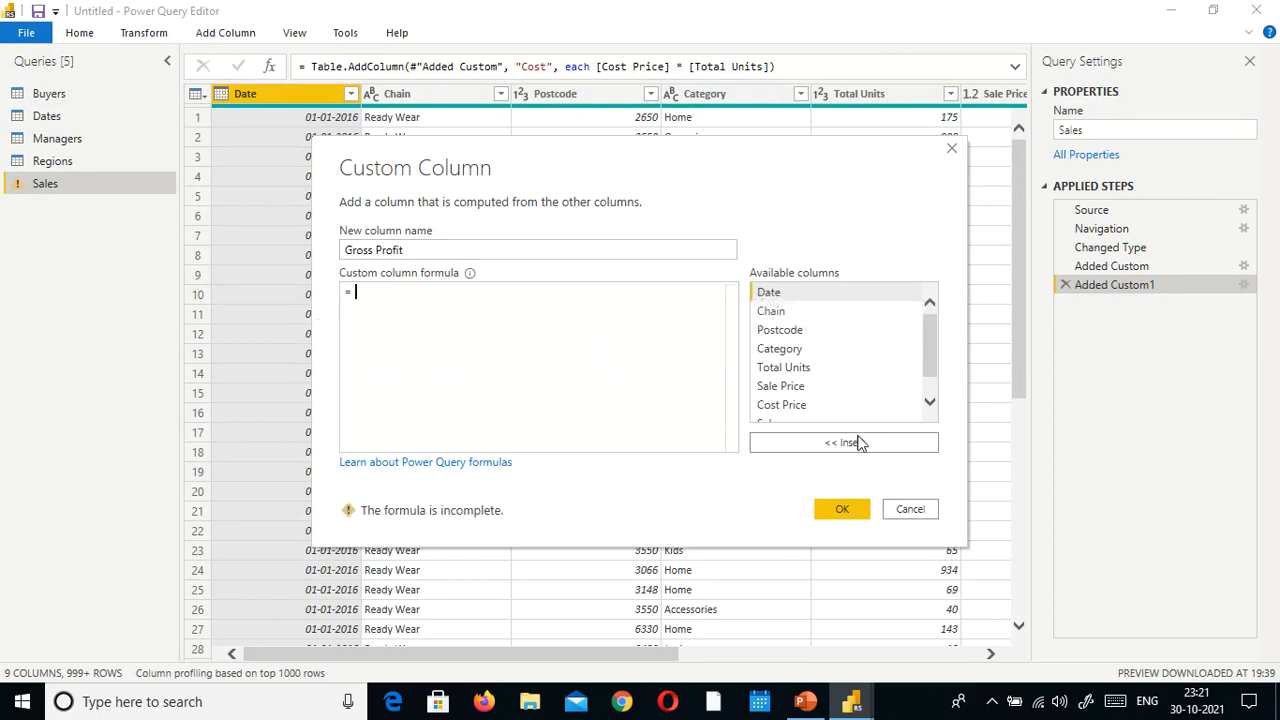
scroll(820, 400, down, 2)
double_click(789, 394)
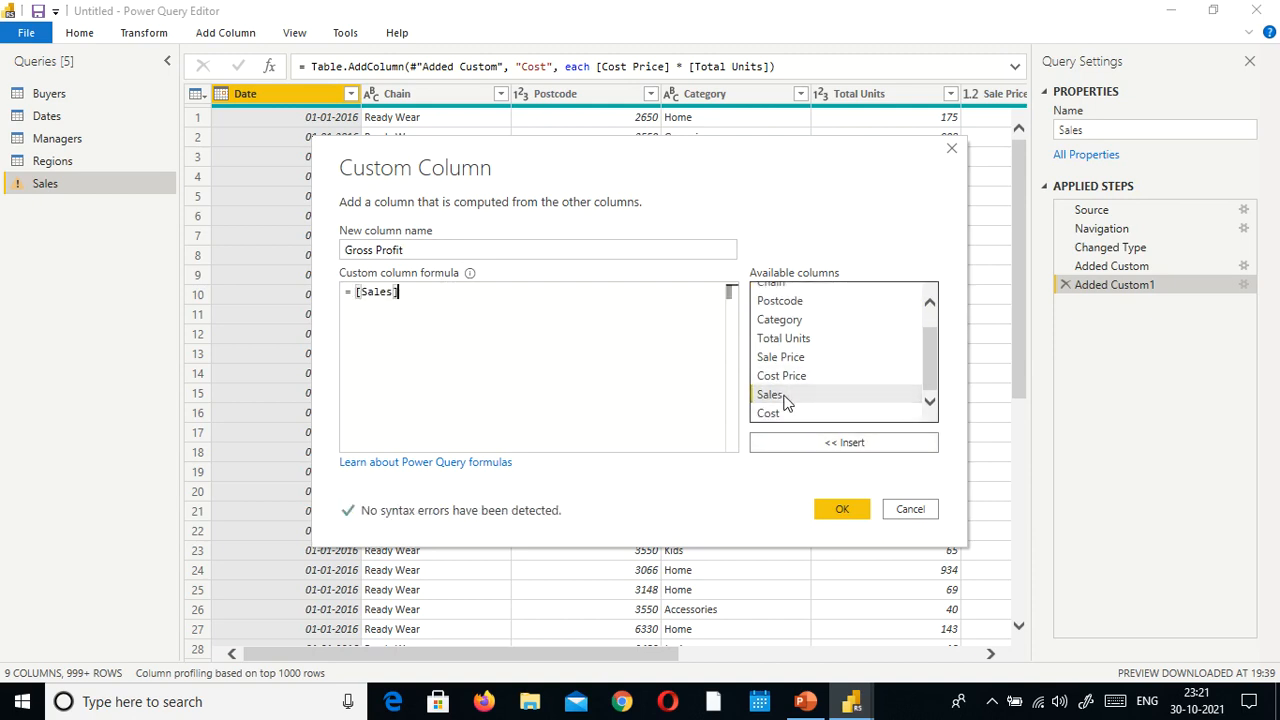
text(-)
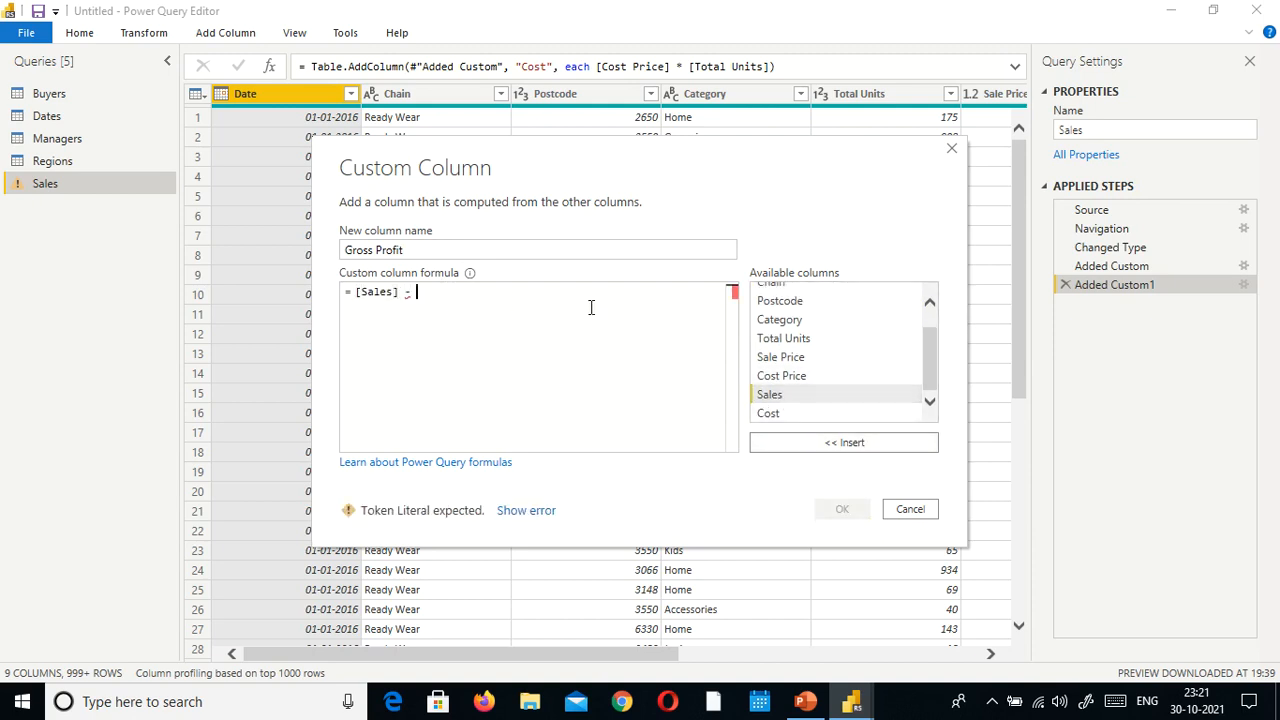
double_click(768, 413)
click(851, 512)
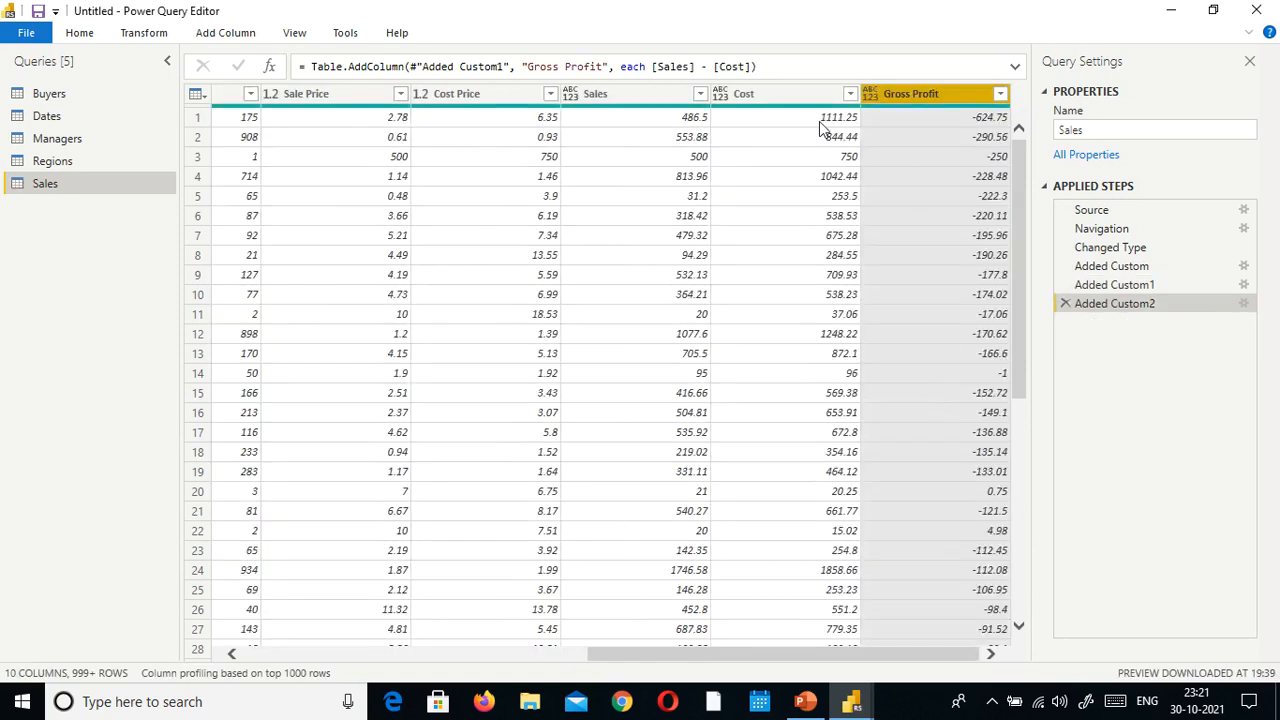
Step: Change the Gross Profit column's data type to Whole Number
right_click(938, 93)
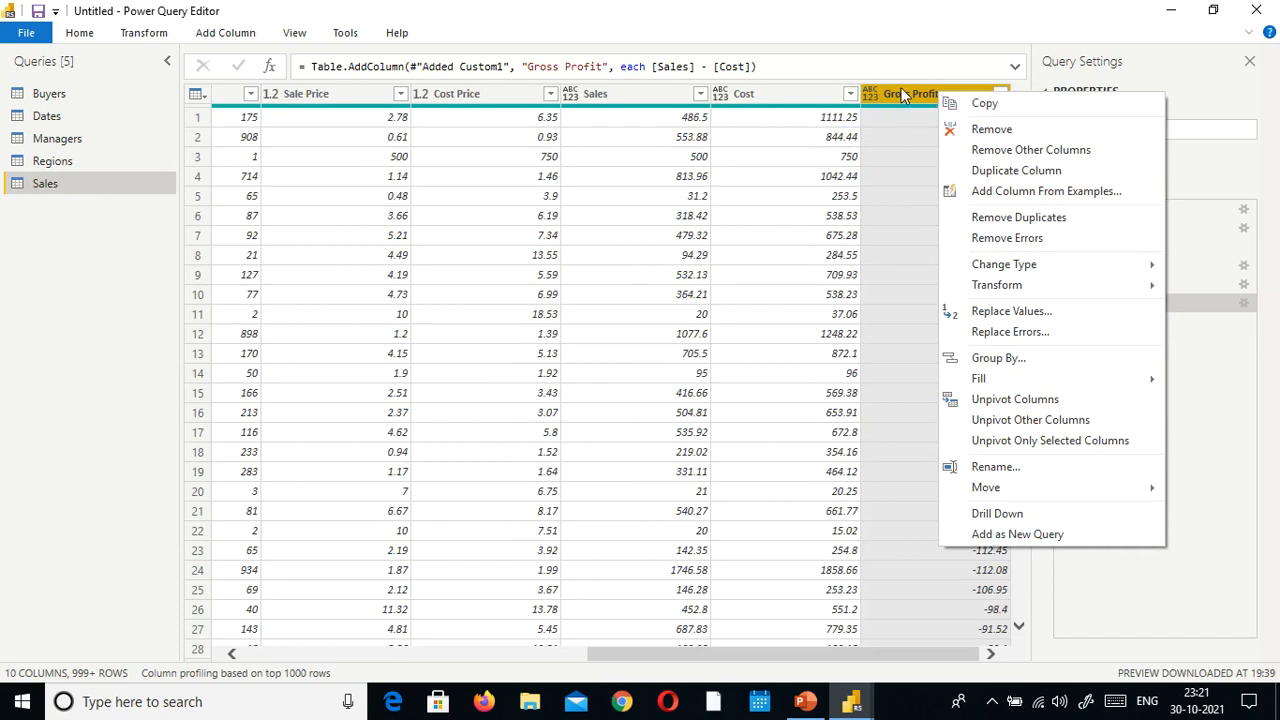
mouse_move(980, 381)
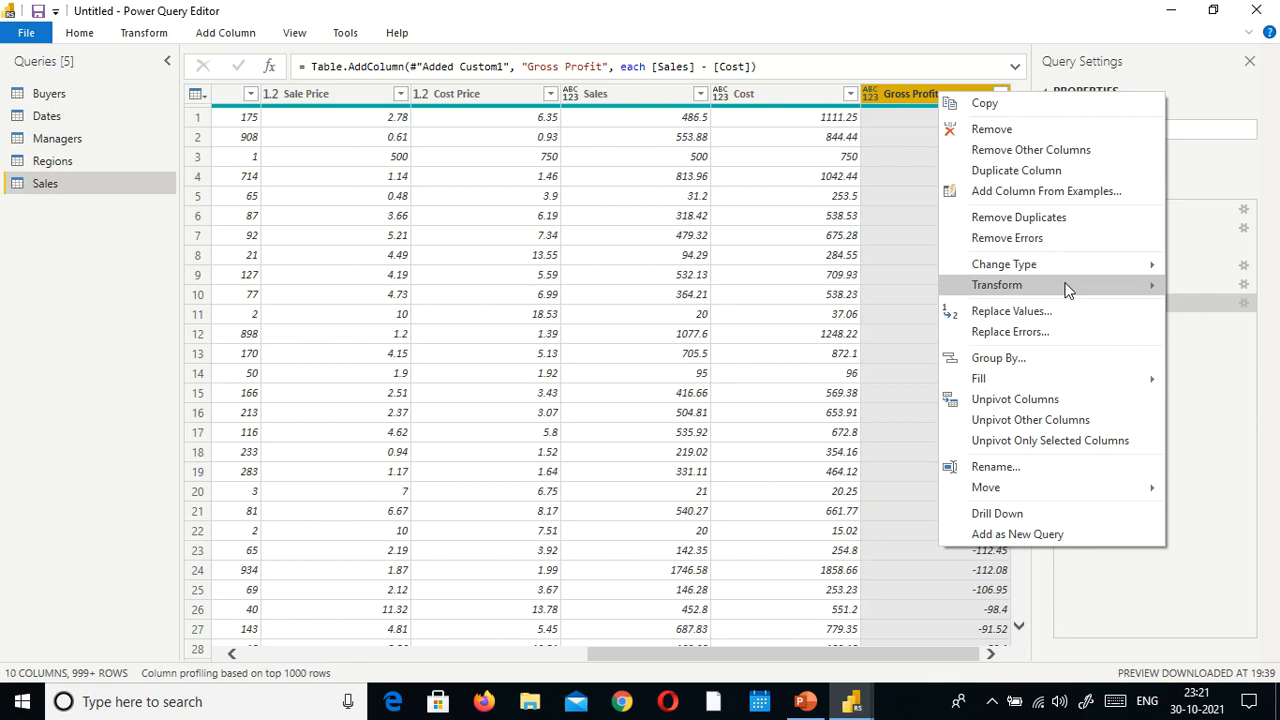
mouse_move(1083, 270)
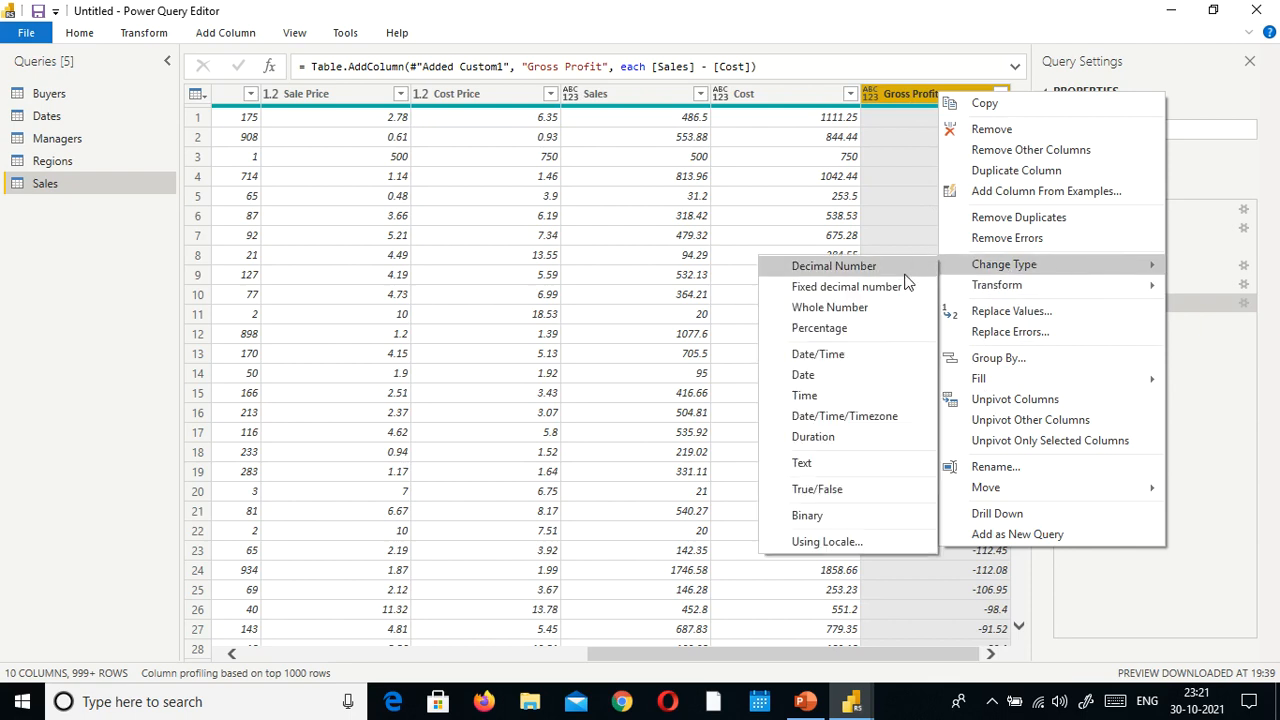
click(877, 308)
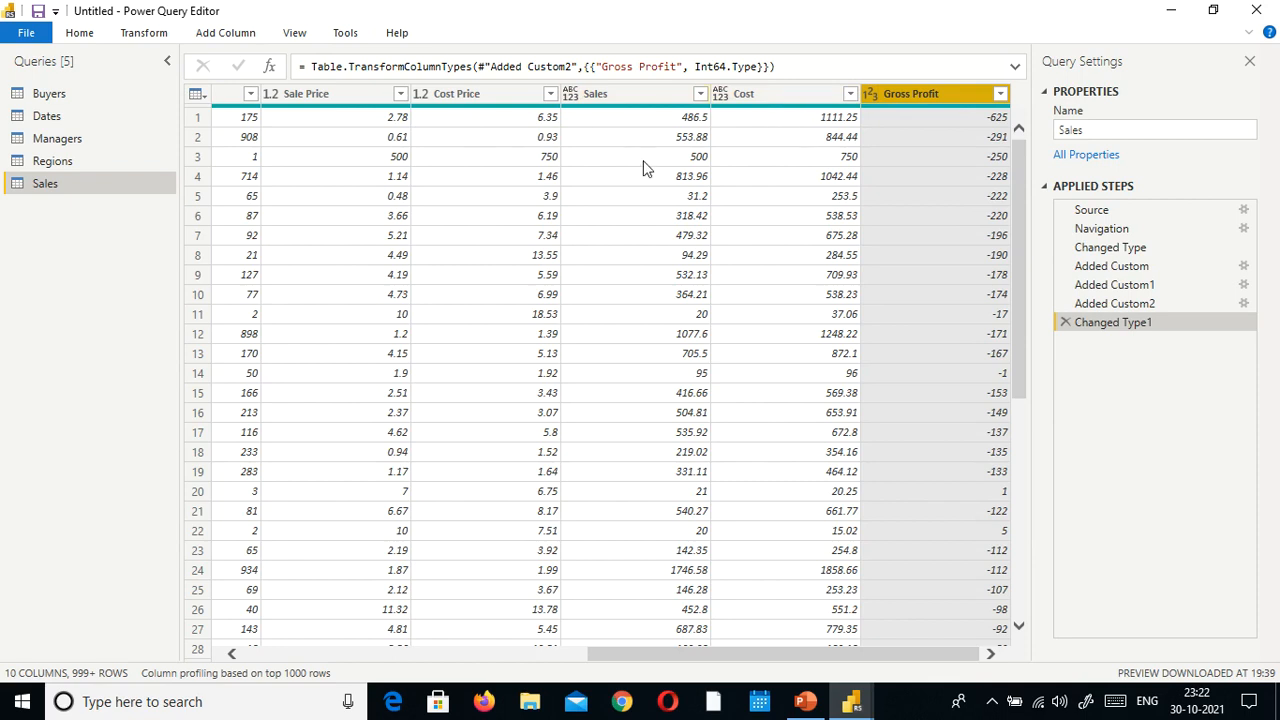
Step: Review the Sales query's applied steps that add the Gross Profit, Cost and Sales columns, ending on the latest type change
click(1135, 304)
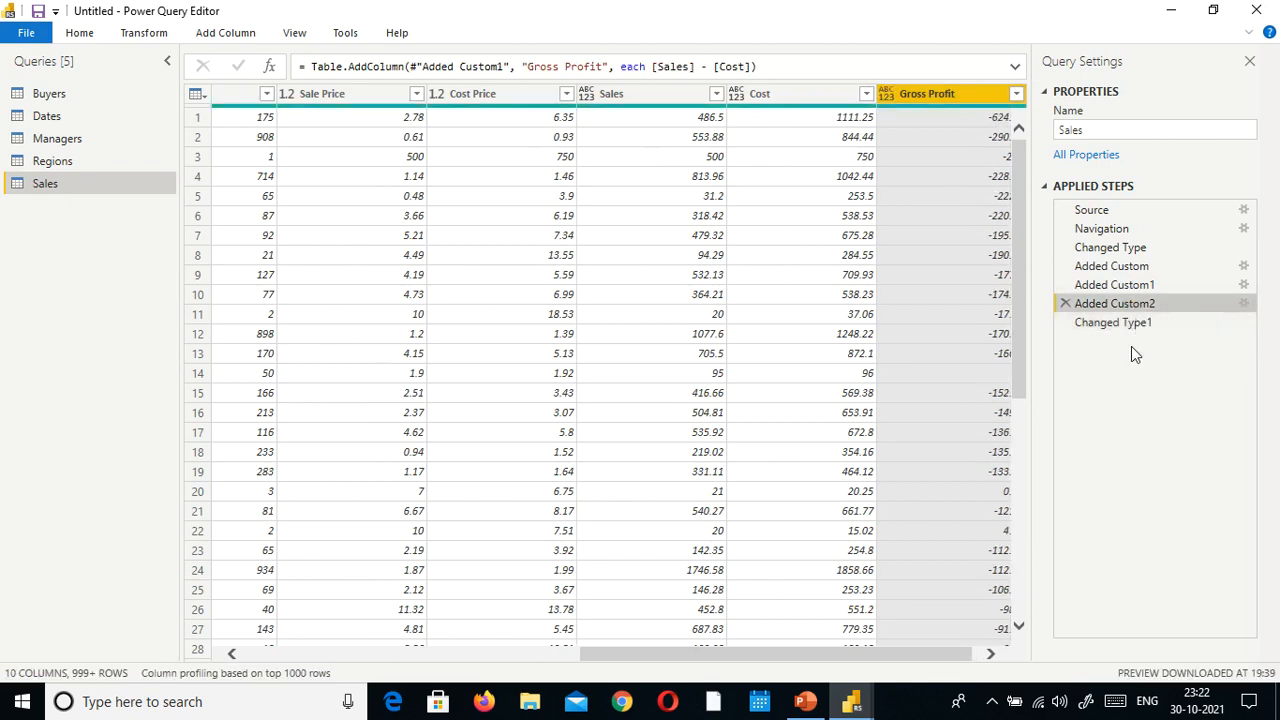
click(1143, 286)
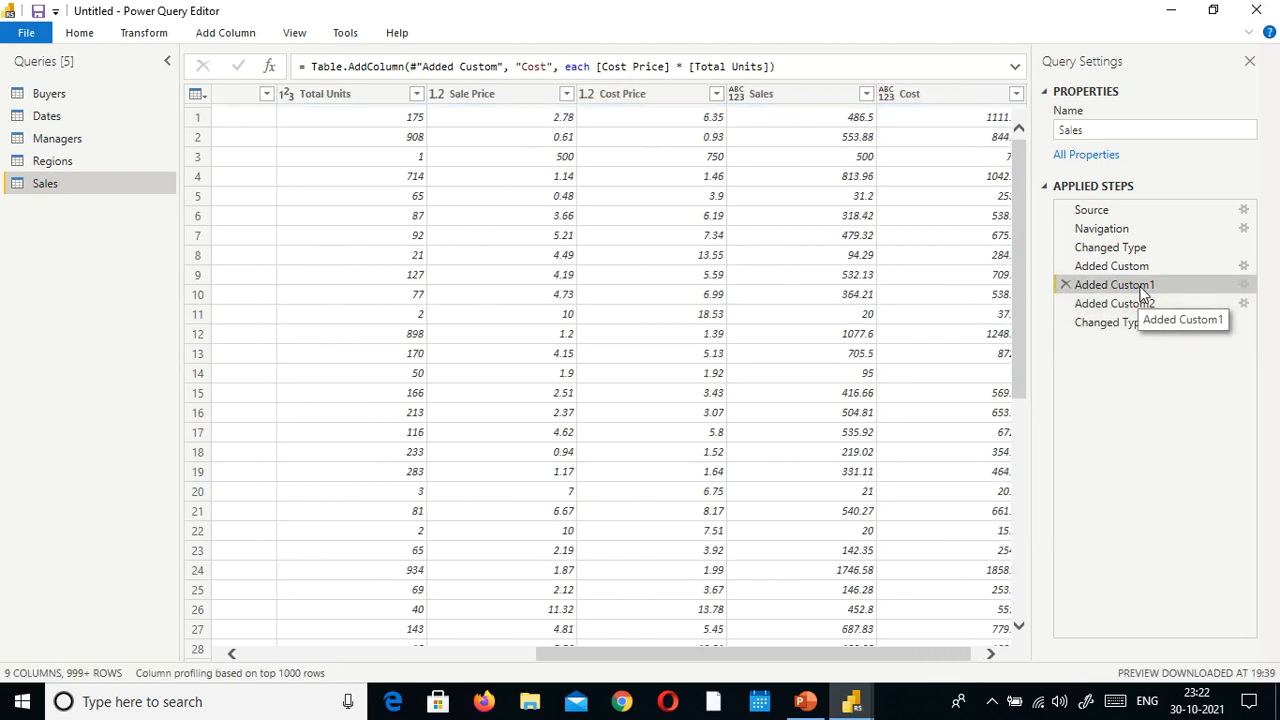
drag(880, 655, 1034, 640)
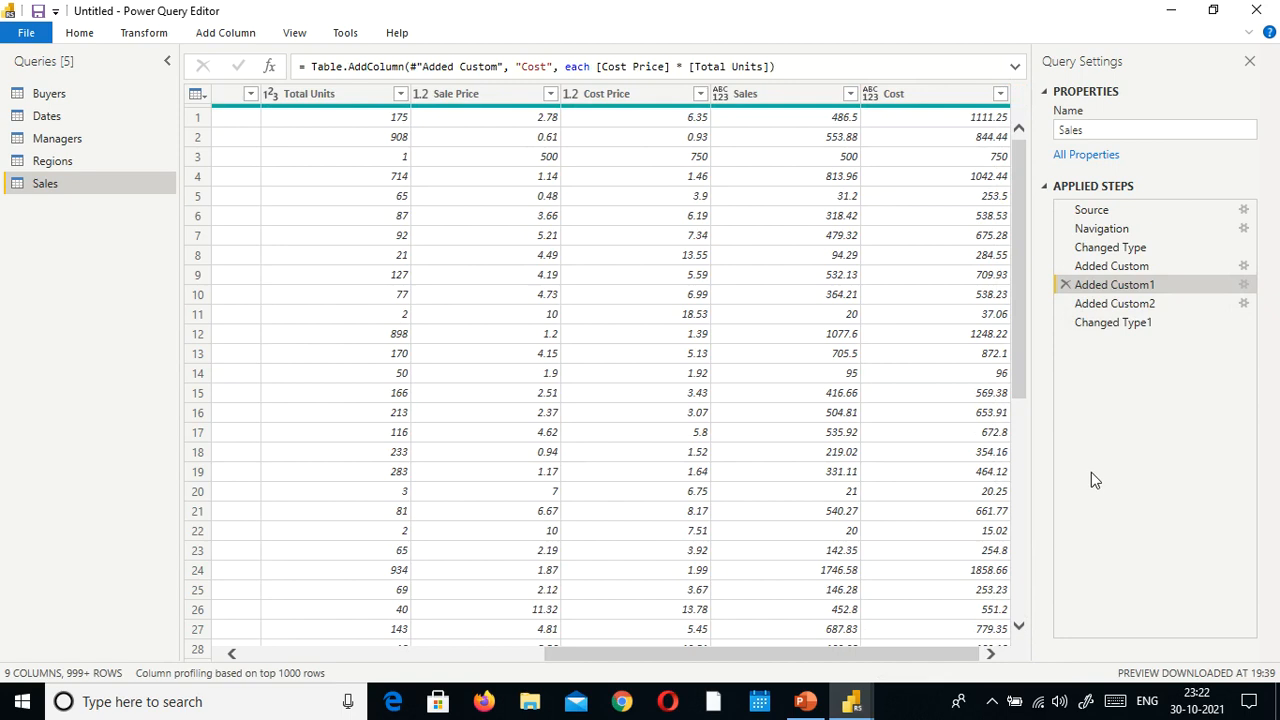
click(1166, 268)
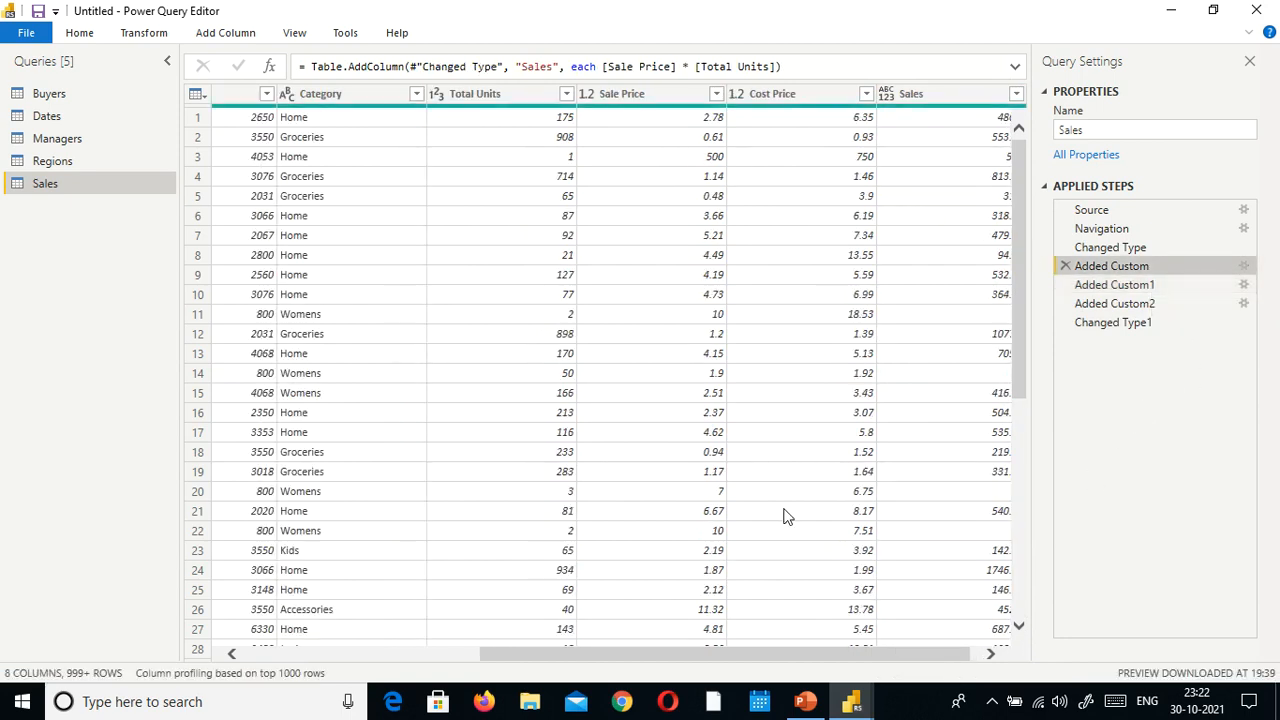
drag(964, 655, 975, 659)
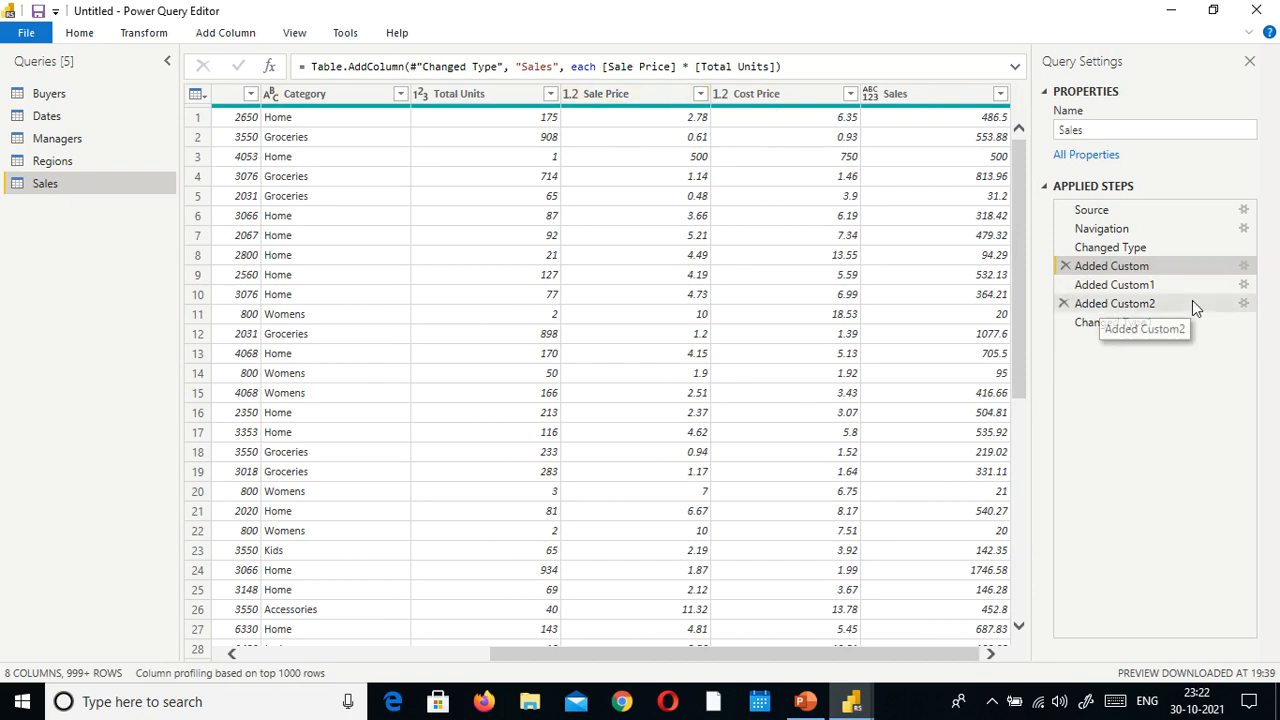
click(1110, 324)
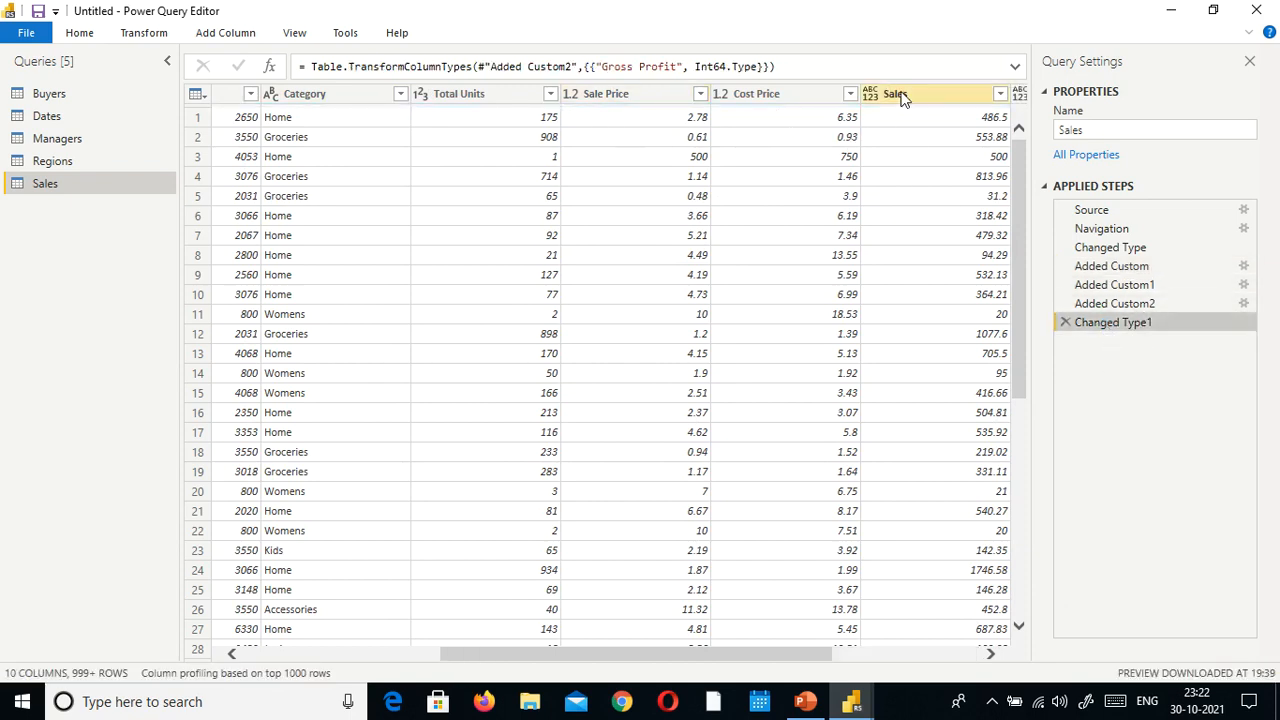
click(916, 655)
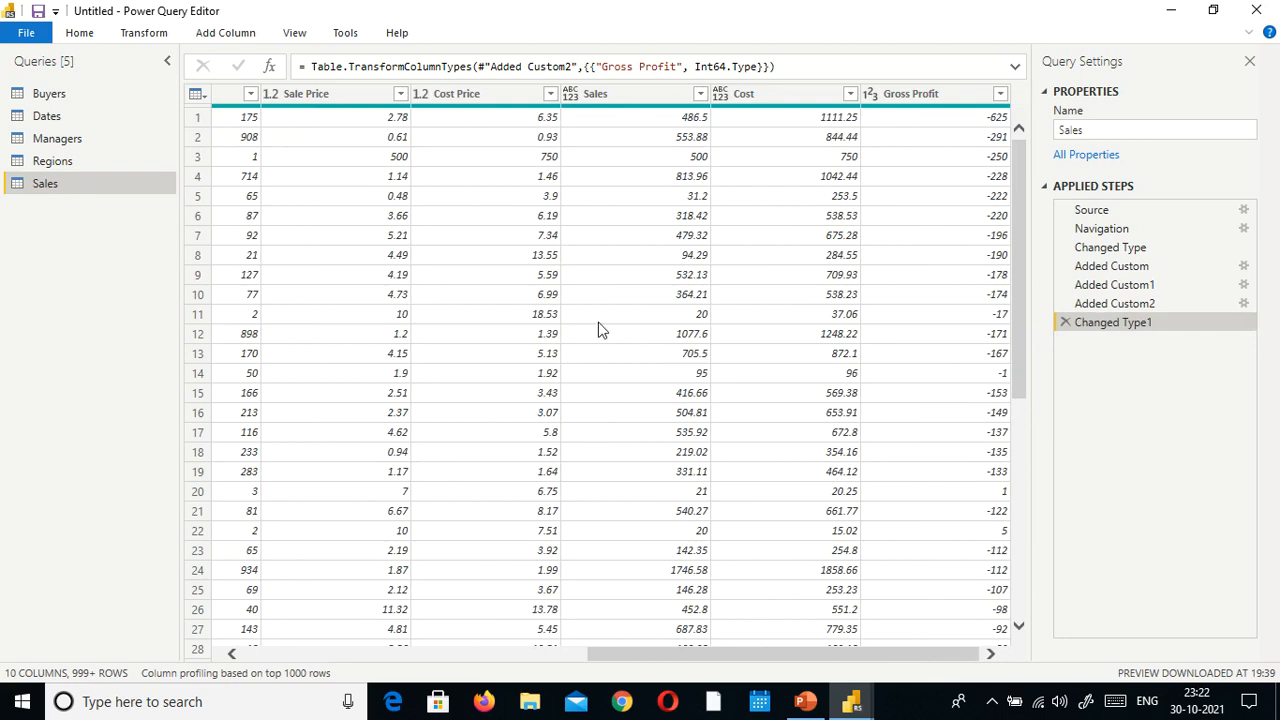
Step: Close the Power Query Editor and apply the pending query changes to the report
click(79, 36)
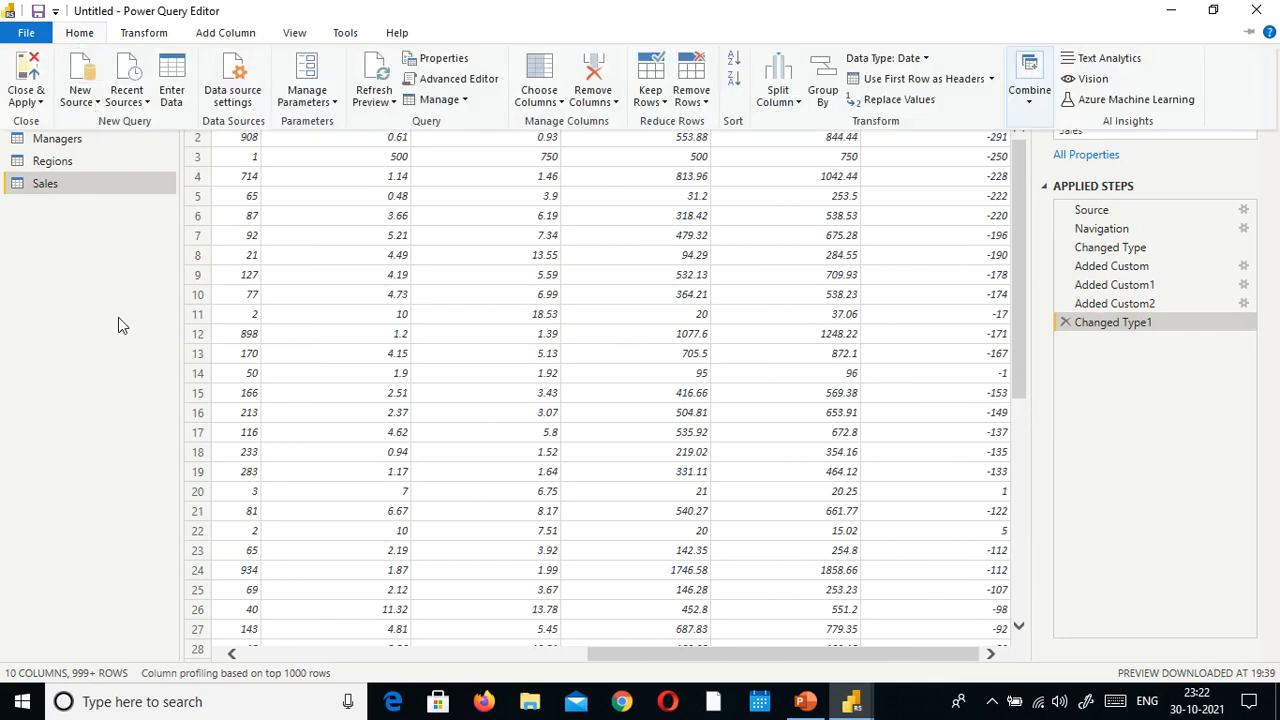
click(42, 103)
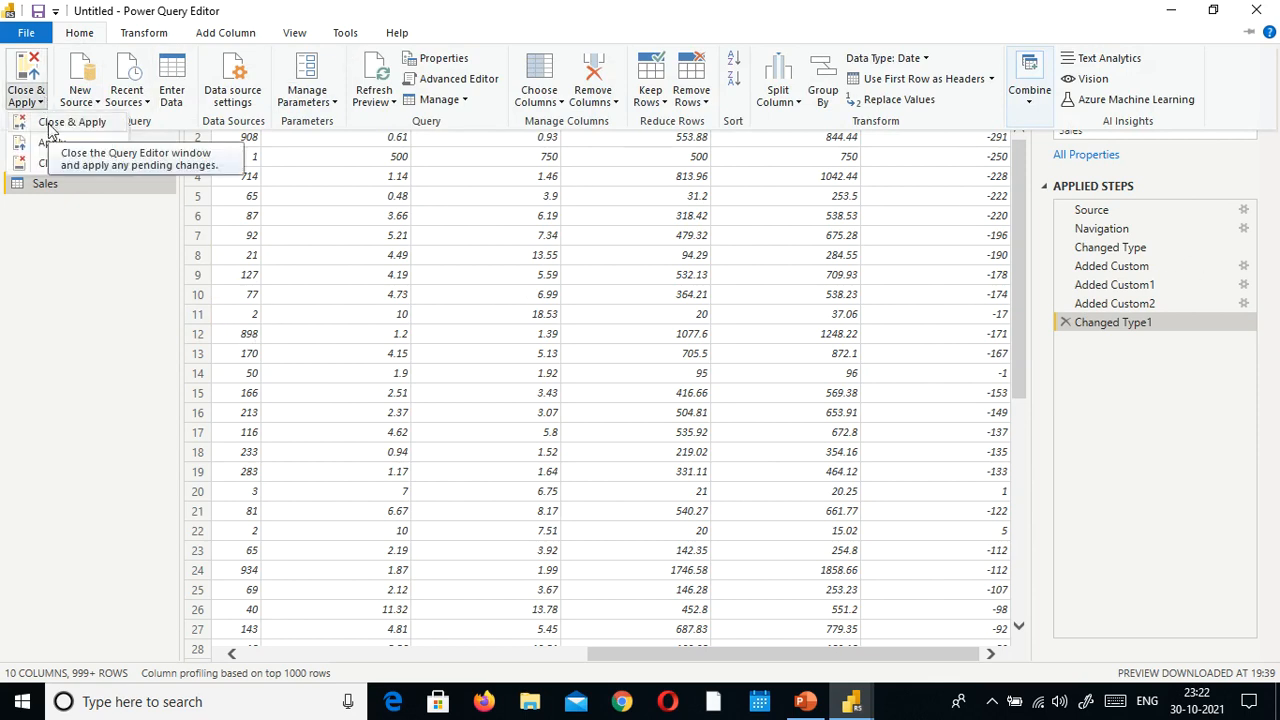
click(52, 127)
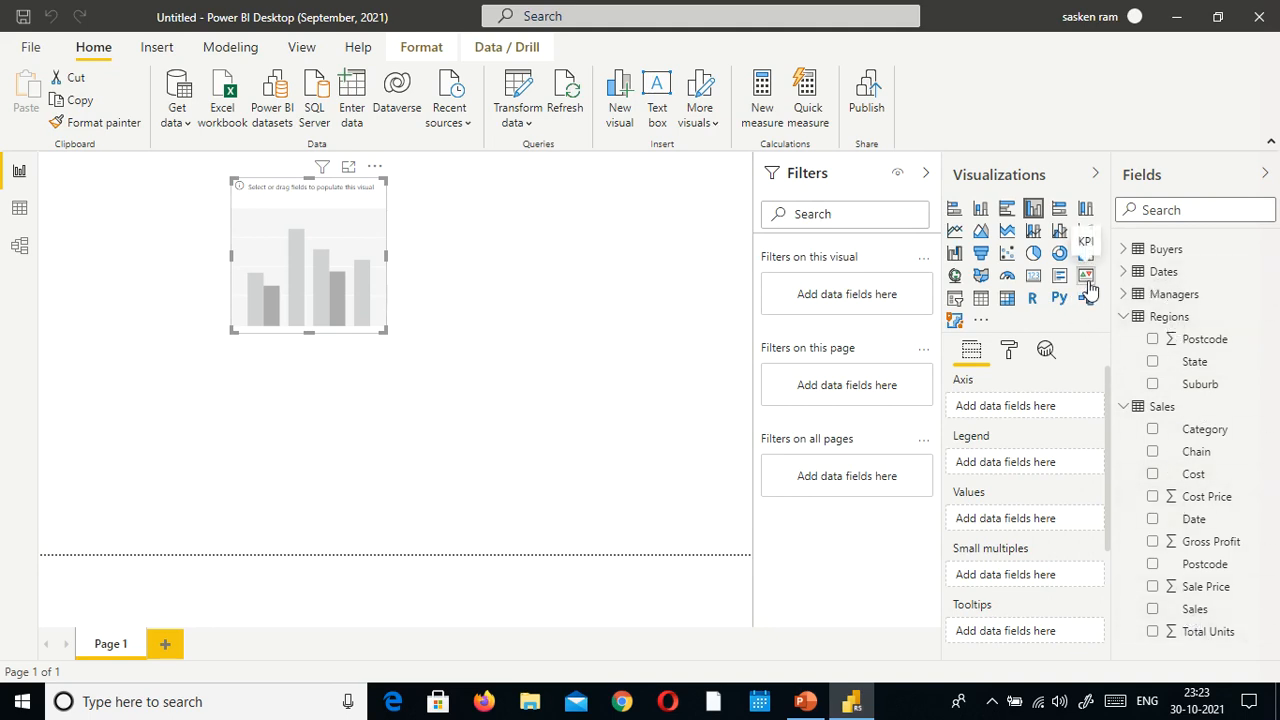
Step: Convert the empty column chart to a KPI visual and move it to the report page's upper-left corner
click(1087, 282)
drag(371, 274, 224, 283)
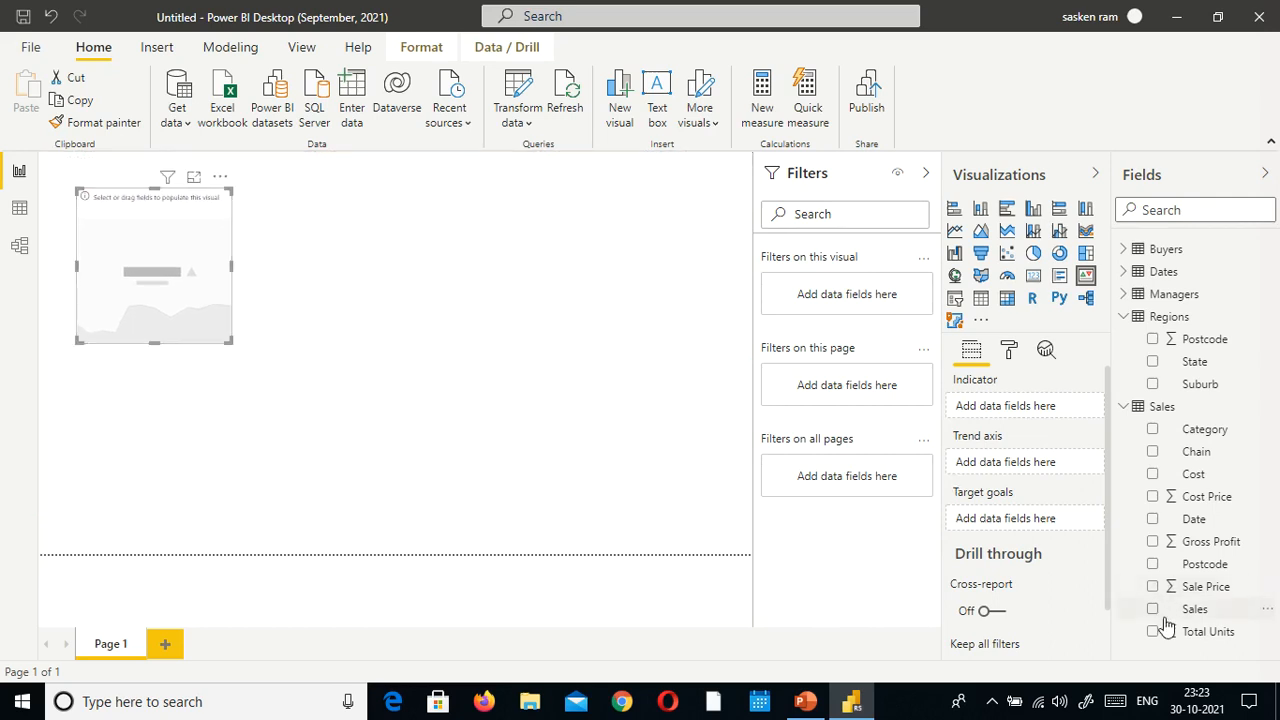
Step: Try to populate the KPI visual with Sales, Date from Dates and State from Regions, then clear its fields
drag(1167, 612, 137, 234)
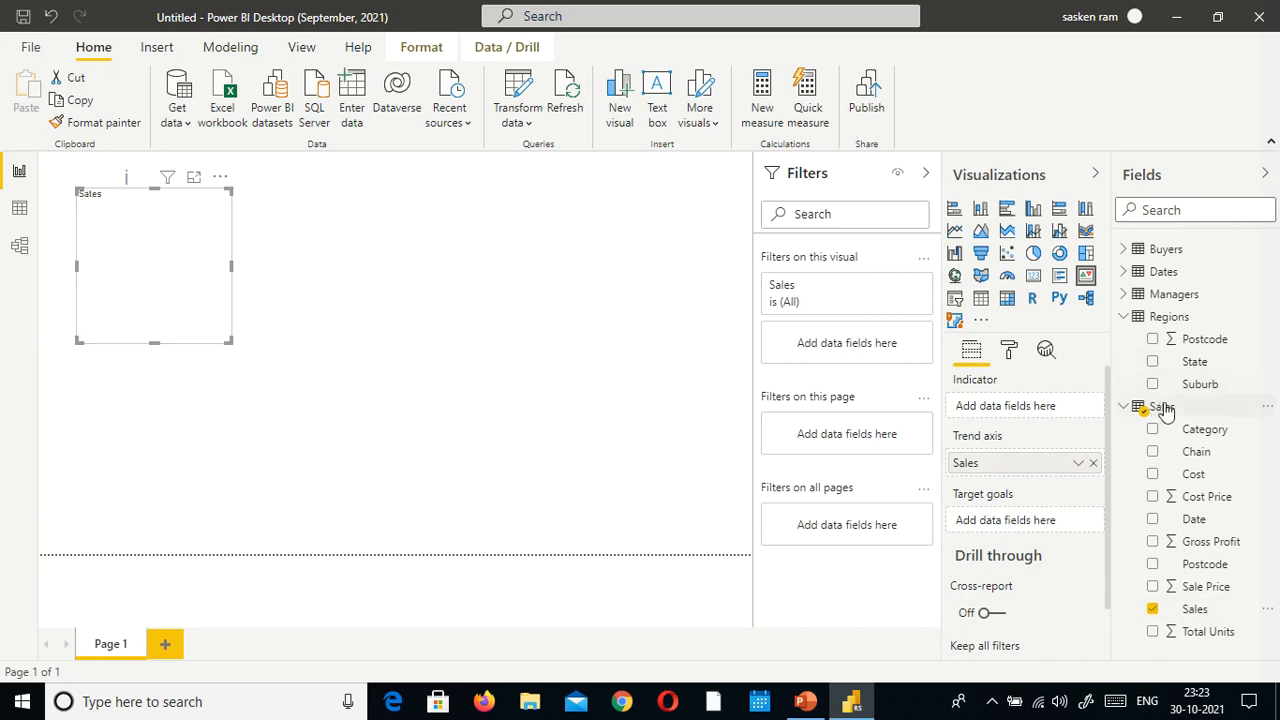
click(1124, 272)
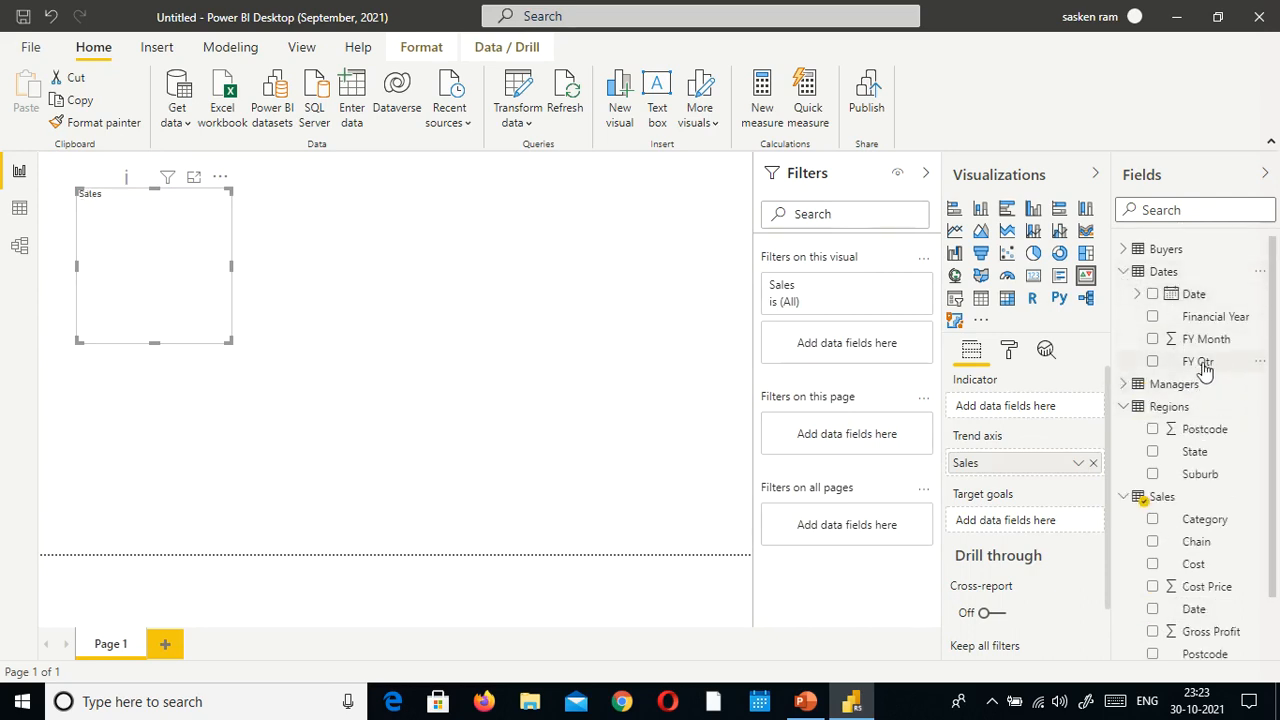
drag(1153, 300, 123, 229)
drag(1200, 455, 140, 247)
drag(1154, 456, 1010, 521)
drag(1008, 522, 1071, 335)
drag(1031, 463, 1027, 416)
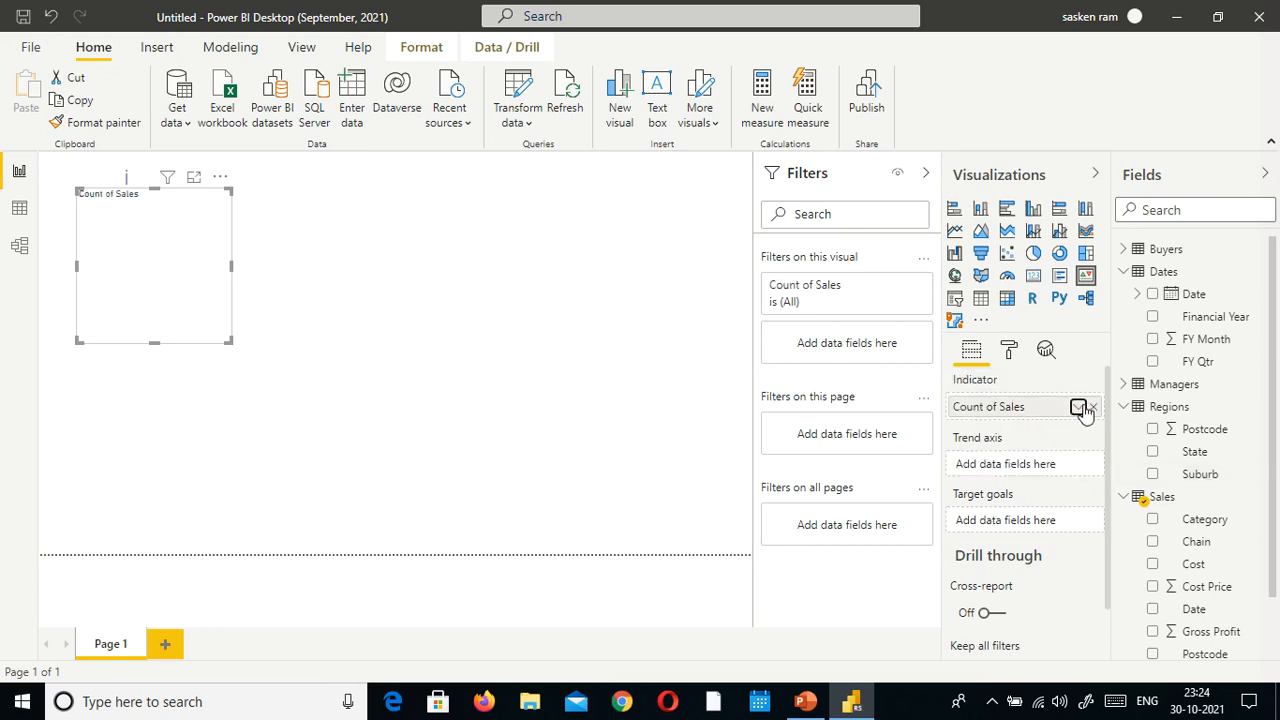
click(1093, 408)
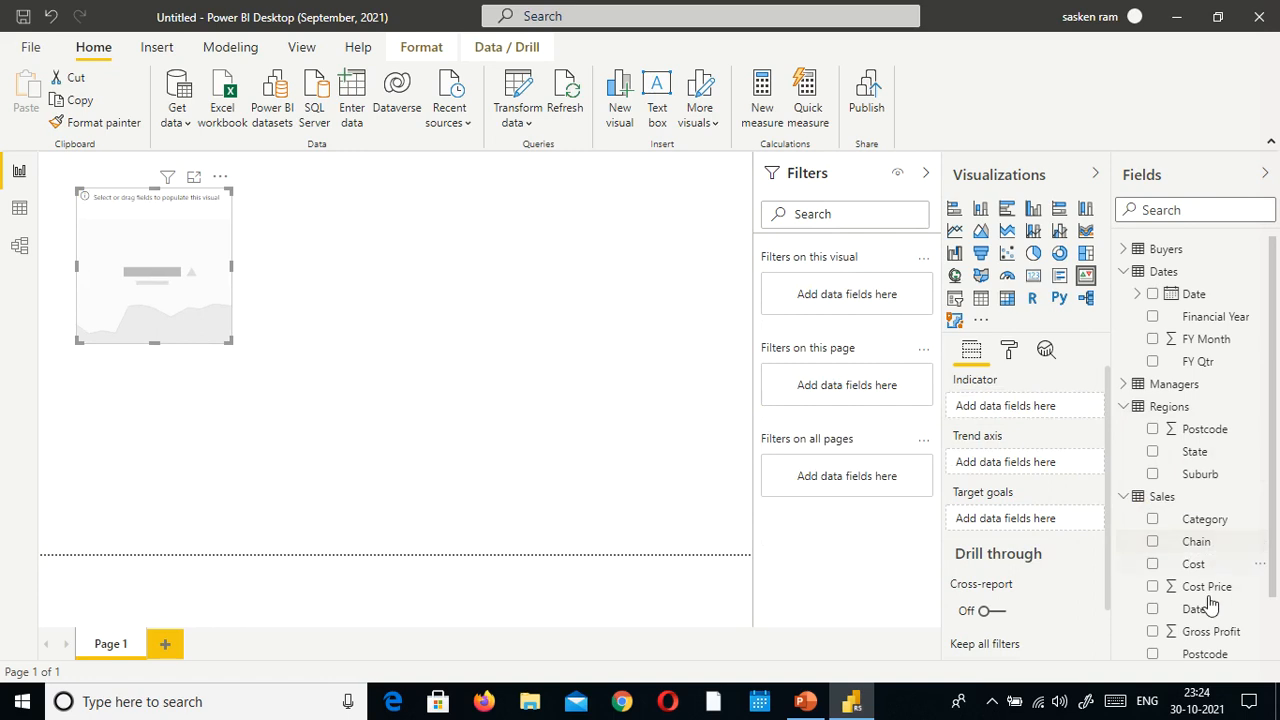
Step: Try again to populate the KPI visual with the Sales field and the Regions table's State field
scroll(1170, 639, down, 2)
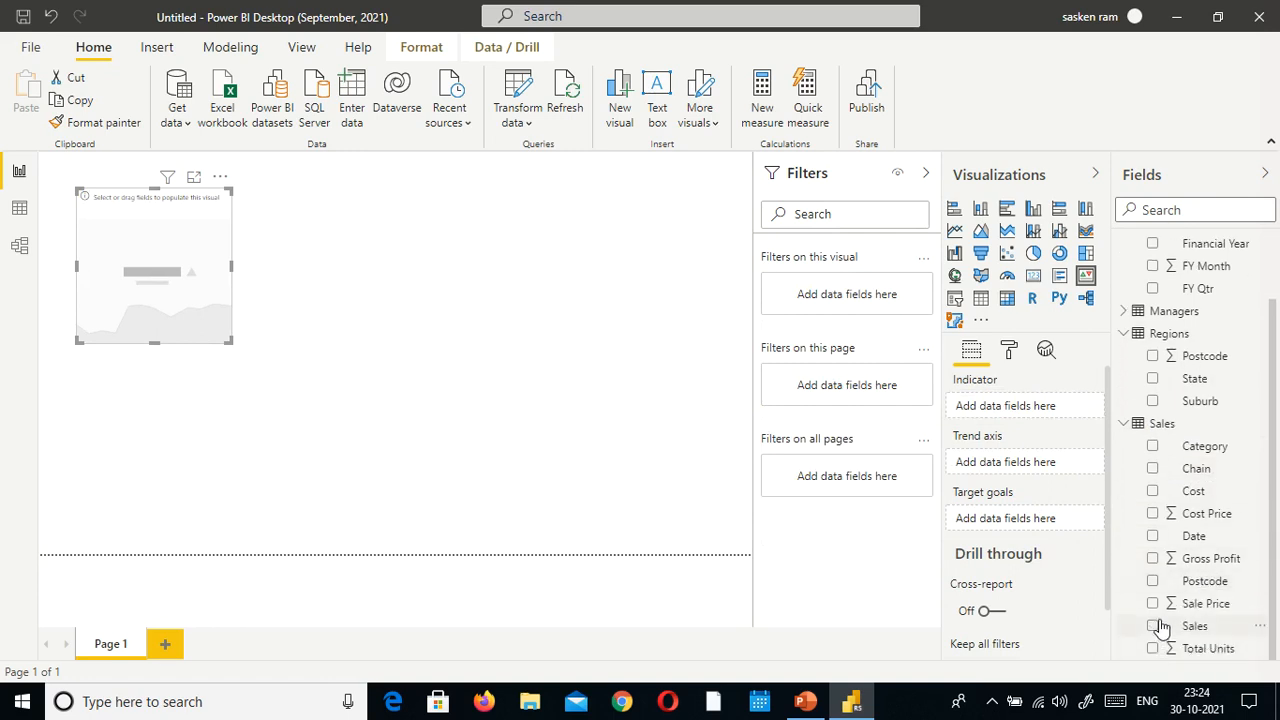
drag(1162, 626, 114, 223)
drag(1190, 385, 143, 303)
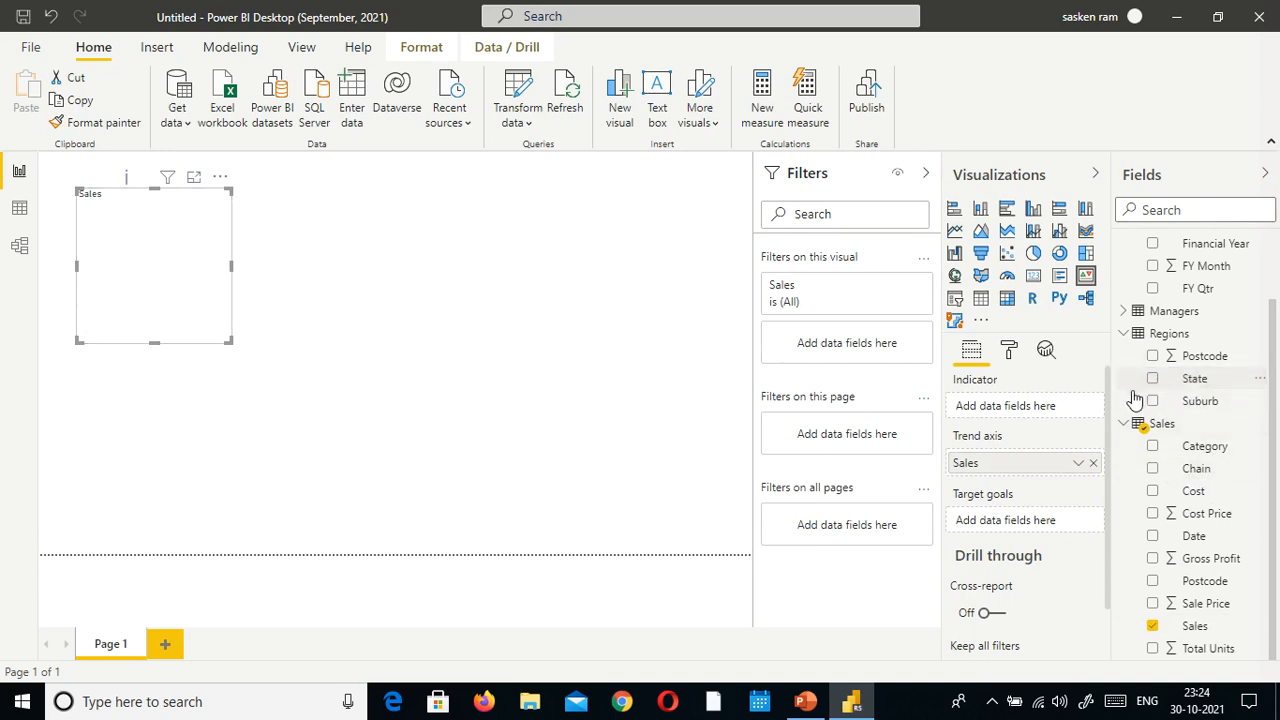
drag(1192, 378, 150, 257)
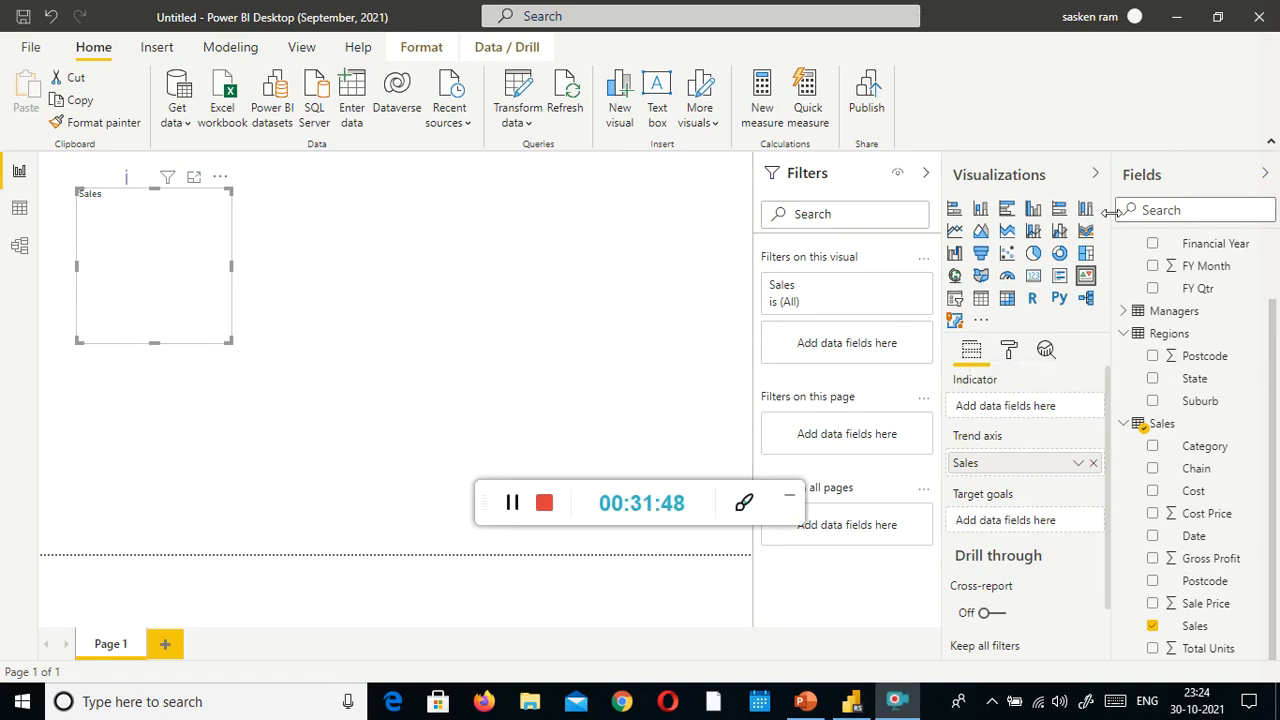
click(511, 502)
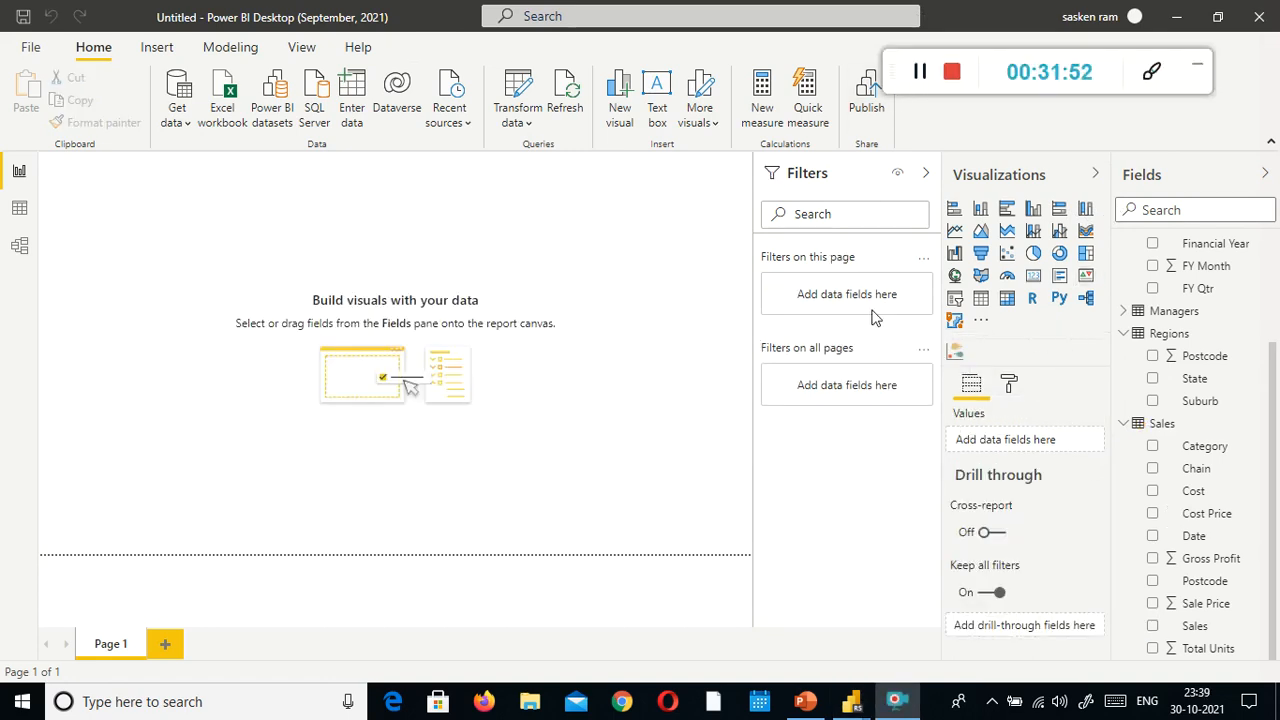
Step: Insert a KPI visual in the report page's upper-left corner and add the Sales field to it
click(1083, 275)
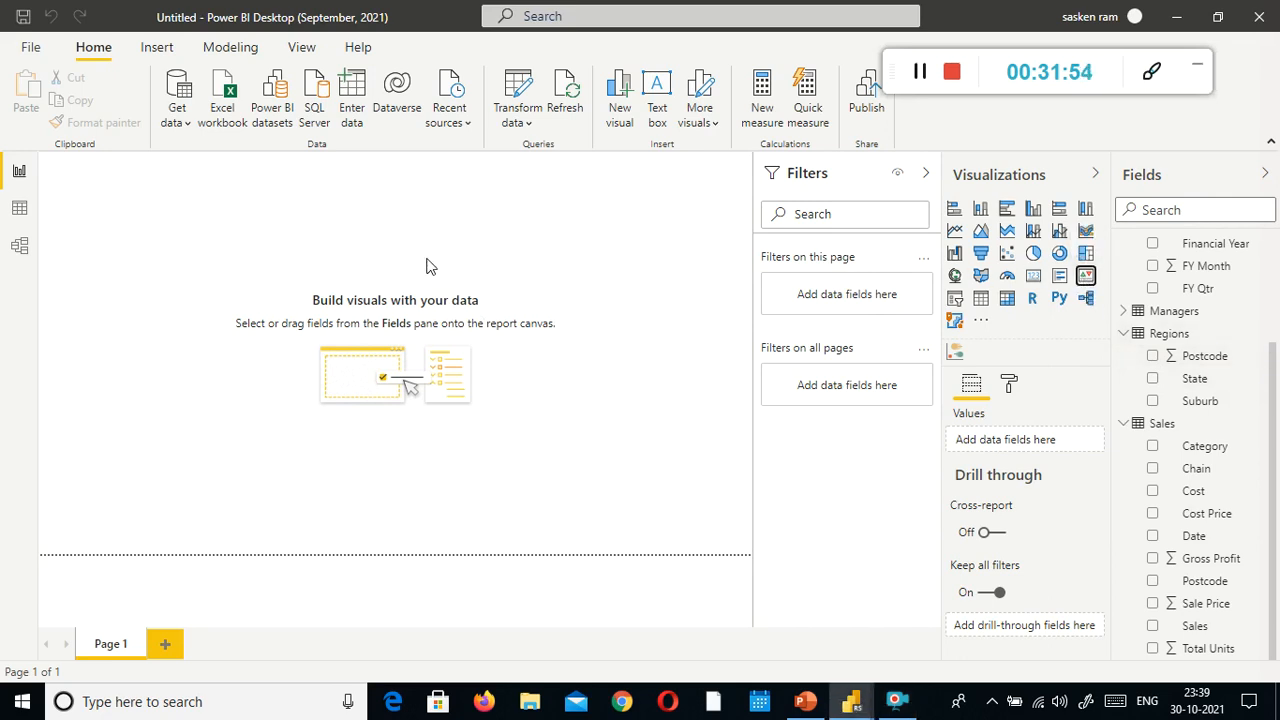
click(1085, 277)
click(155, 237)
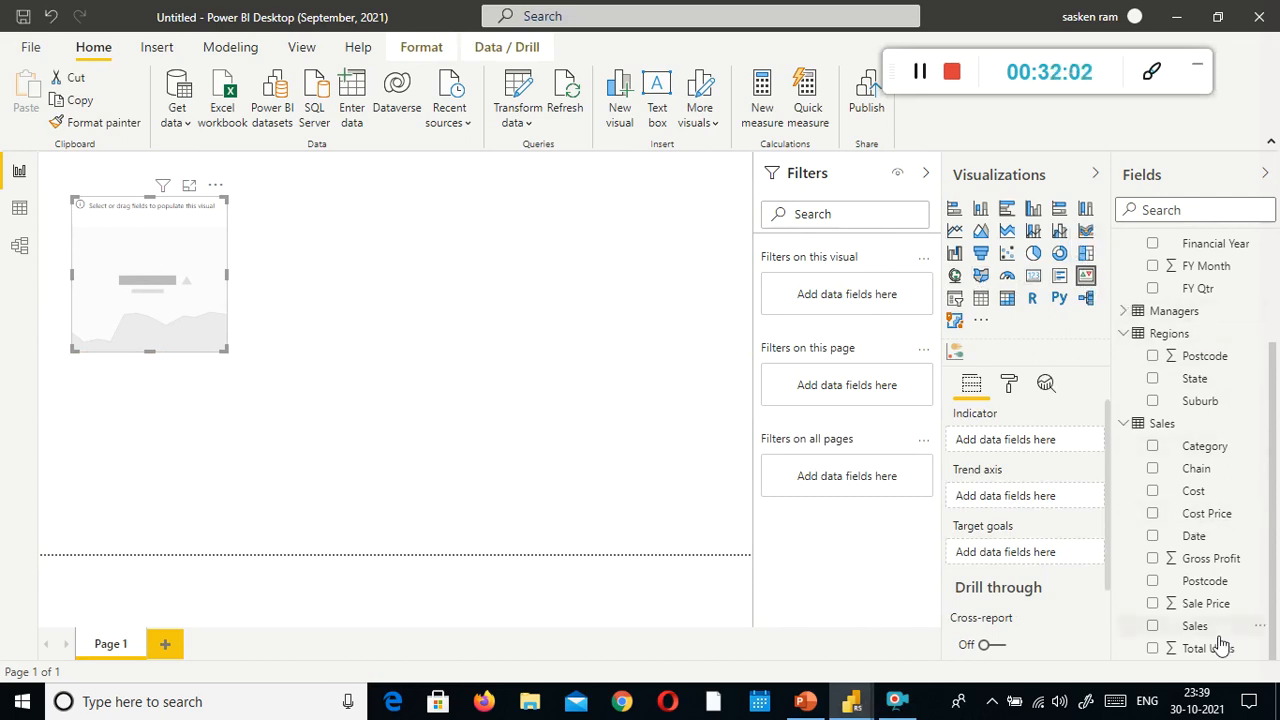
drag(1195, 627, 140, 230)
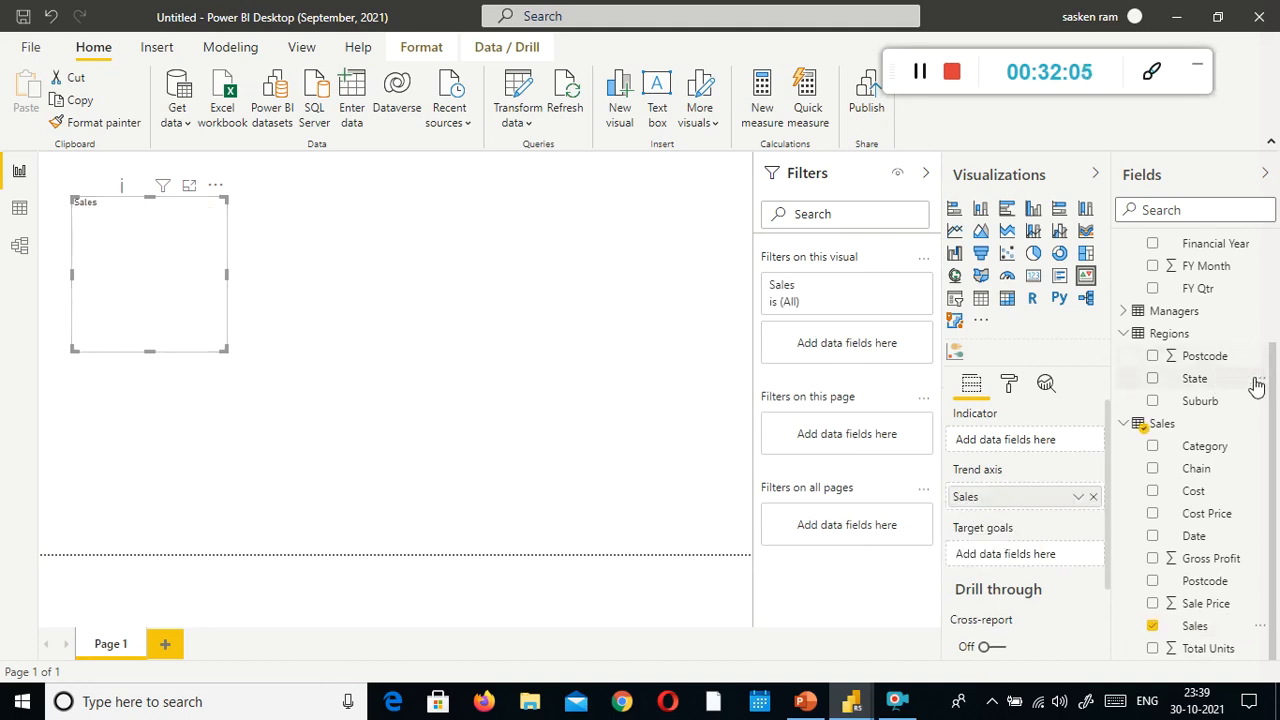
Step: Try to add the Dates table's Date field to the KPI visual
scroll(1235, 370, up, 3)
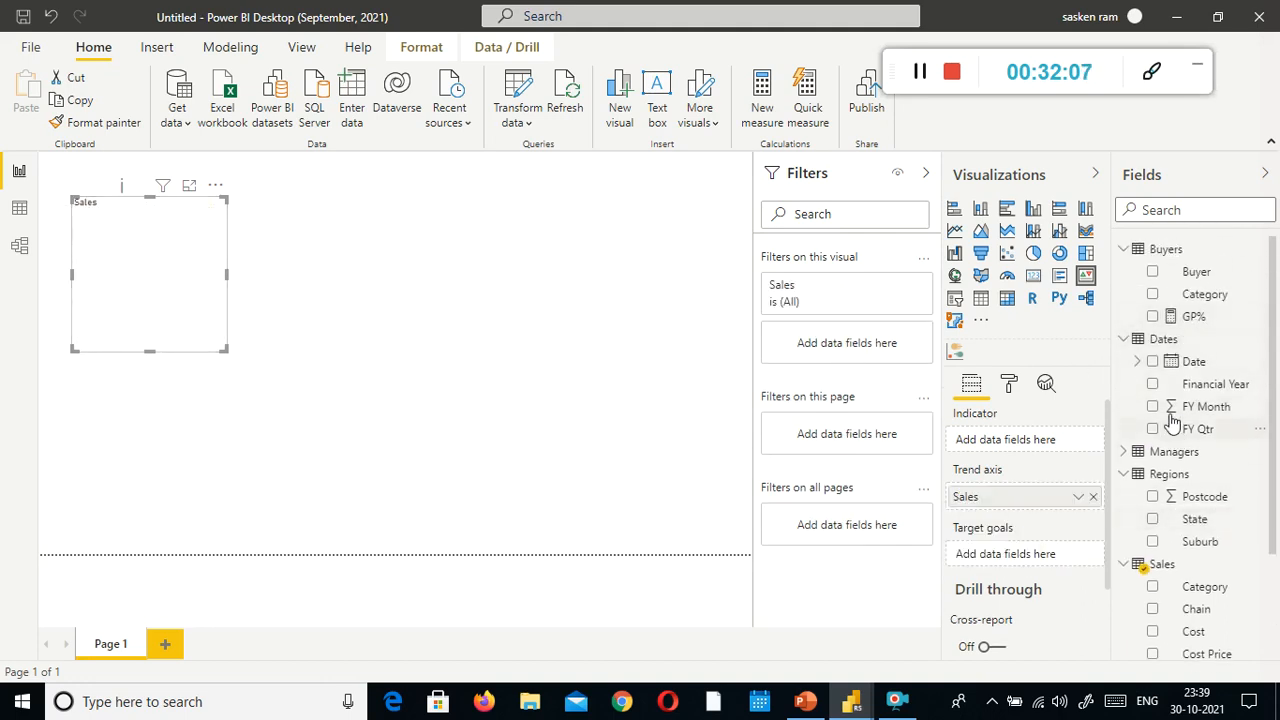
drag(1152, 364, 120, 292)
drag(1160, 380, 120, 274)
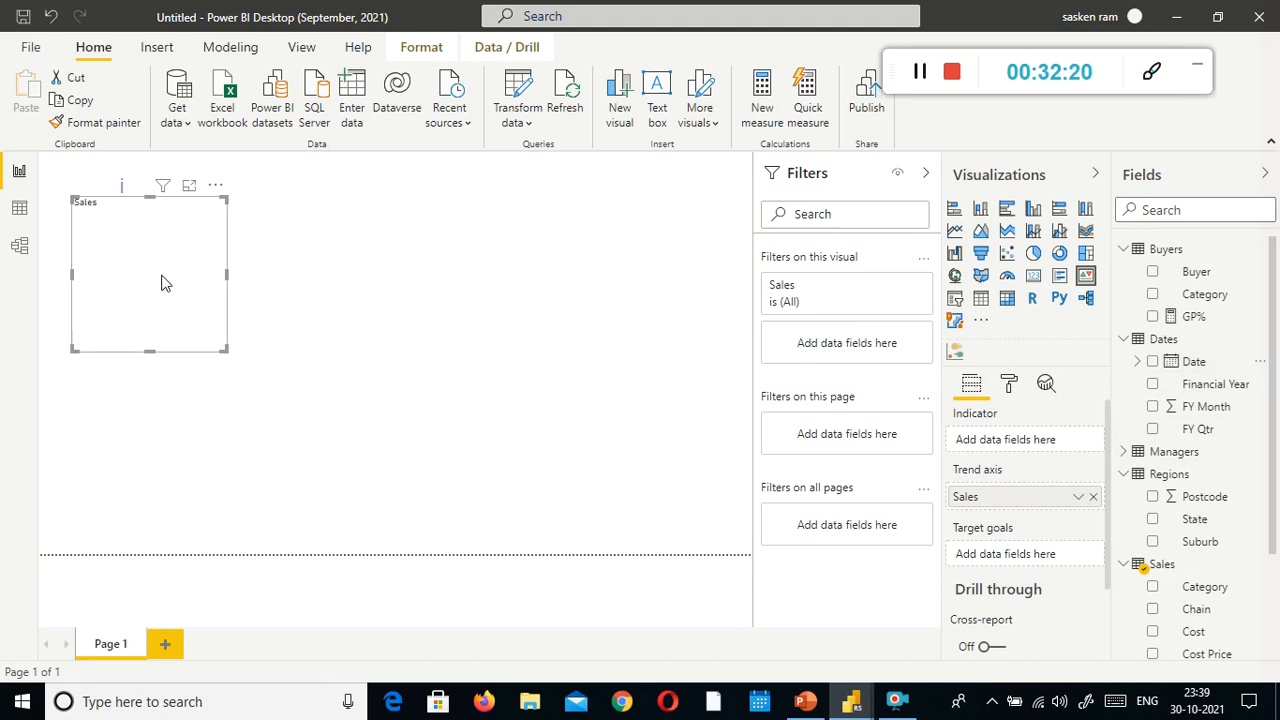
Step: Show the Sales table's data and change the Sales column's data type to Decimal number, accepting the data type change
scroll(1270, 630, down, 3)
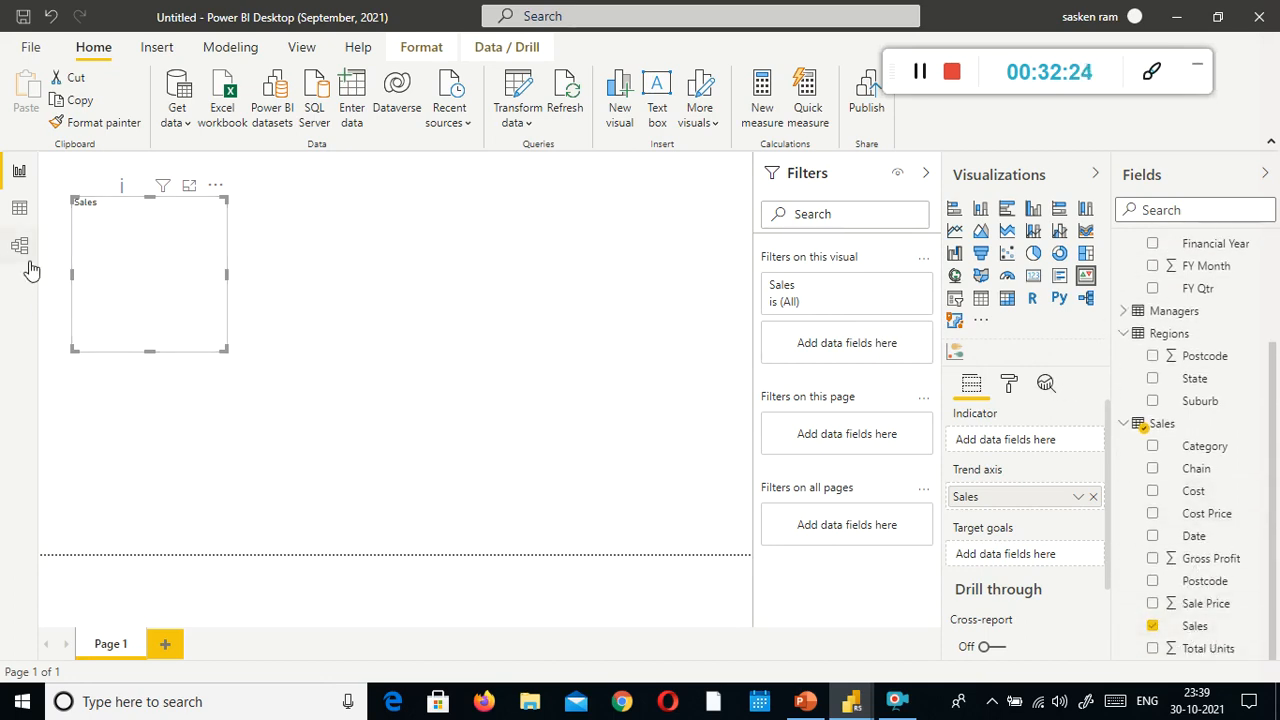
click(19, 208)
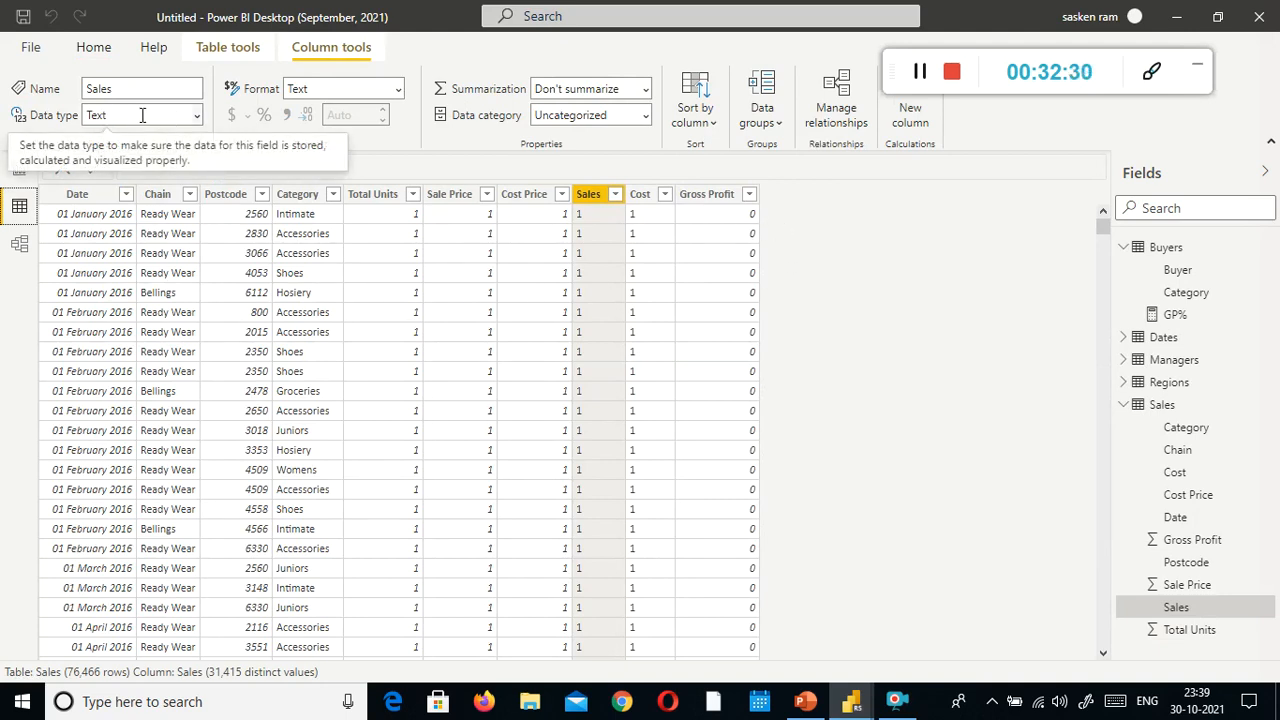
click(198, 117)
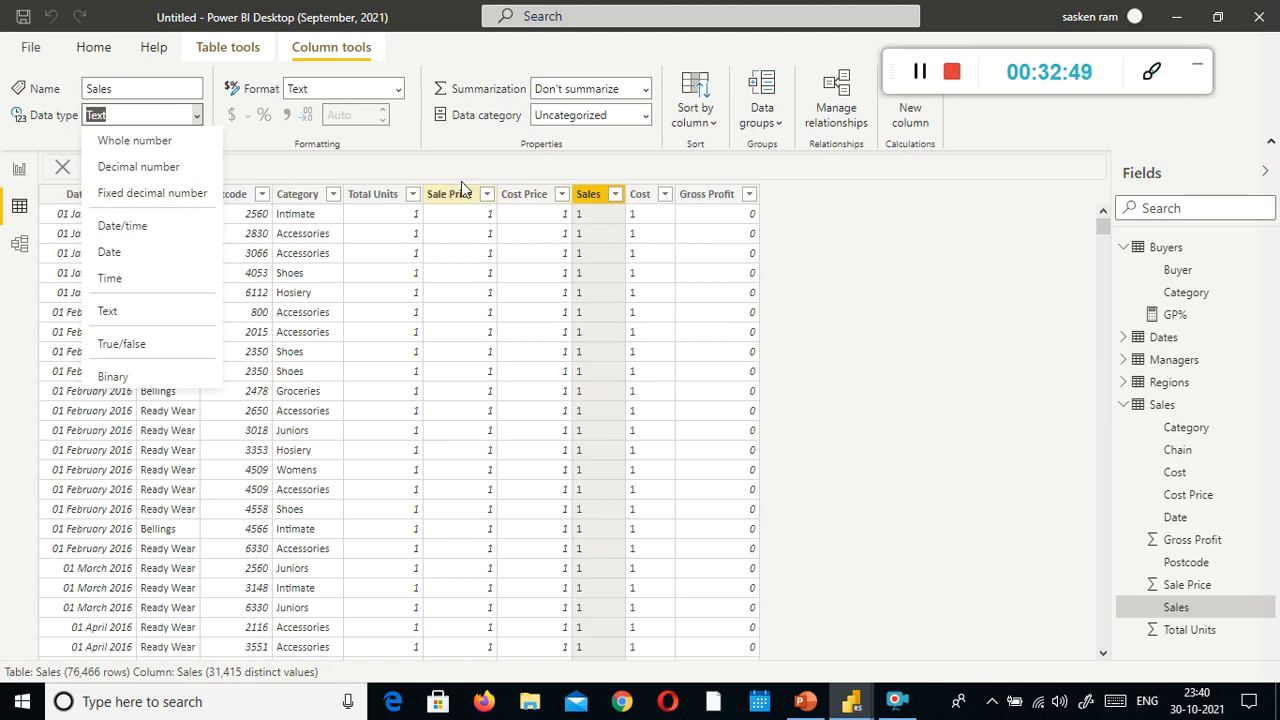
click(160, 167)
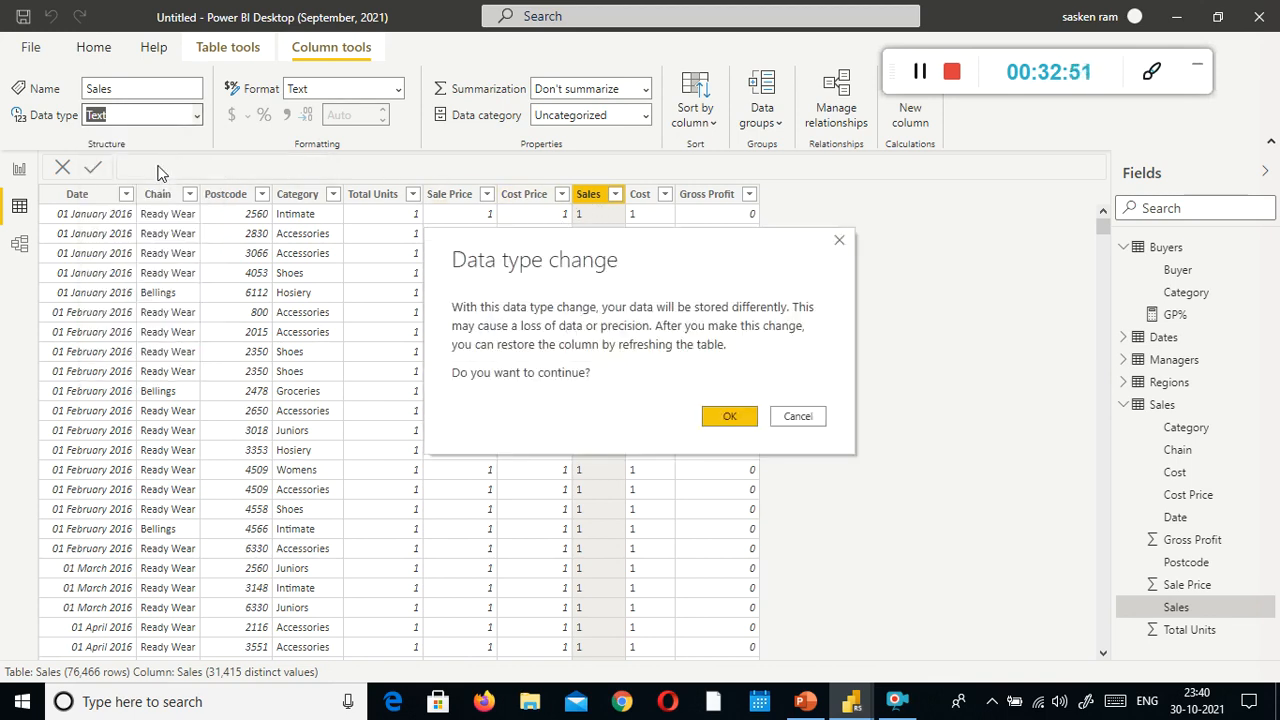
click(731, 416)
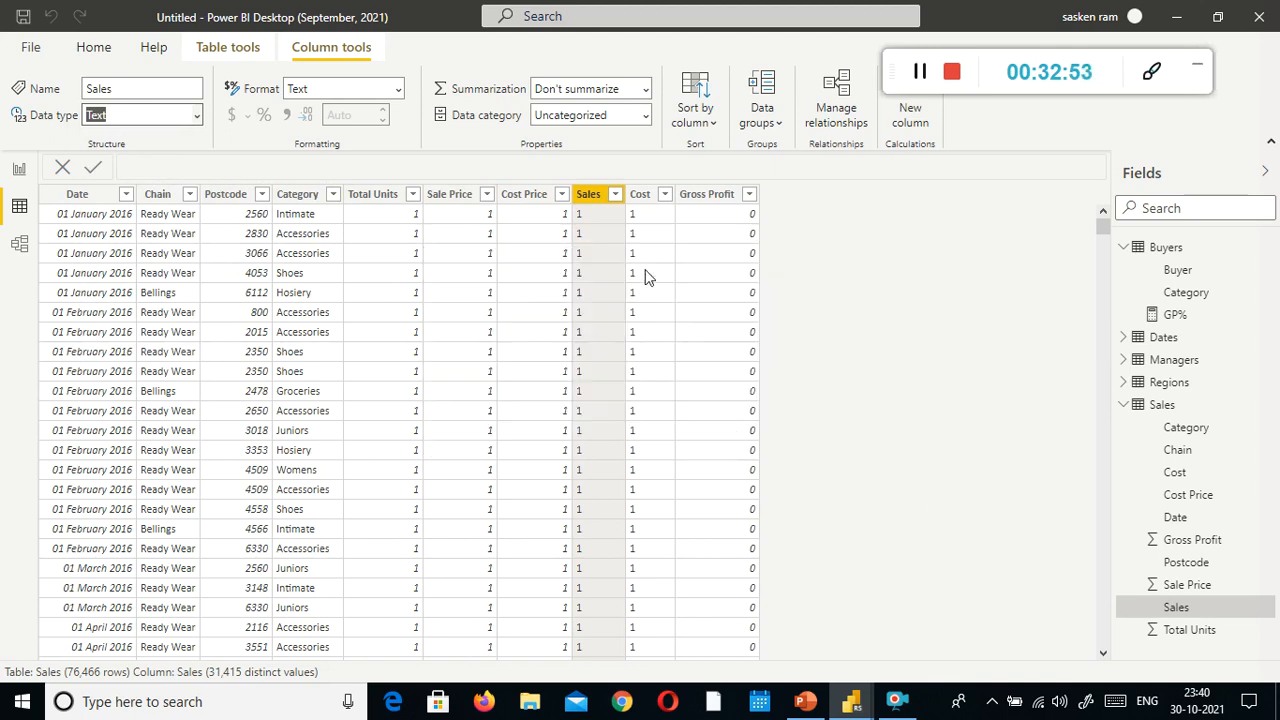
Step: Change the Cost column's data type to Decimal number in the Sales table, accepting the data type change
click(645, 210)
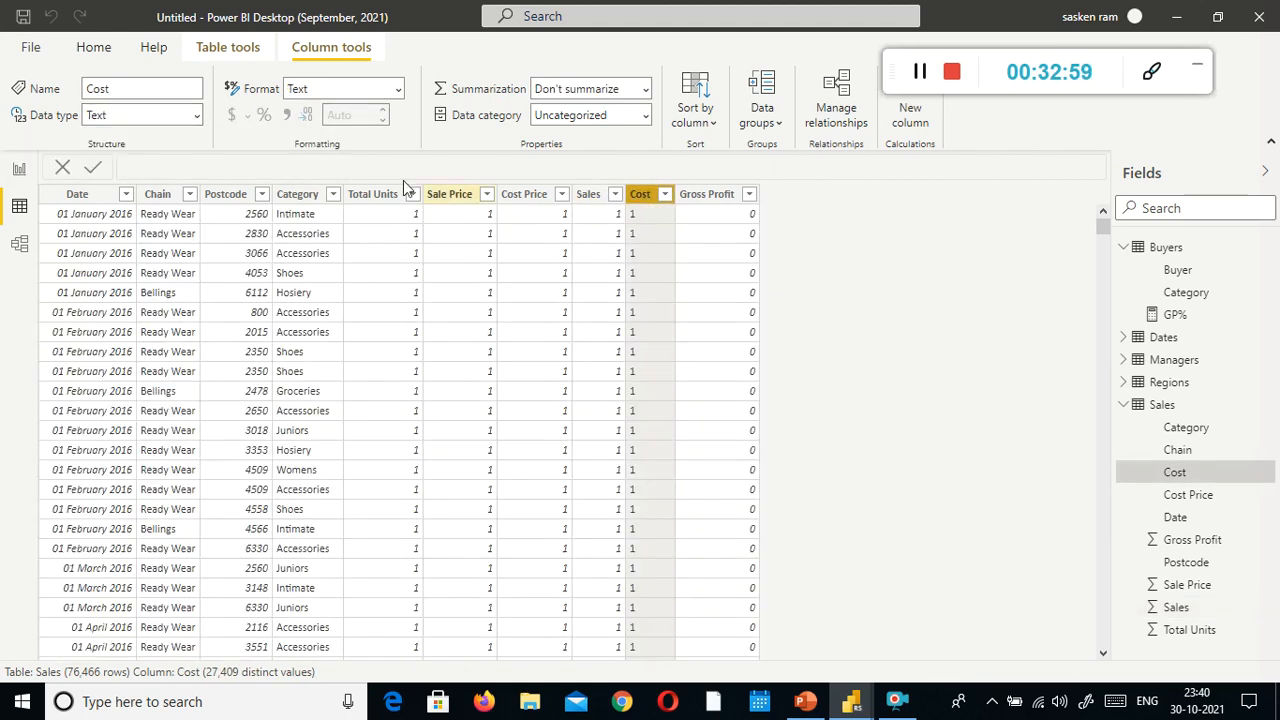
click(175, 115)
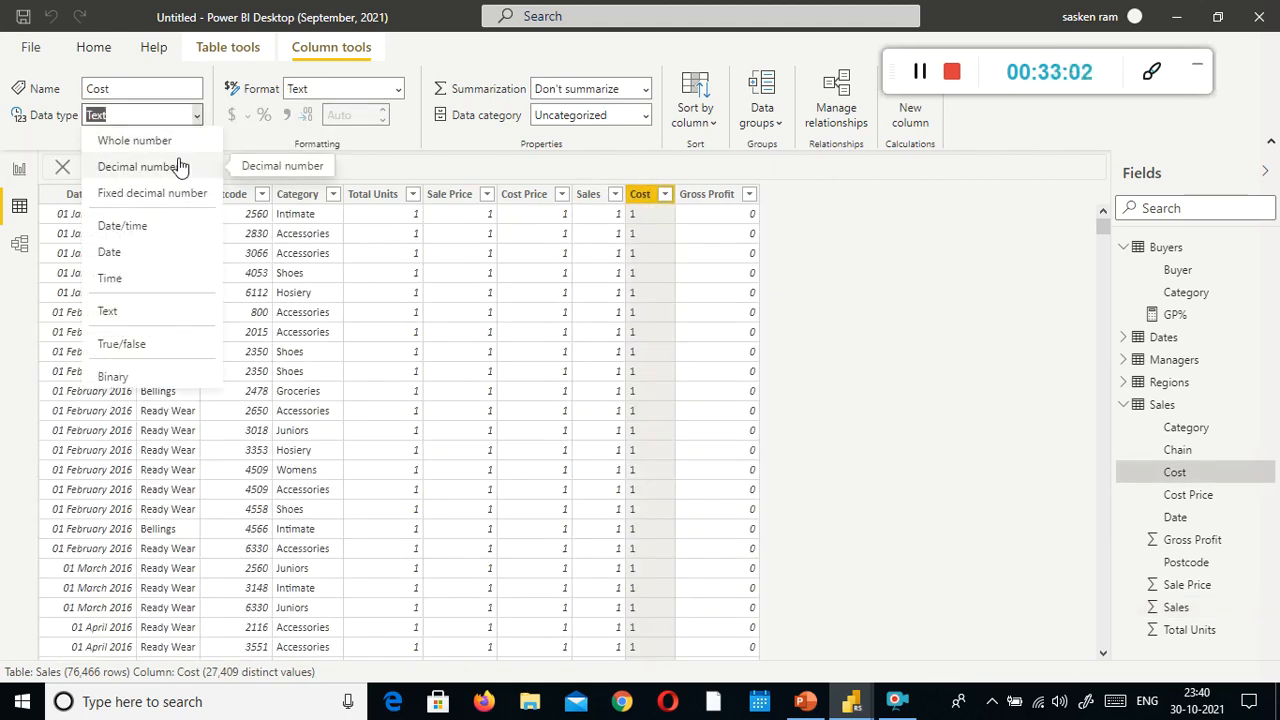
click(180, 167)
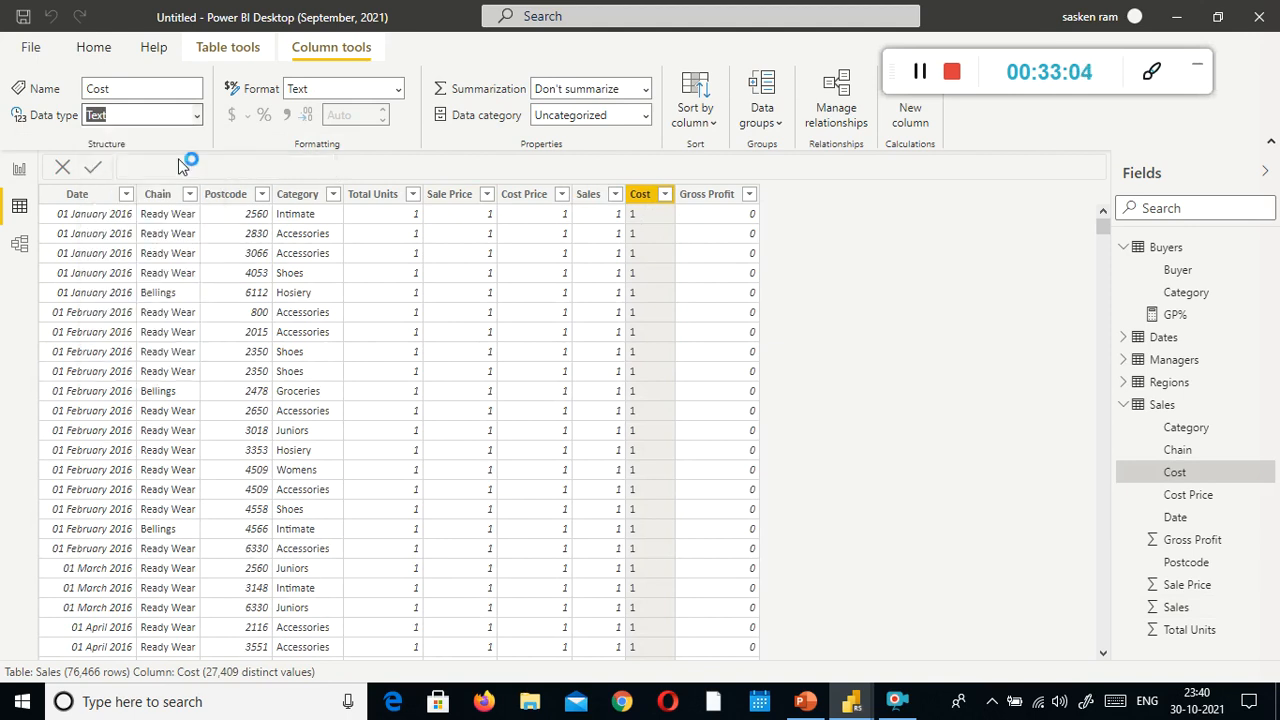
click(748, 410)
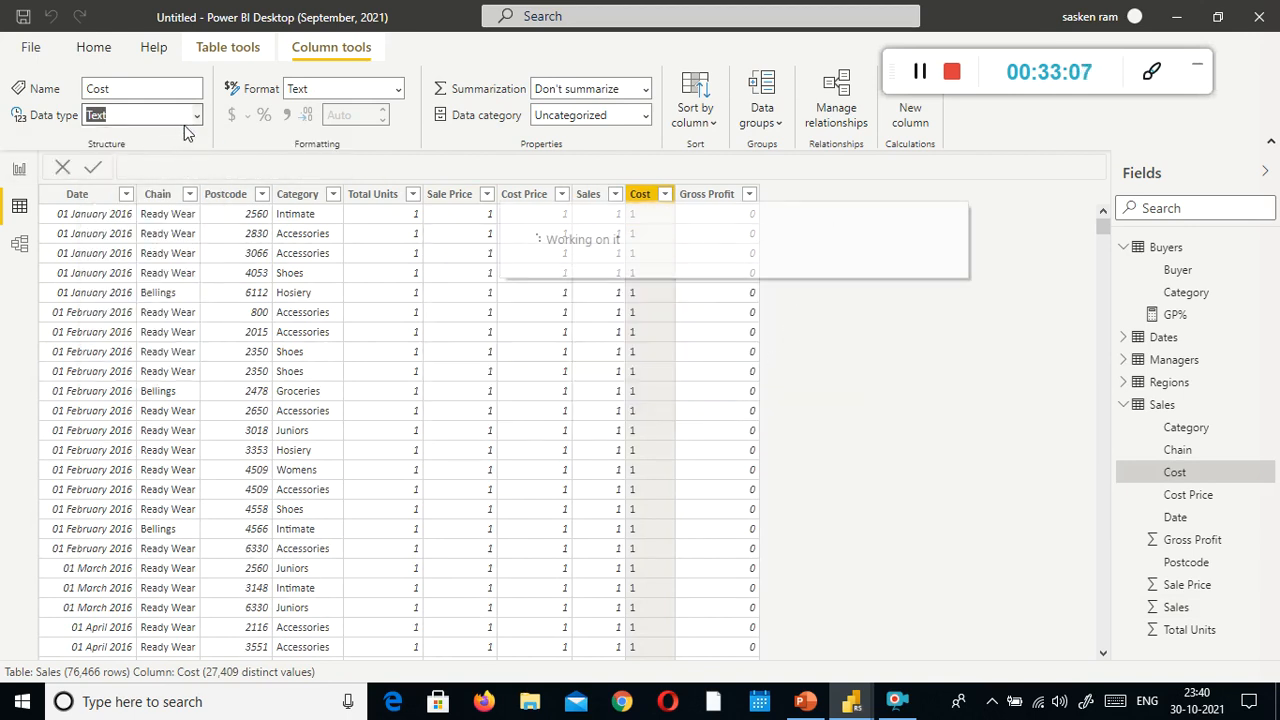
Step: Check the Gross Profit column's data type in the Sales table and return to the report page
click(724, 198)
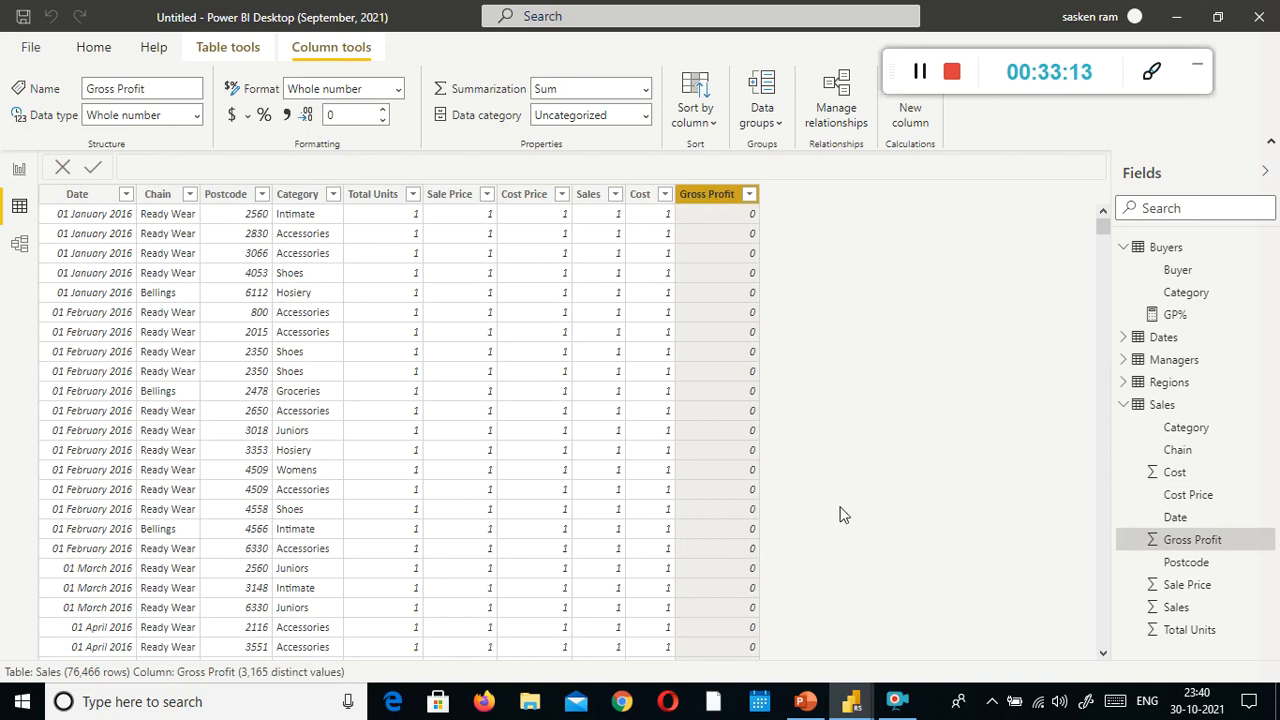
click(91, 50)
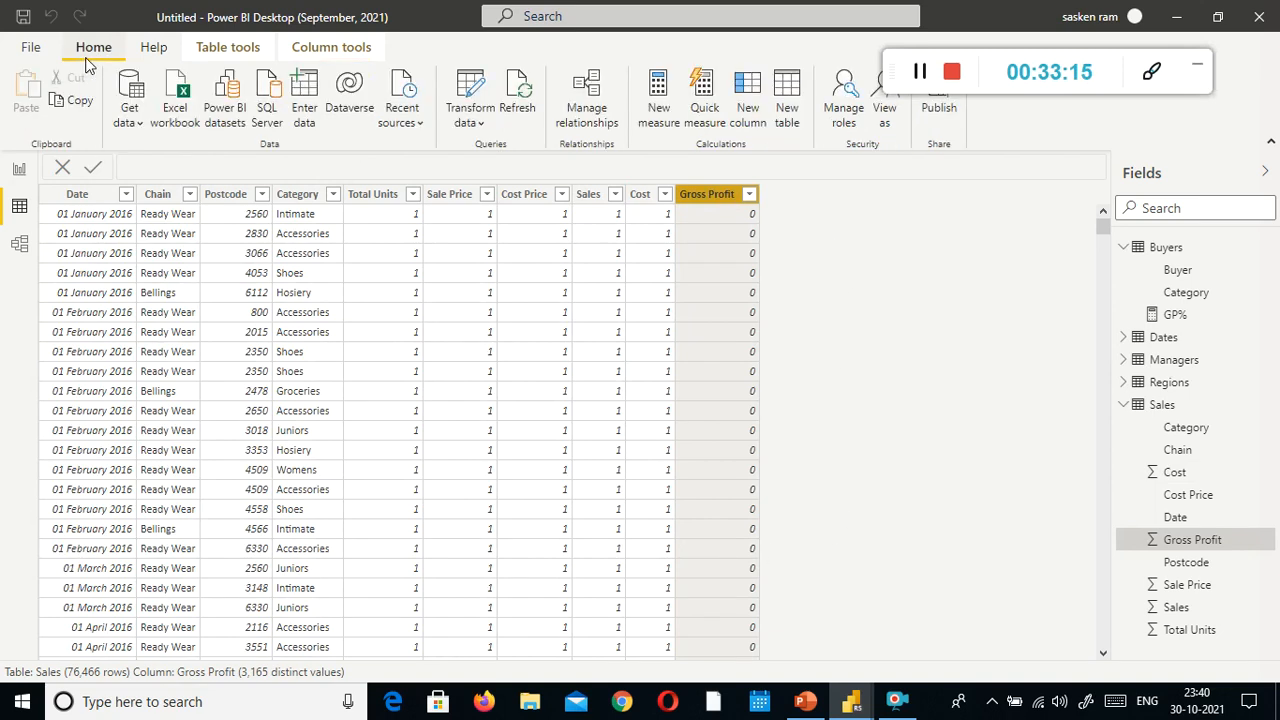
click(19, 244)
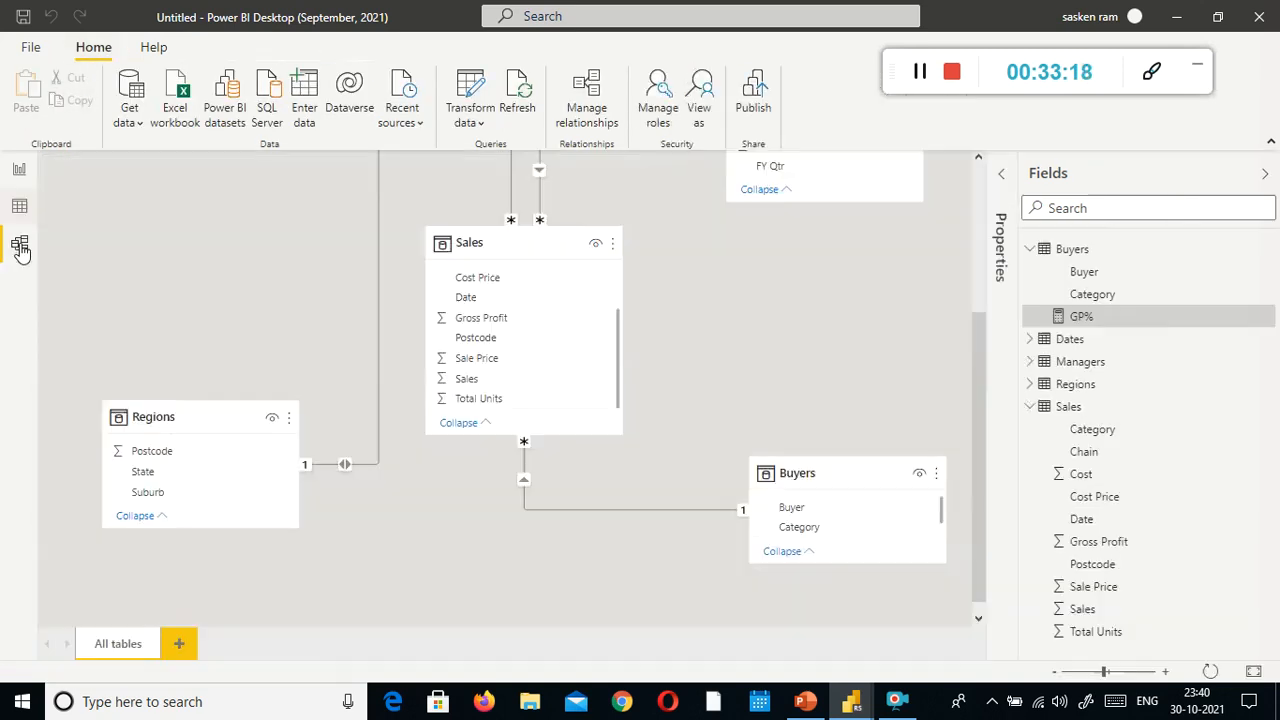
click(18, 168)
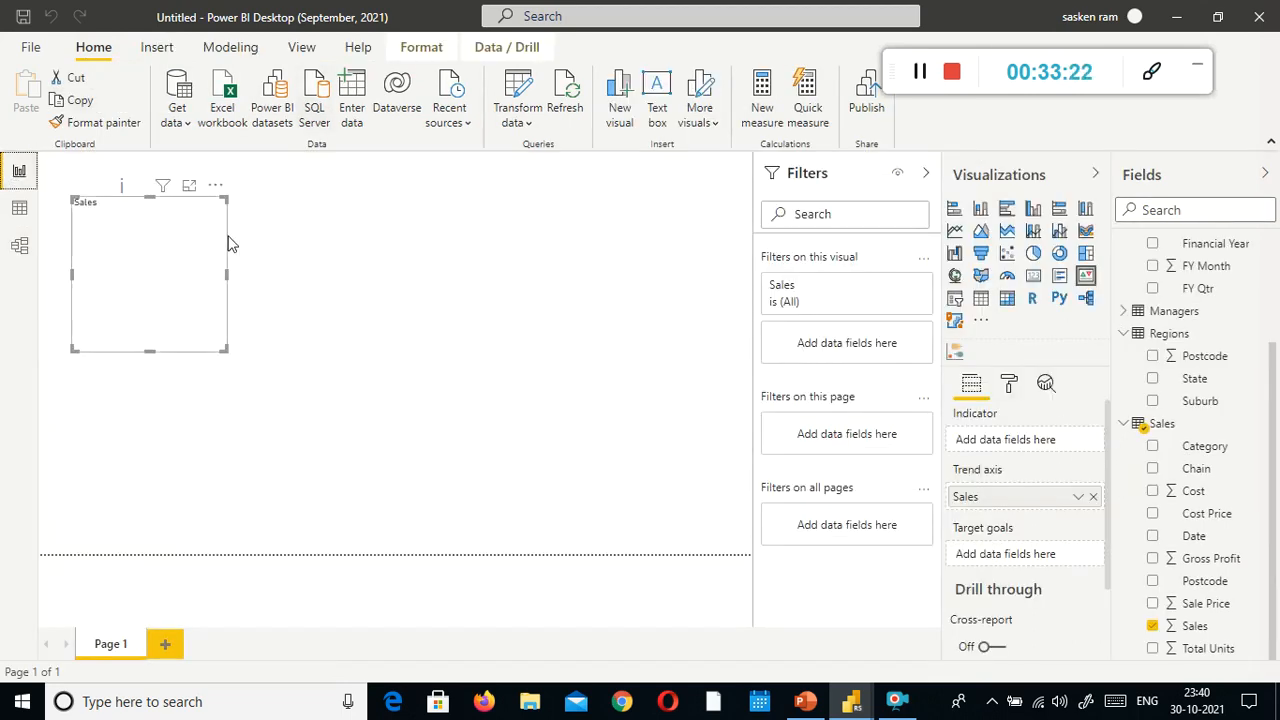
Step: Rebuild the KPI visual with Sales as indicator and the Dates table's Date as trend axis, and reduce the visual's height
click(1093, 497)
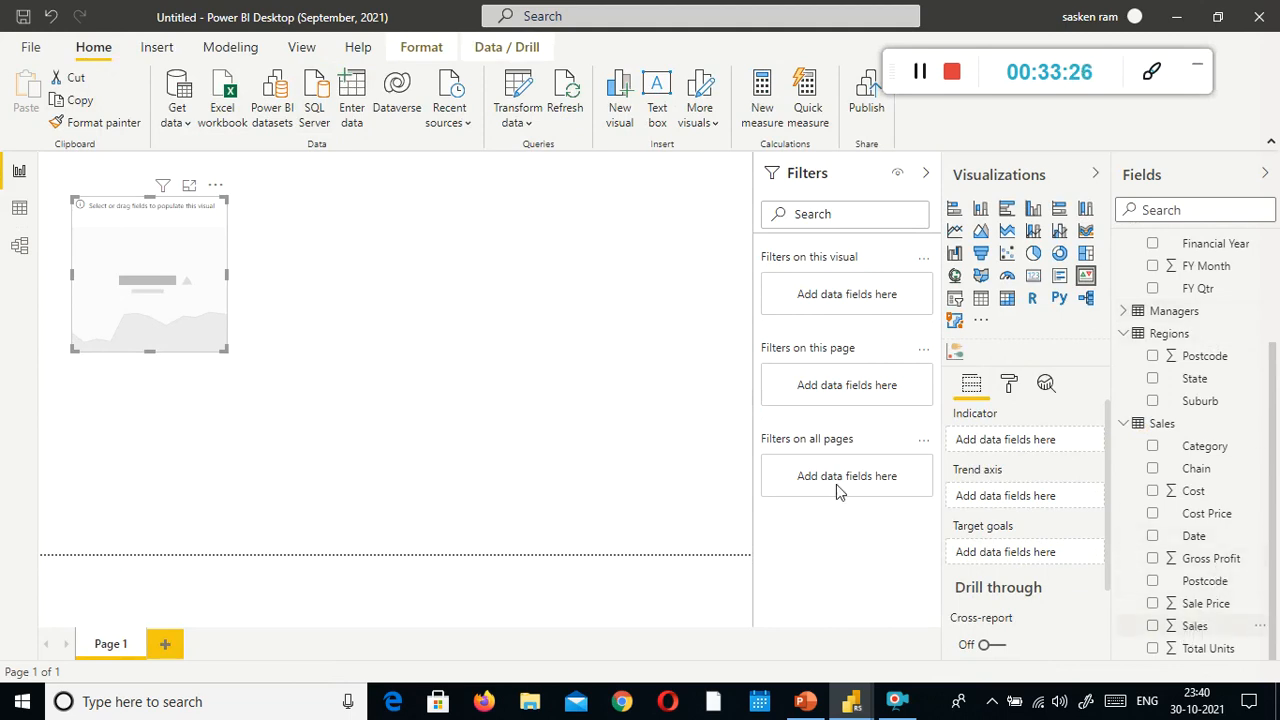
drag(1195, 626, 142, 240)
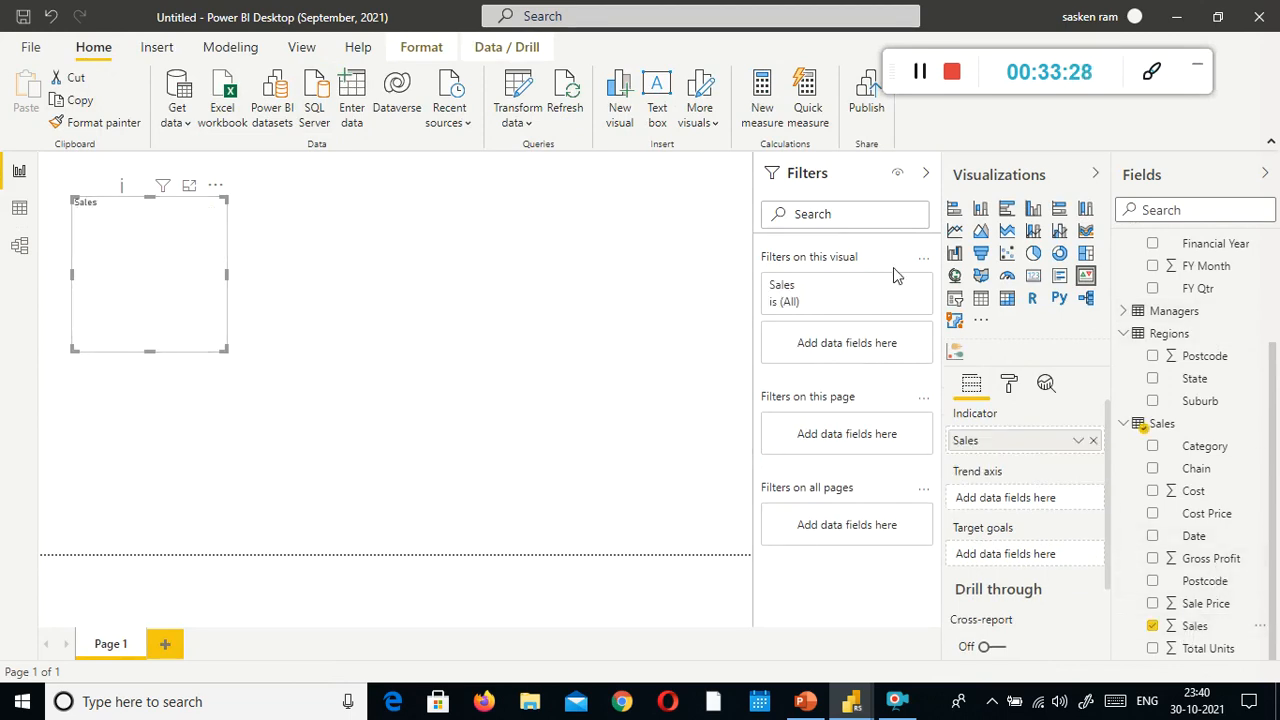
scroll(1243, 357, up, 3)
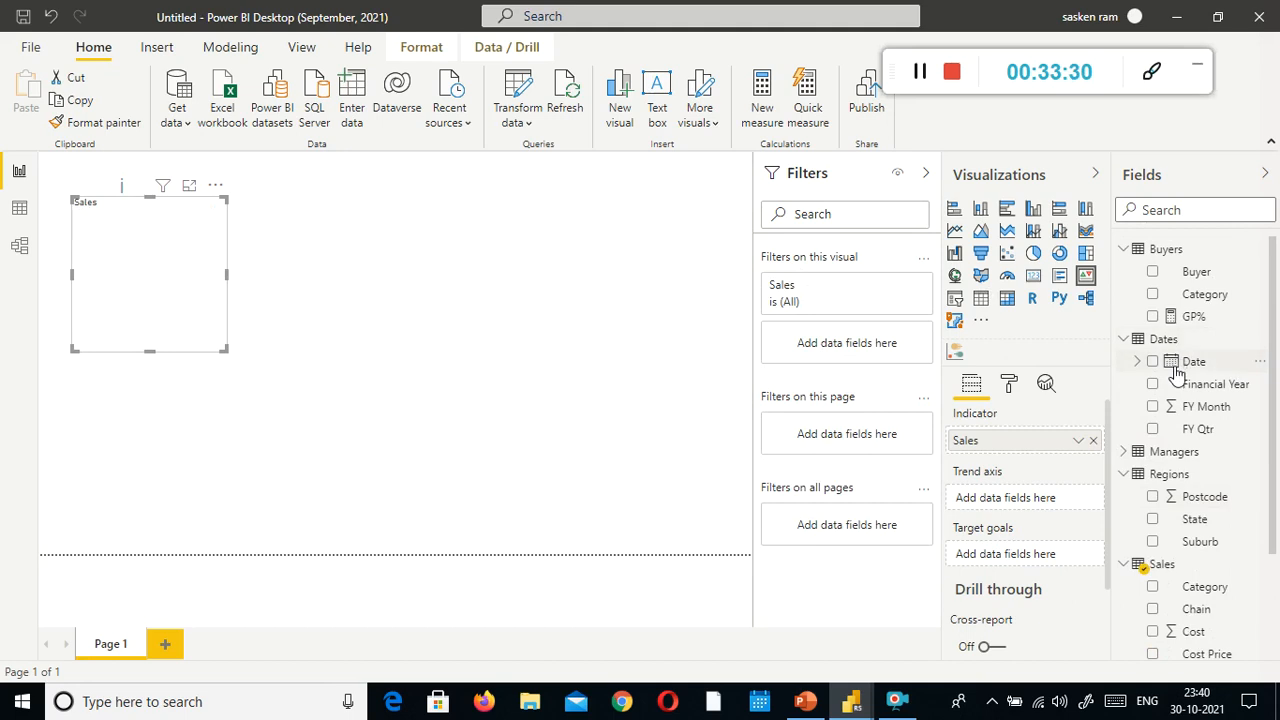
drag(1175, 365, 133, 288)
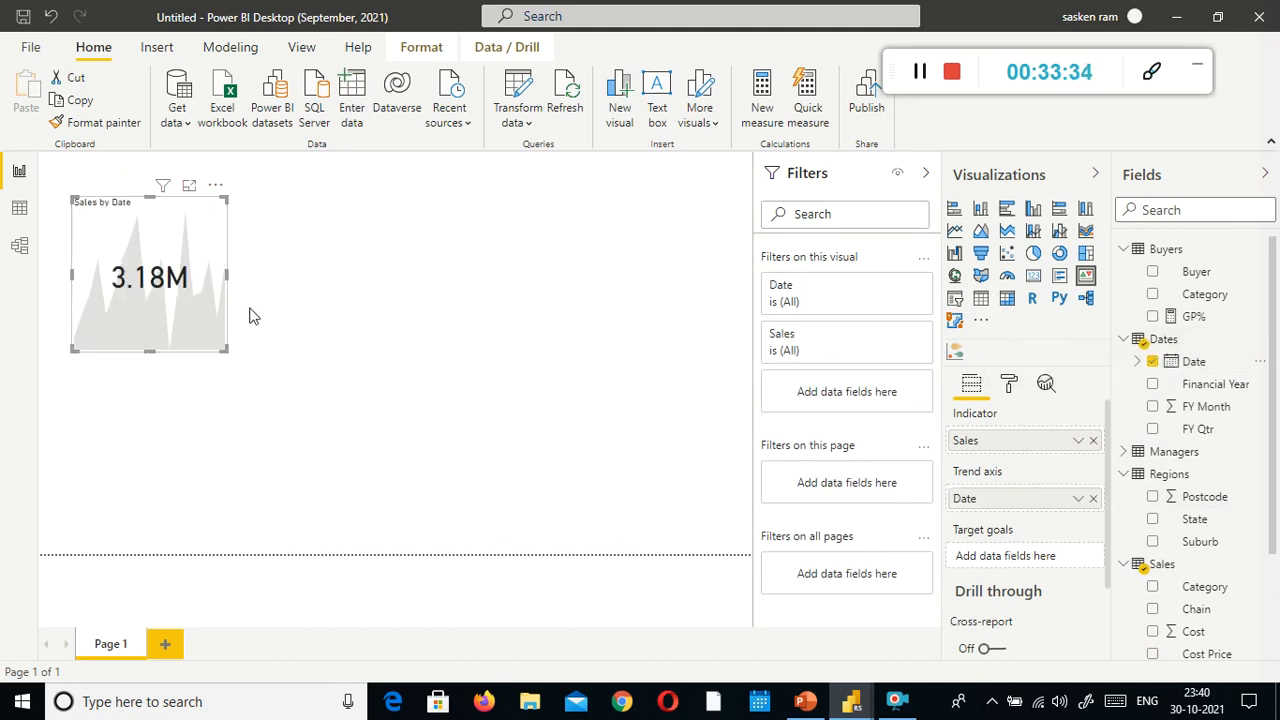
drag(154, 349, 154, 299)
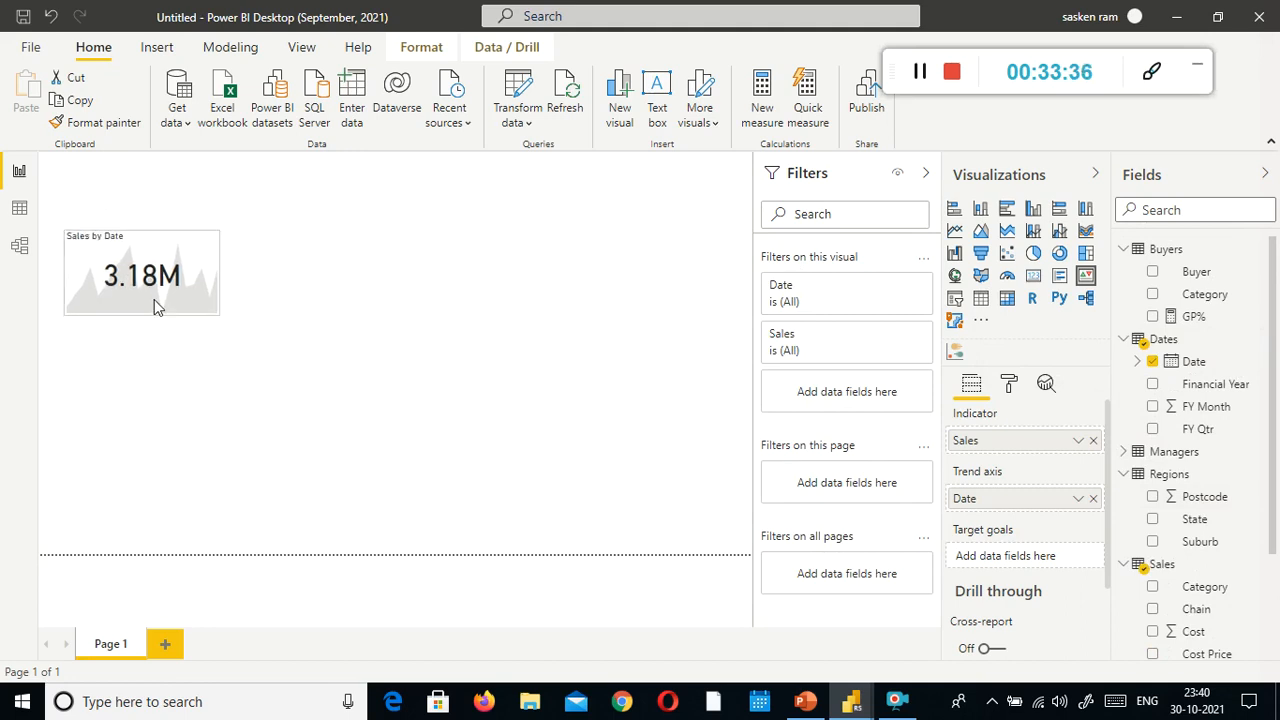
Step: Insert a clustered column chart, place it beside the KPI visual and enlarge it in width and height
click(312, 343)
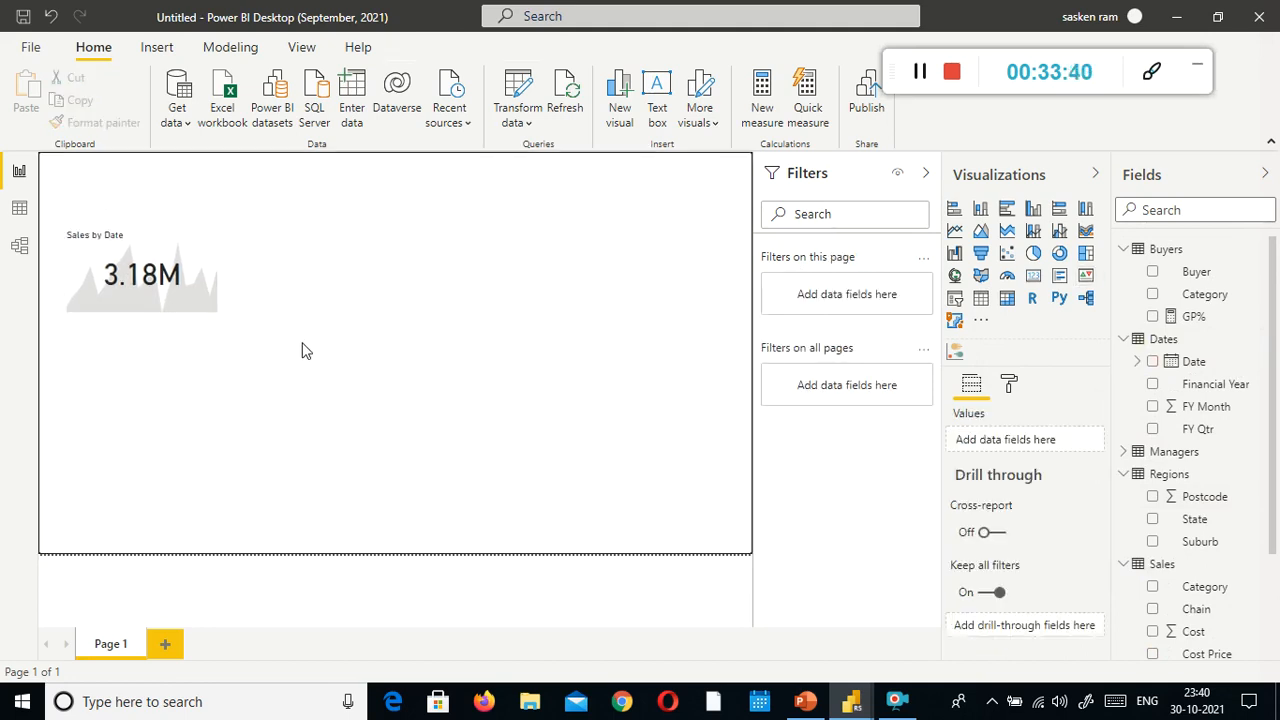
click(1022, 215)
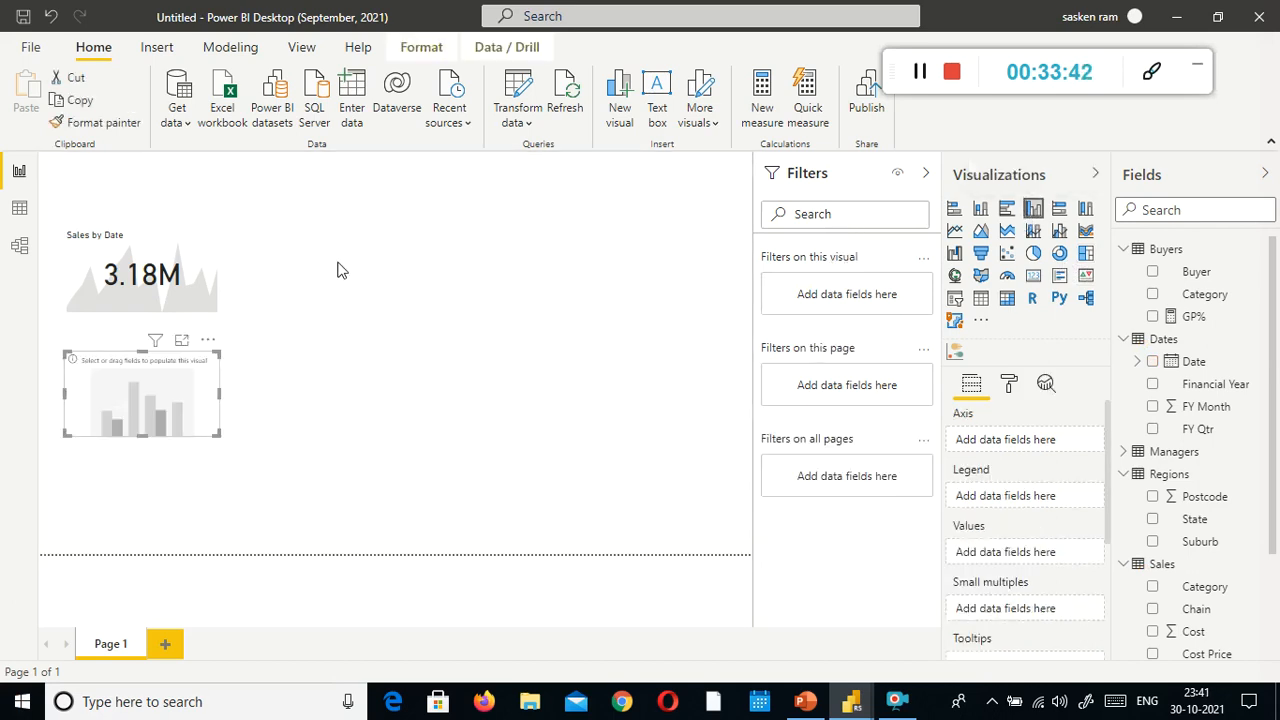
drag(134, 382, 344, 276)
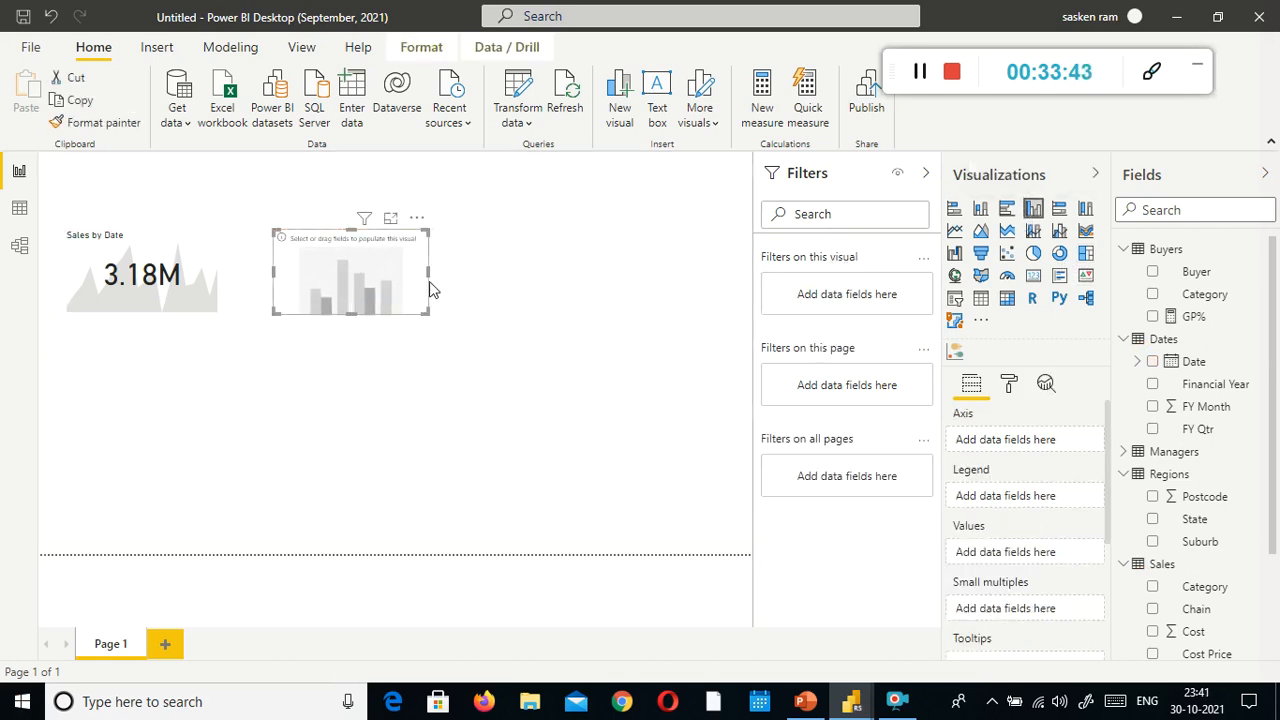
drag(427, 270, 568, 286)
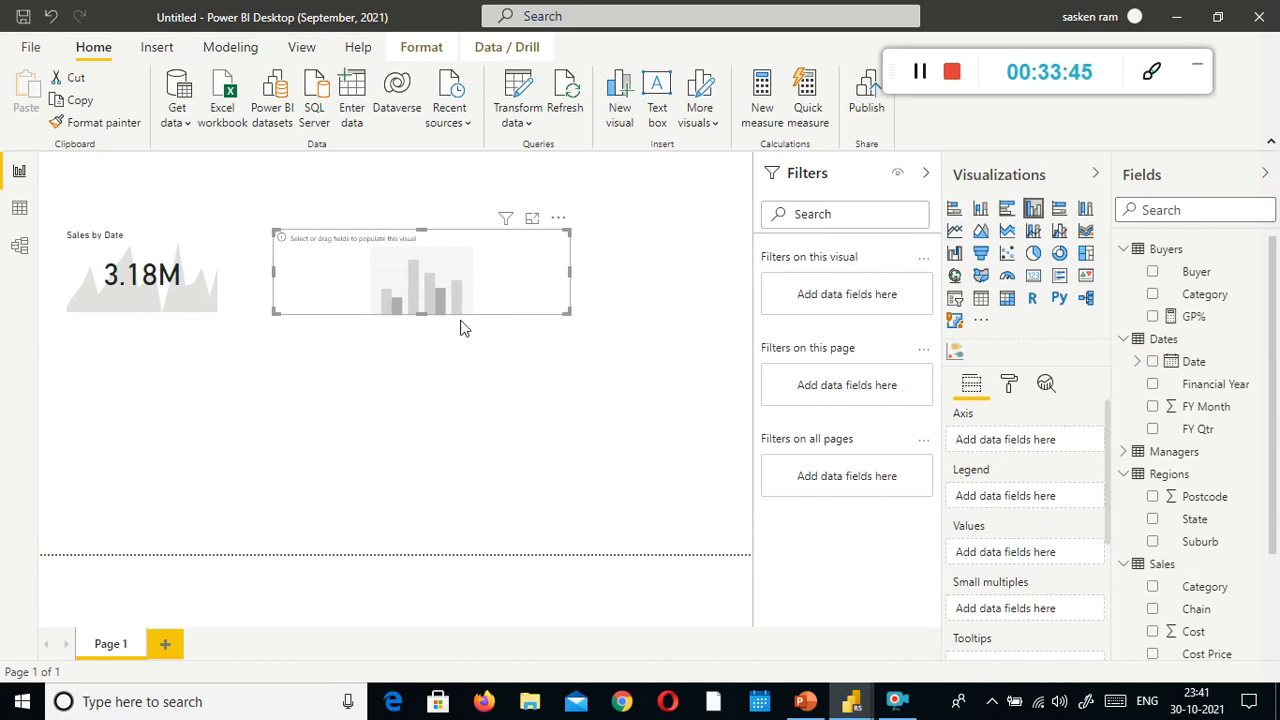
drag(422, 314, 421, 364)
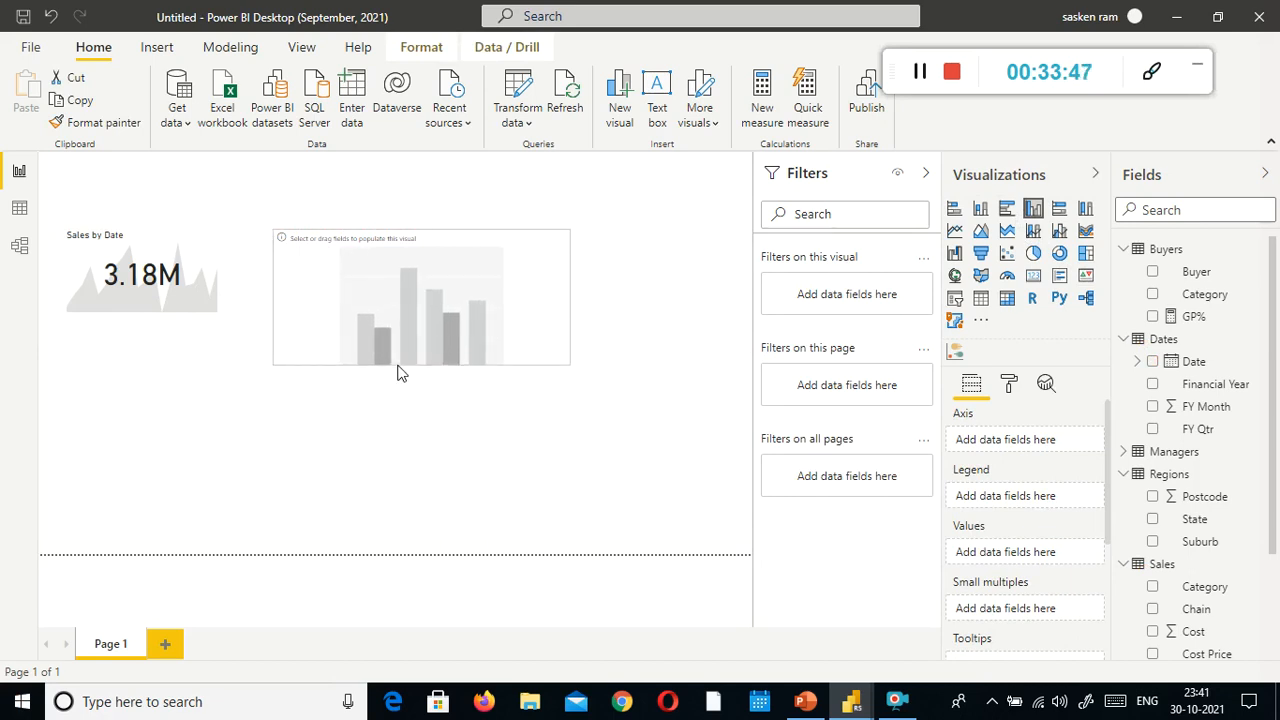
Step: Plot Sales by the Regions table's State with Chain as legend in the column chart, then move it slightly up and narrow it
scroll(1215, 590, down, 3)
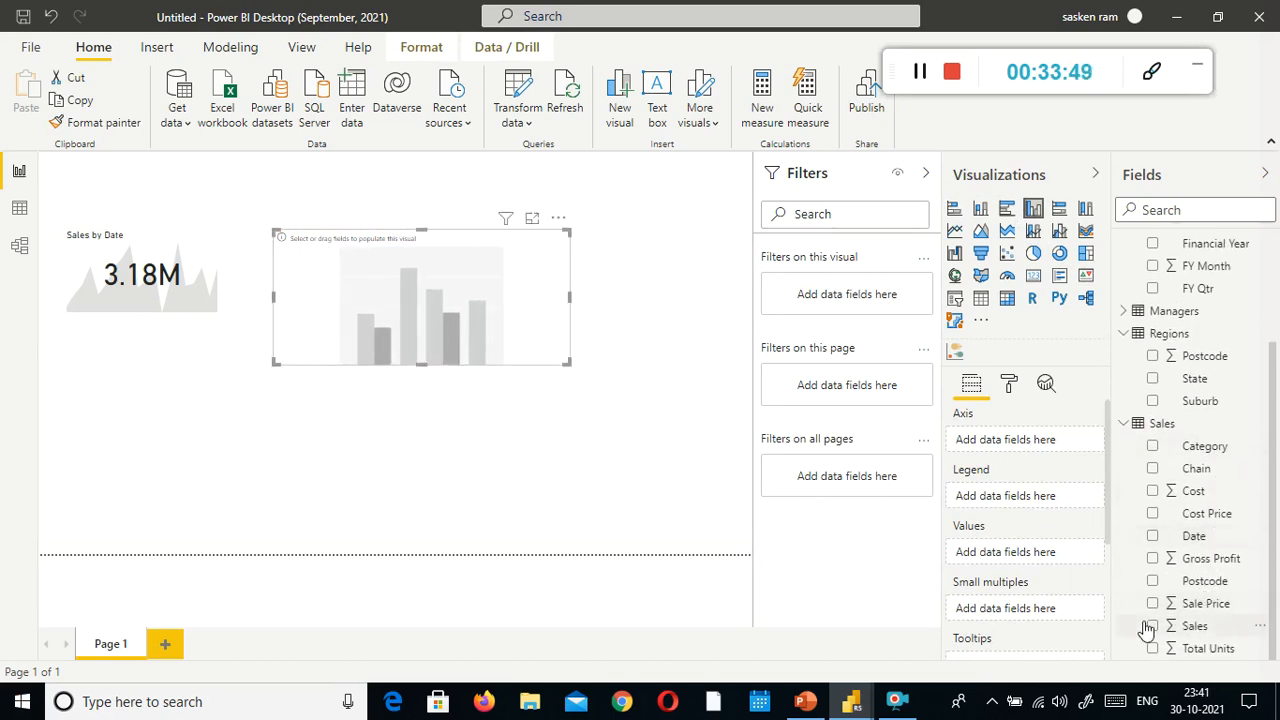
drag(1155, 627, 337, 286)
drag(1175, 380, 430, 268)
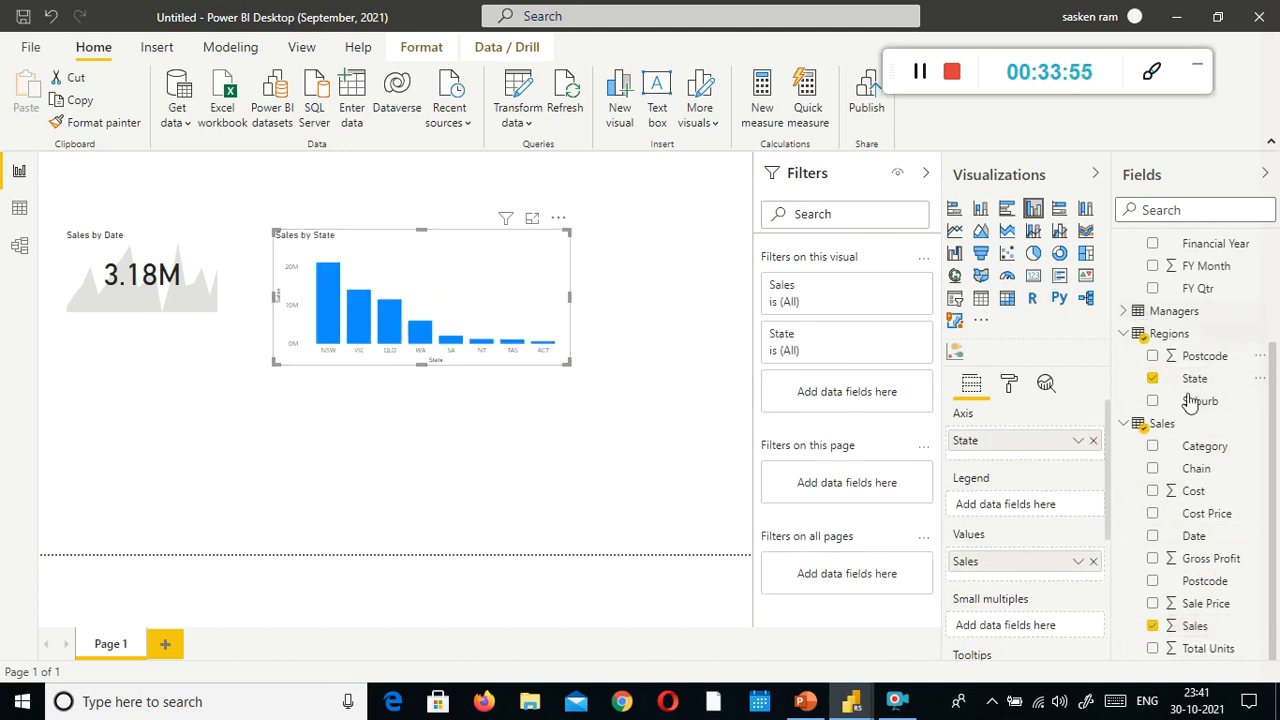
drag(1196, 468, 416, 258)
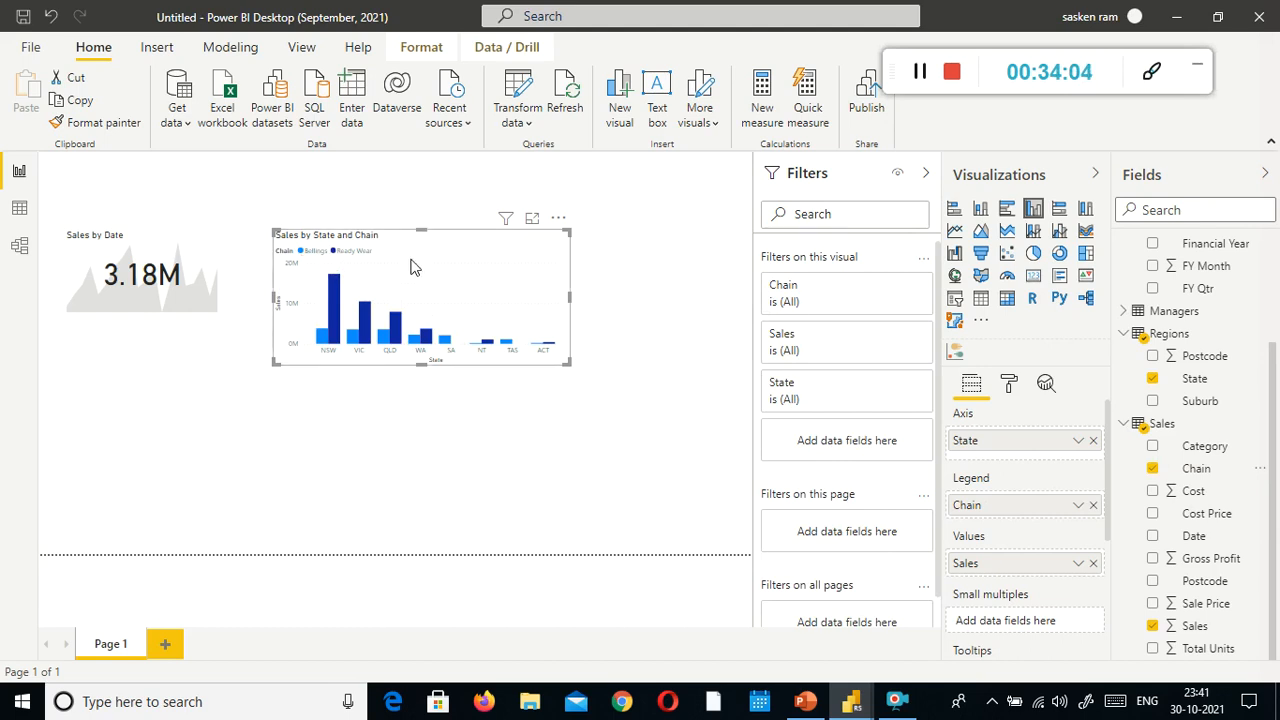
drag(414, 266, 411, 241)
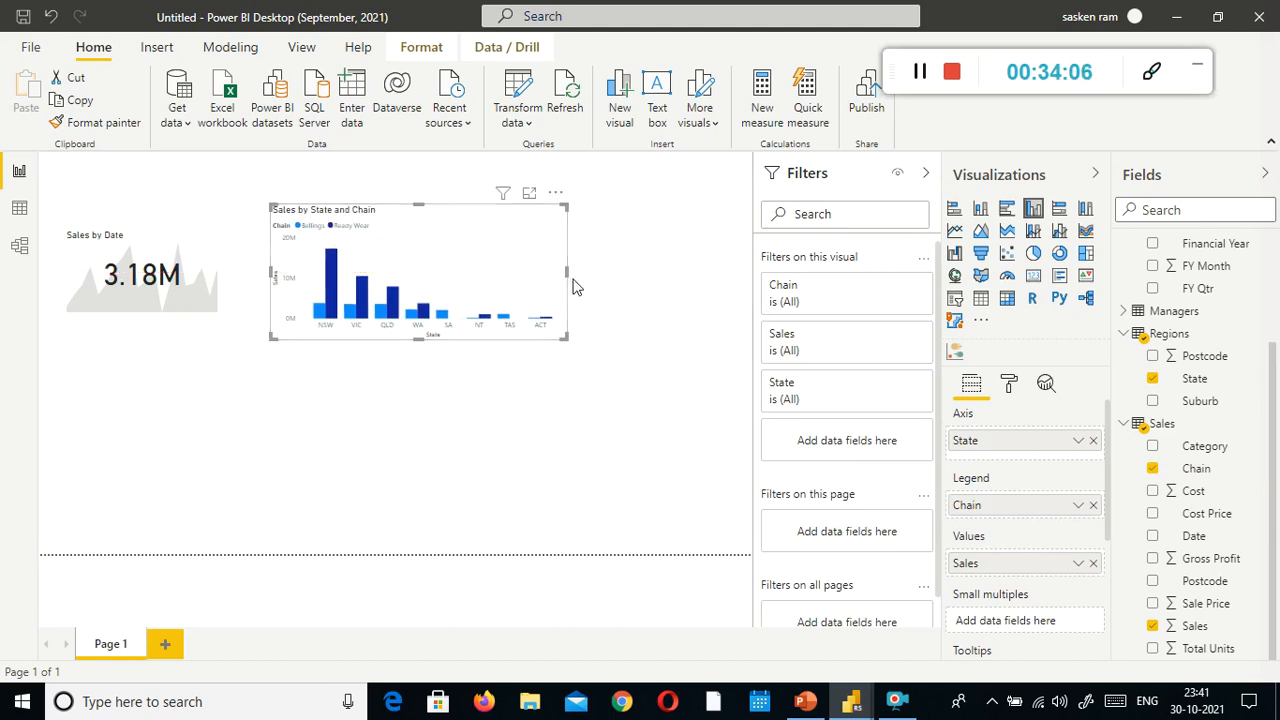
drag(566, 273, 505, 271)
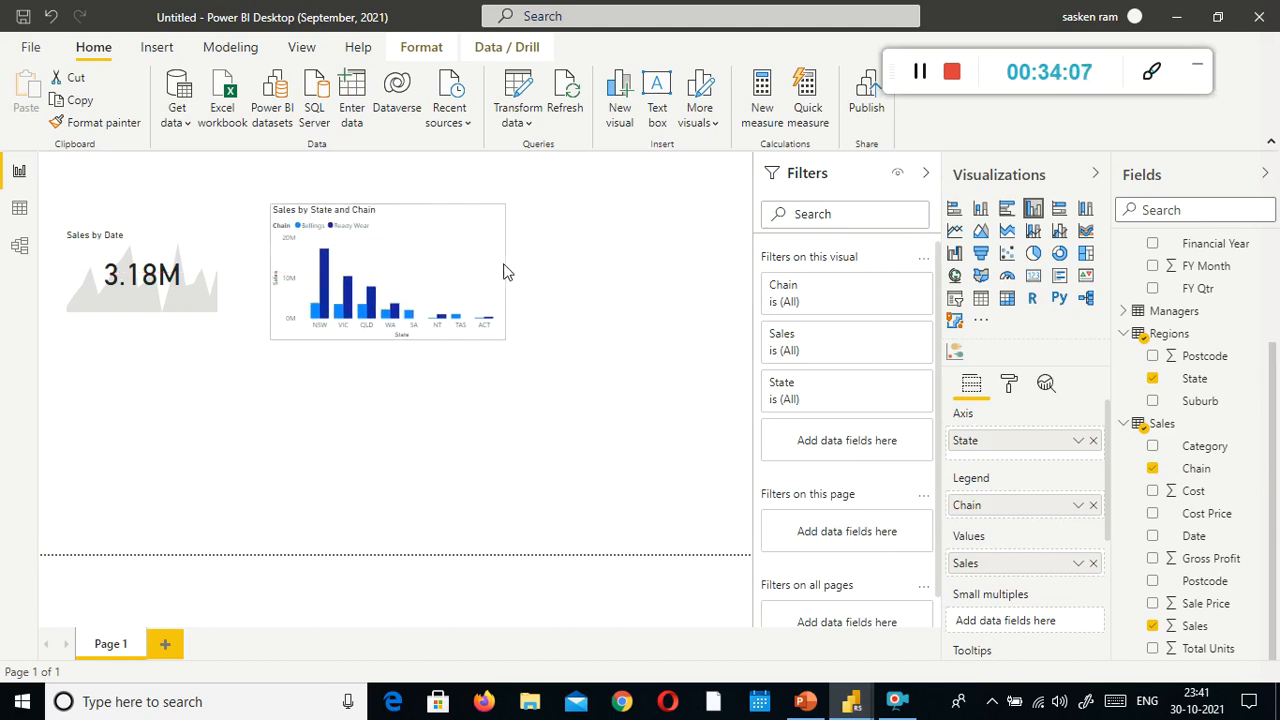
Step: Insert a line and stacked column chart beside the clustered column chart, with Sales as column values
click(480, 398)
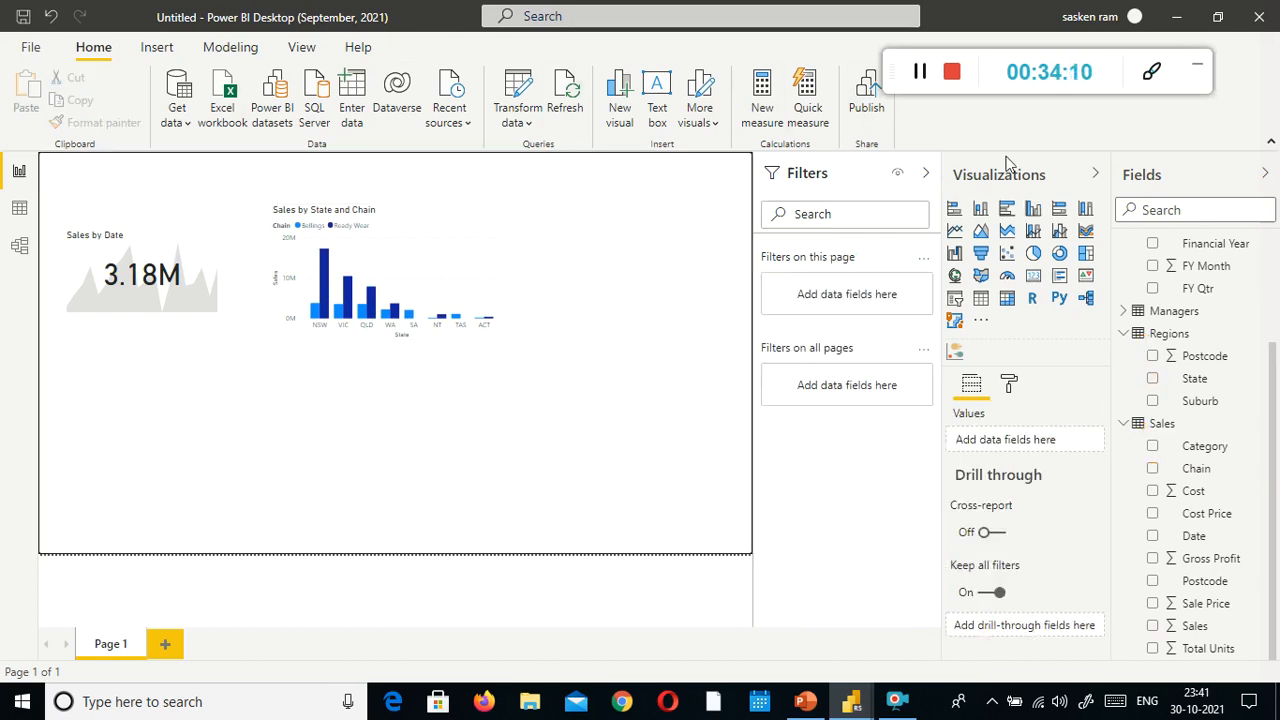
click(1033, 230)
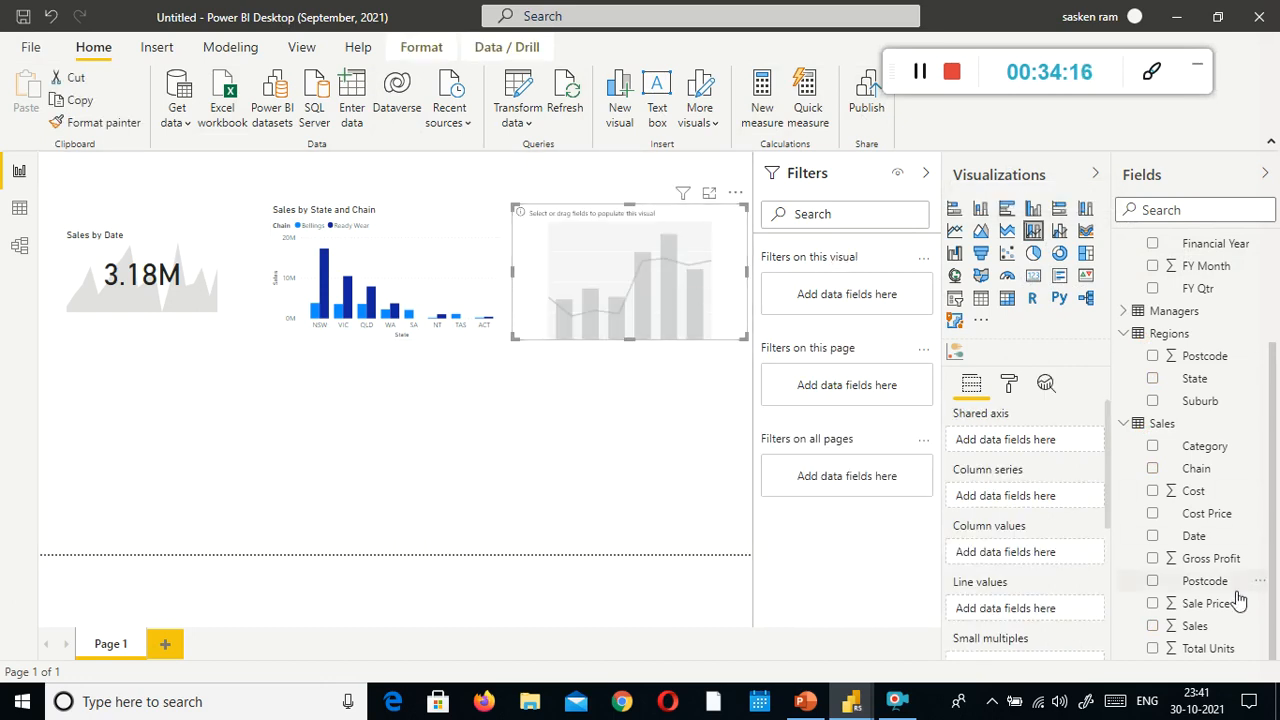
drag(1152, 636, 536, 236)
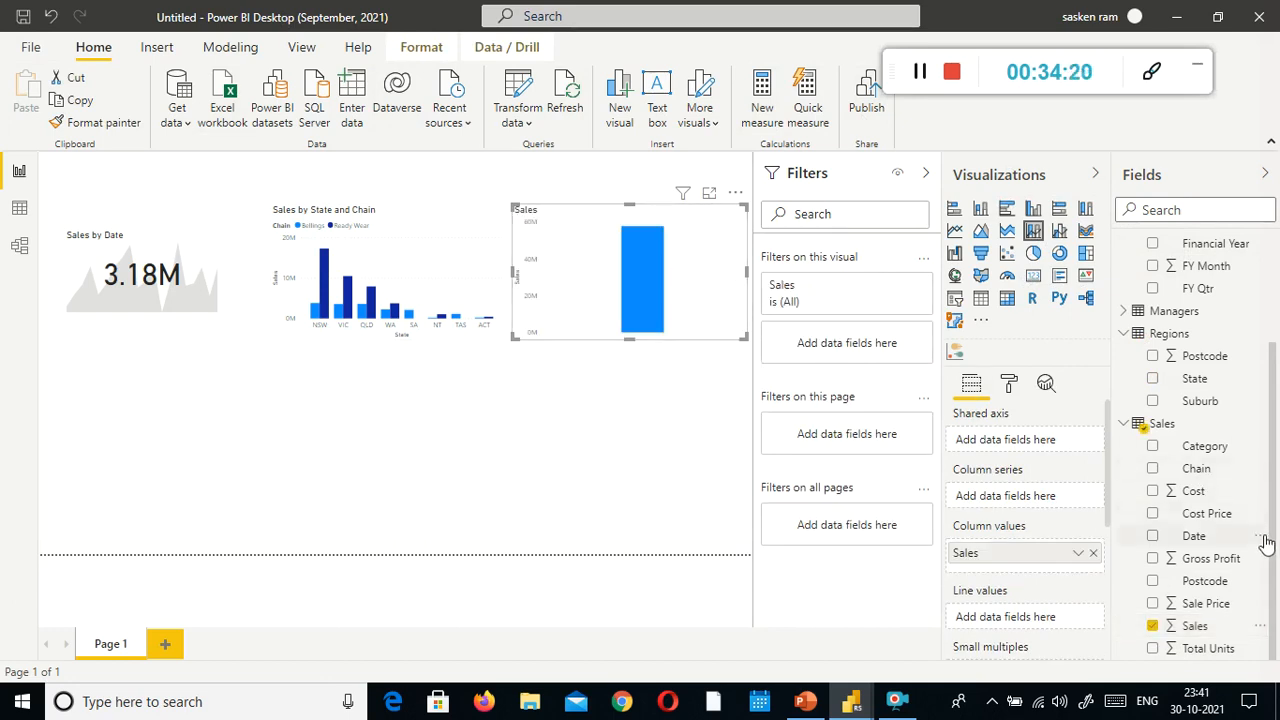
Step: Change the home table of the GP% measure to Sales
scroll(1252, 585, up, 4)
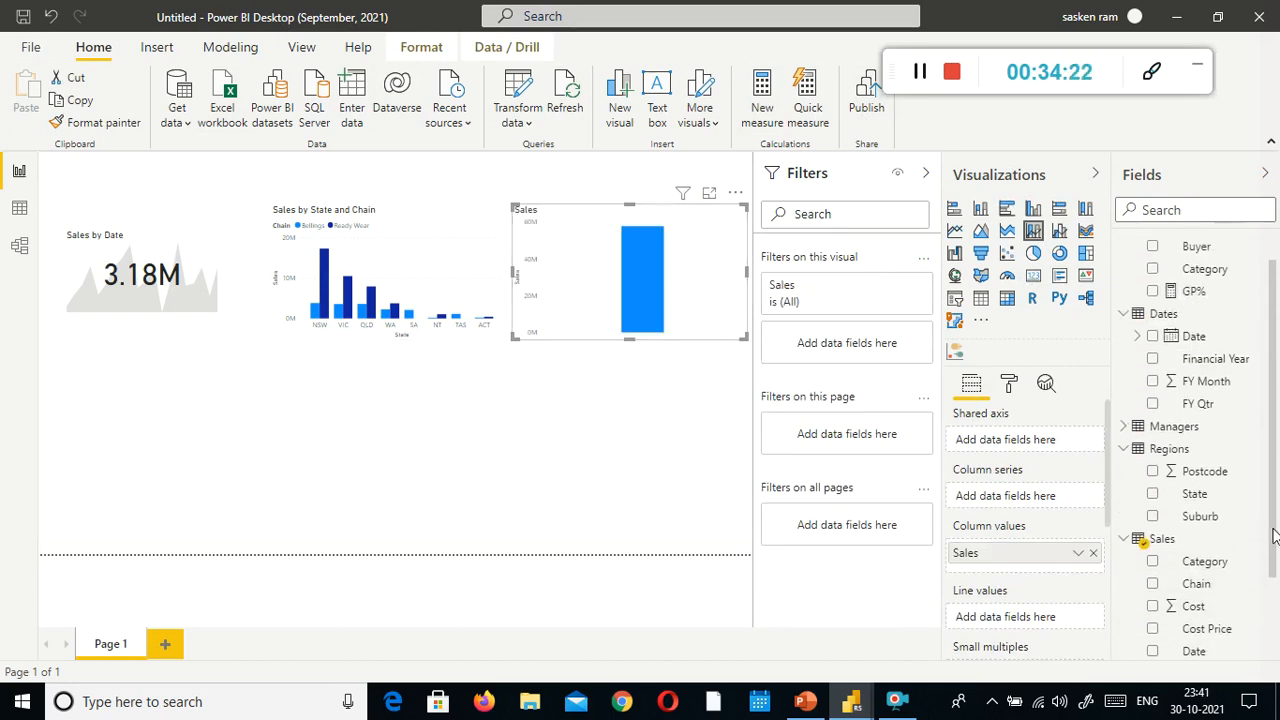
click(1194, 318)
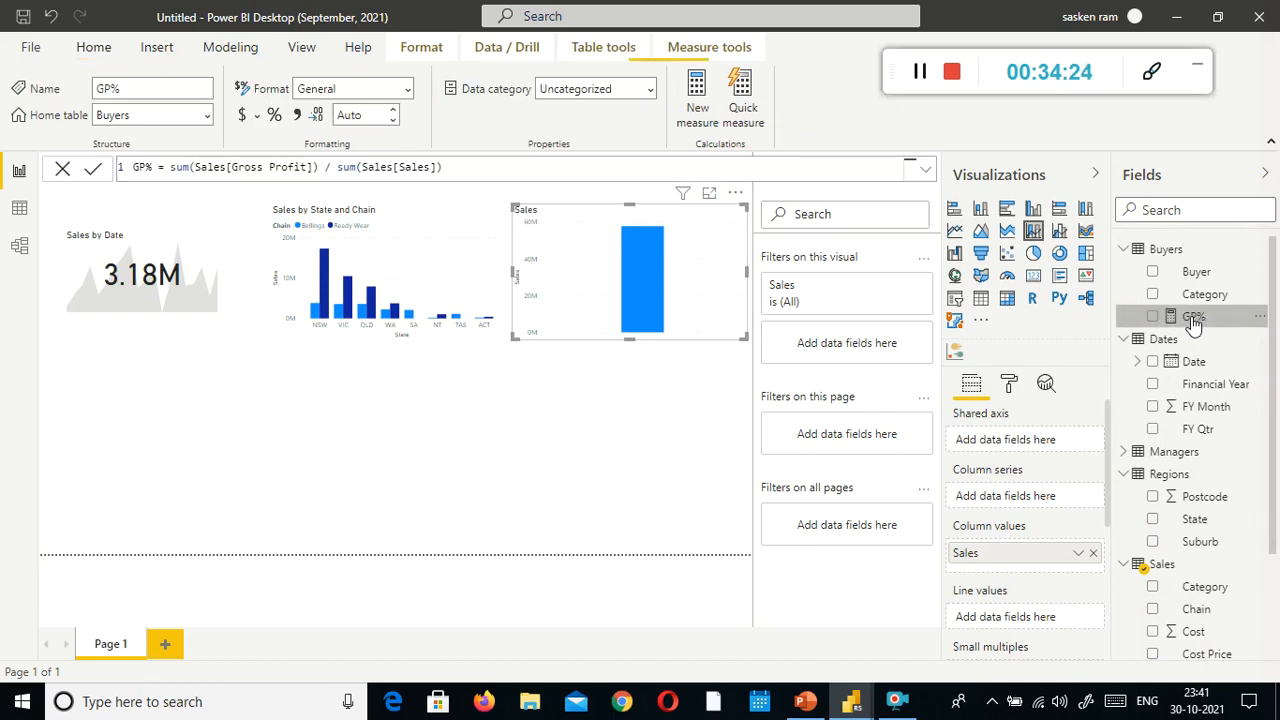
click(207, 115)
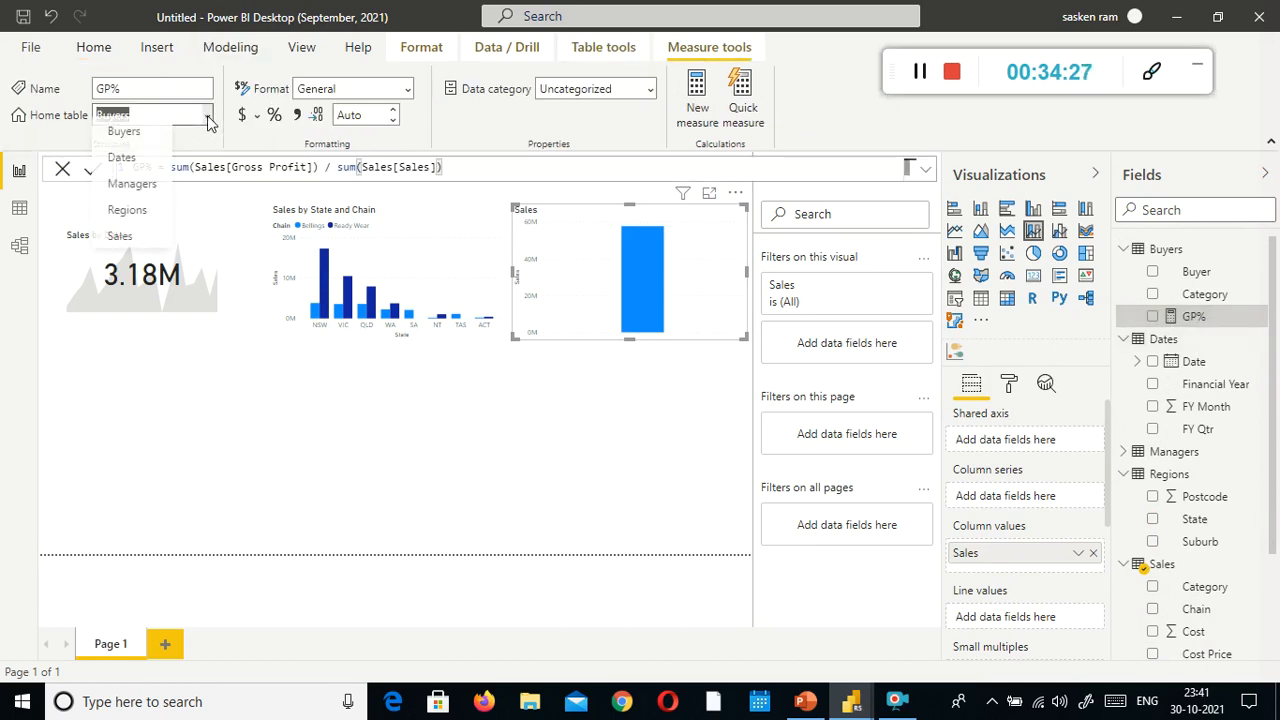
click(126, 246)
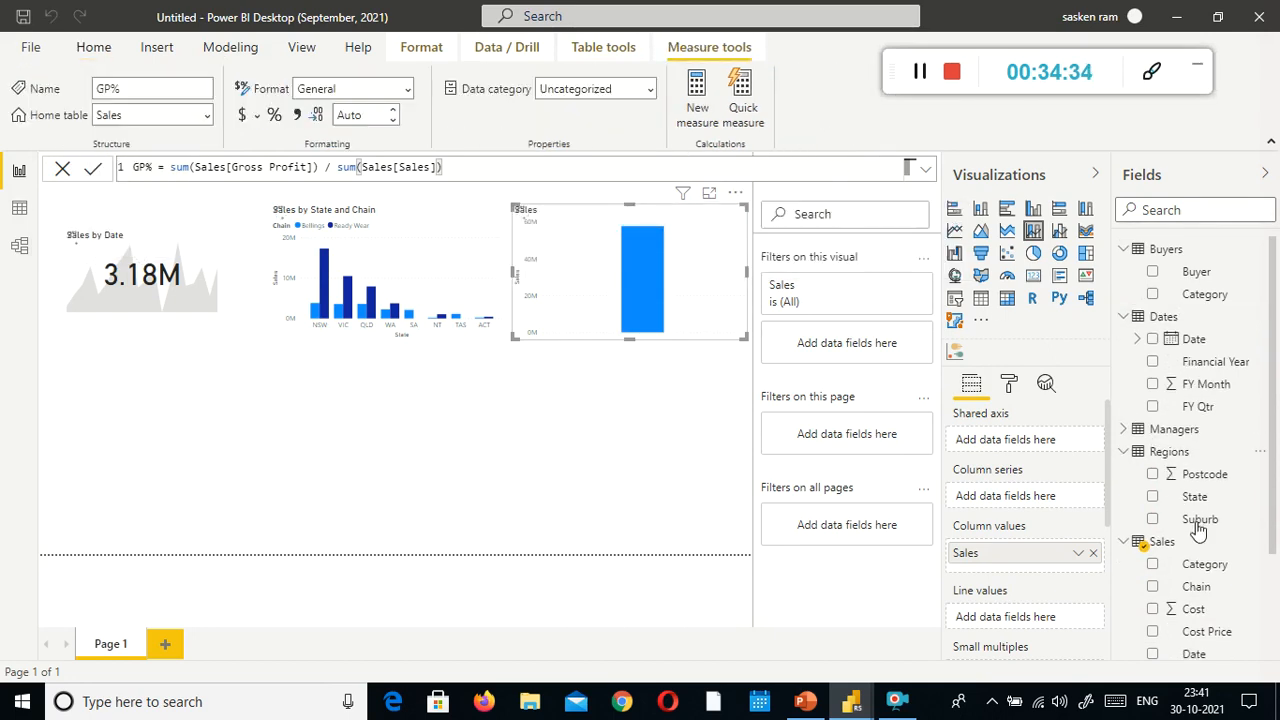
scroll(1240, 486, down, 2)
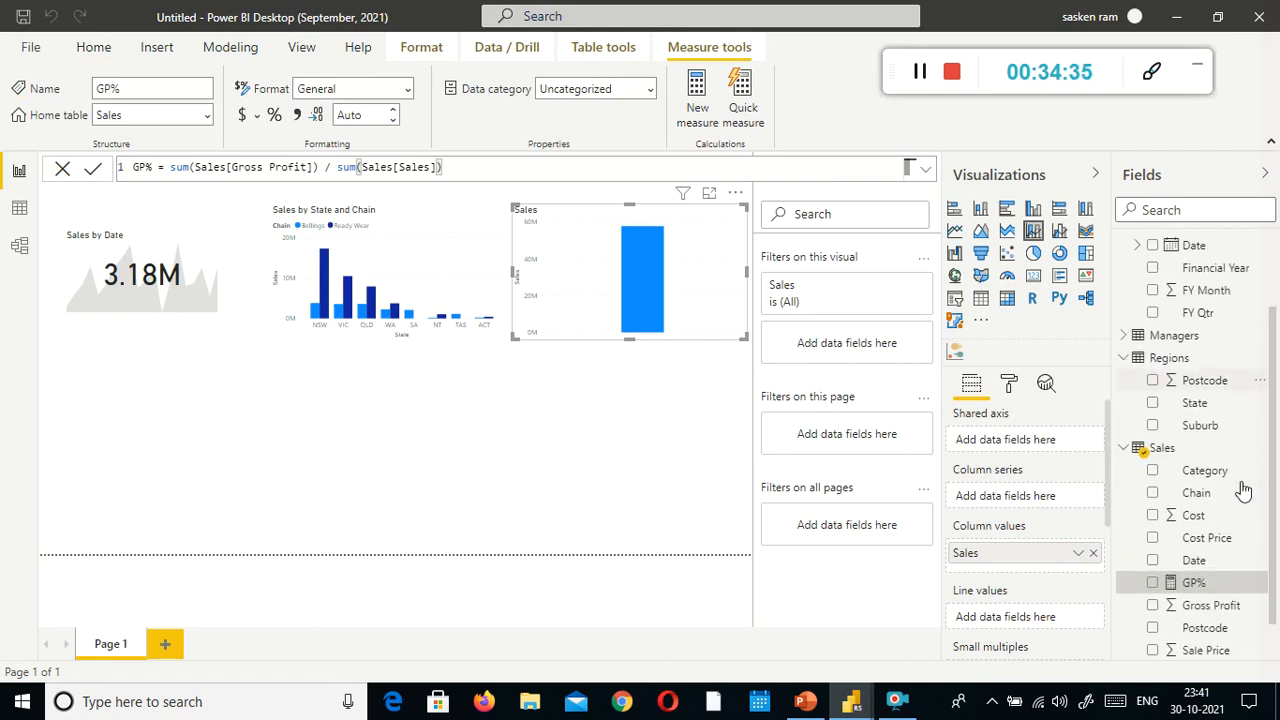
double_click(1200, 582)
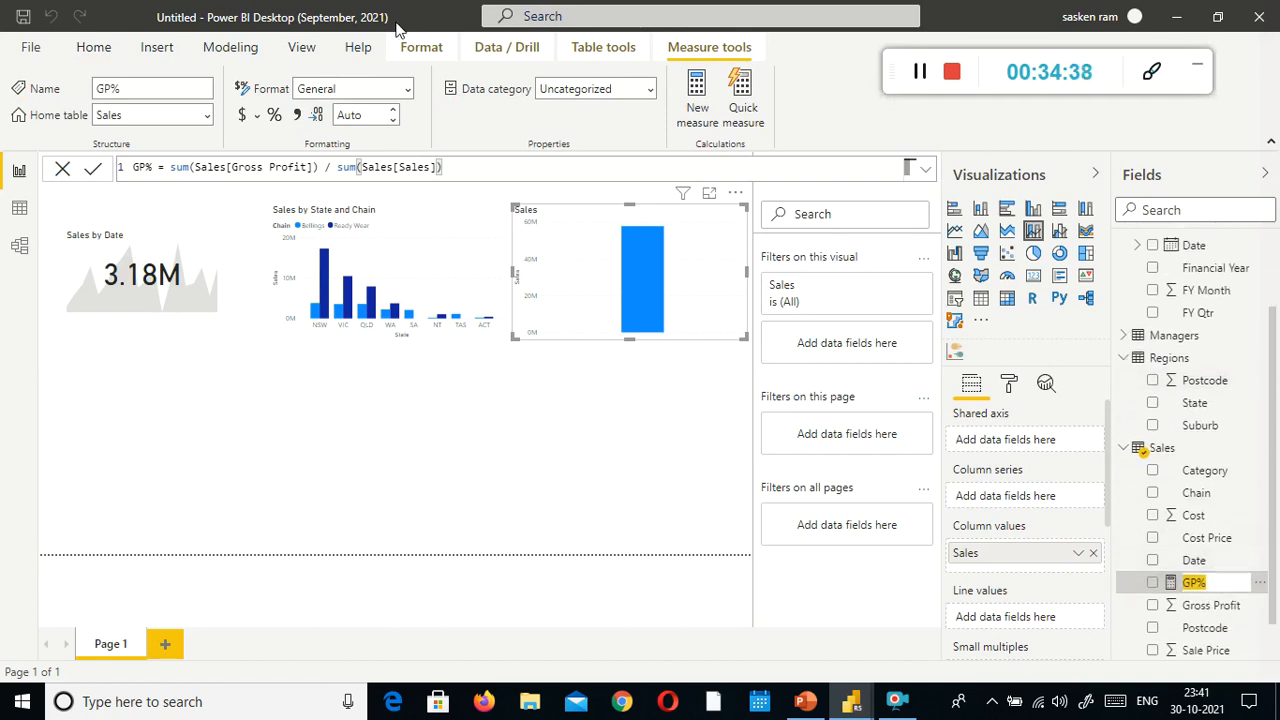
click(662, 611)
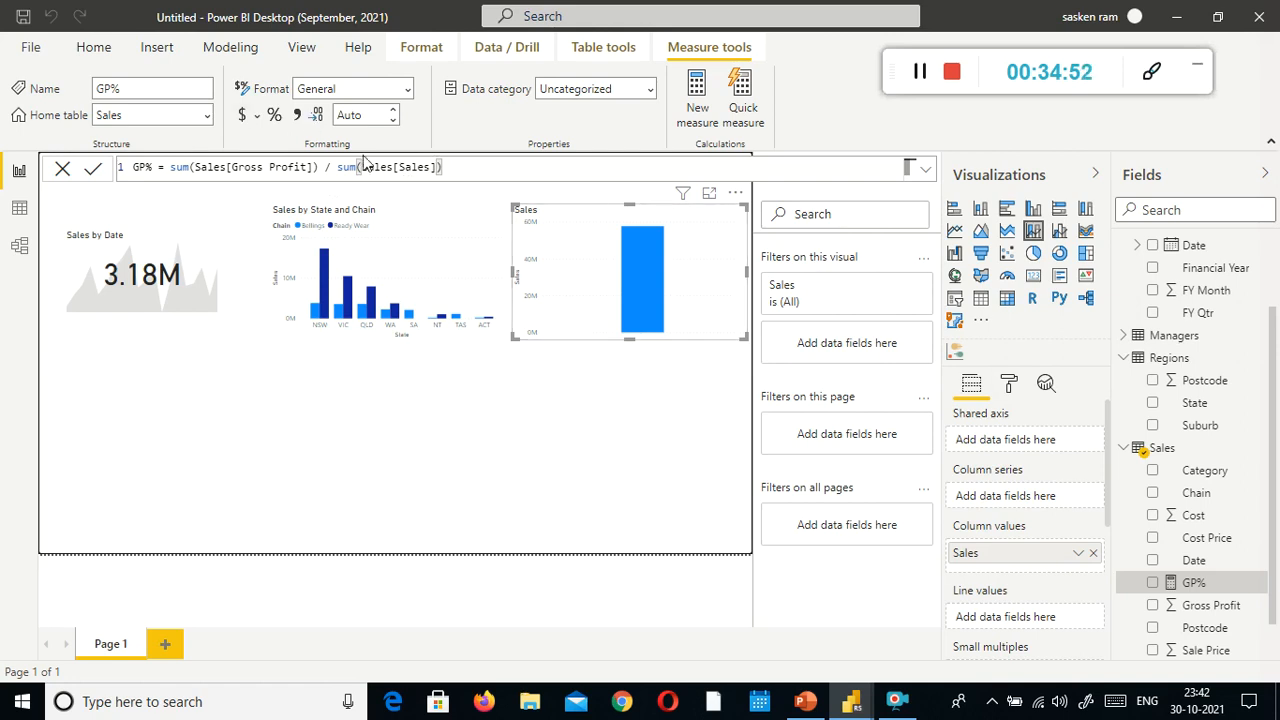
double_click(139, 167)
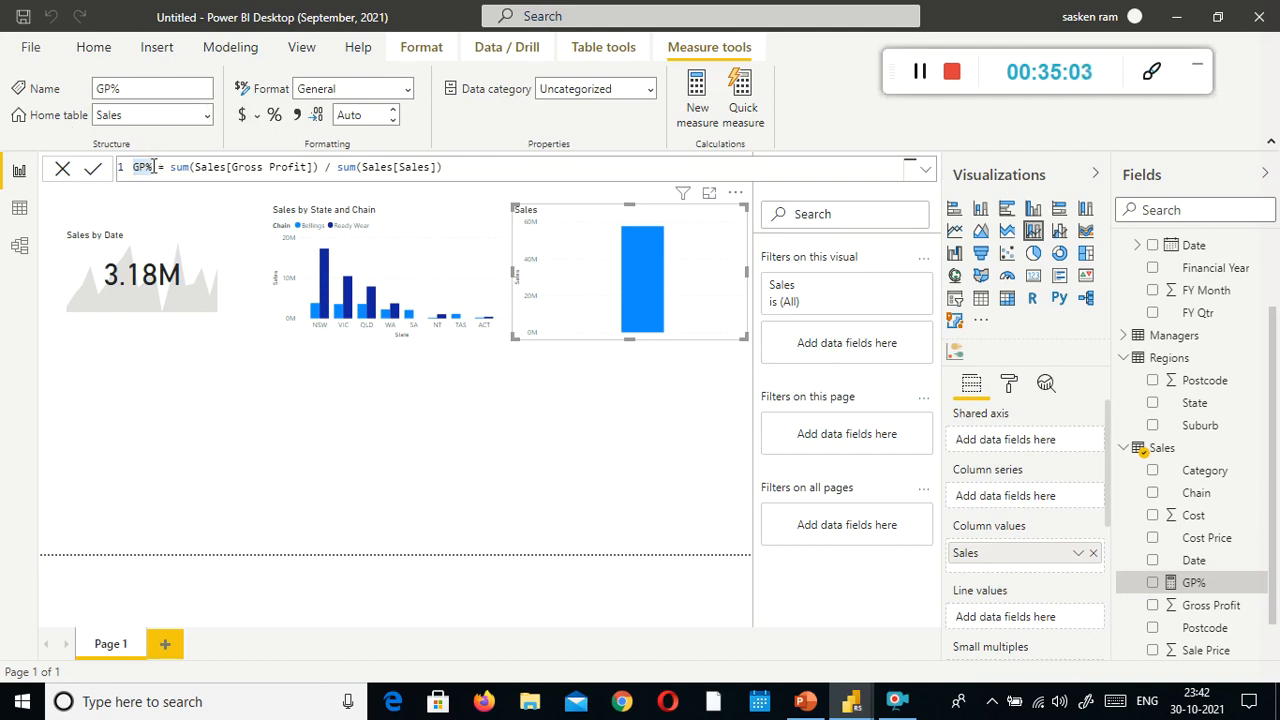
click(207, 115)
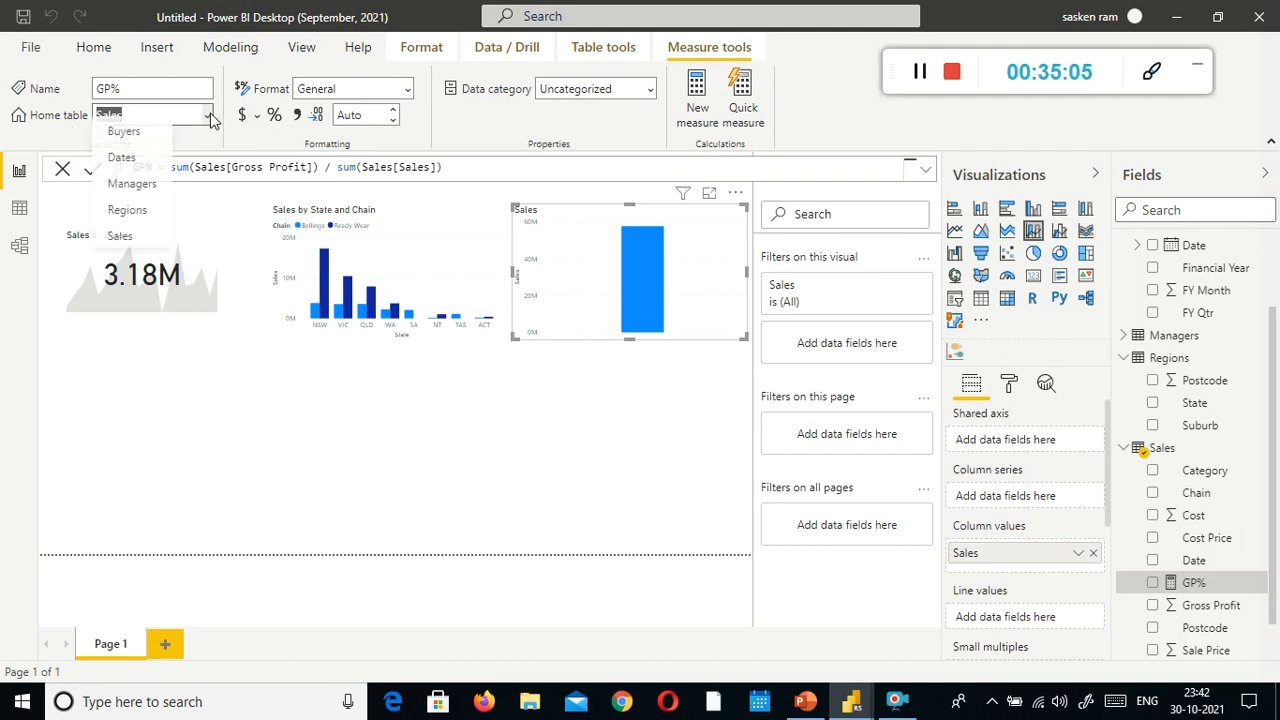
click(120, 245)
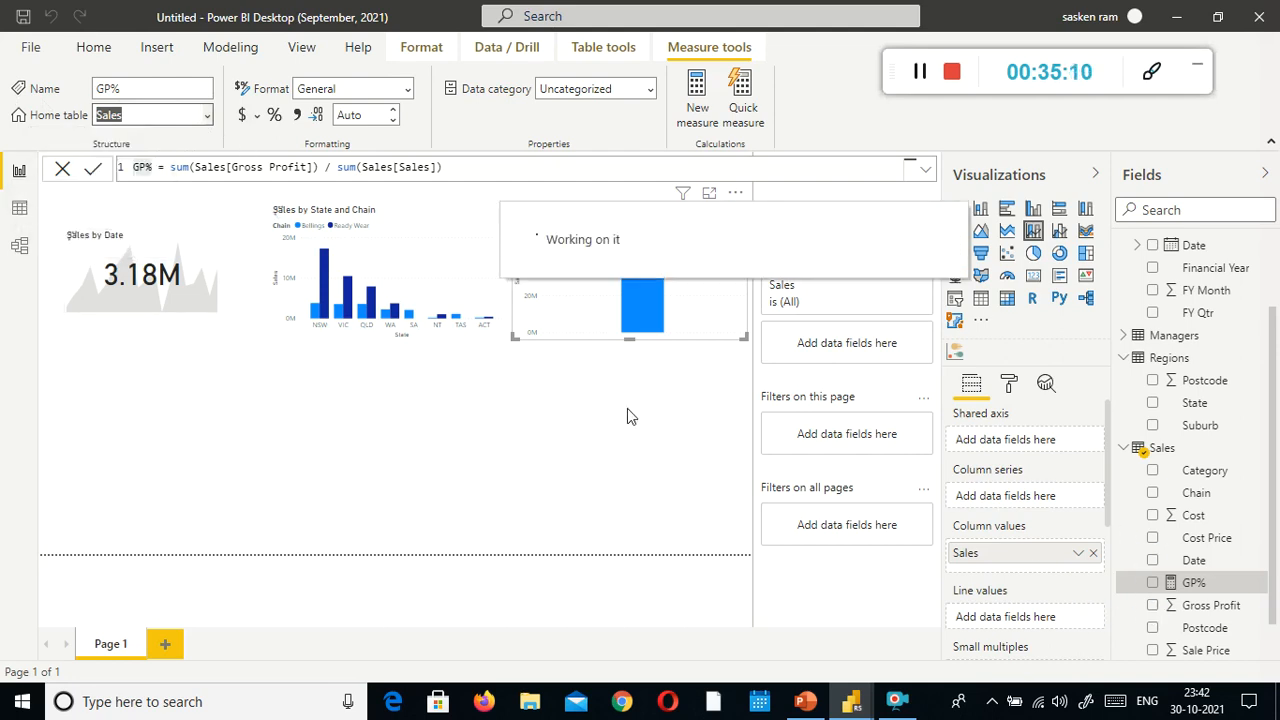
Step: Add GP% and Gross Profit to the combo chart's column values and set FY Qtr as its shared axis
drag(1190, 582, 608, 256)
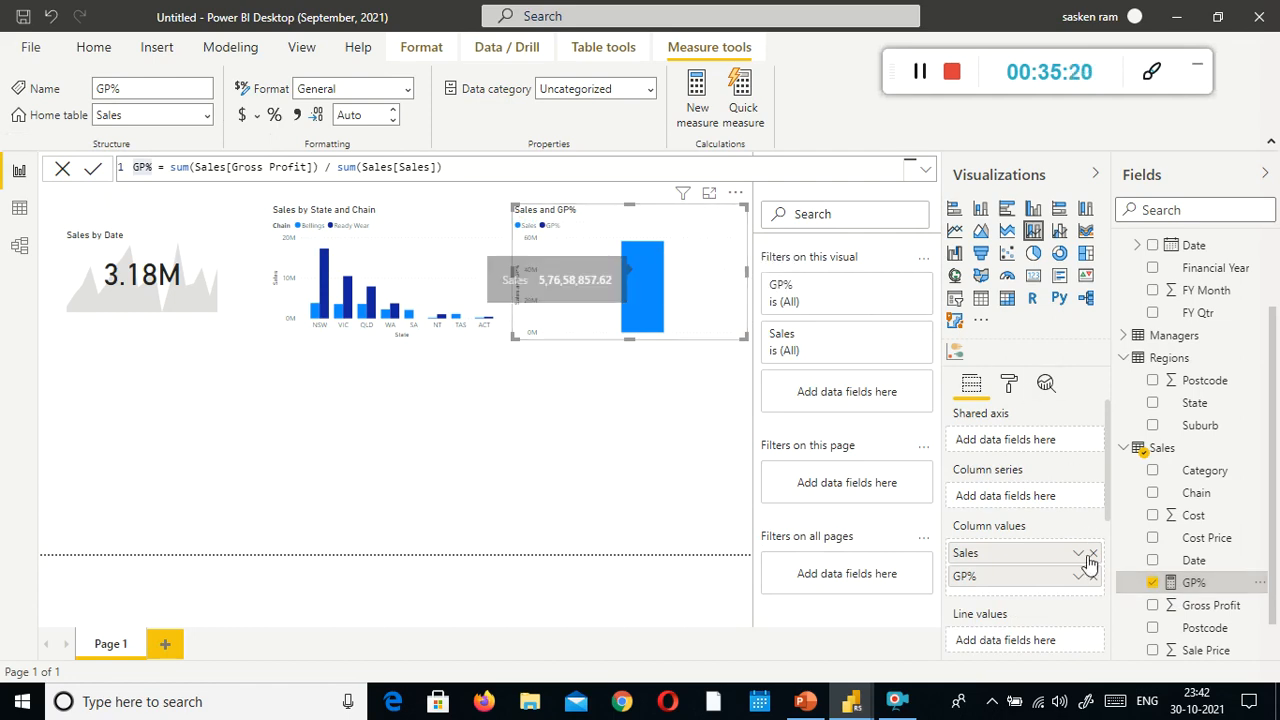
drag(1165, 606, 586, 286)
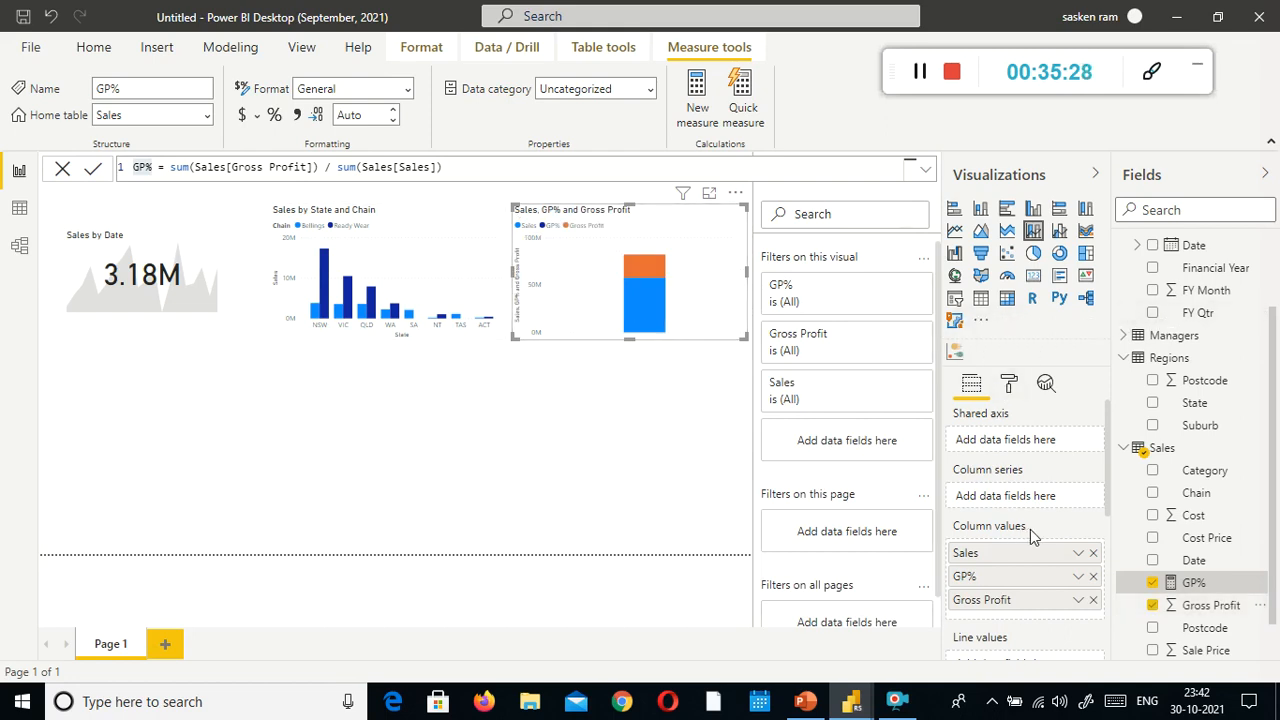
drag(1176, 318, 1002, 452)
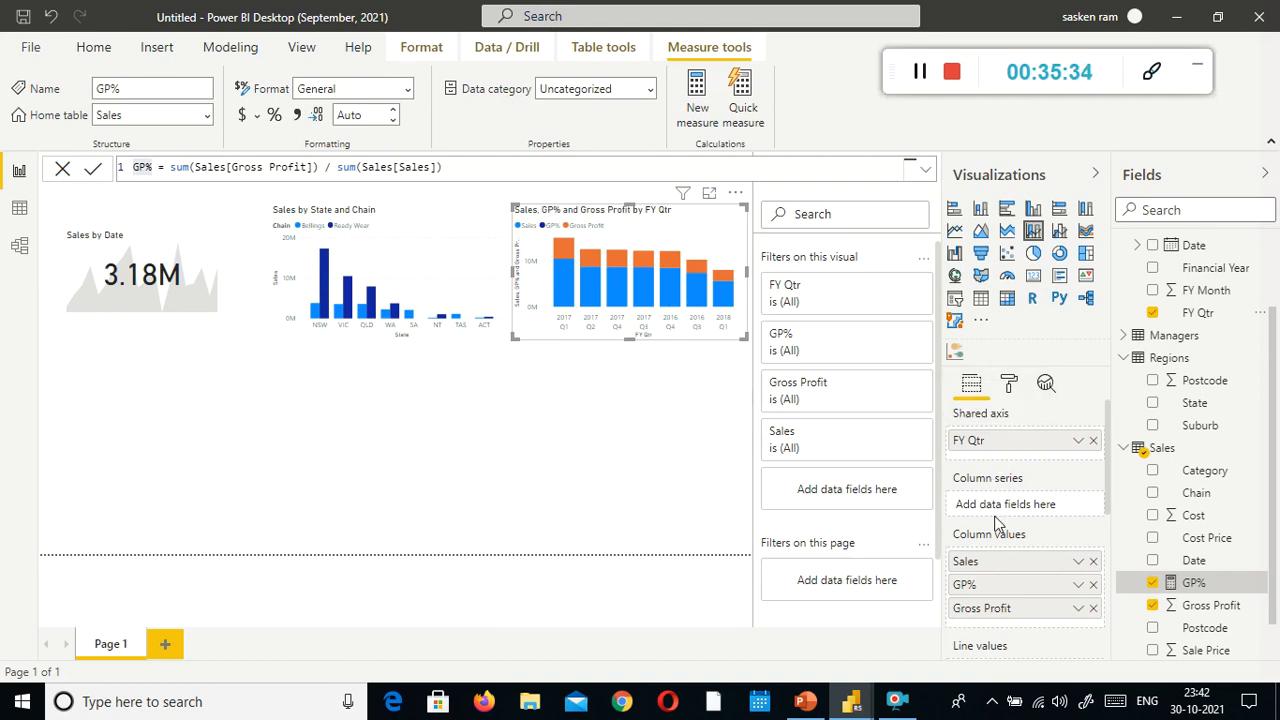
Step: Move Gross Profit from the combo chart's column values to its line values and make the chart slightly taller
scroll(1060, 523, down, 1)
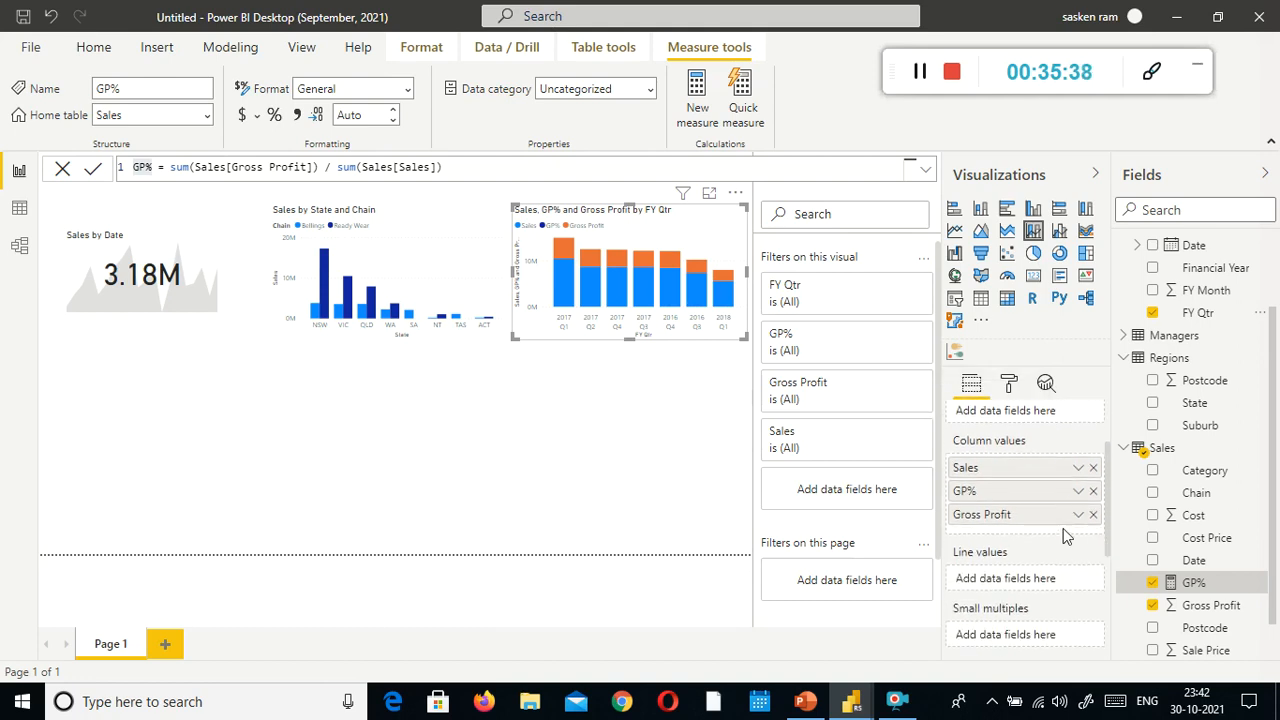
drag(1000, 515, 1010, 596)
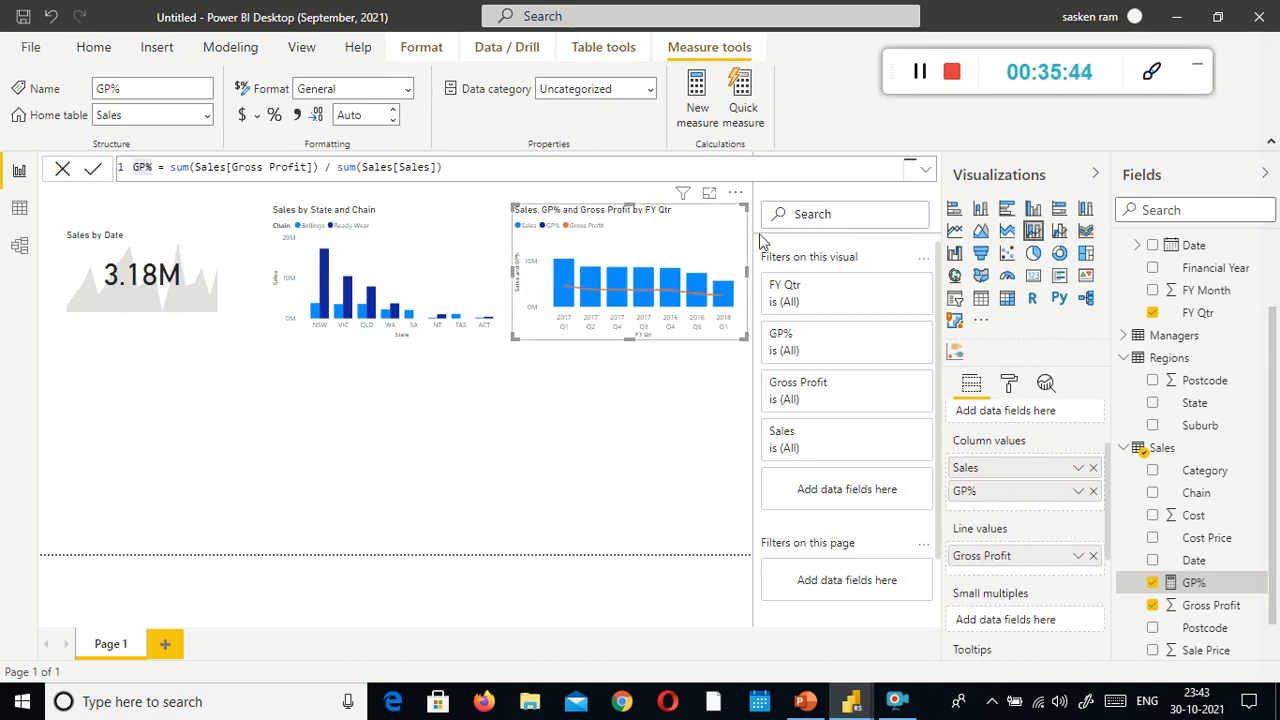
drag(629, 340, 630, 378)
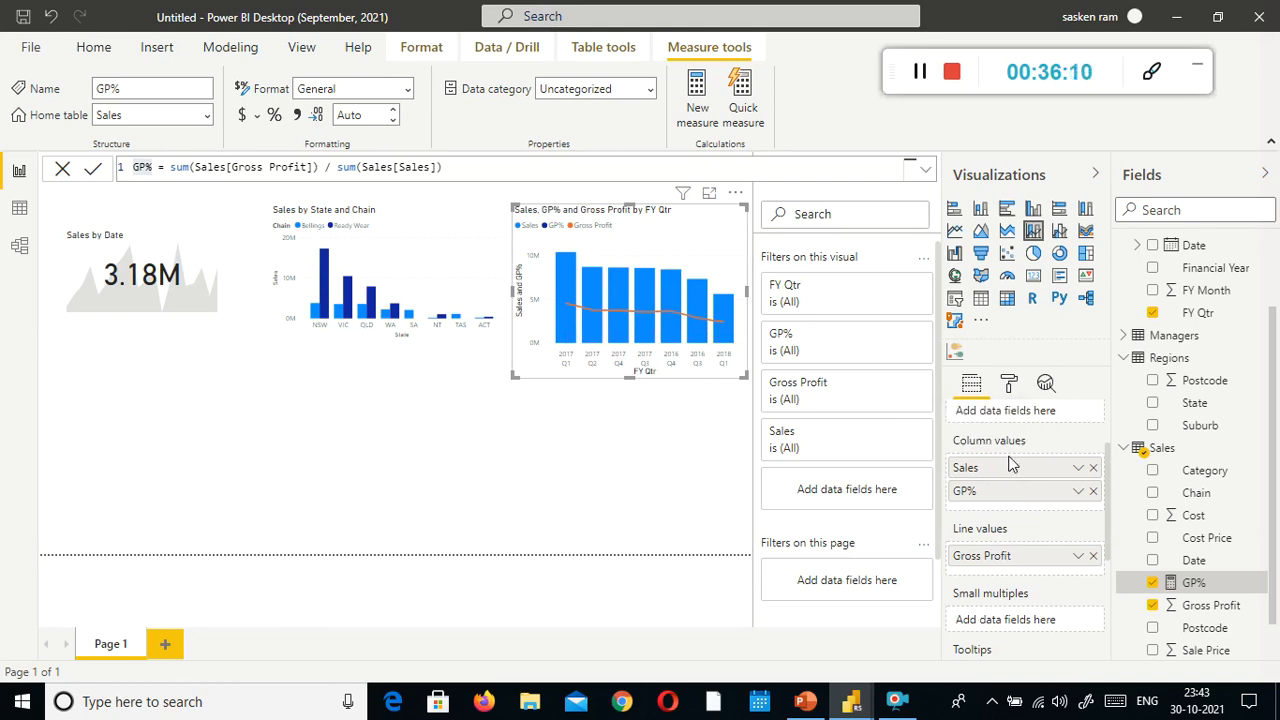
scroll(1020, 538, down, 1)
scroll(1020, 536, down, 2)
scroll(1019, 529, up, 2)
scroll(1040, 485, down, 3)
scroll(1038, 495, up, 4)
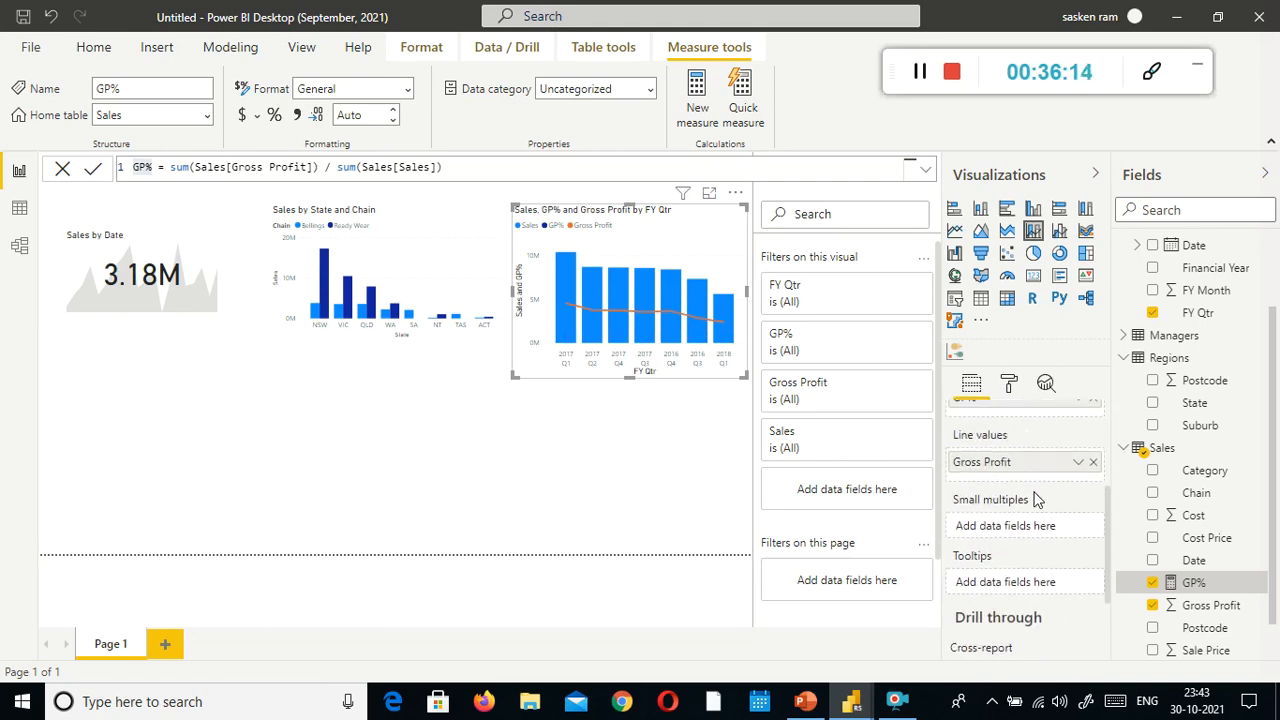
scroll(1038, 500, up, 1)
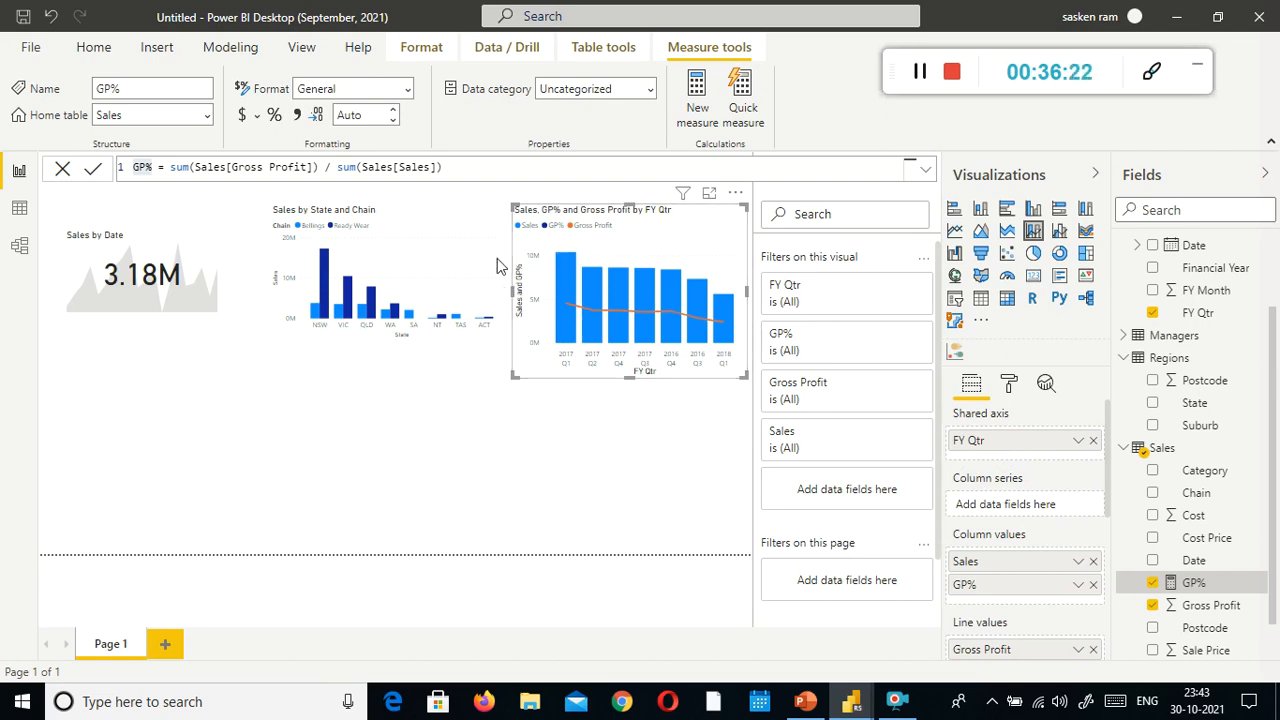
mouse_move(680, 300)
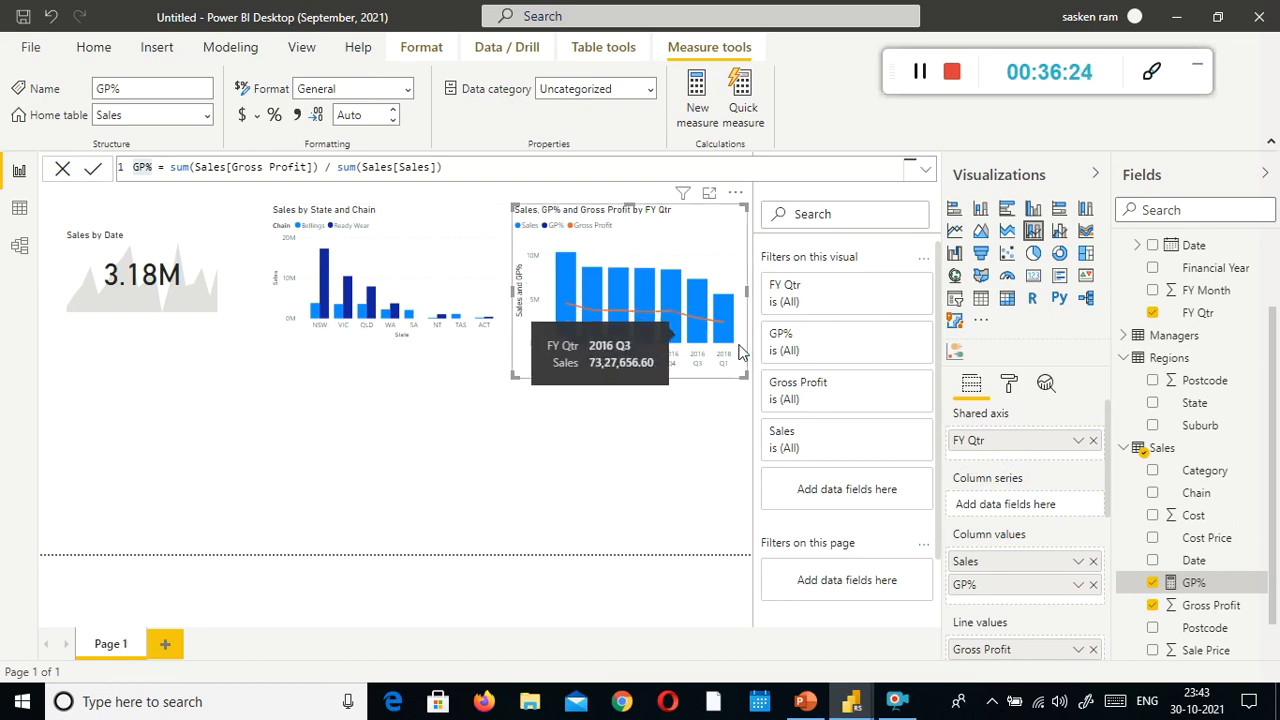
Step: Turn on the combo chart's data labels and set their display units to Millions
click(1009, 386)
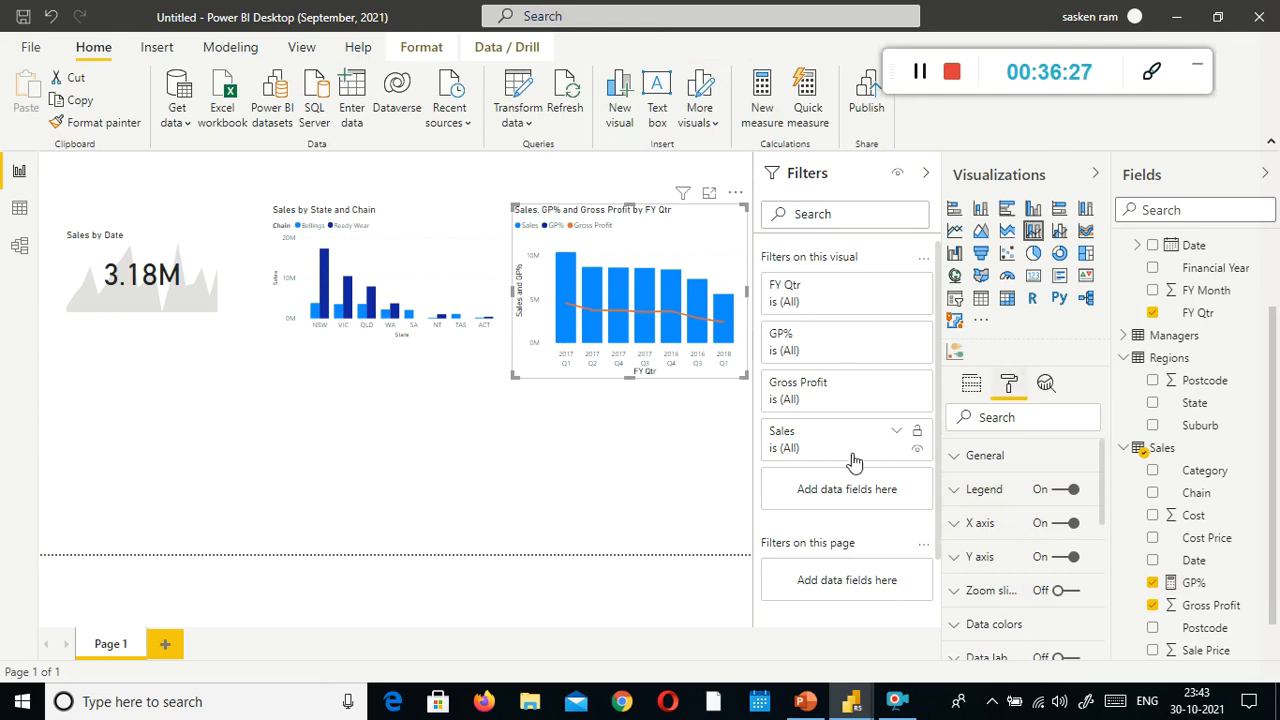
scroll(1043, 578, down, 2)
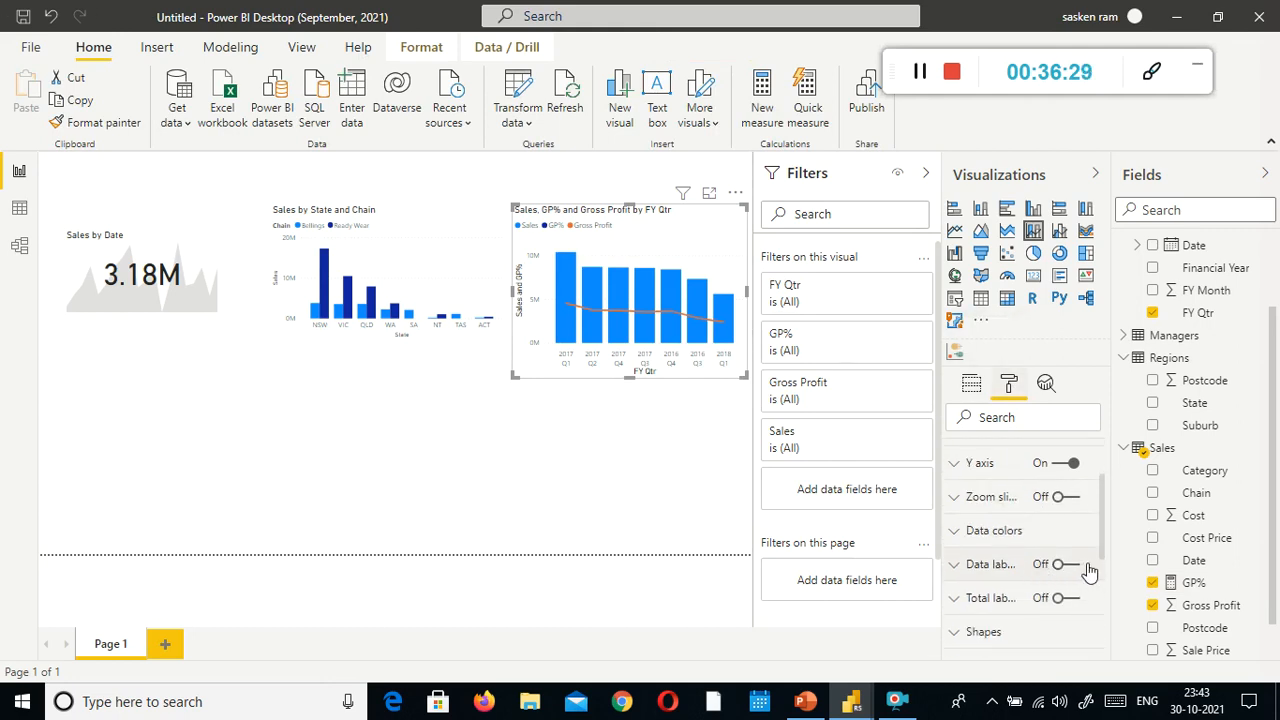
click(1079, 572)
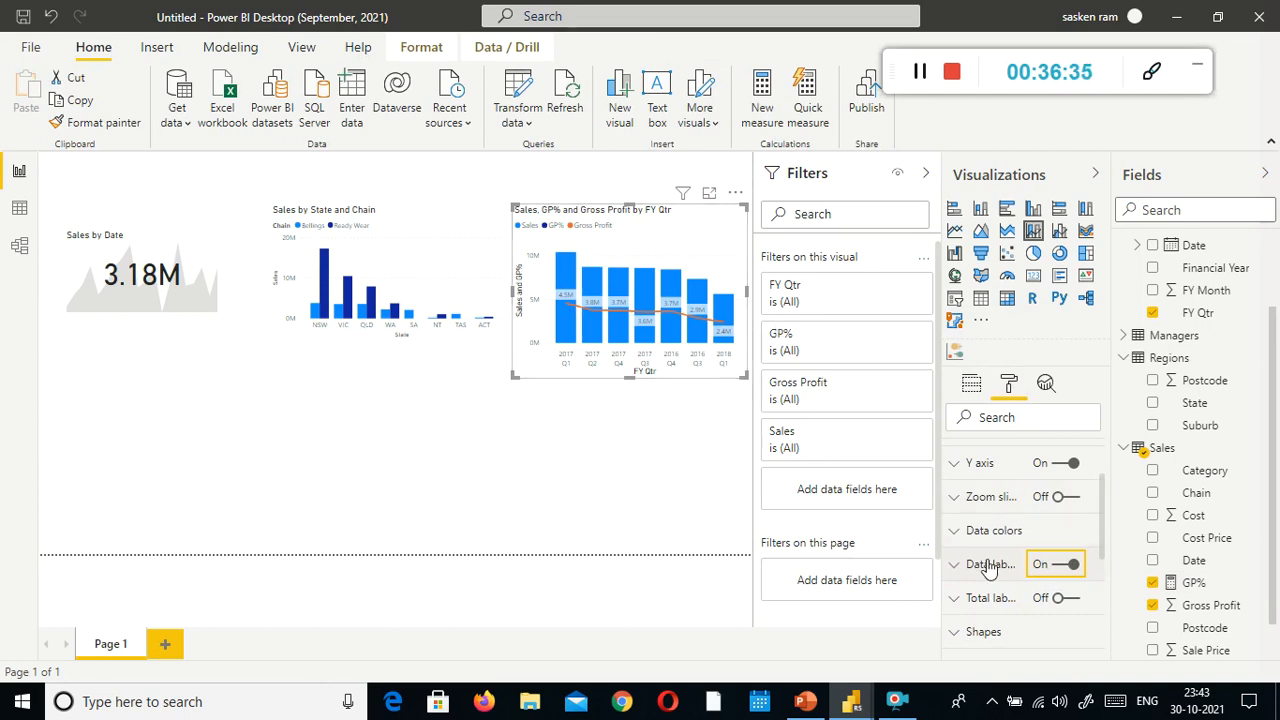
scroll(980, 500, down, 3)
click(955, 474)
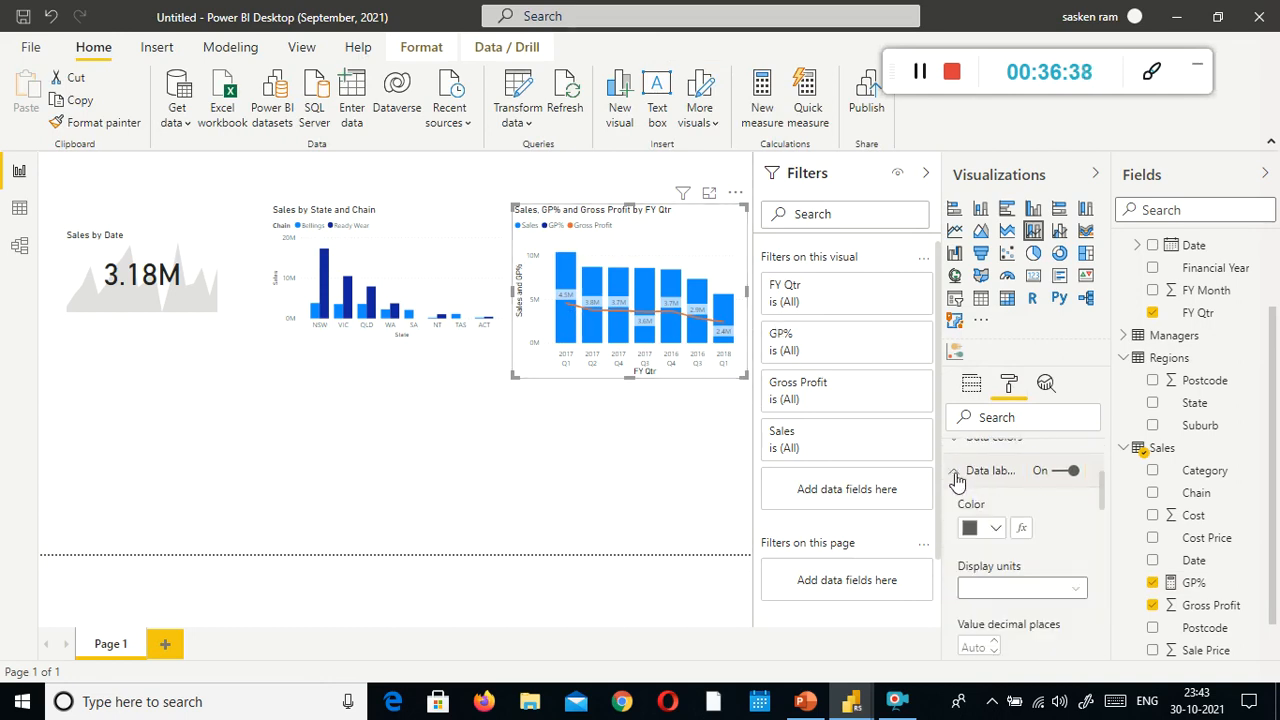
scroll(996, 550, down, 3)
scroll(996, 550, up, 3)
click(1030, 495)
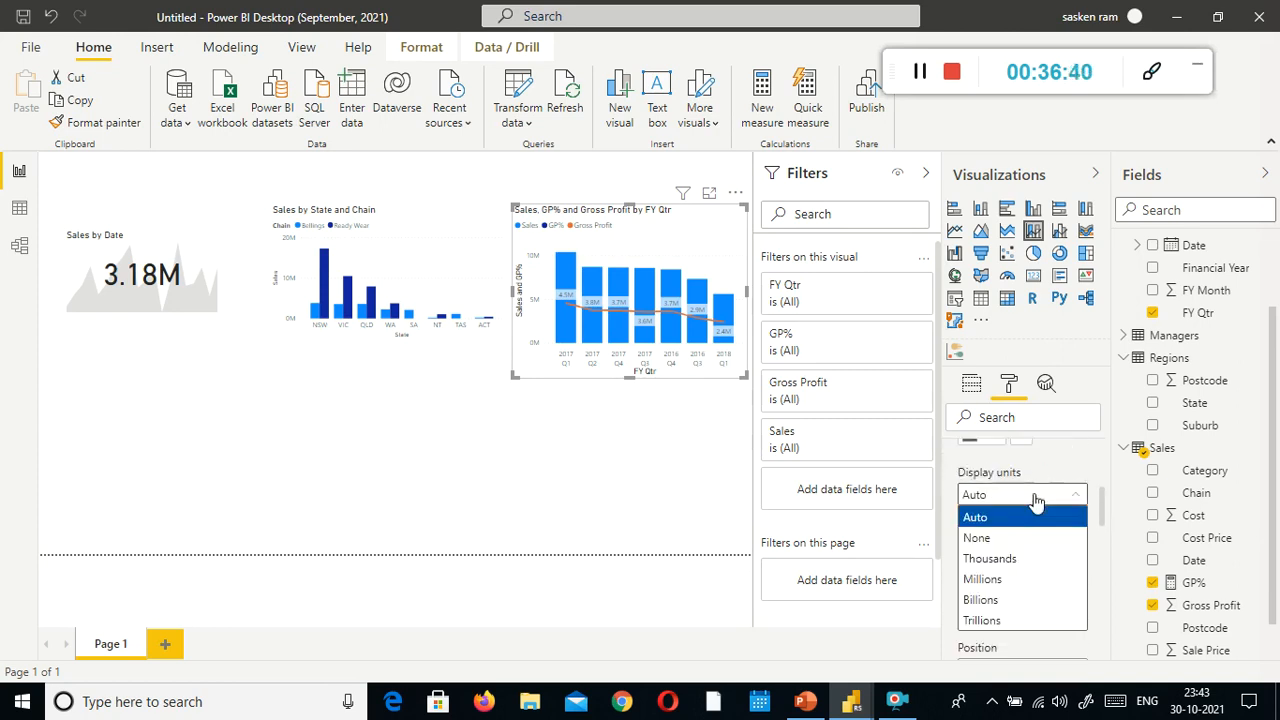
click(1020, 580)
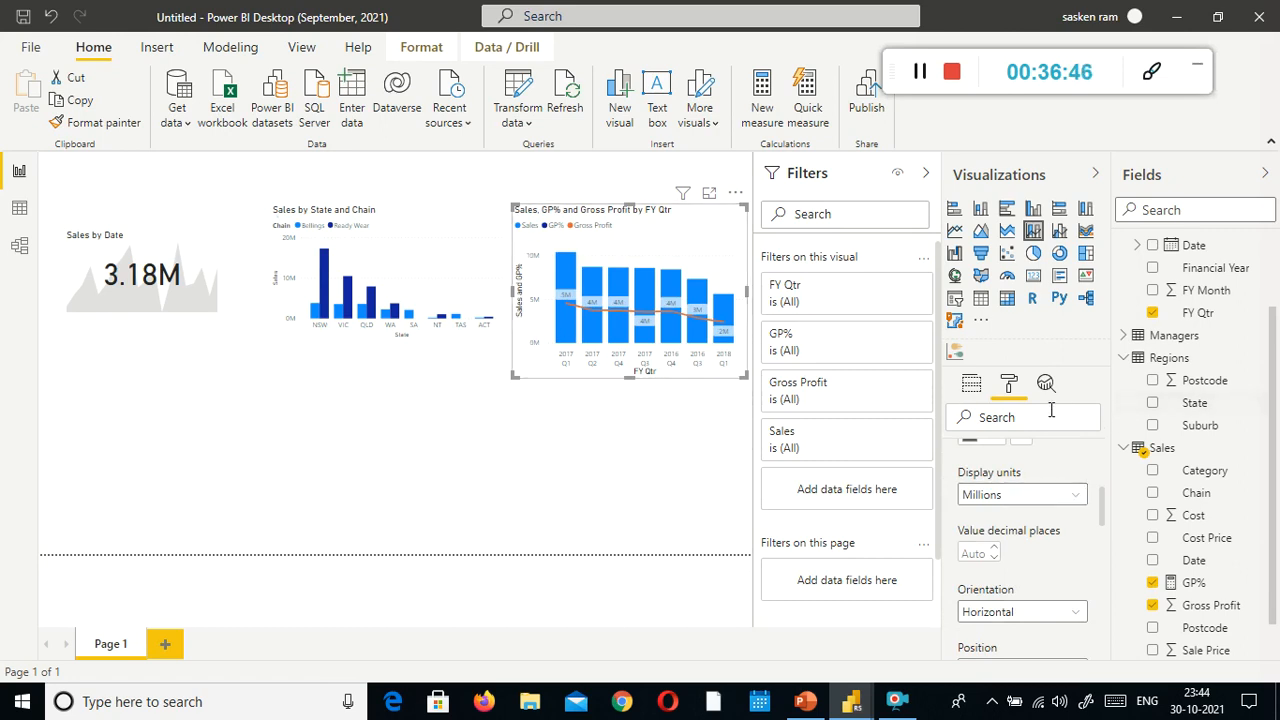
Step: Turn off the Y axis of the combo chart
scroll(1040, 540, down, 5)
scroll(1040, 568, down, 6)
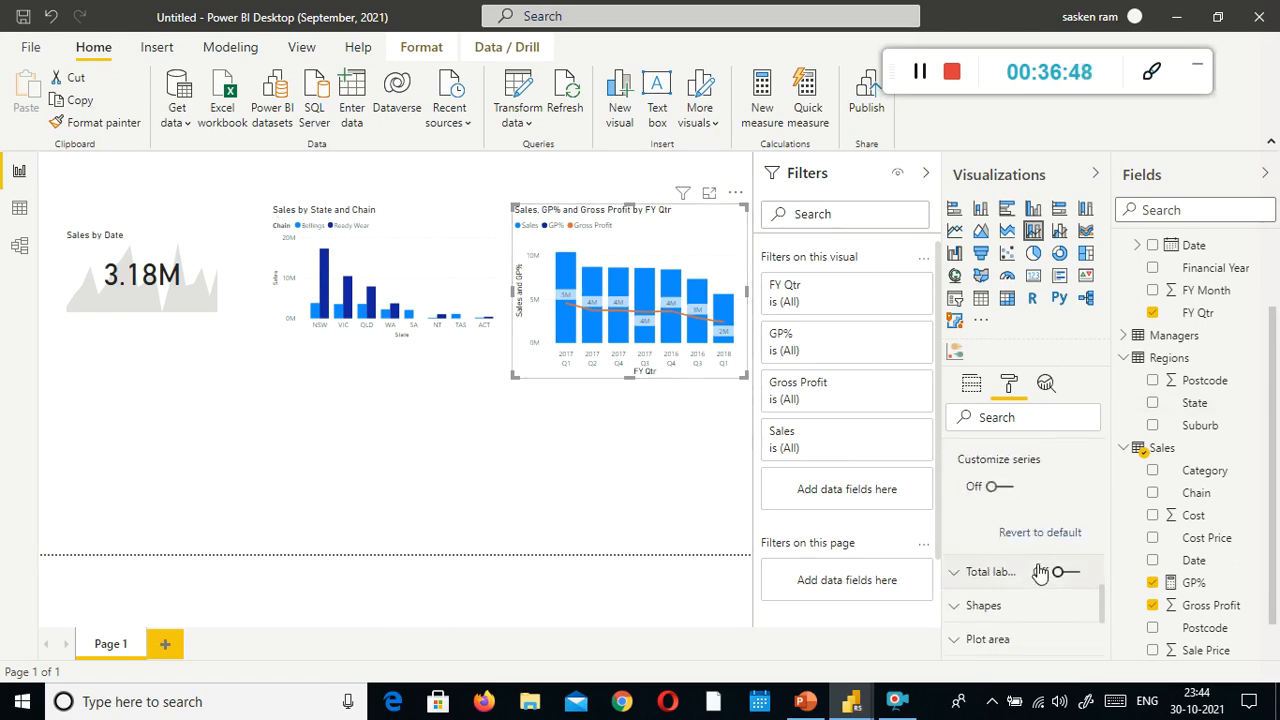
scroll(1025, 570, up, 3)
scroll(1017, 540, up, 10)
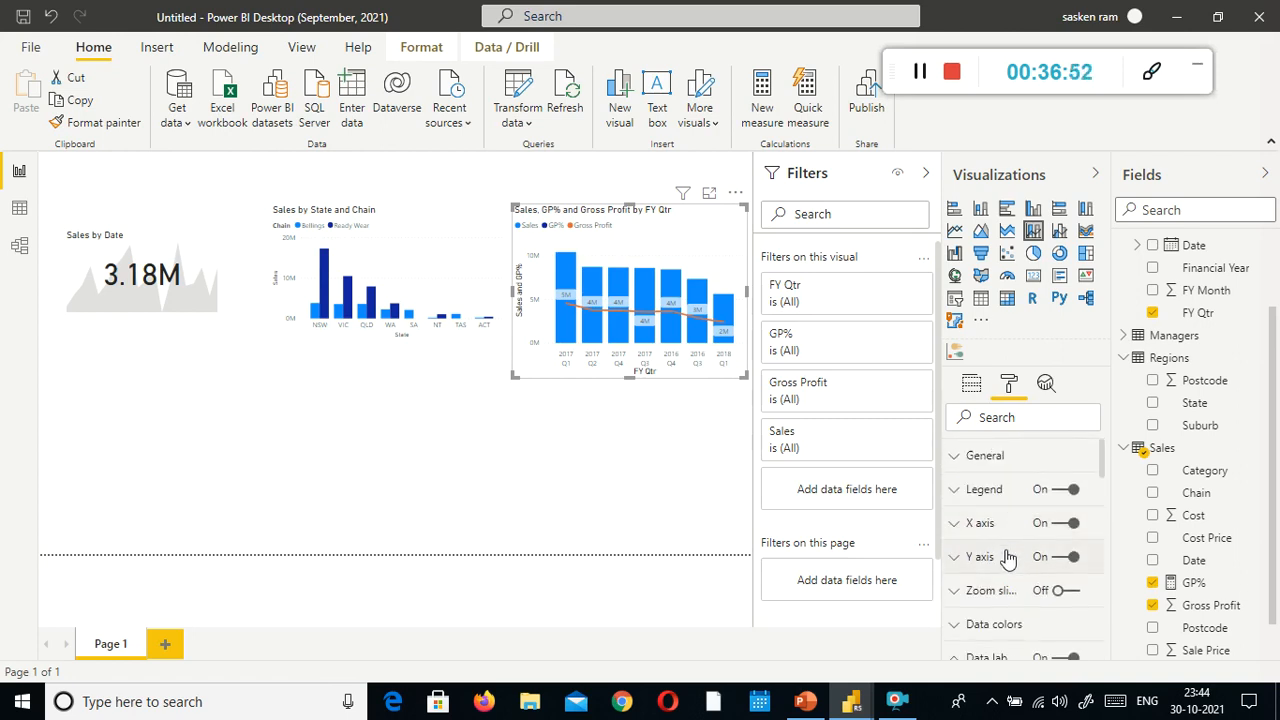
click(1050, 563)
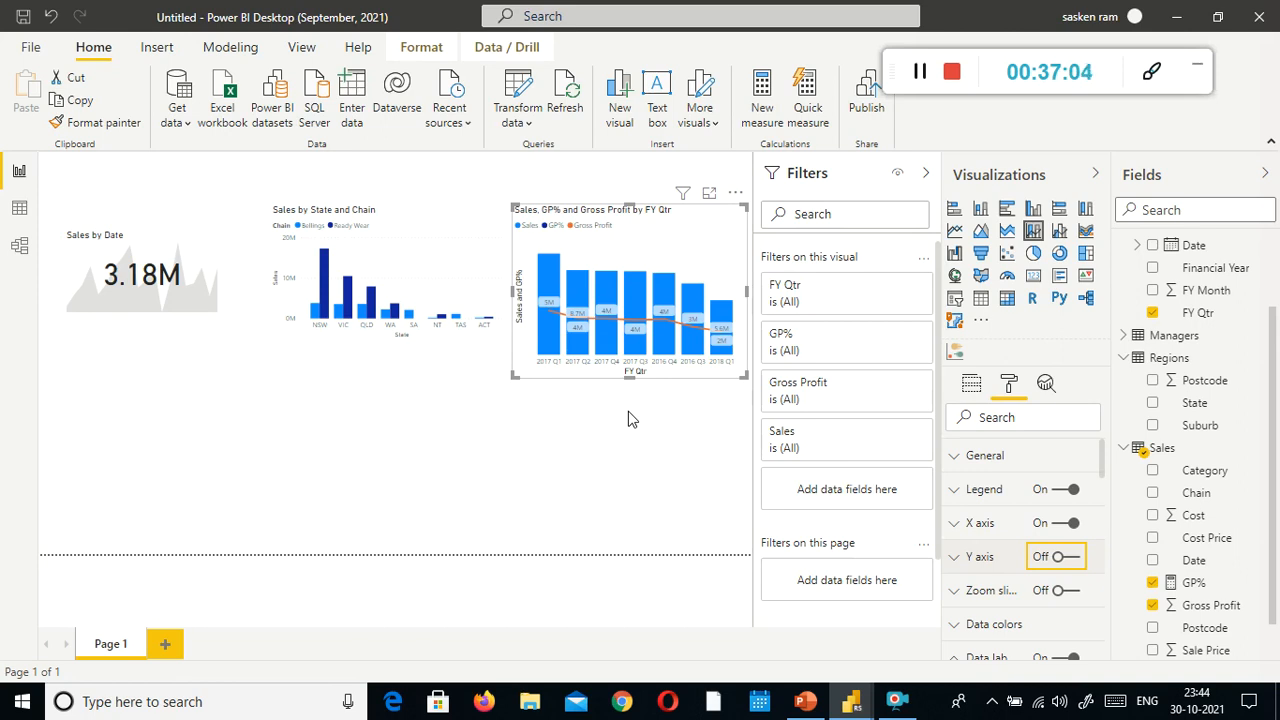
Step: Move the combo chart to the empty lower part of the page and enlarge it in height and width
drag(660, 249, 255, 434)
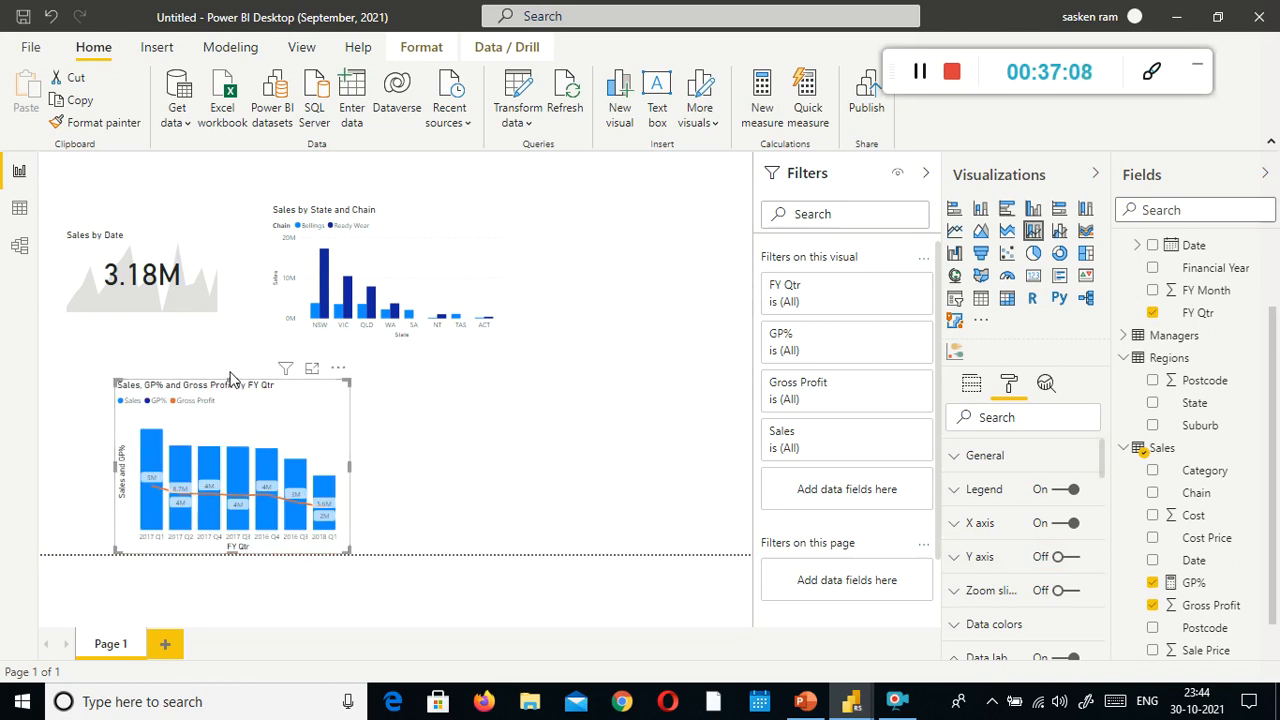
drag(232, 378, 238, 304)
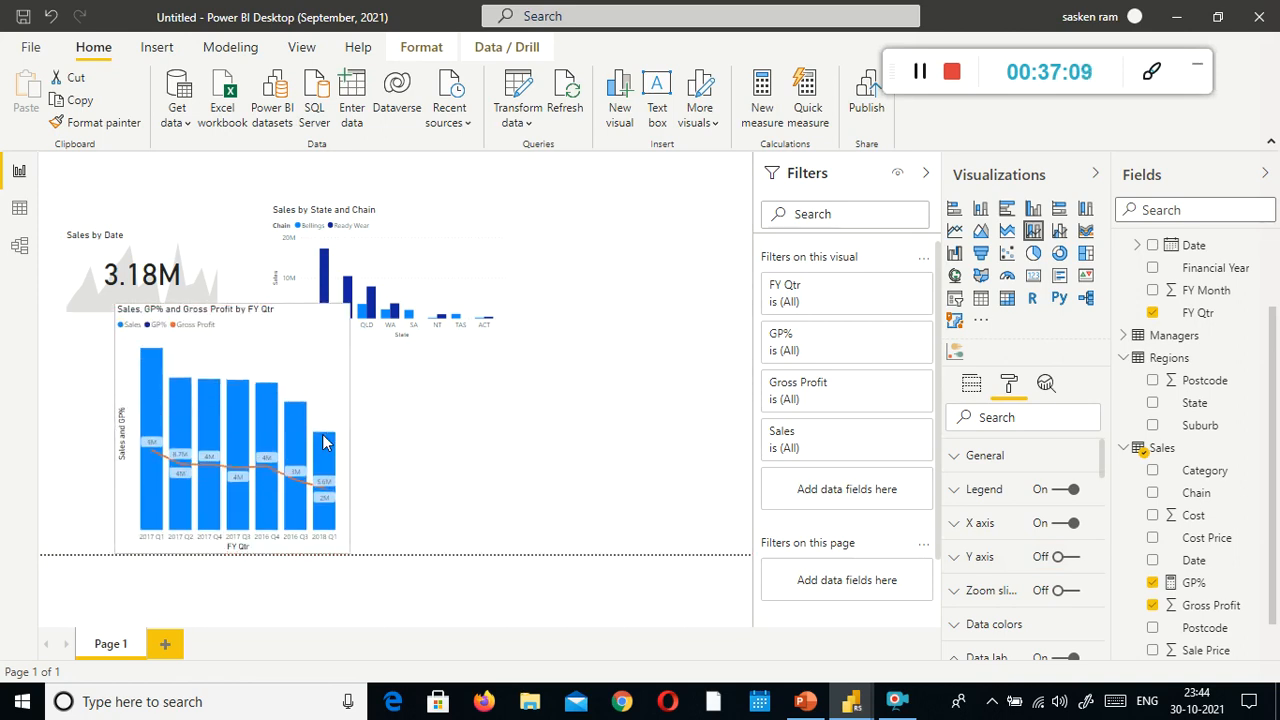
drag(461, 420, 488, 421)
drag(372, 388, 655, 432)
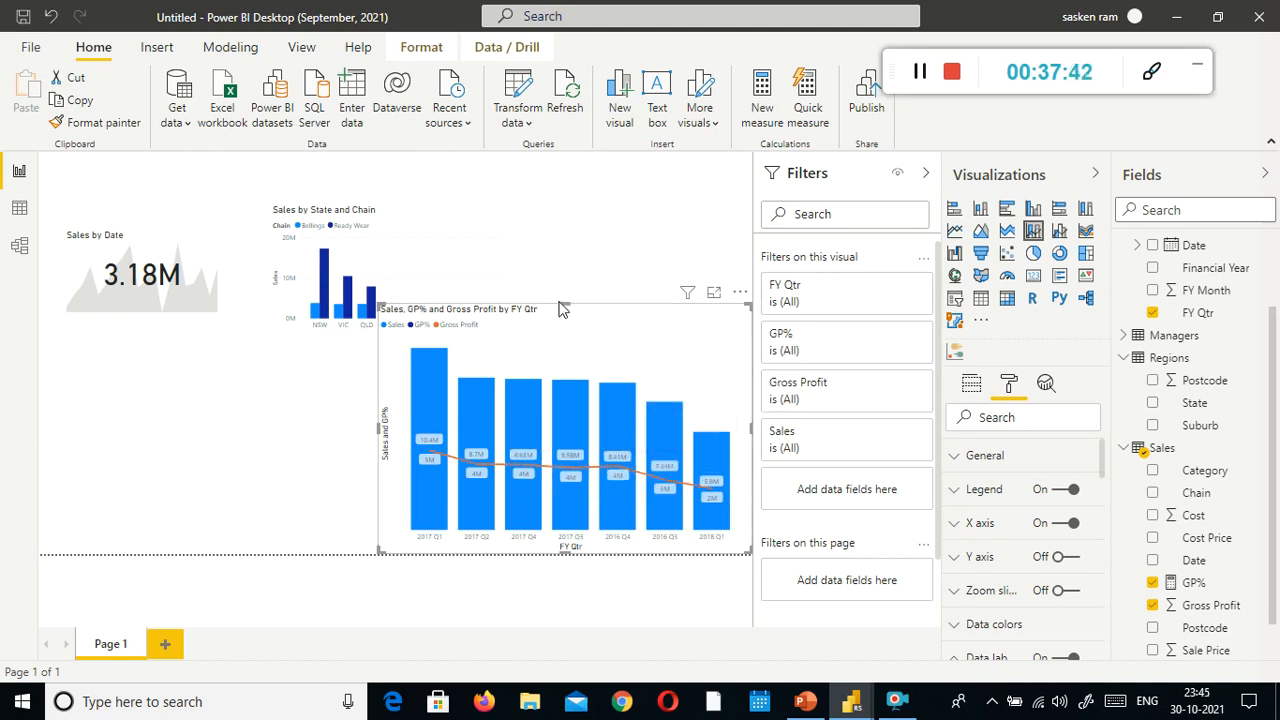
Step: Reduce the combo chart's height and width and place it beside the Sales by State and Chain chart
drag(569, 306, 572, 384)
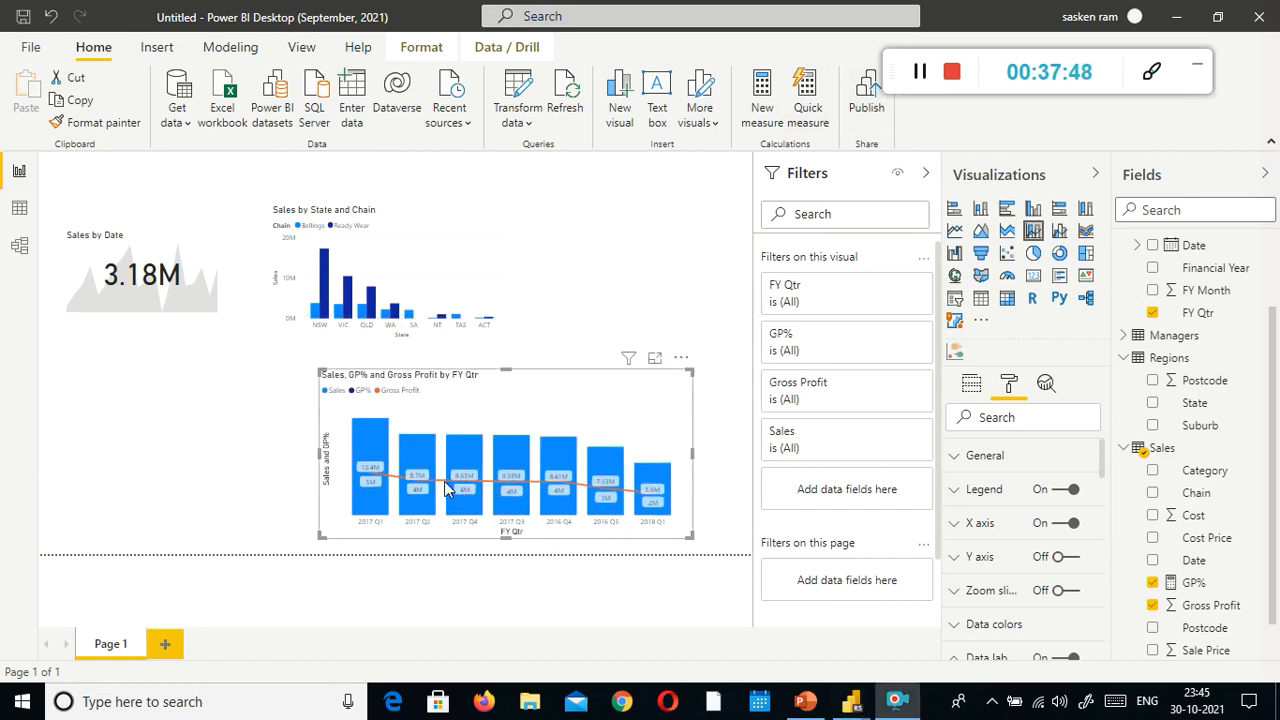
mouse_move(446, 482)
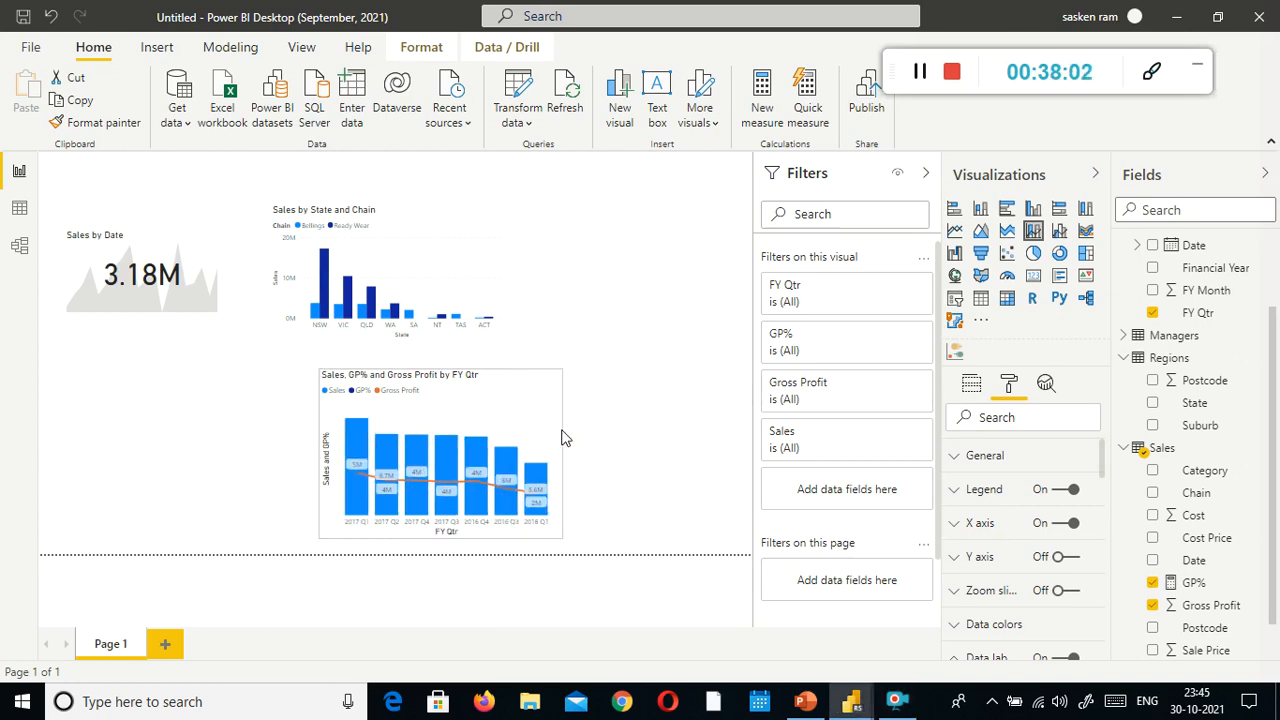
drag(540, 427, 726, 241)
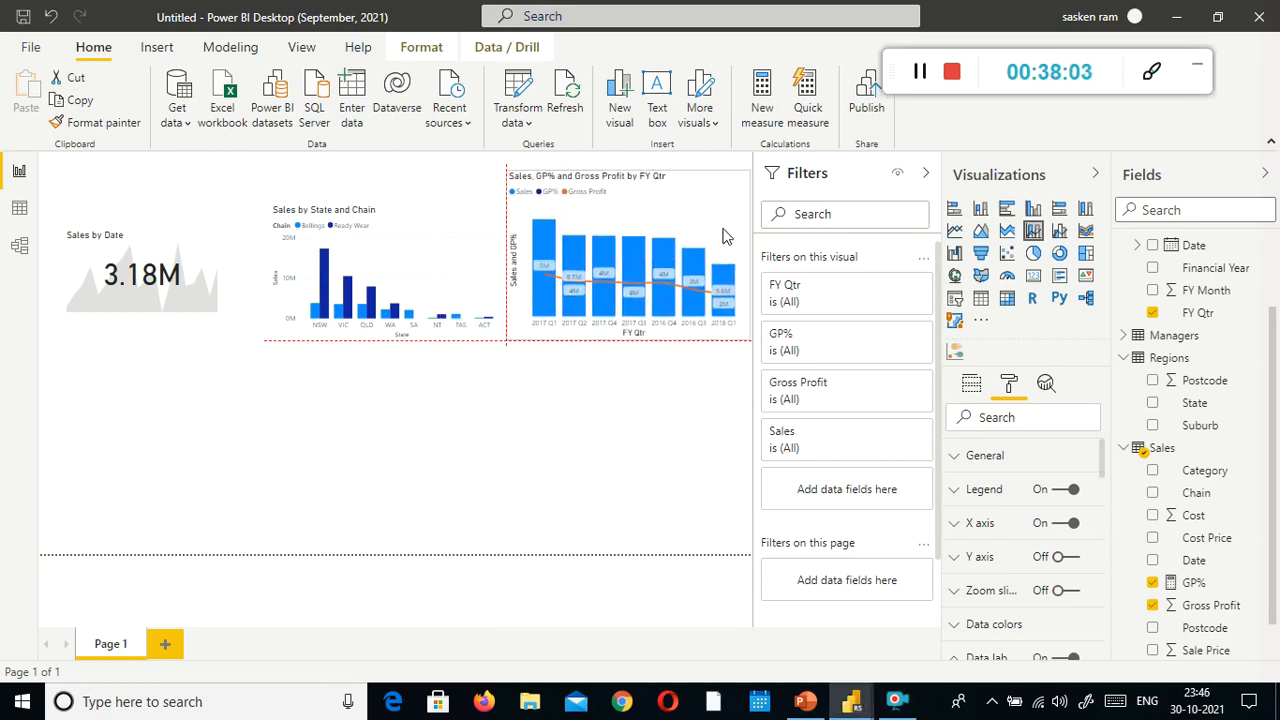
click(627, 422)
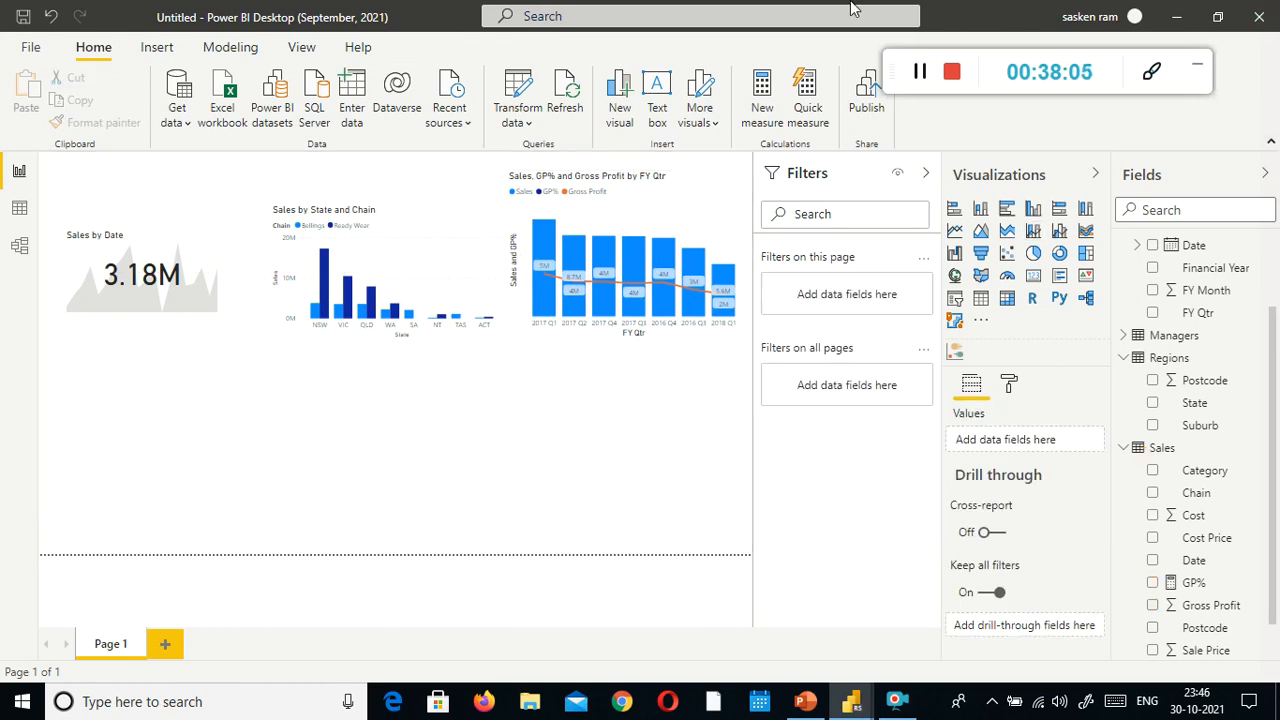
Step: Insert the imported custom visual with a play axis below the charts and enlarge it to fill the free space
click(956, 350)
drag(299, 393, 425, 412)
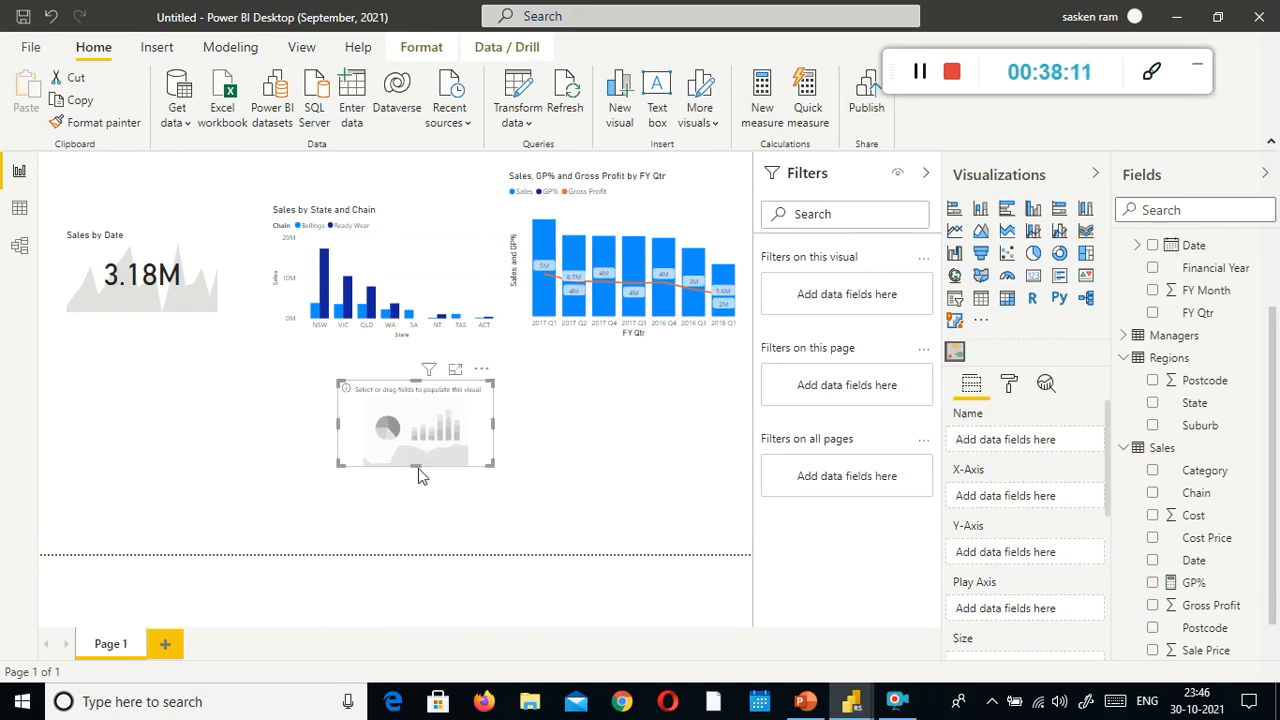
drag(418, 466, 416, 545)
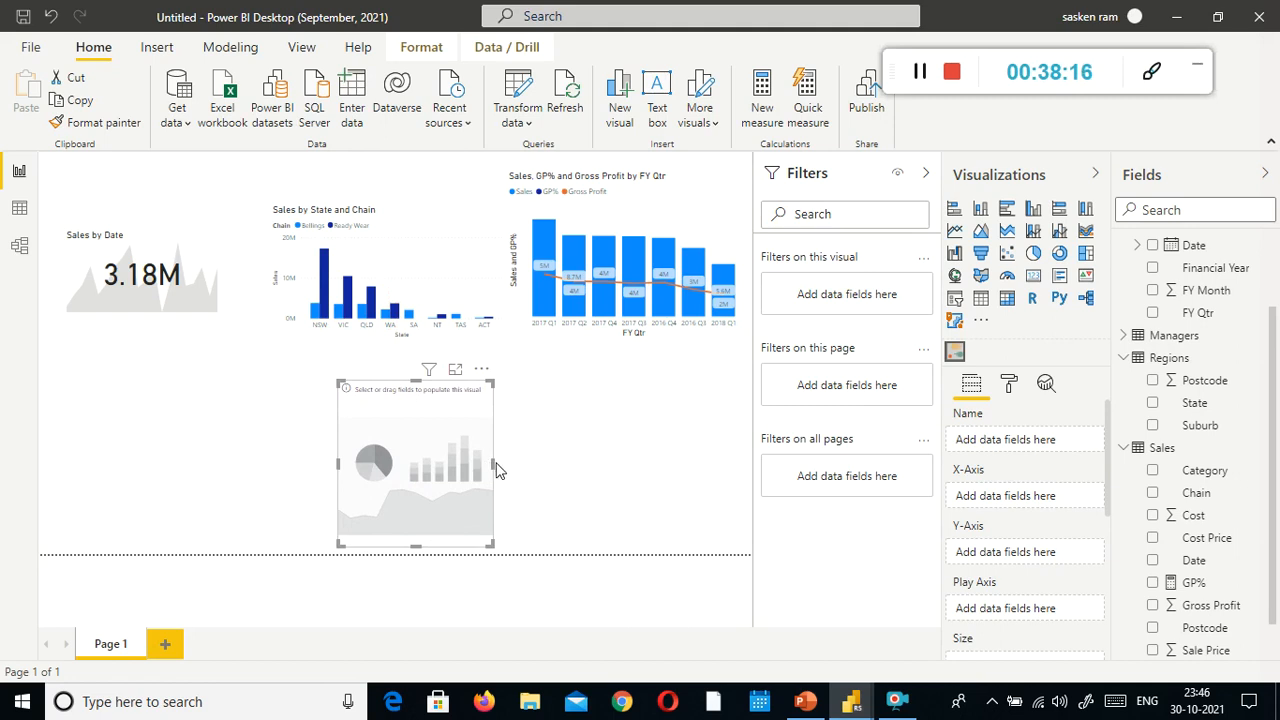
drag(492, 461, 734, 497)
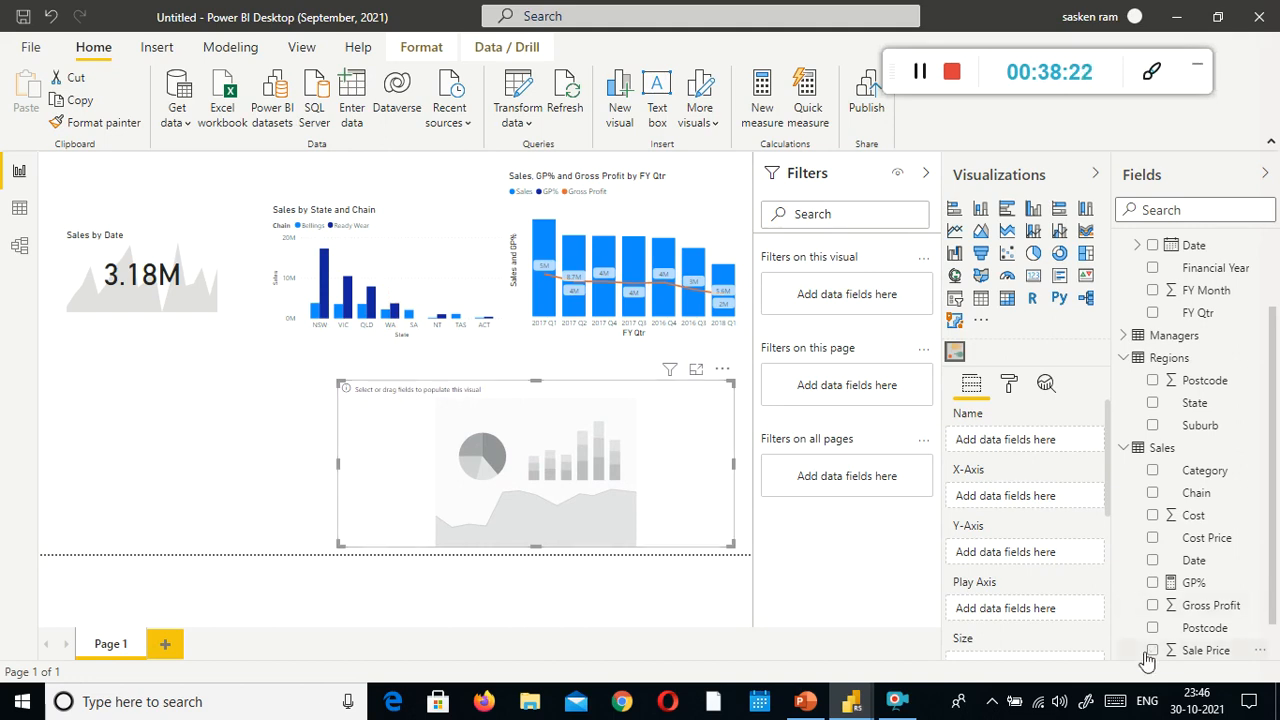
Step: Set Sales as the play-axis visual's X-Axis and try to add GP% and Gross Profit to the visual
scroll(1226, 634, down, 1)
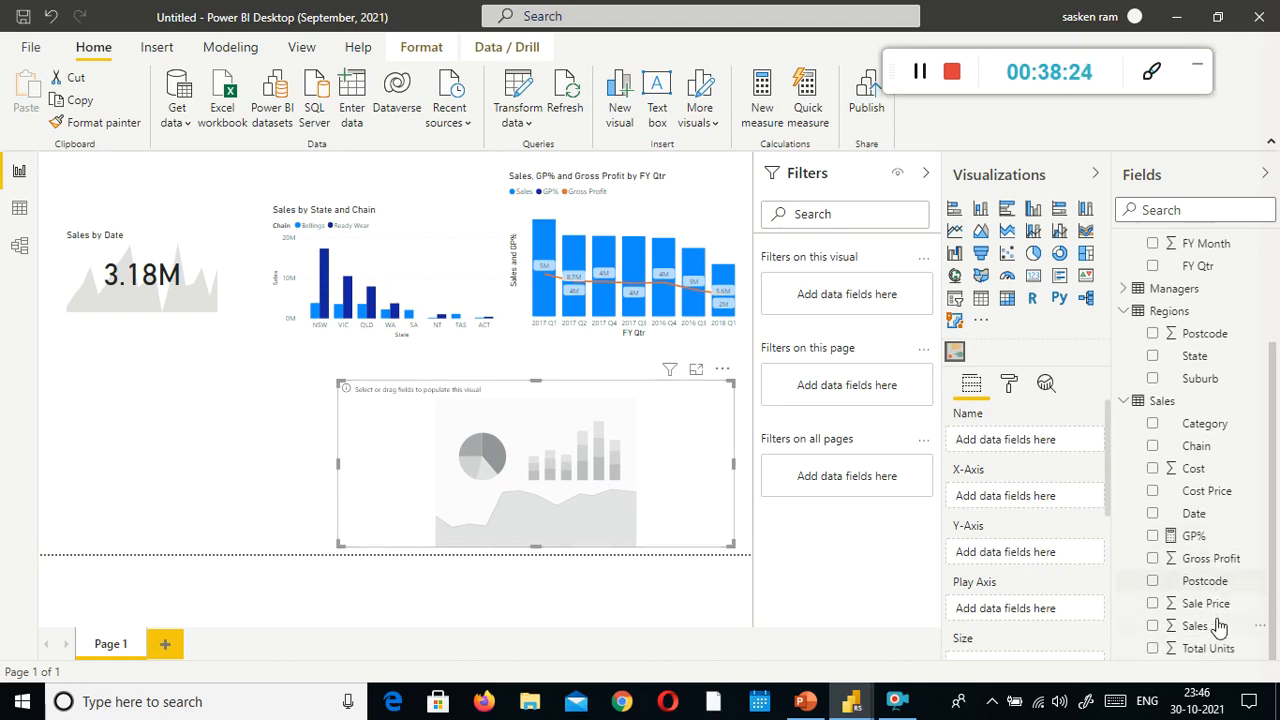
drag(1192, 626, 443, 405)
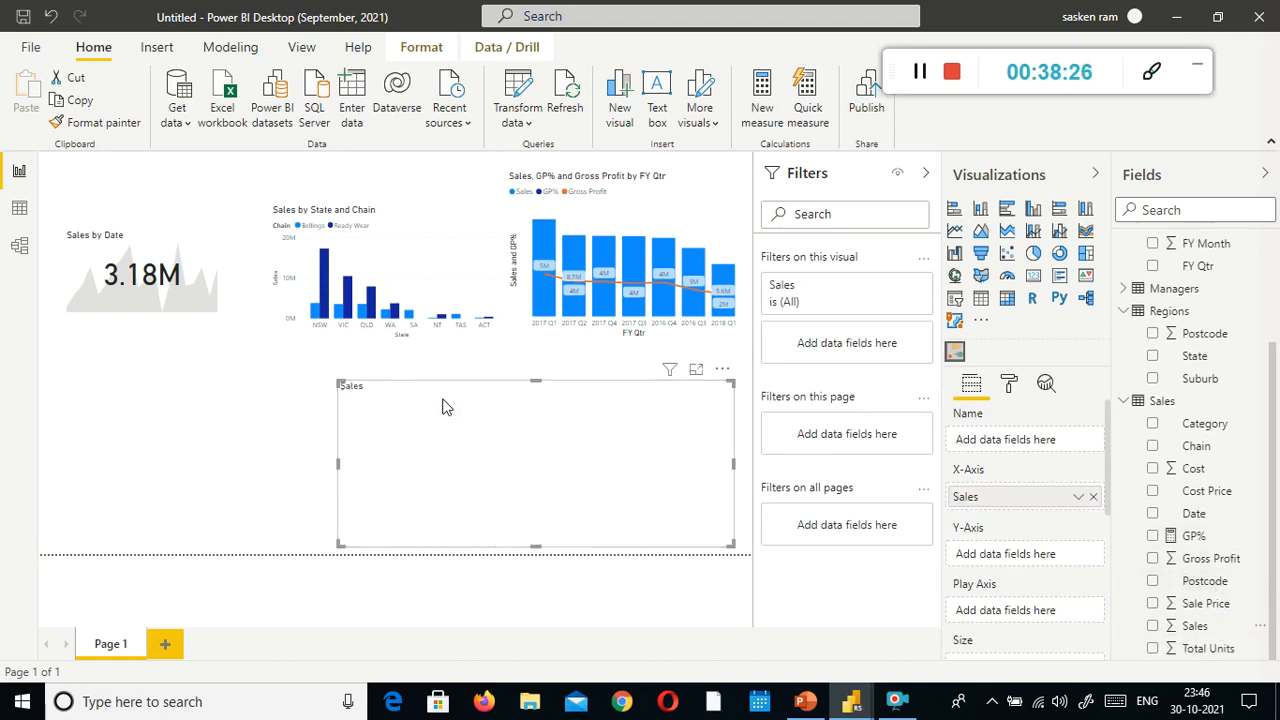
drag(1185, 540, 538, 418)
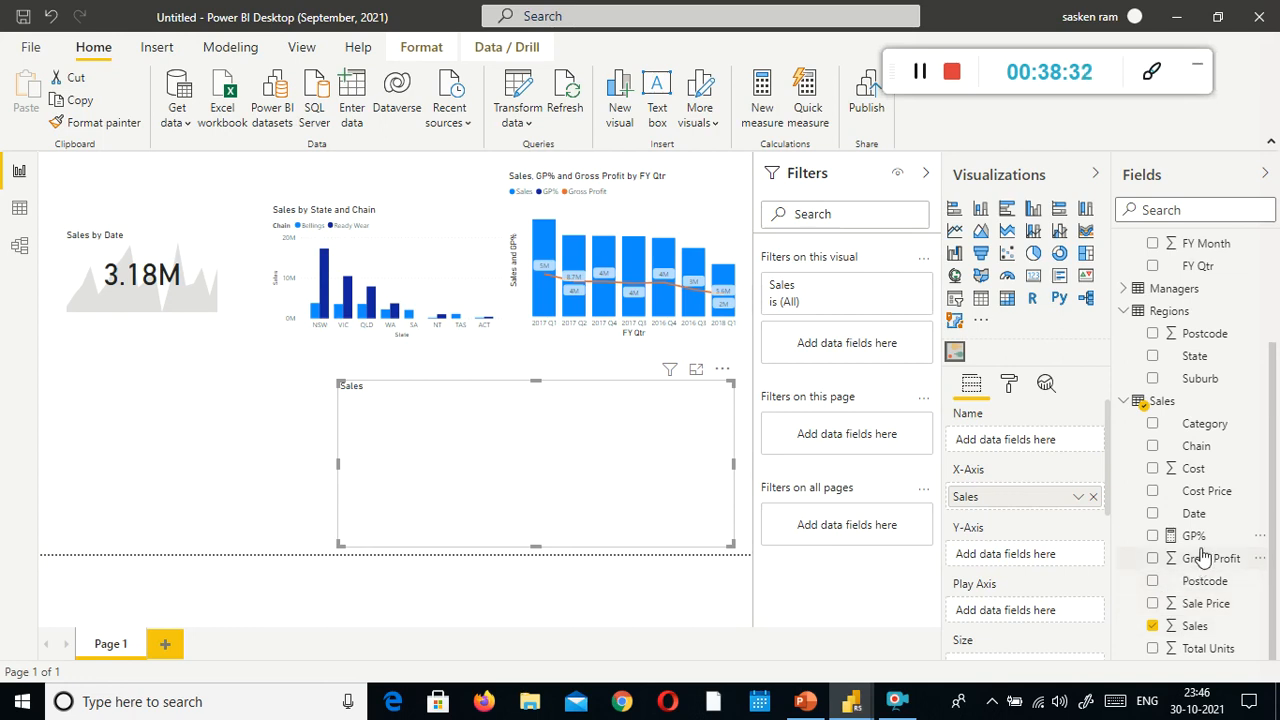
drag(1192, 560, 543, 429)
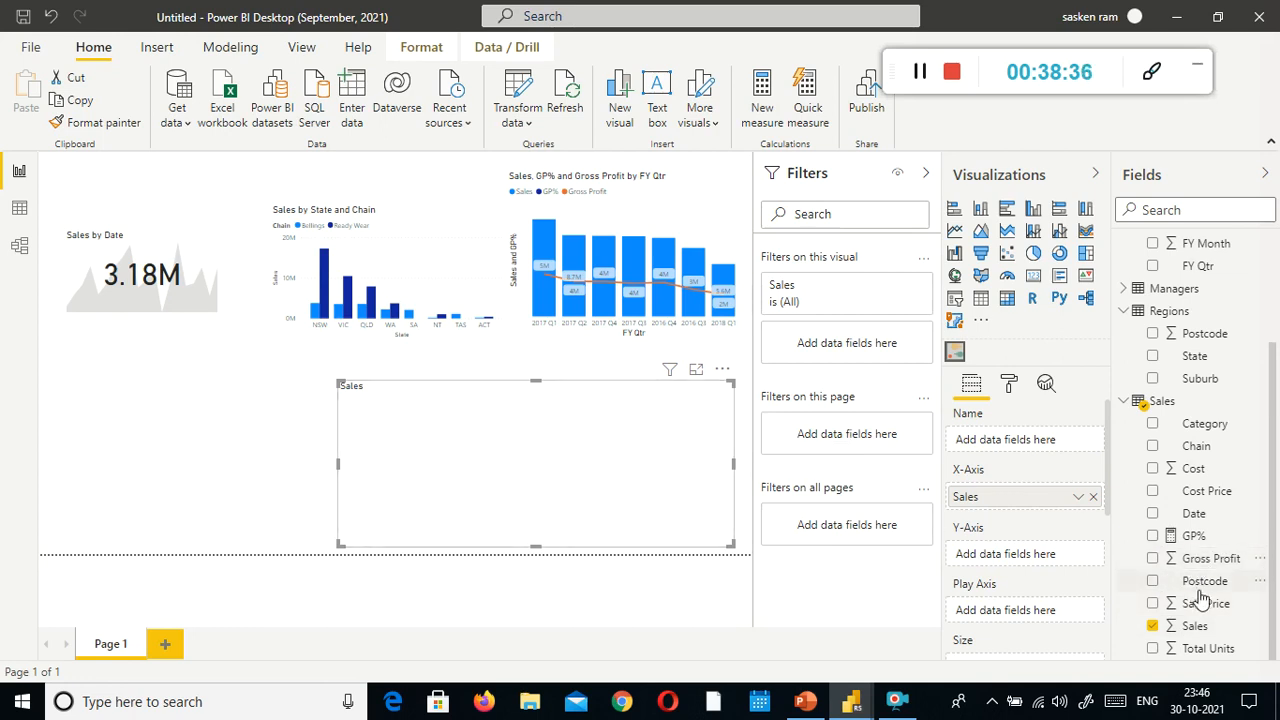
Step: Format the GP% measure as a decimal number with 0 decimal places
click(1176, 540)
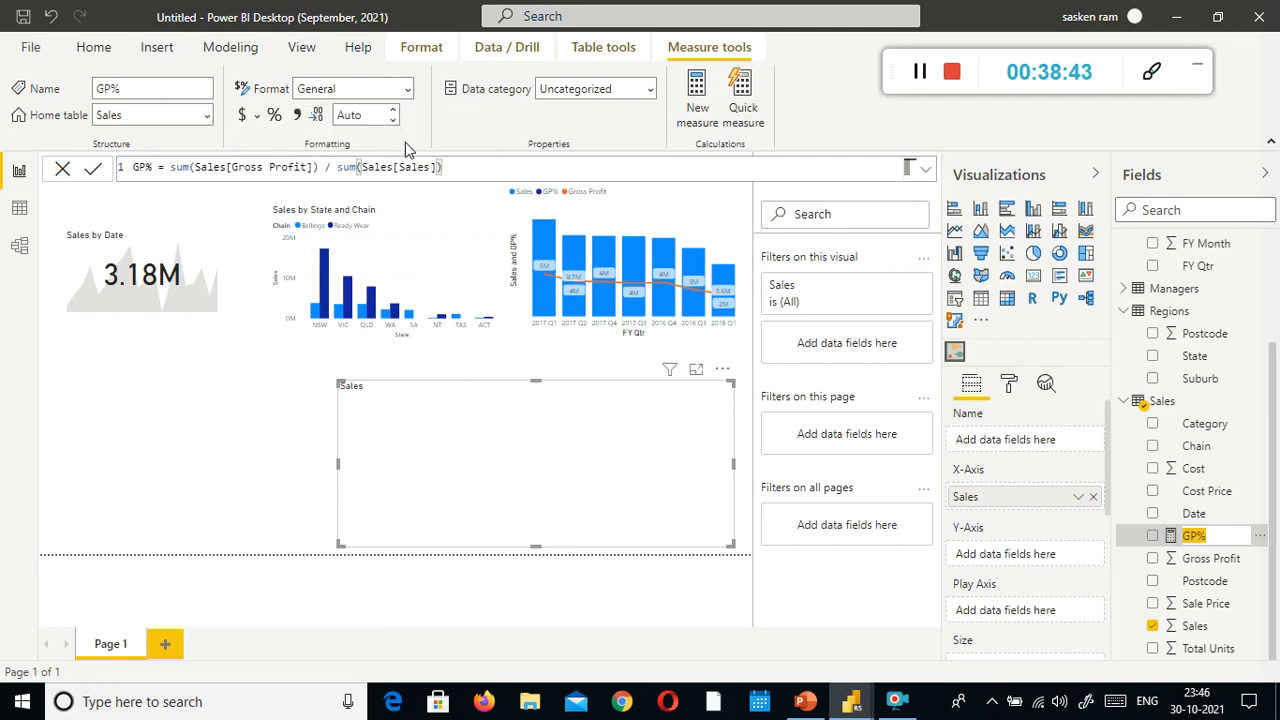
click(394, 112)
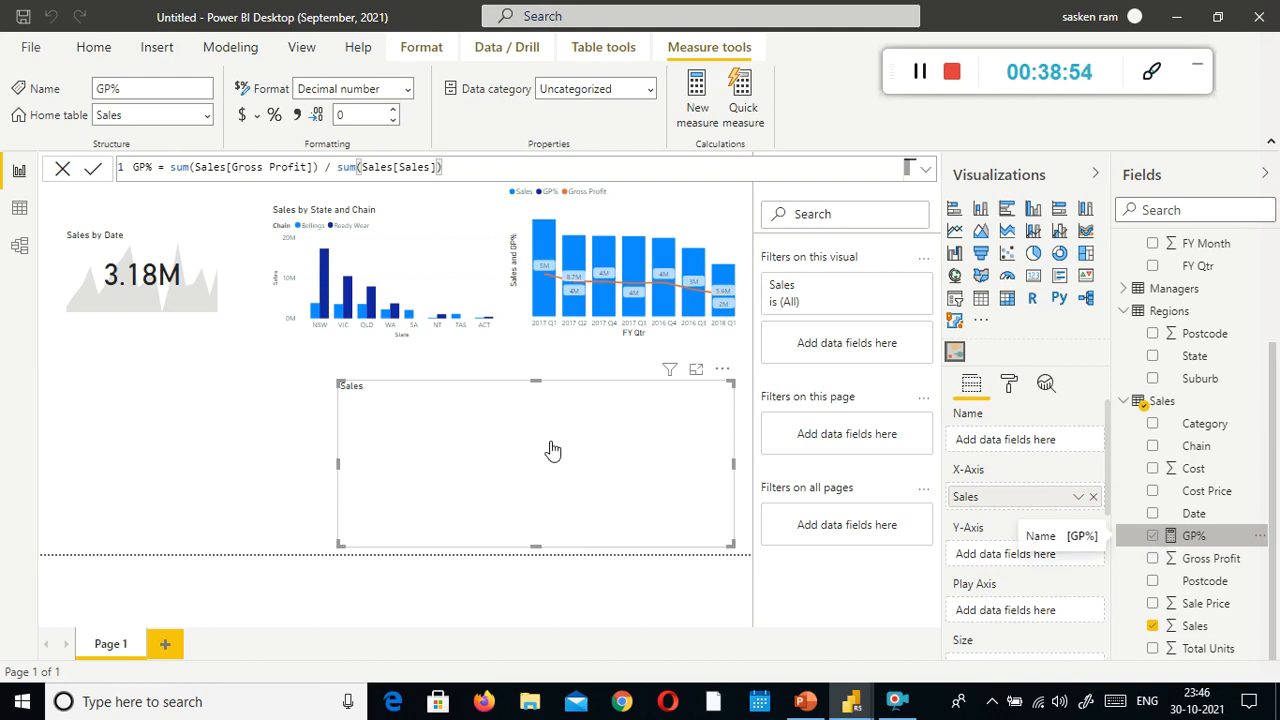
Step: Check the Sales column's formatting and try again to add the GP% measure to the play-axis visual
click(1195, 626)
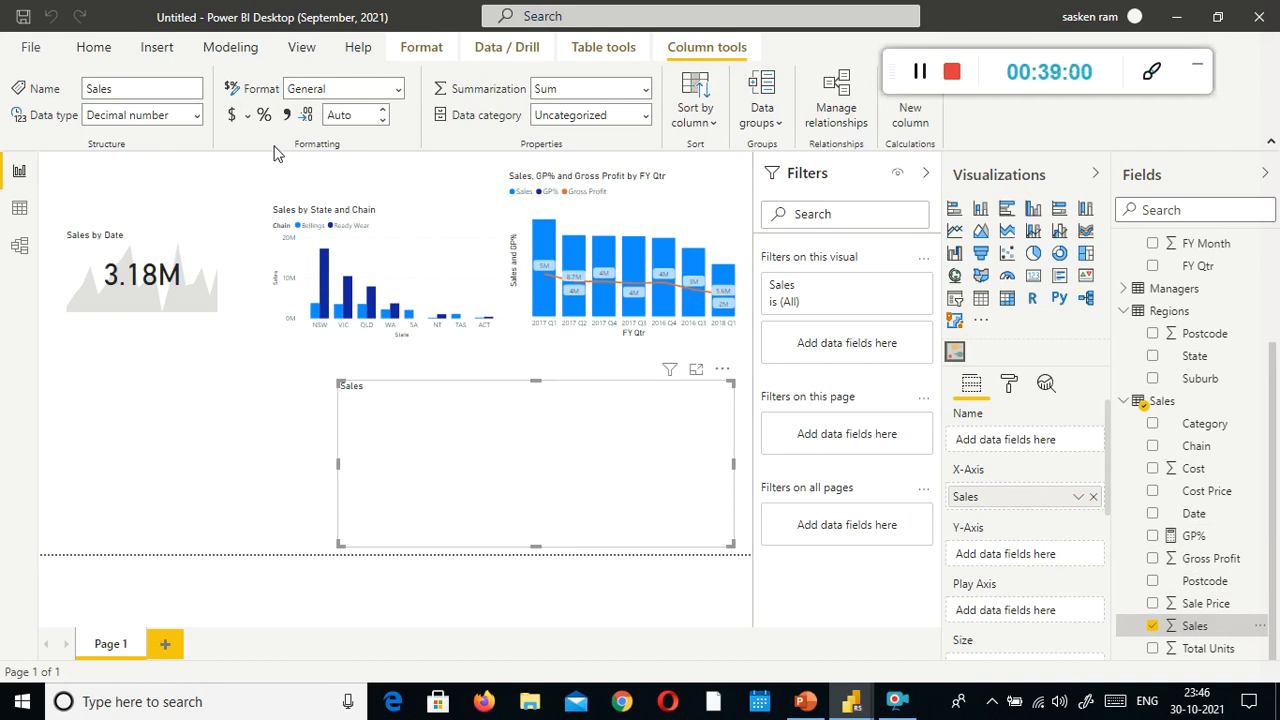
double_click(1193, 536)
click(1173, 541)
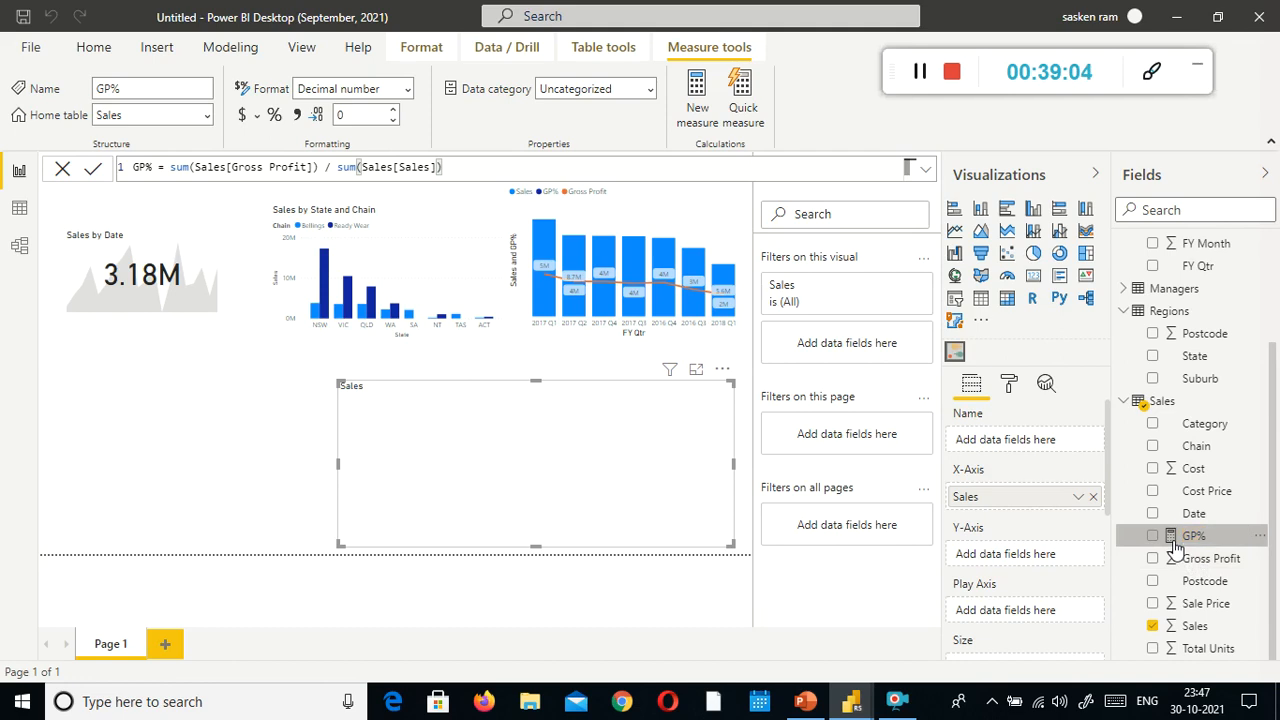
drag(1165, 543, 428, 449)
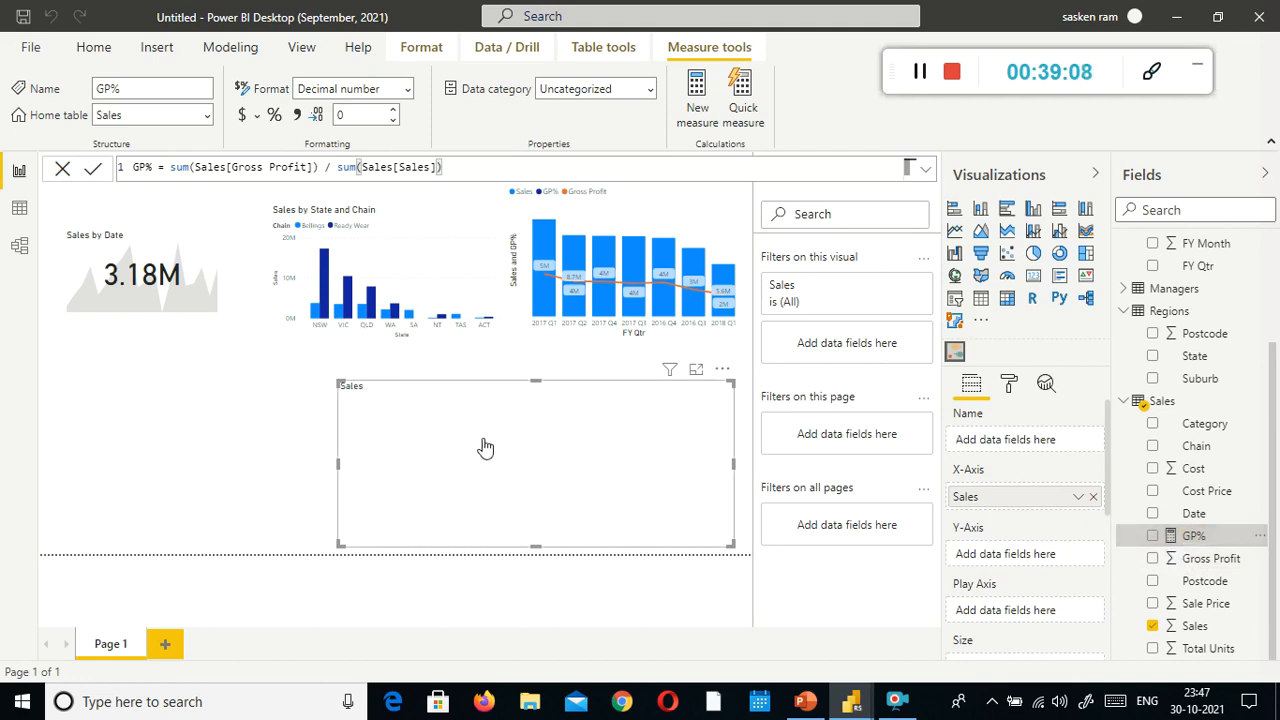
click(954, 355)
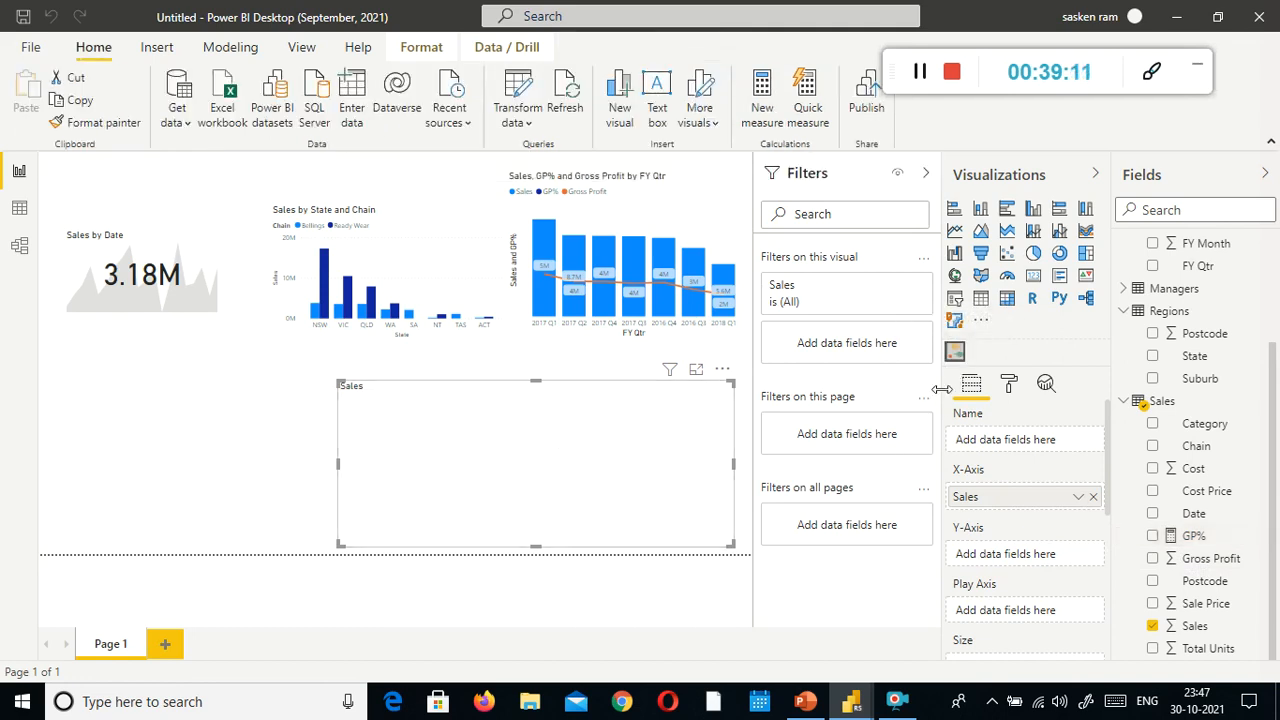
Step: Remove the imported play-axis visual that holds only Sales from the report page
click(722, 369)
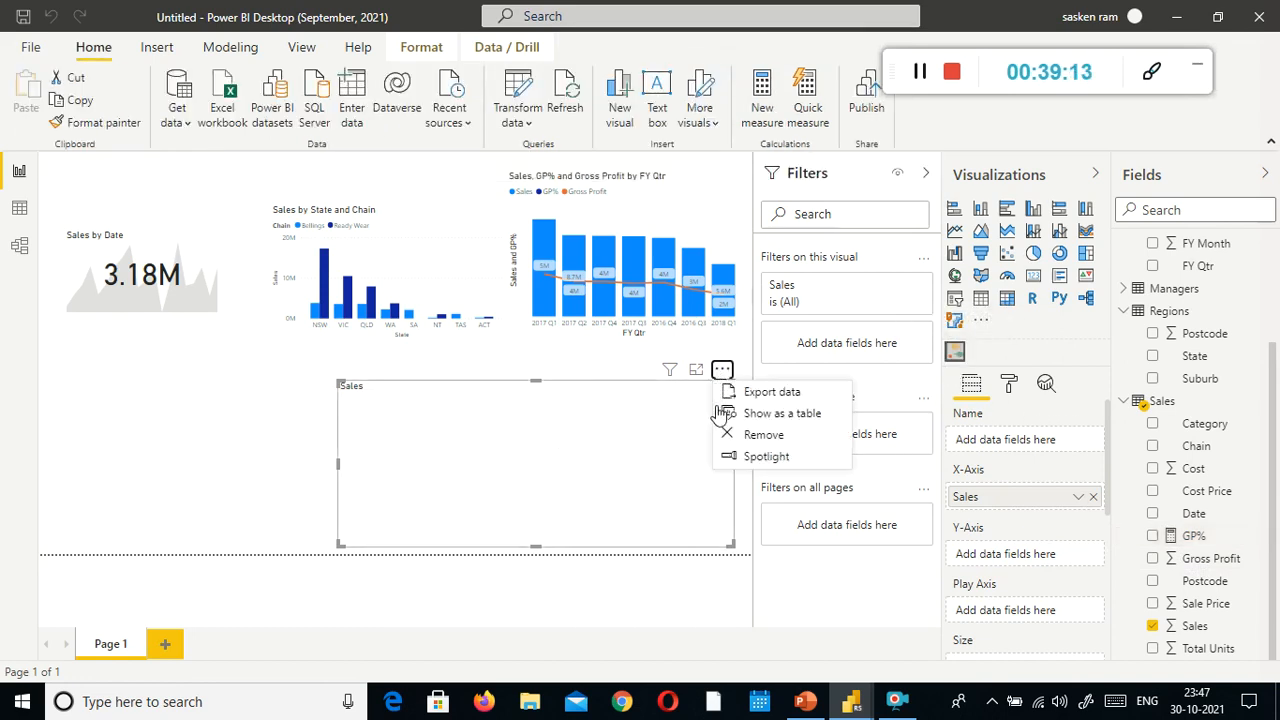
click(780, 434)
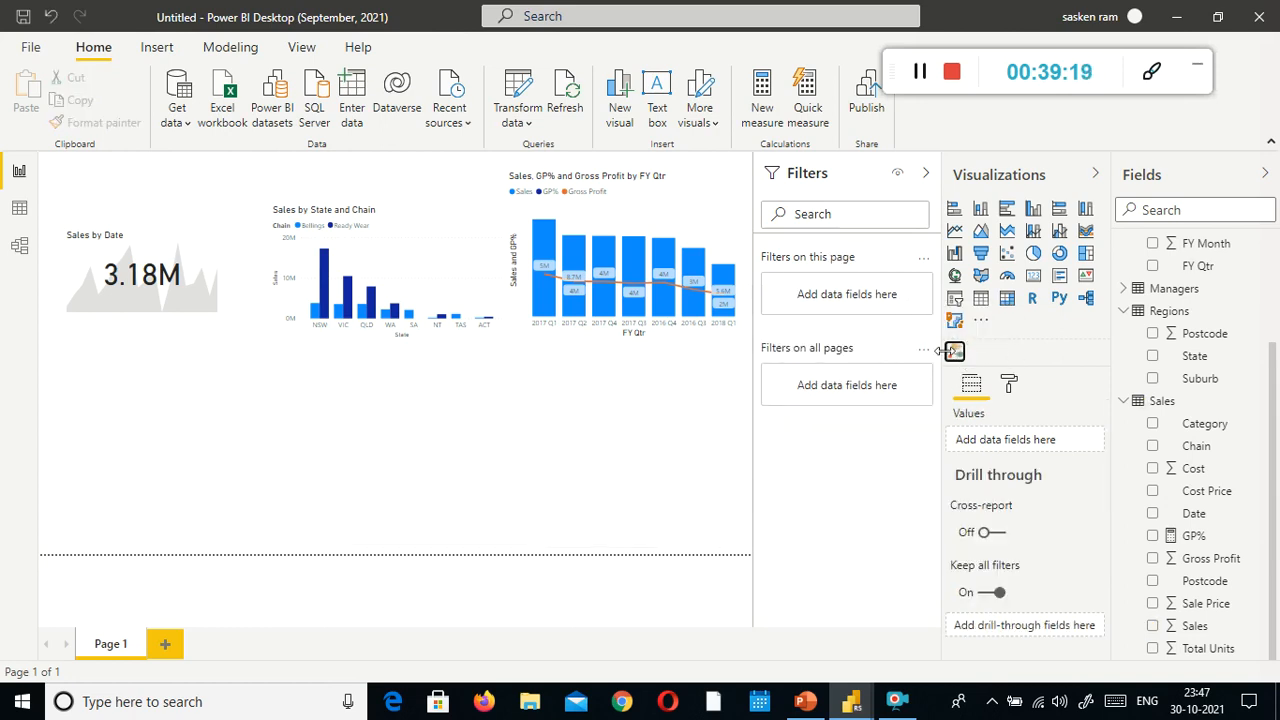
click(955, 352)
drag(271, 434, 600, 556)
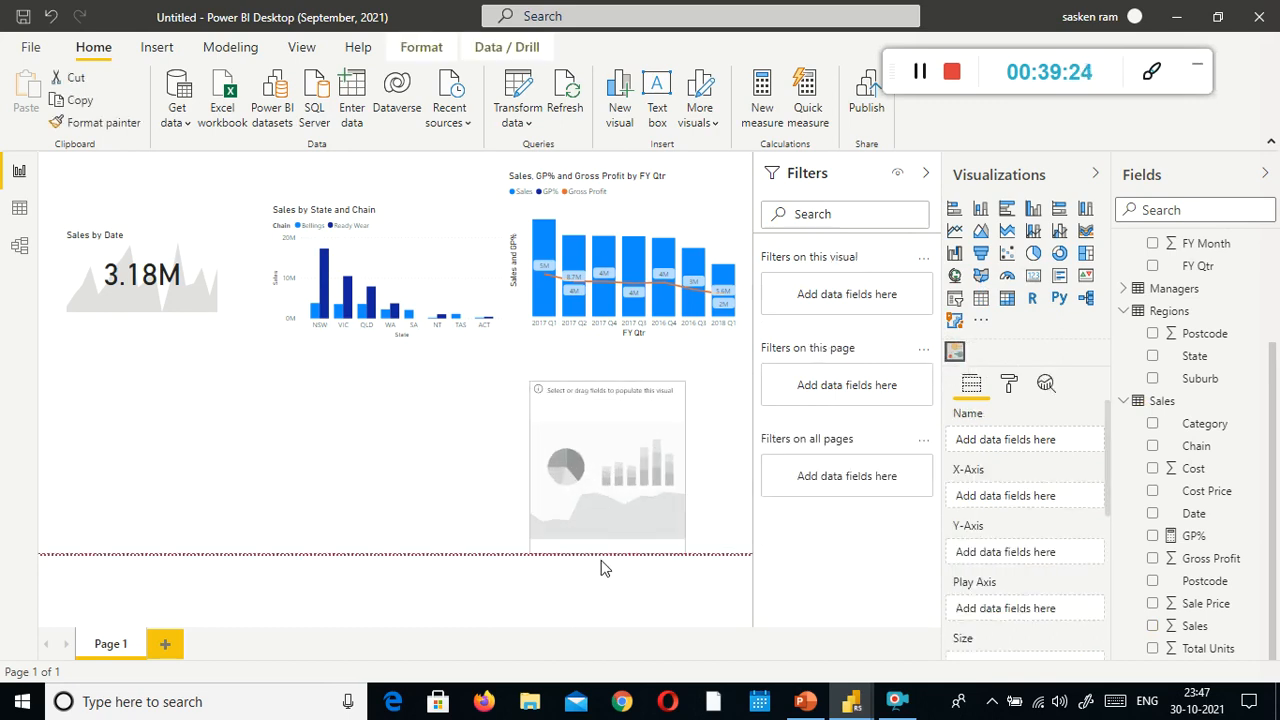
drag(529, 468, 249, 467)
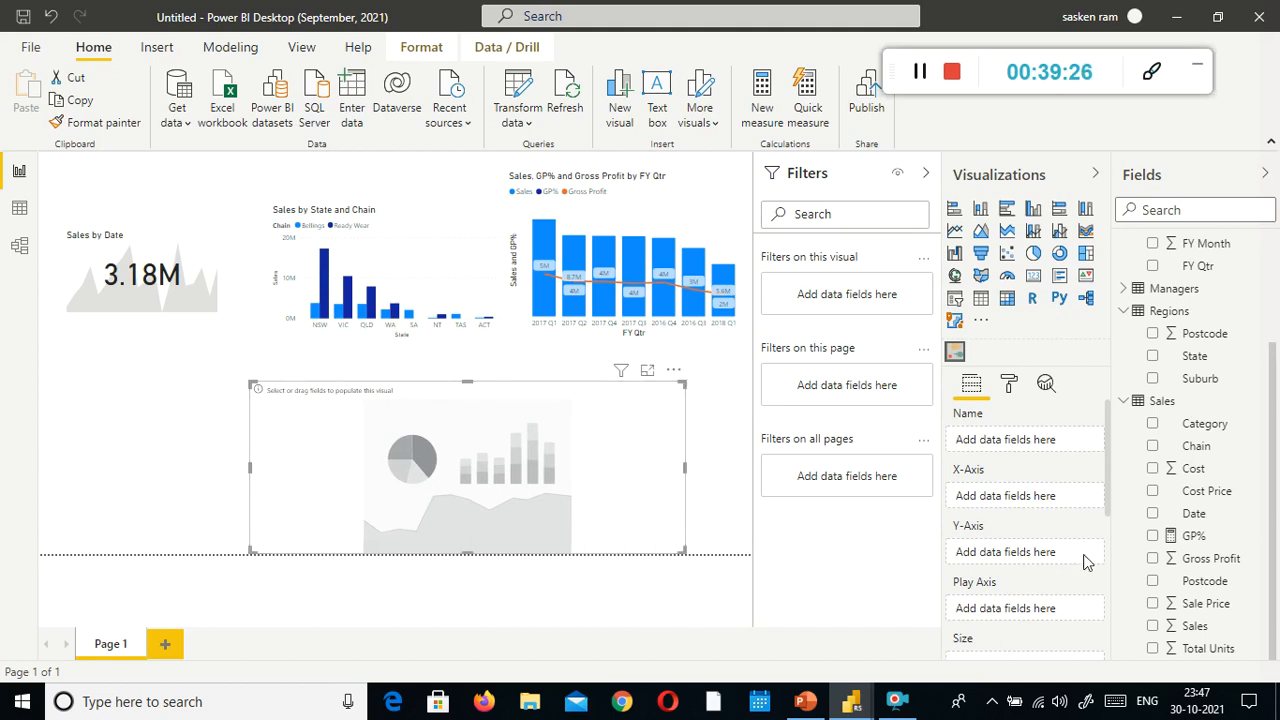
drag(1157, 628, 337, 428)
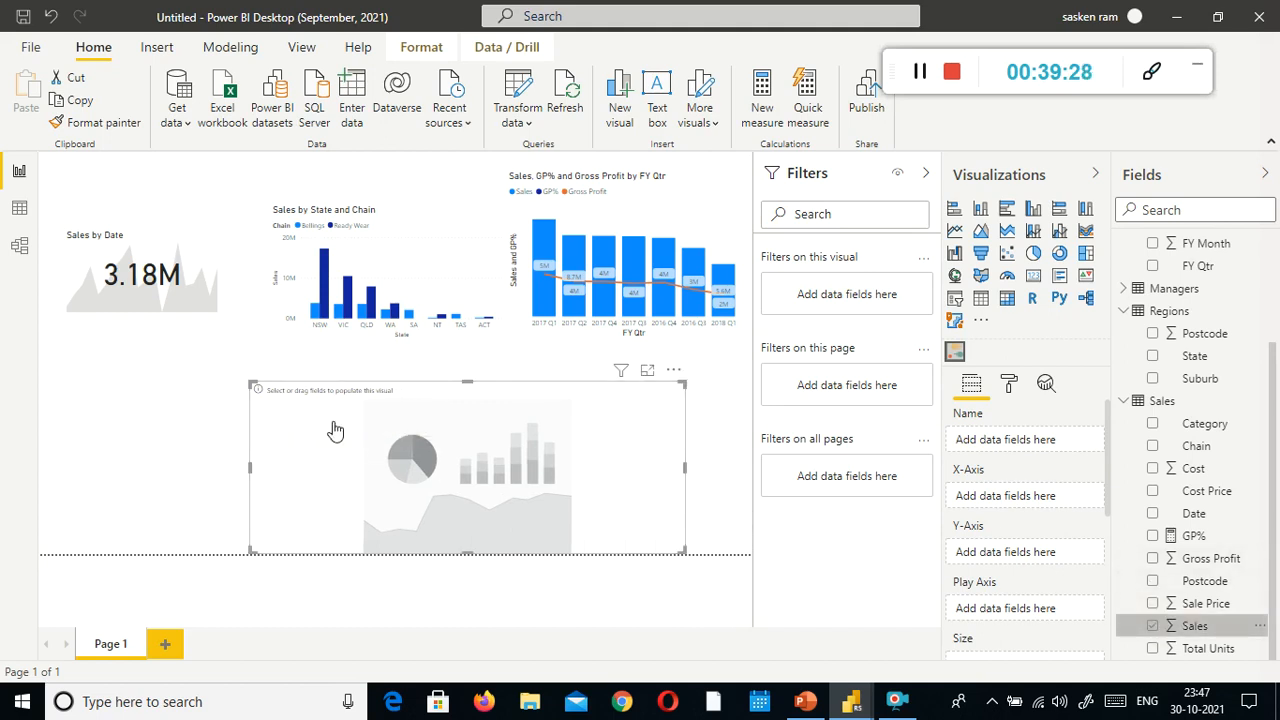
drag(1150, 537, 385, 430)
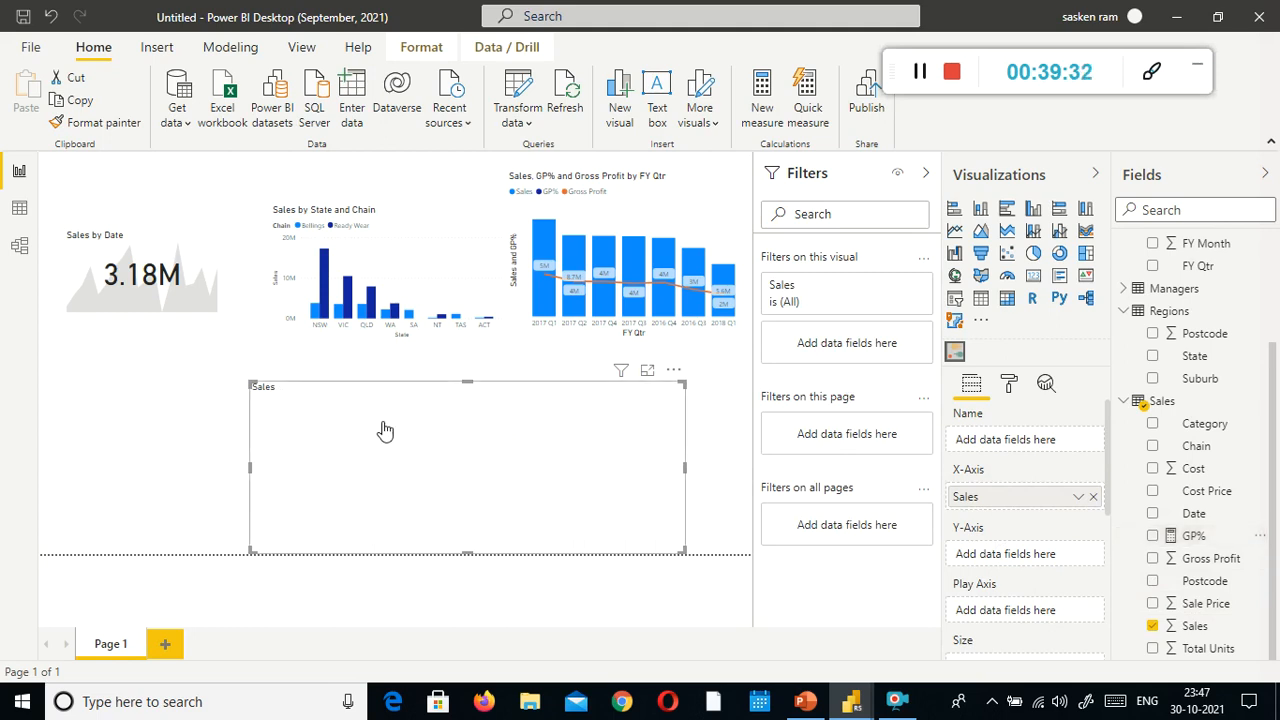
click(673, 370)
click(715, 435)
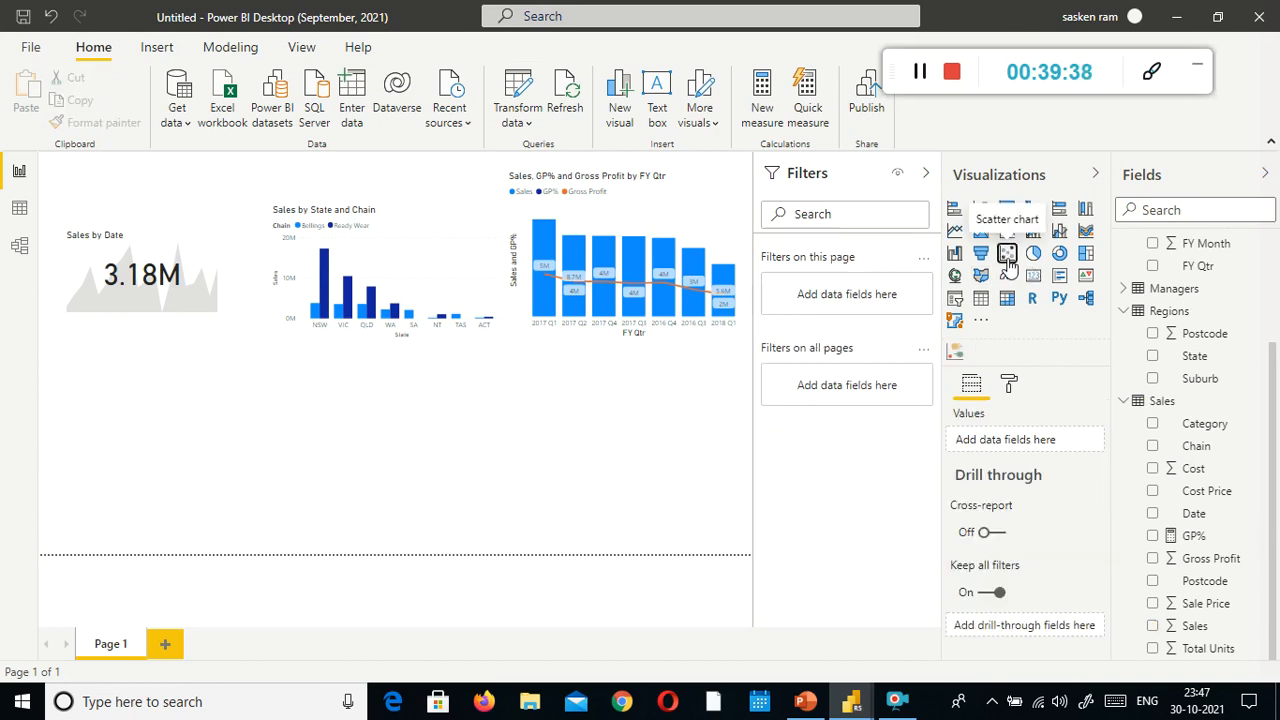
Step: Insert a scatter chart below the existing charts and widen it to the right edge of the combo chart
click(1007, 253)
drag(172, 423, 474, 540)
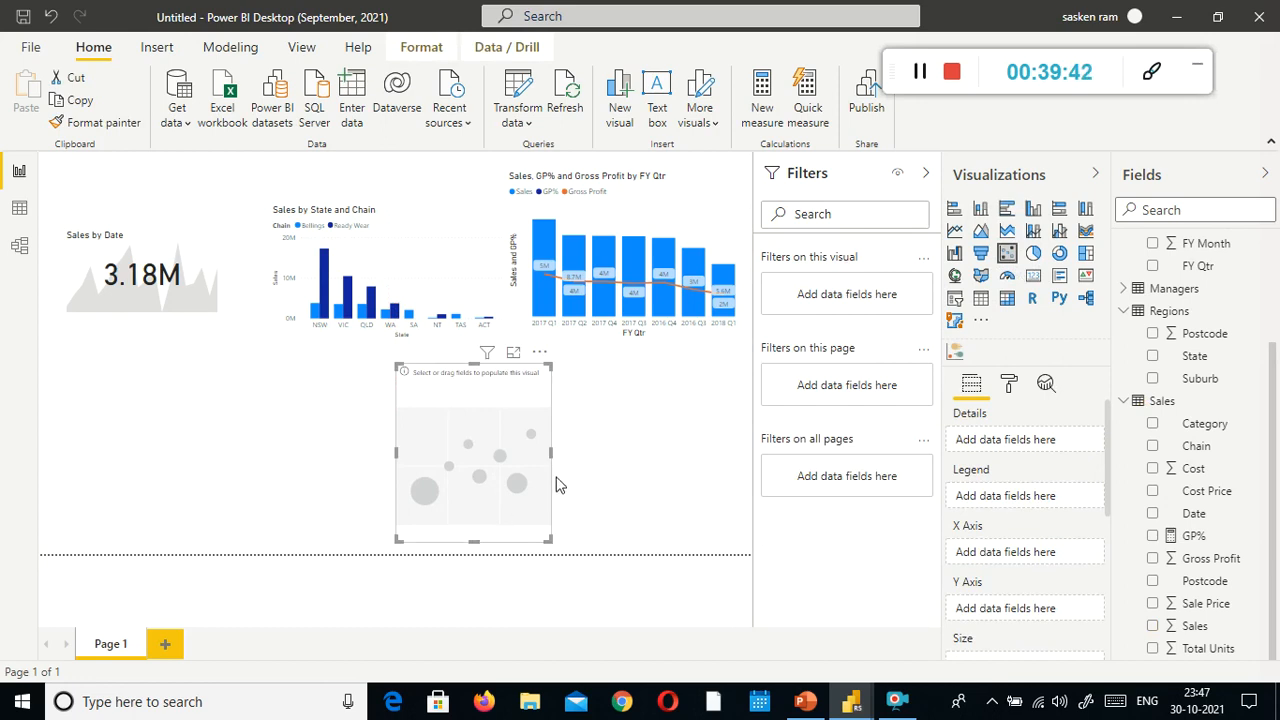
drag(548, 454, 730, 454)
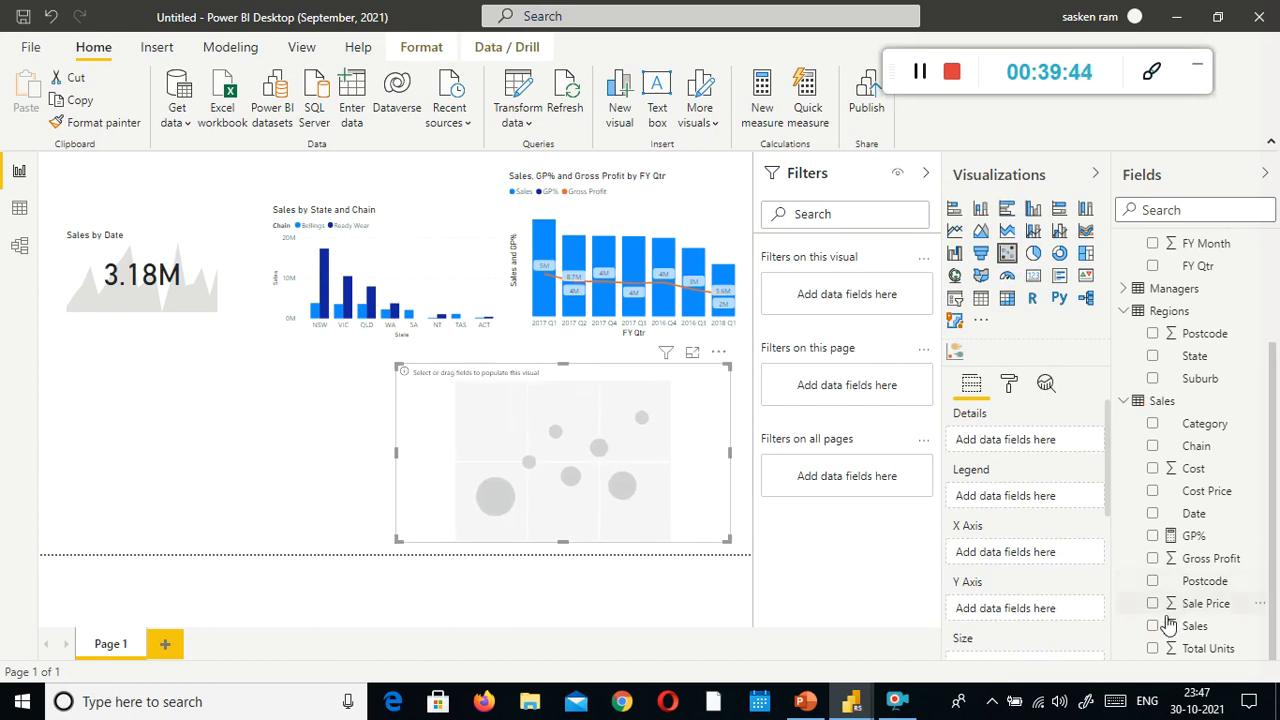
Step: Add Sales as X Axis, GP% as Y Axis, Gross Profit as Size and FY Qtr as Details to the scatter chart
drag(1122, 622, 458, 451)
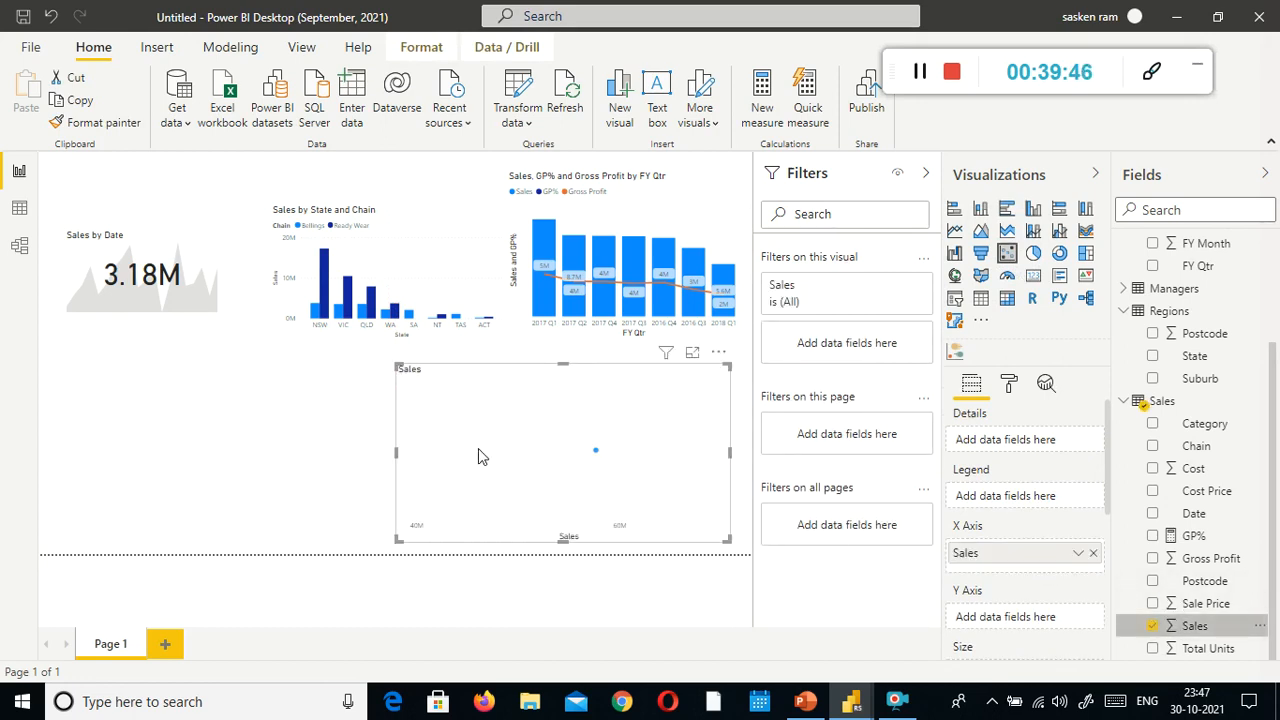
drag(1185, 537, 503, 423)
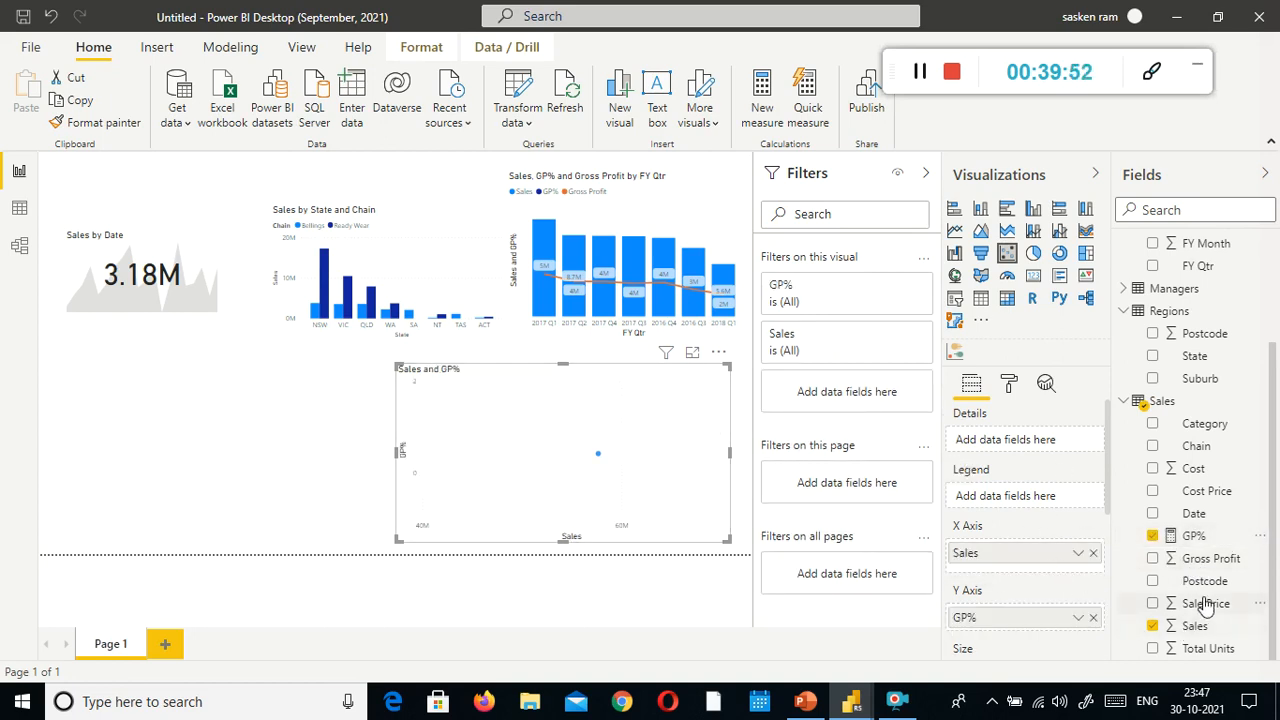
drag(1155, 568, 530, 450)
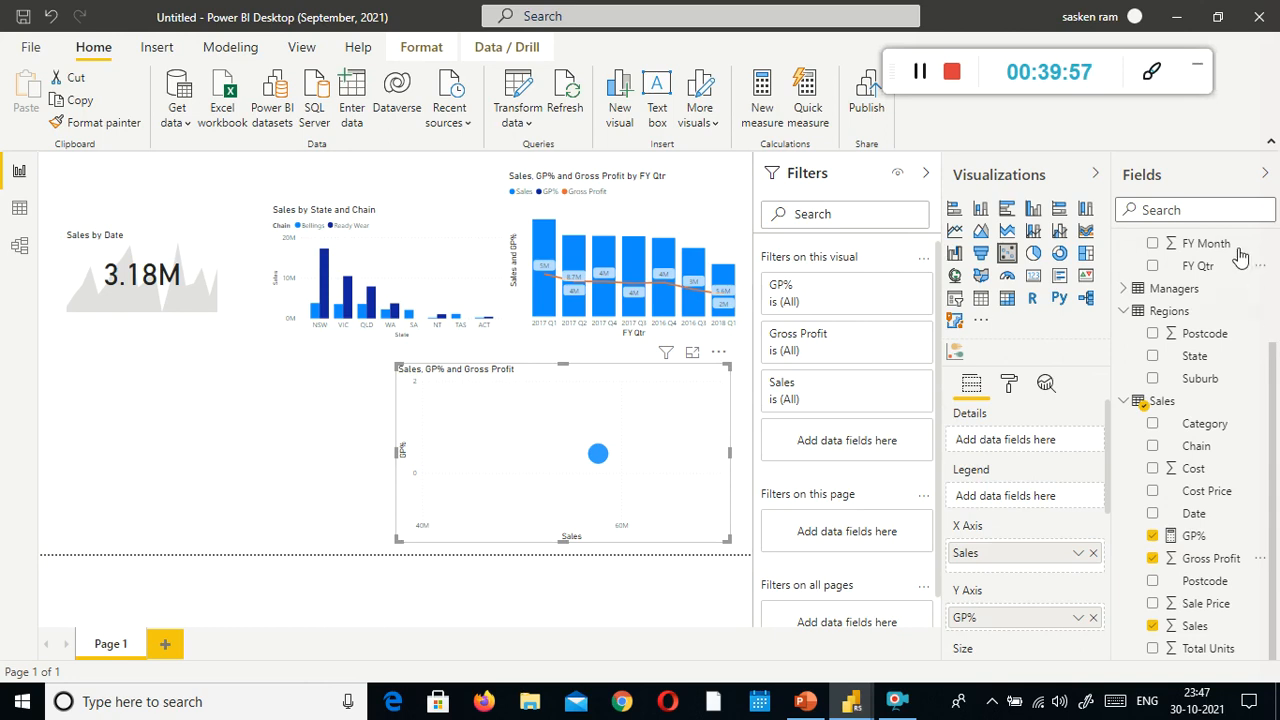
drag(1180, 266, 474, 542)
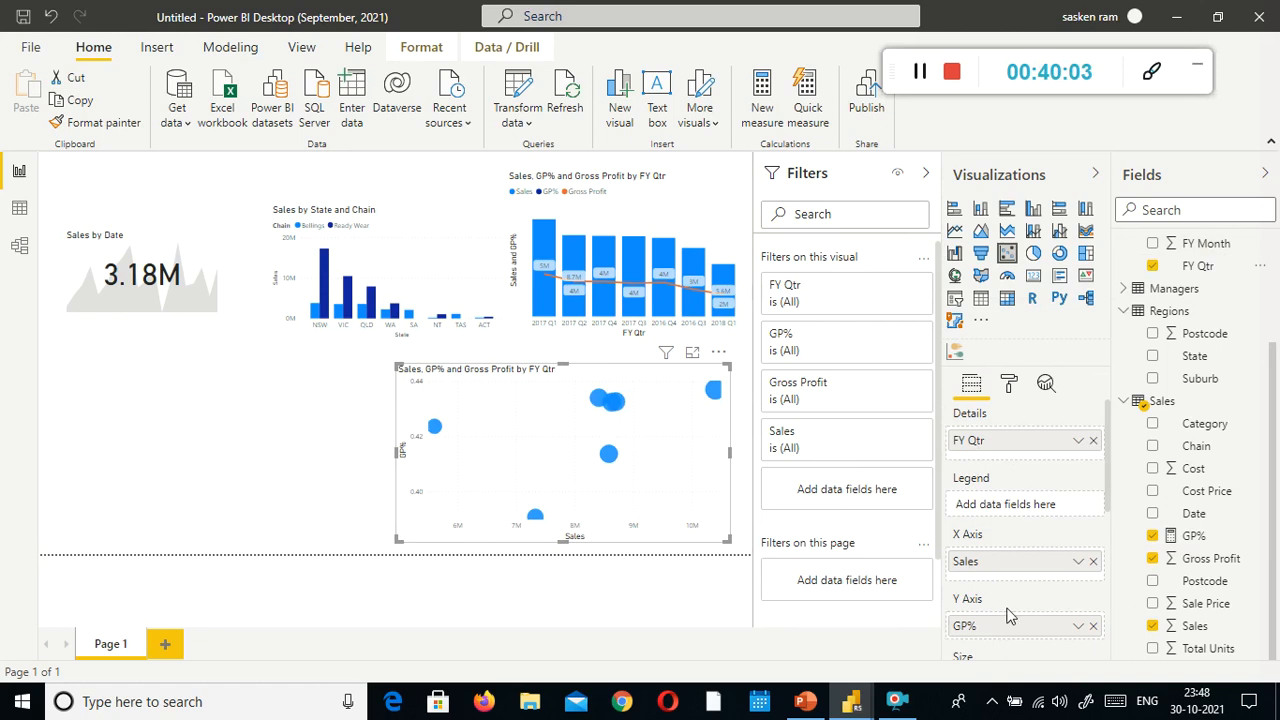
Step: Remove FY Qtr from the scatter chart's Details and assign it to the Play Axis instead
scroll(1028, 585, down, 2)
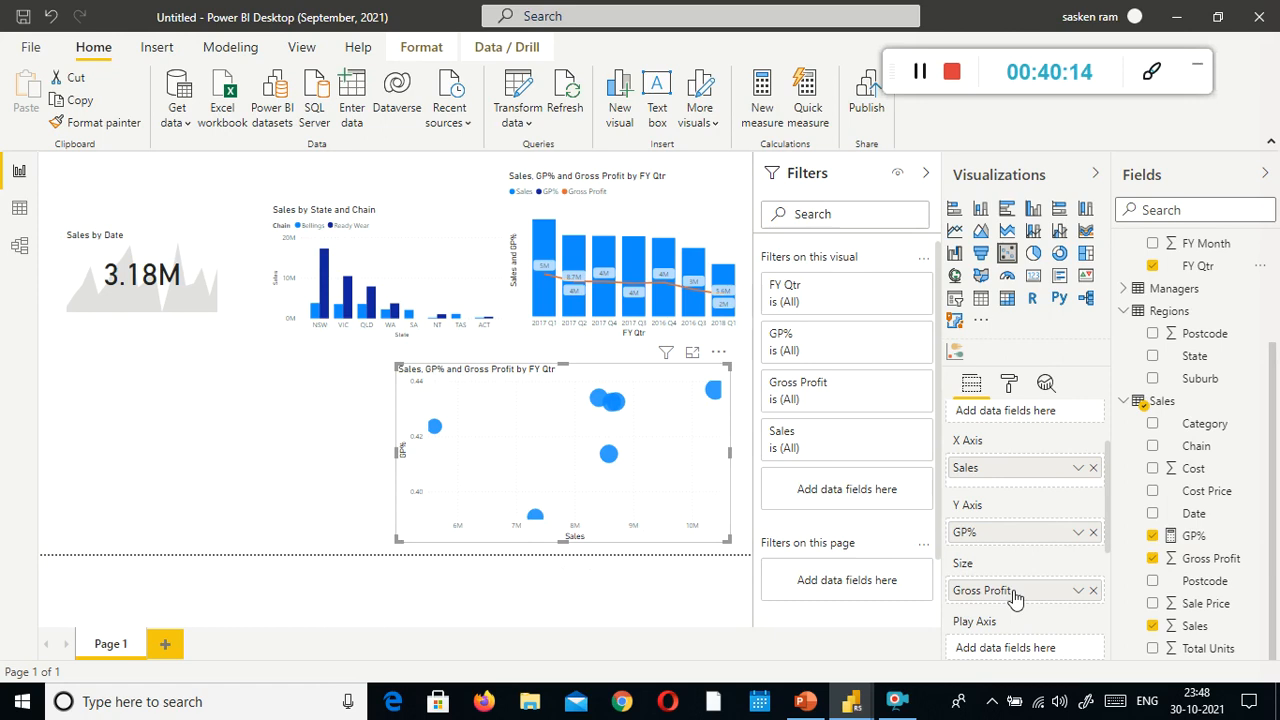
scroll(1020, 614, down, 2)
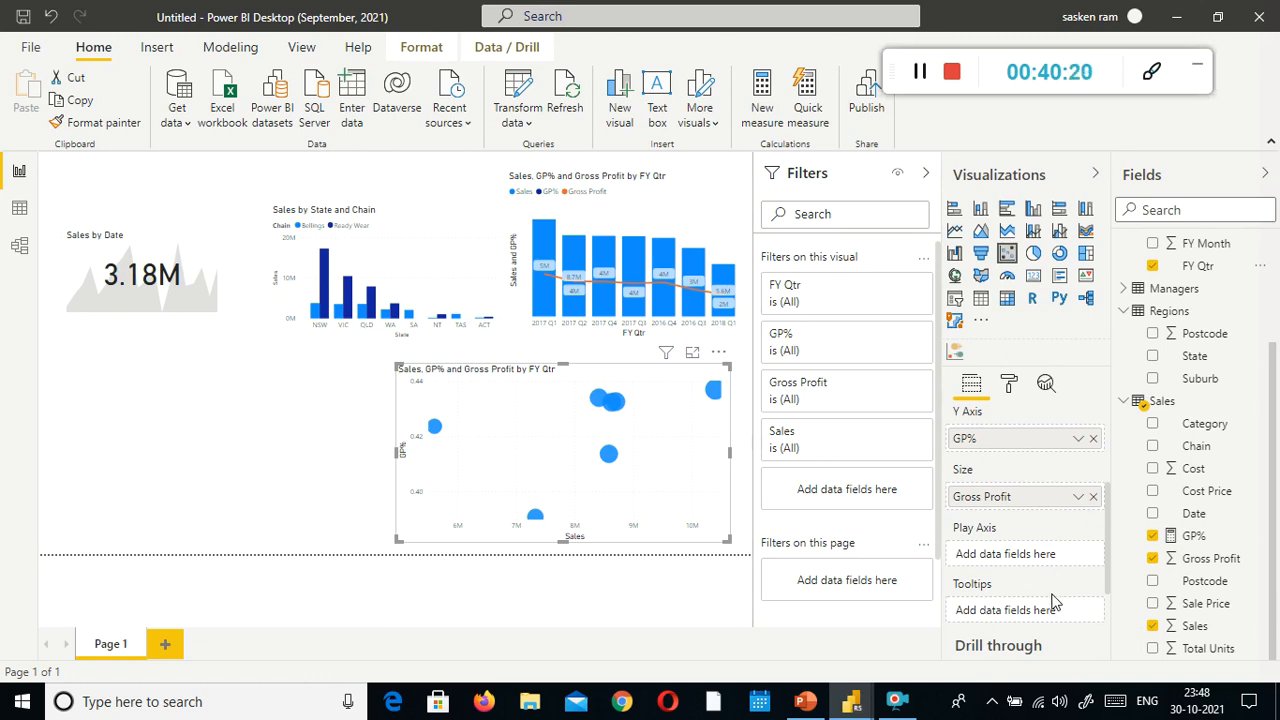
scroll(1055, 602, up, 3)
drag(1040, 441, 1100, 463)
click(1093, 441)
scroll(1057, 571, down, 2)
scroll(1030, 598, down, 2)
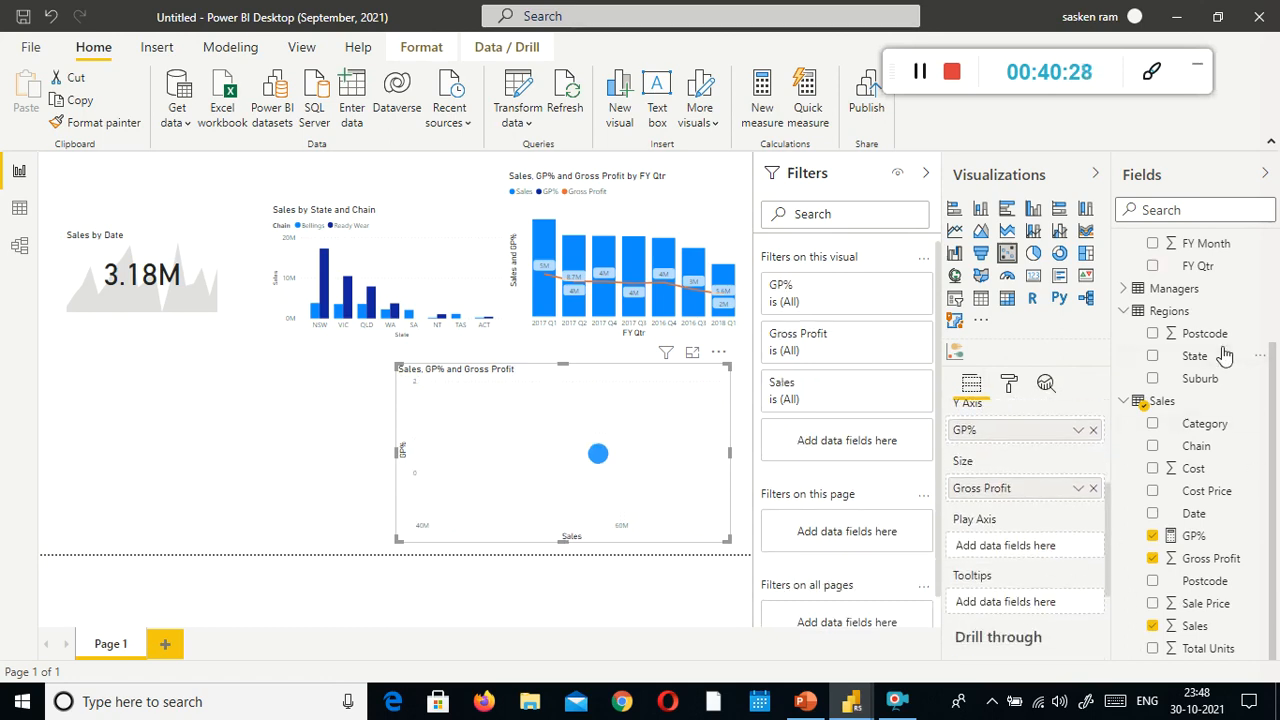
drag(1197, 266, 1020, 558)
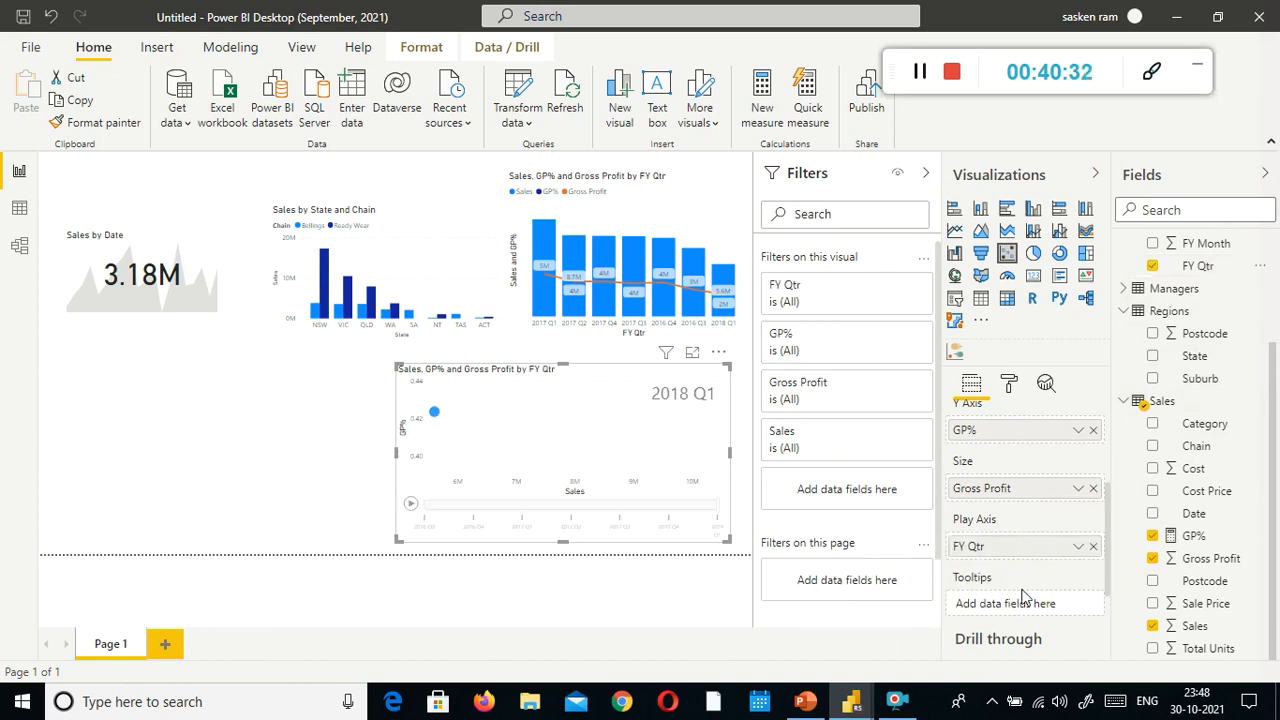
Step: Assign Category from the Sales table as the scatter chart's Legend
scroll(1025, 598, up, 2)
scroll(1025, 598, up, 1)
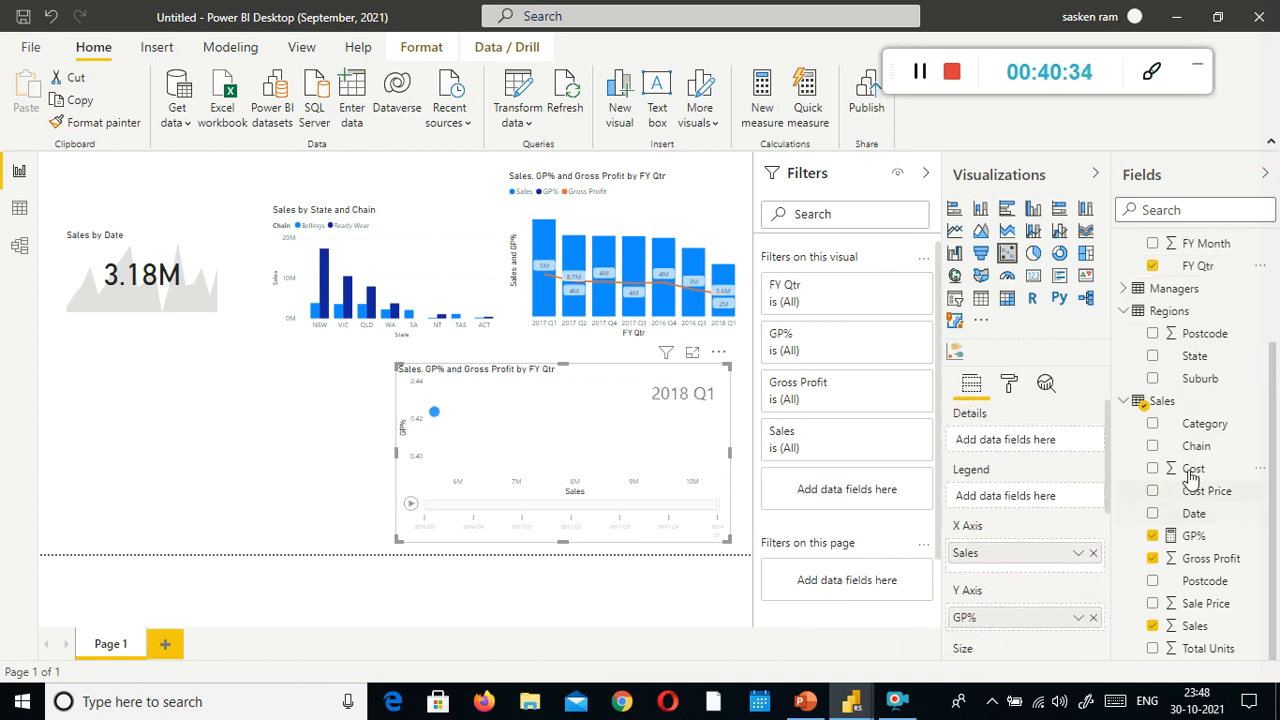
drag(1218, 425, 1042, 495)
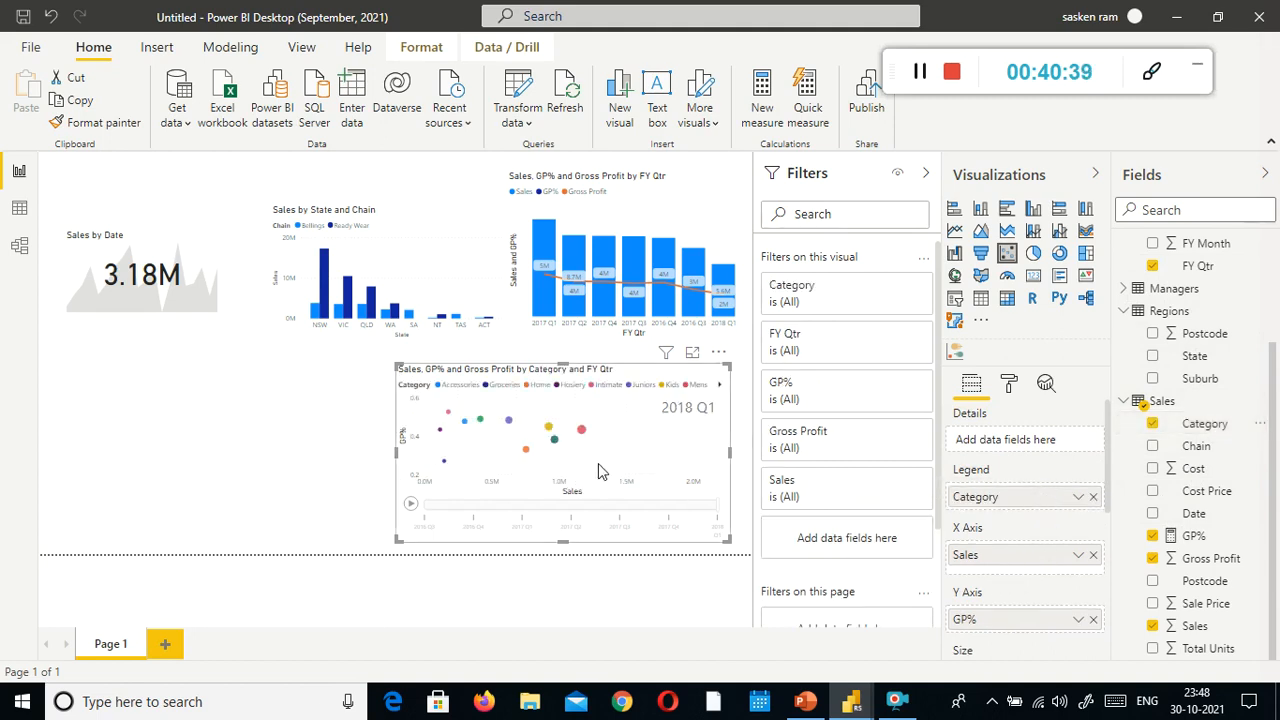
Step: Increase the scatter chart's marker shape size to 70
click(1009, 384)
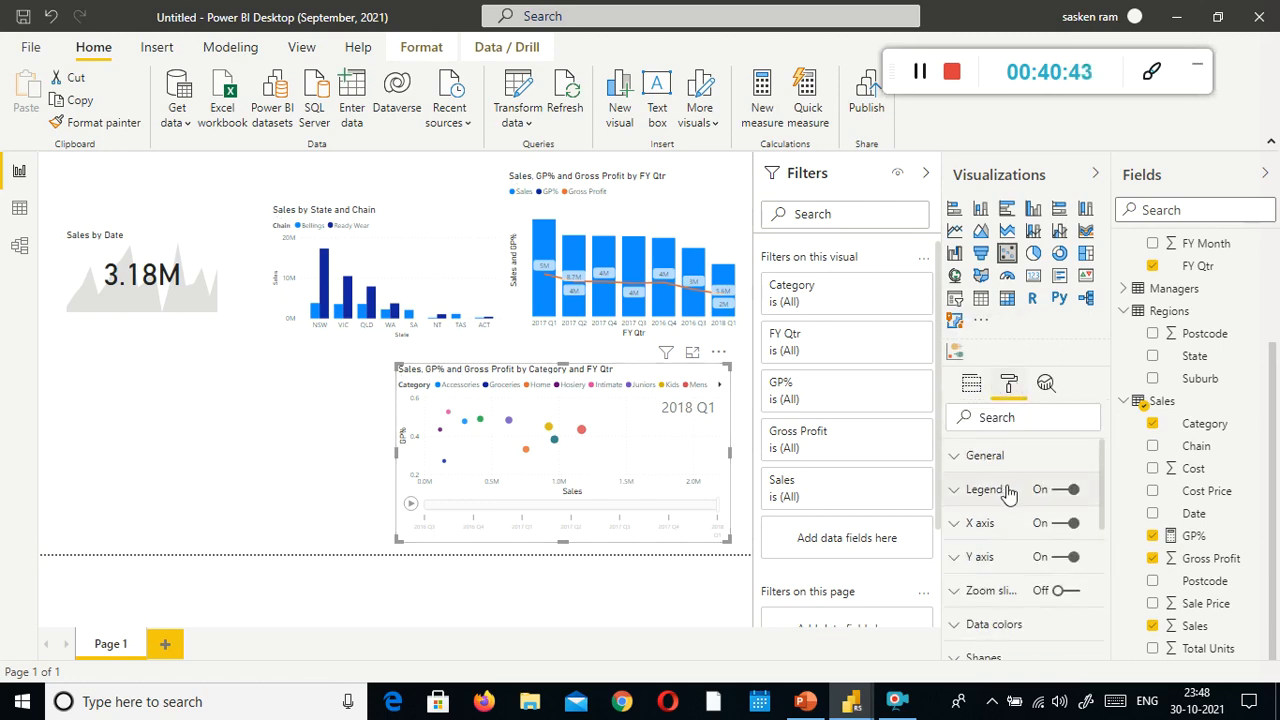
scroll(993, 556, down, 1)
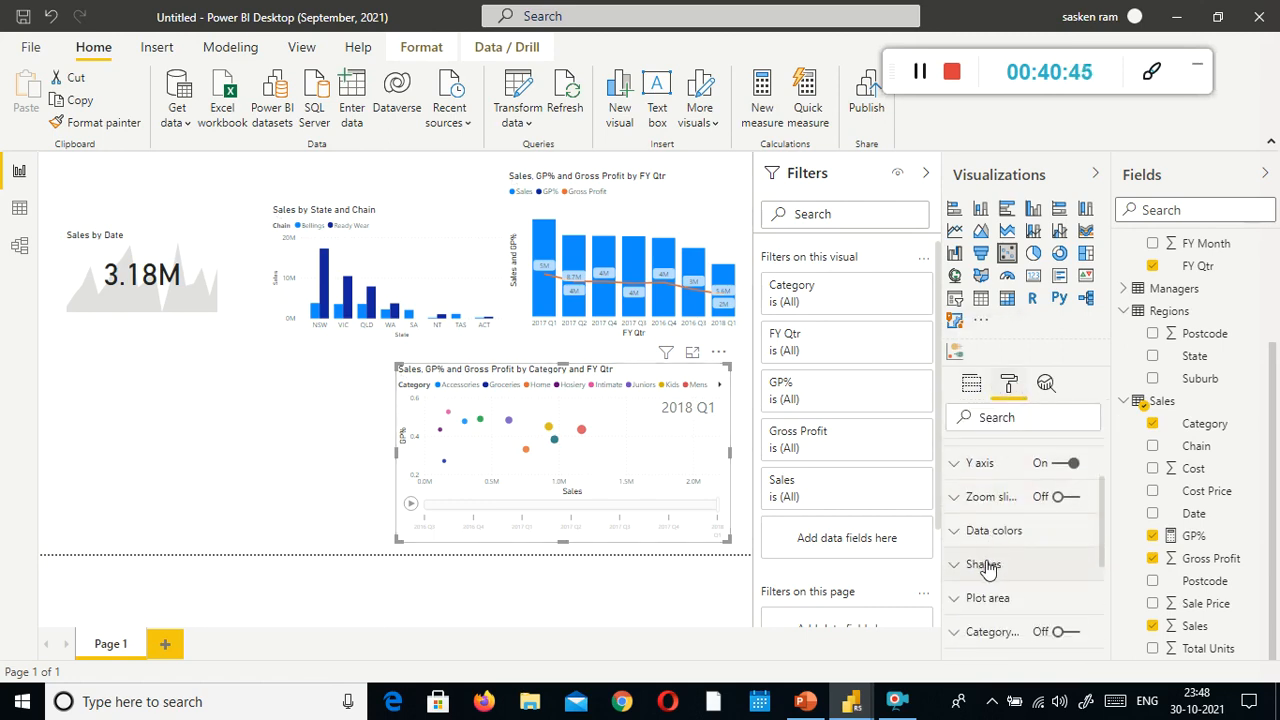
click(971, 569)
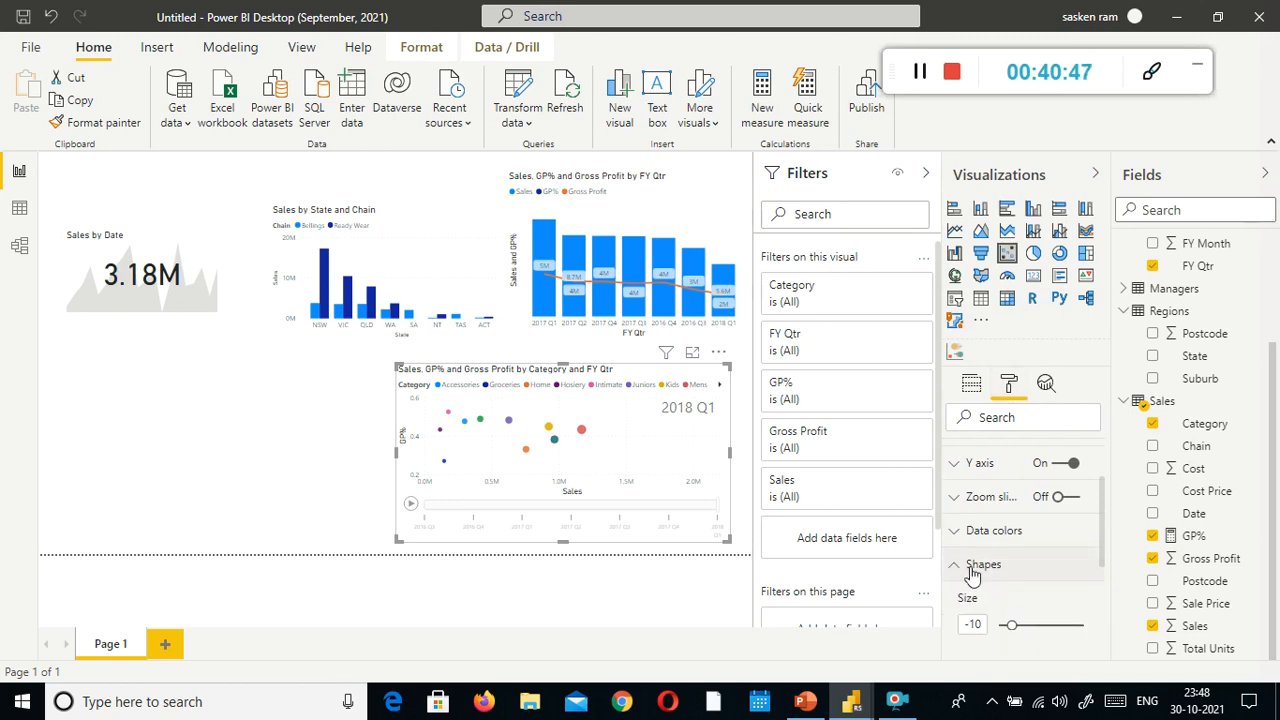
scroll(1030, 600, down, 2)
scroll(1035, 593, up, 1)
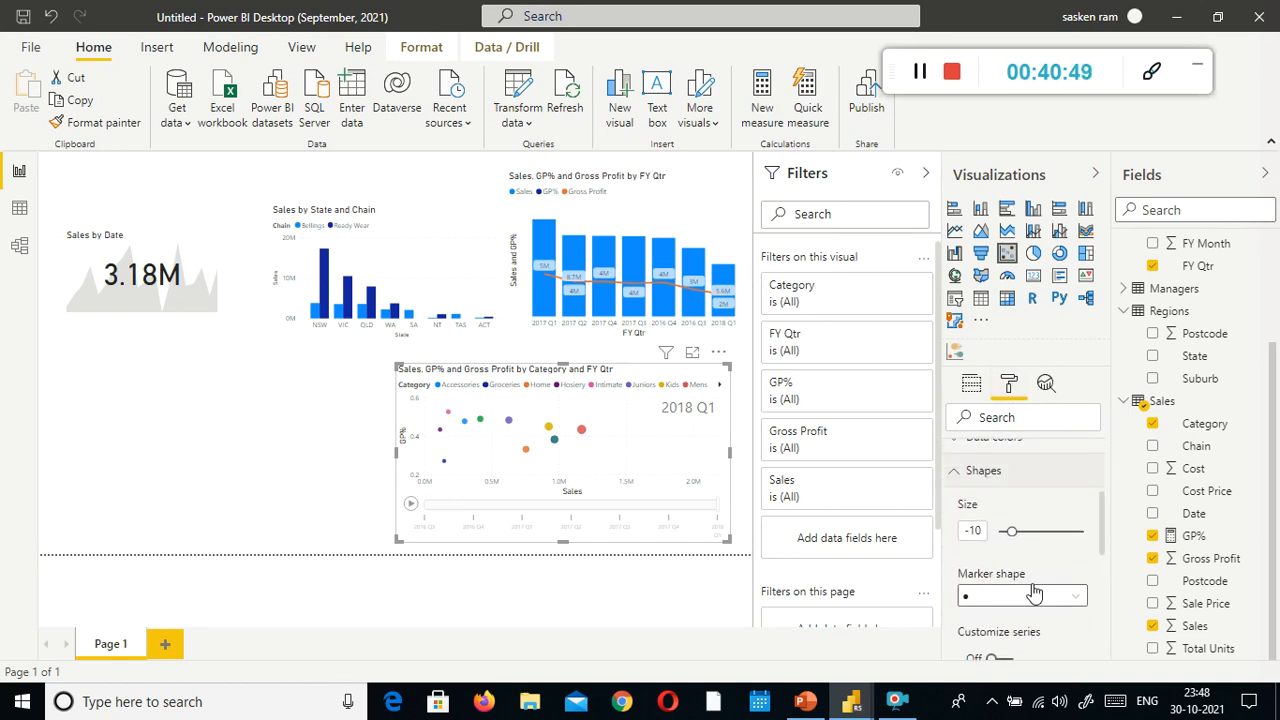
scroll(1030, 596, down, 2)
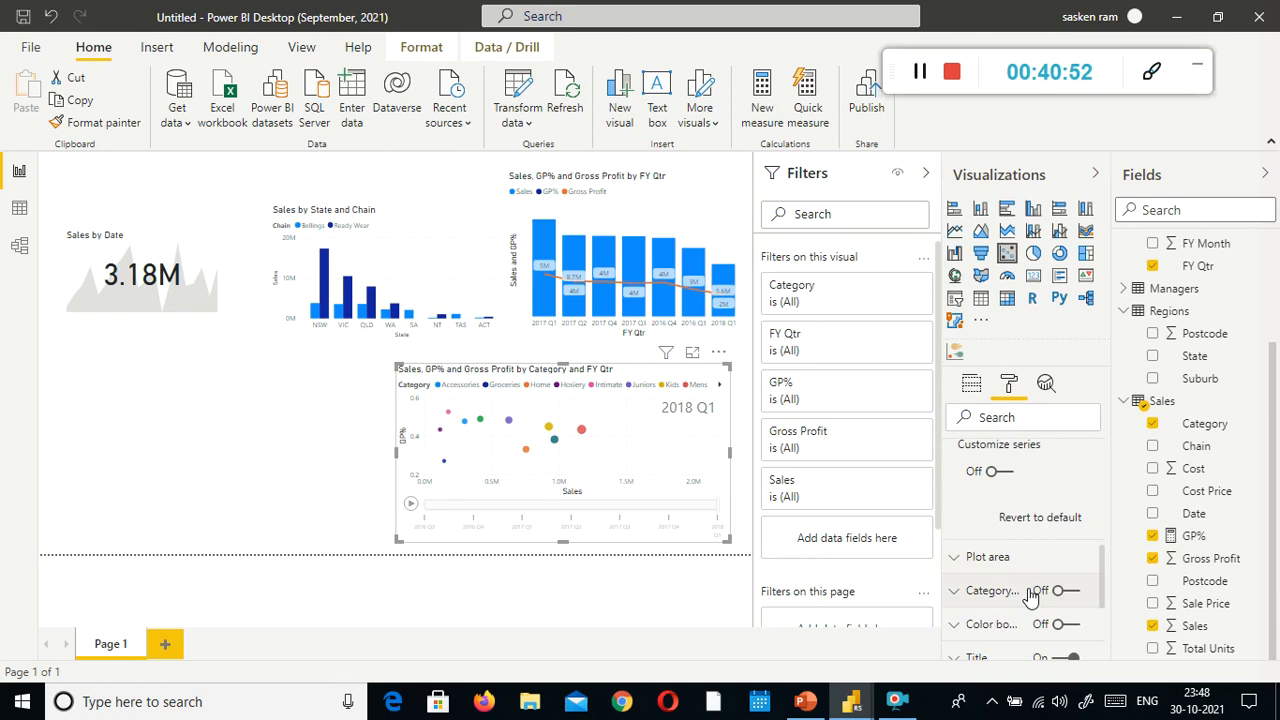
scroll(1030, 594, up, 3)
scroll(1005, 585, down, 2)
scroll(1000, 565, up, 2)
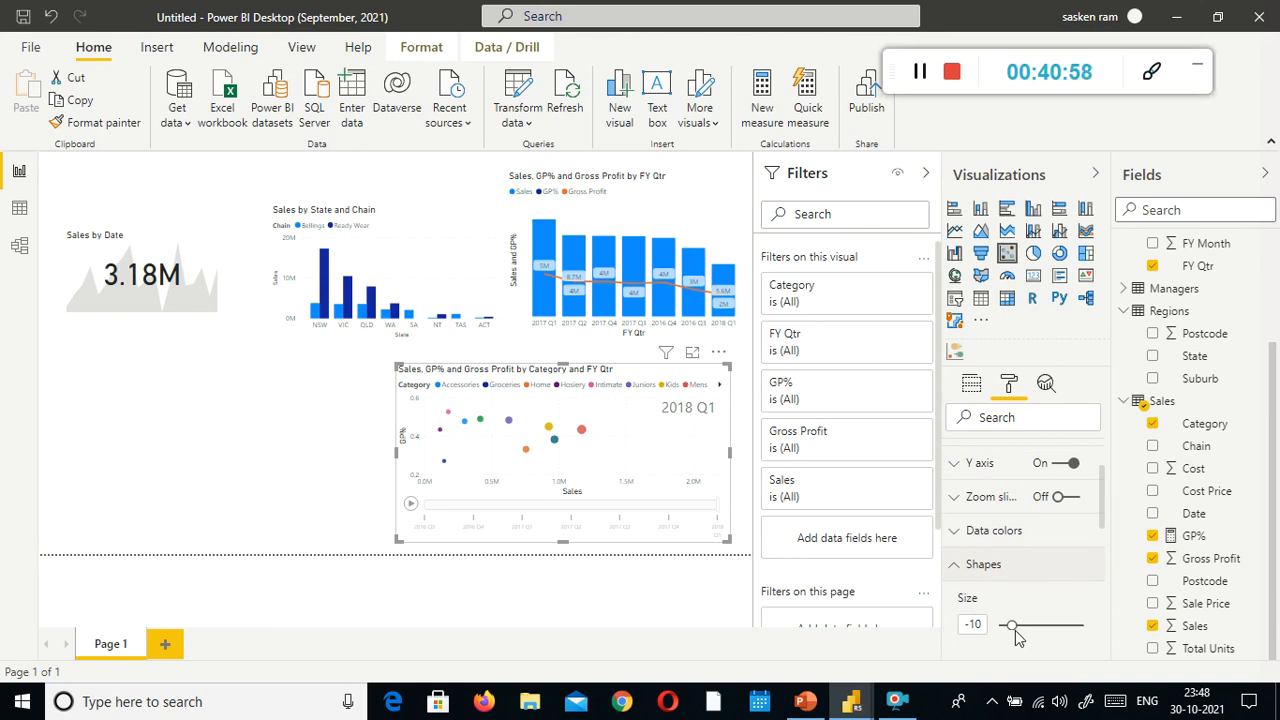
drag(1015, 625, 1052, 630)
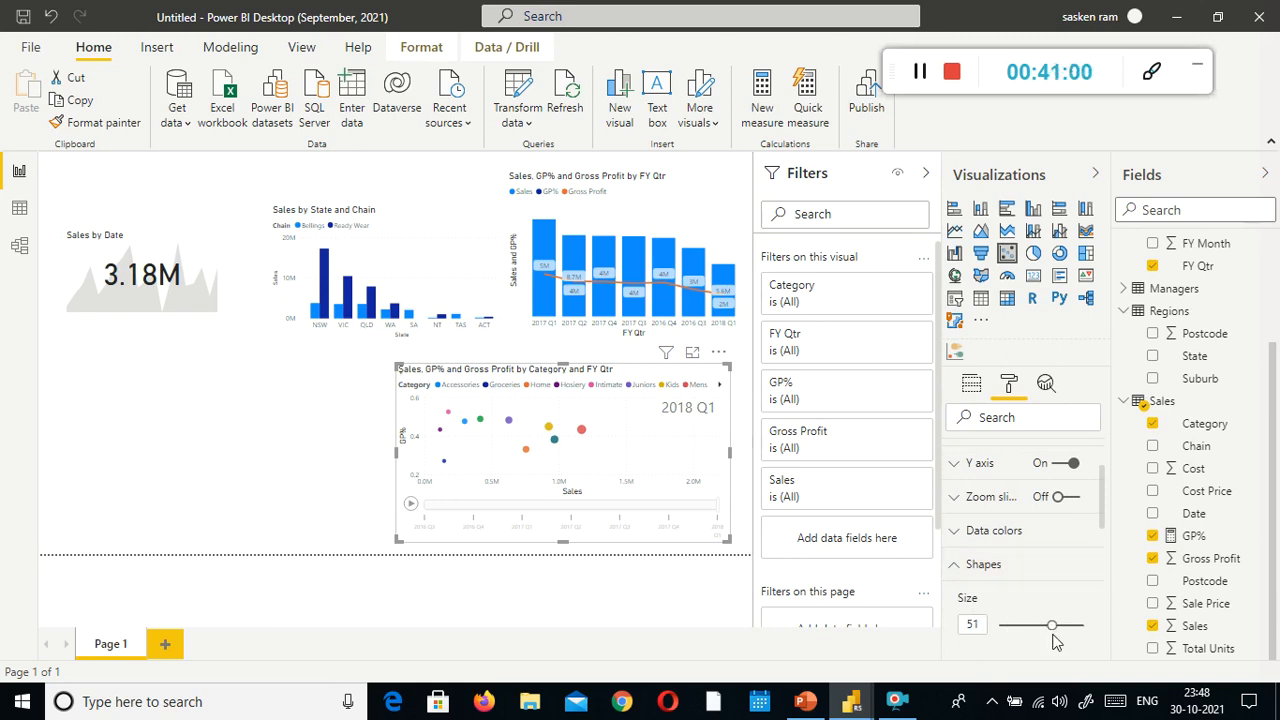
drag(1052, 624, 1064, 626)
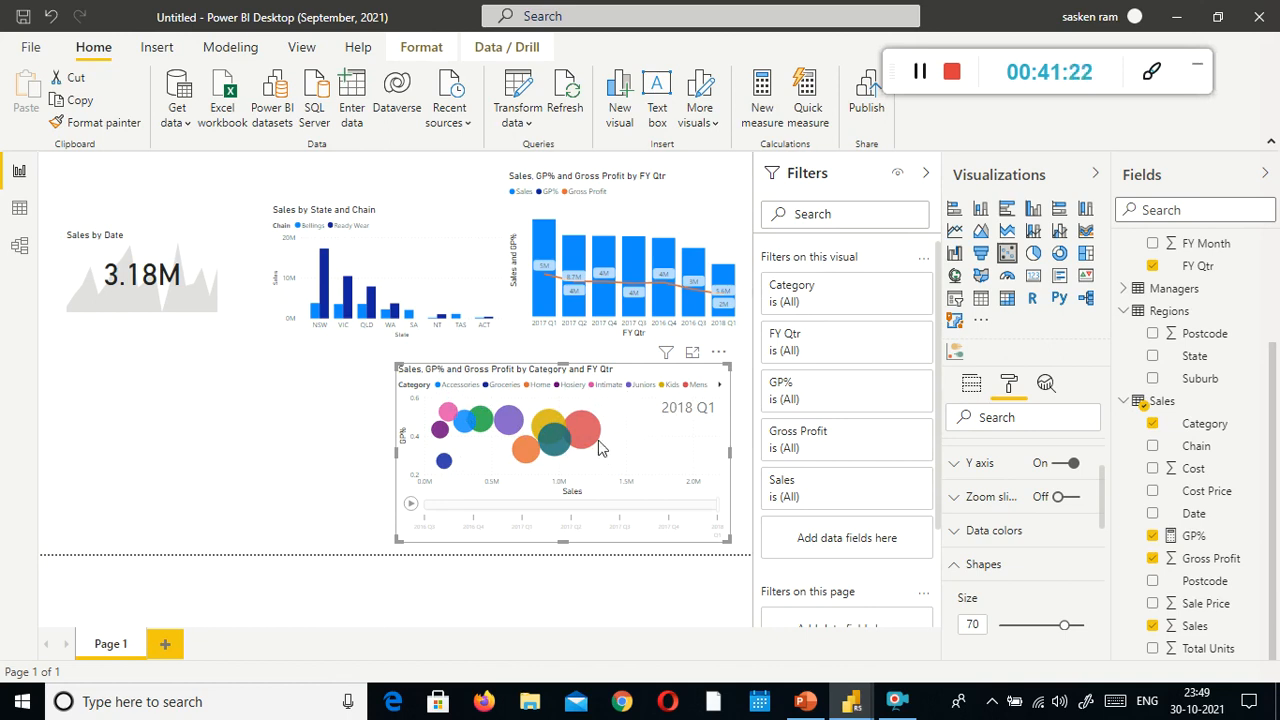
Step: Page through the scatter chart's Category legend to its last entries and back to the first ones
mouse_move(600, 448)
click(720, 385)
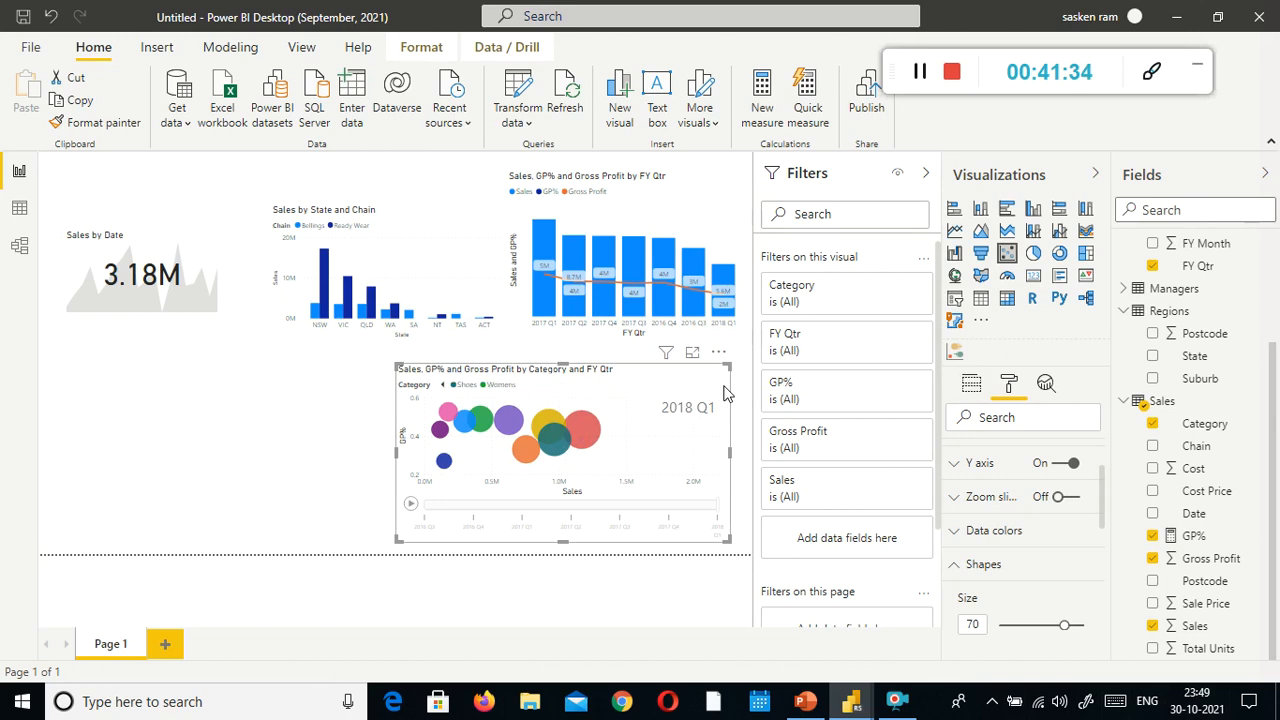
click(444, 386)
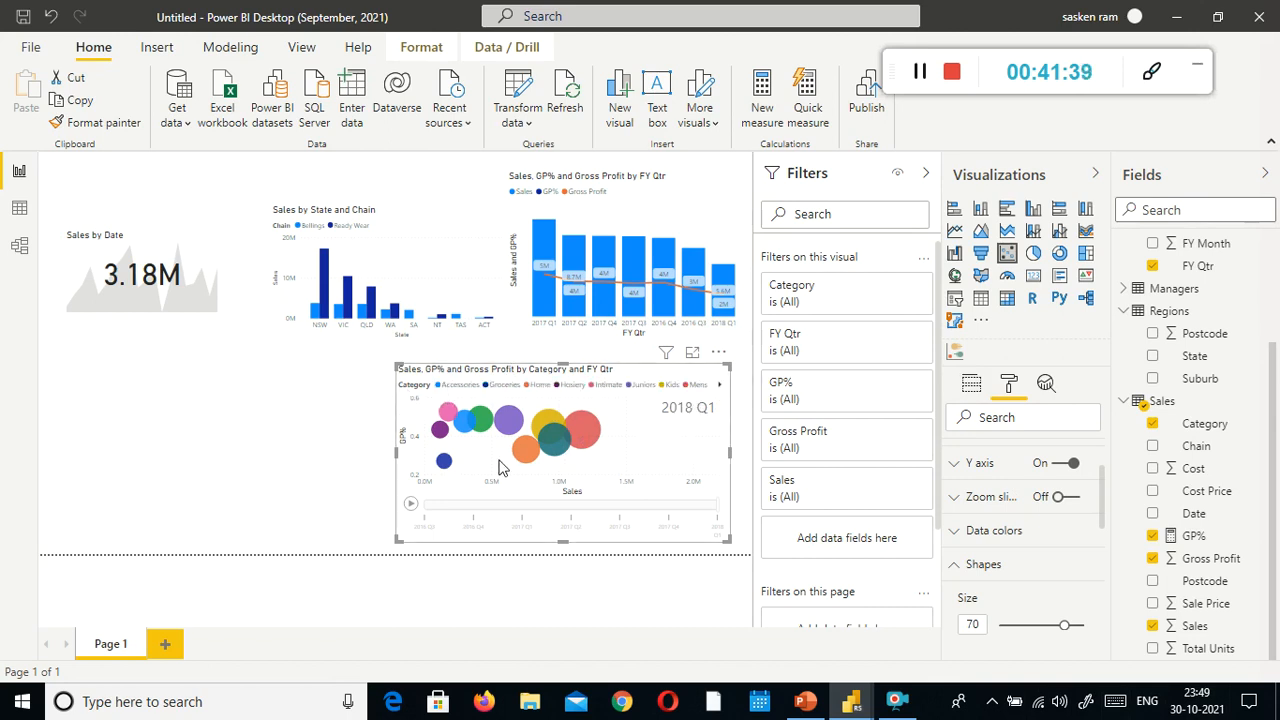
Step: Make the scatter chart taller at both its lower and upper edges and play its FY Qtr animation
drag(564, 540, 563, 560)
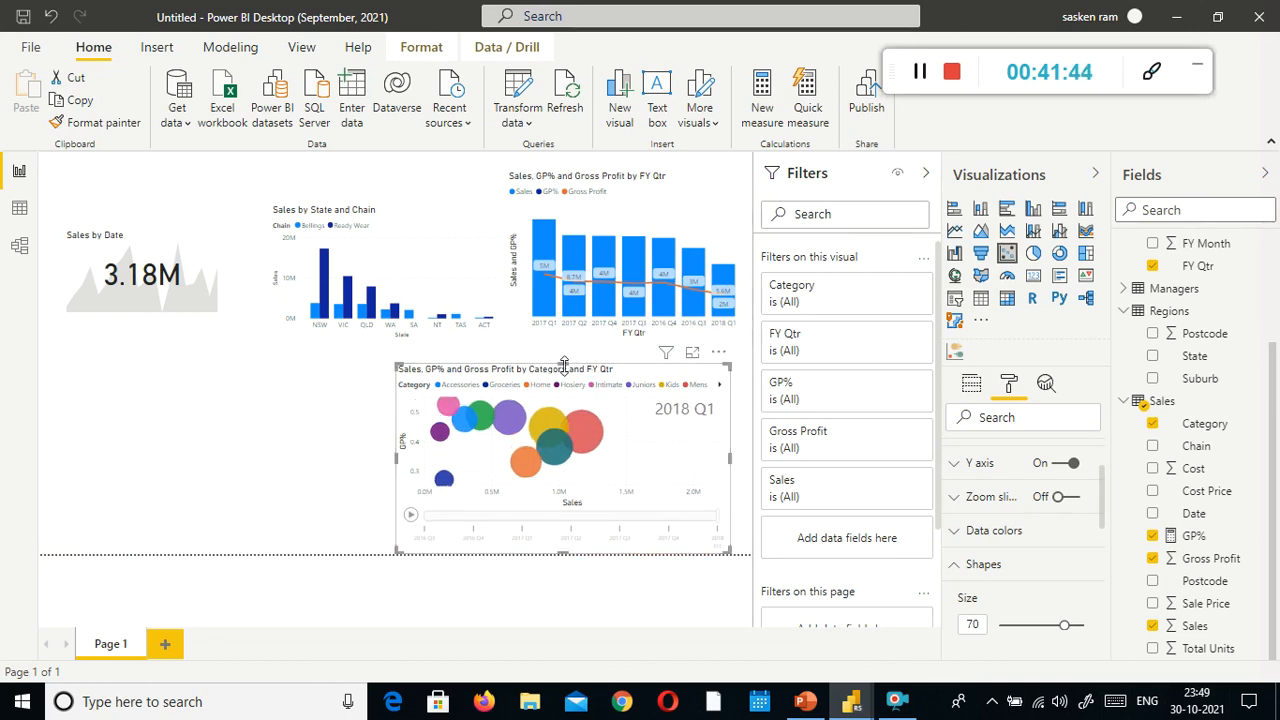
drag(575, 337, 572, 328)
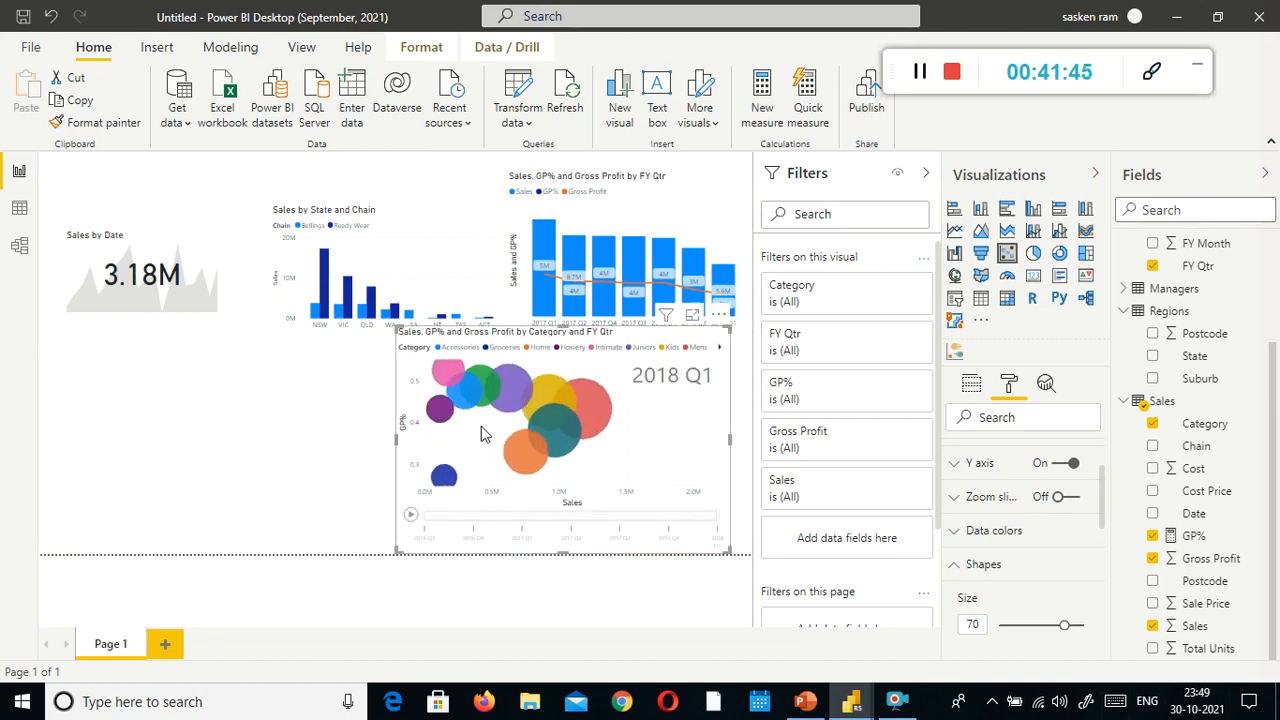
click(410, 517)
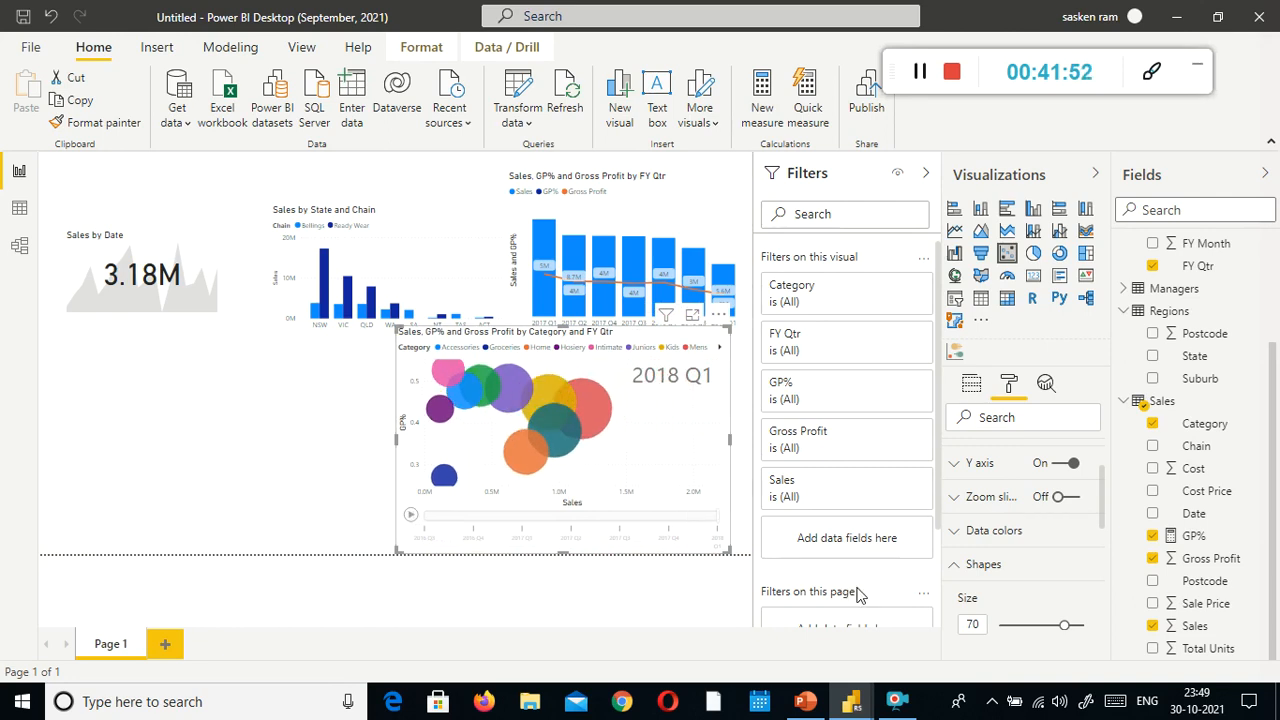
Step: Reduce the scatter chart's marker shape size to 39 and replay the quarterly animation
drag(1064, 625, 1043, 626)
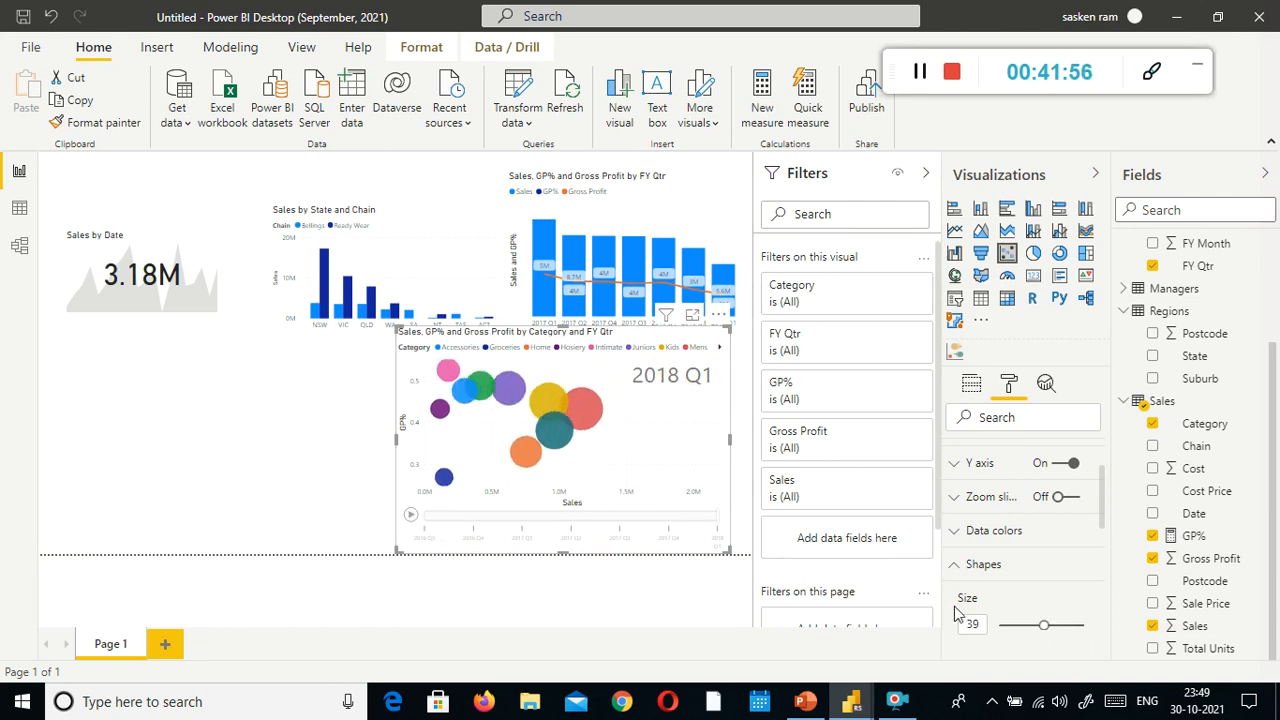
click(411, 516)
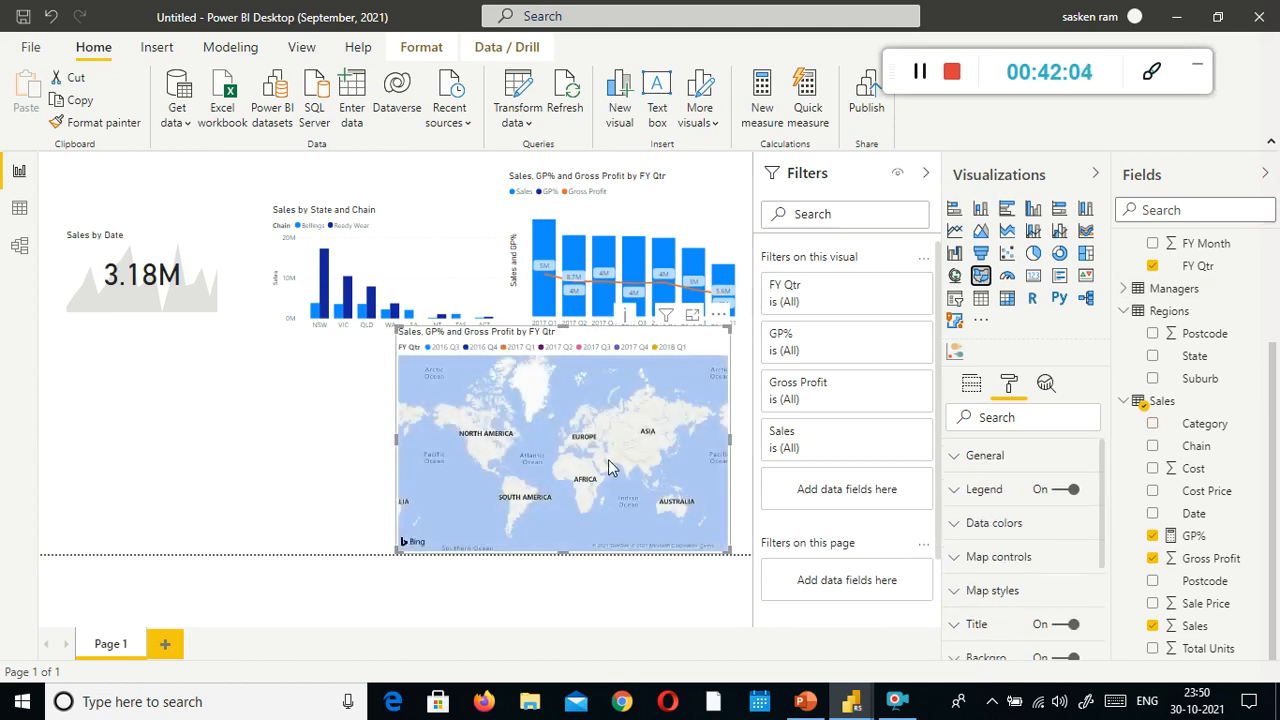
Step: Undo the conversion of the scatter chart into a filled map
key(ctrl+z)
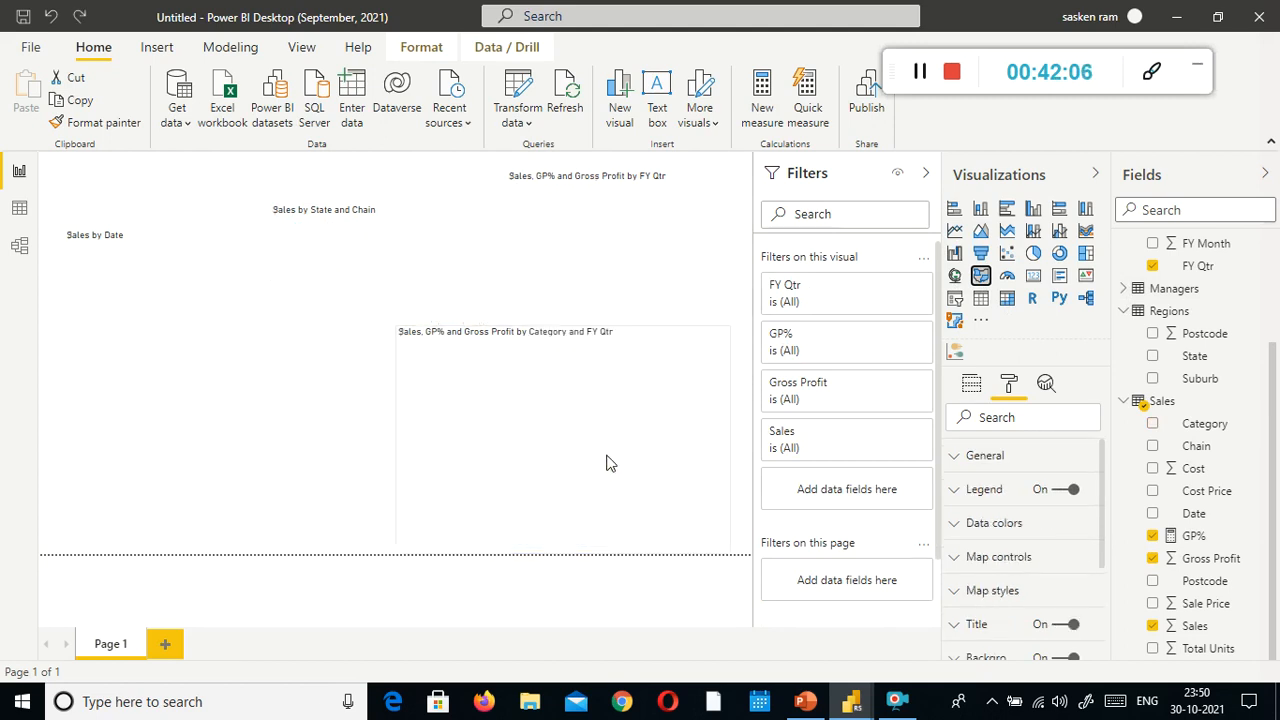
Step: Add an empty filled map visual in the blank area below the Sales by Date KPI
click(230, 412)
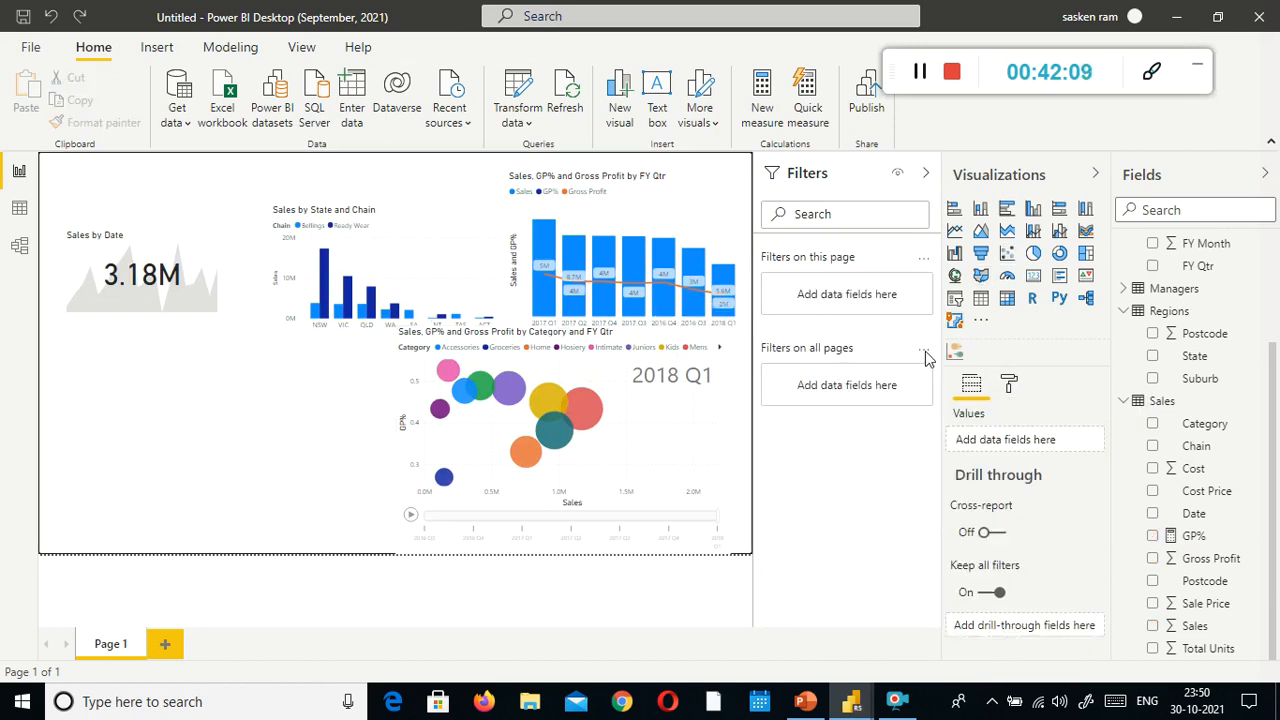
click(986, 279)
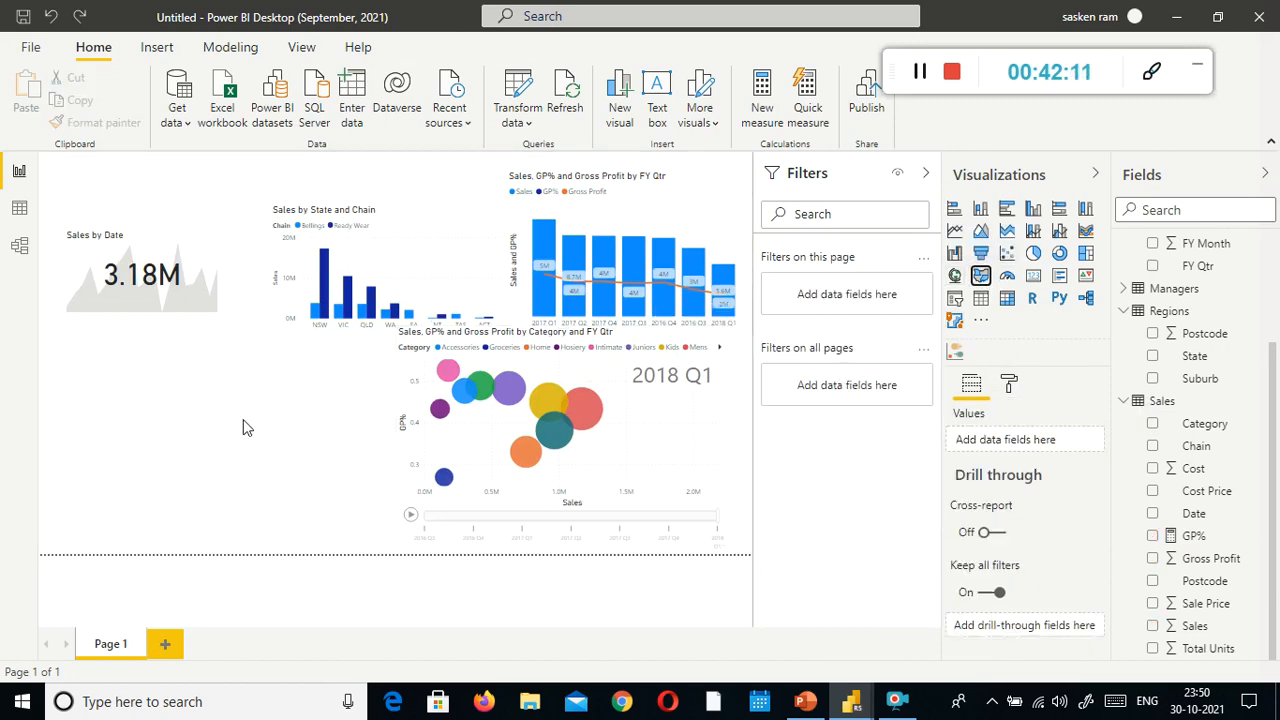
click(978, 283)
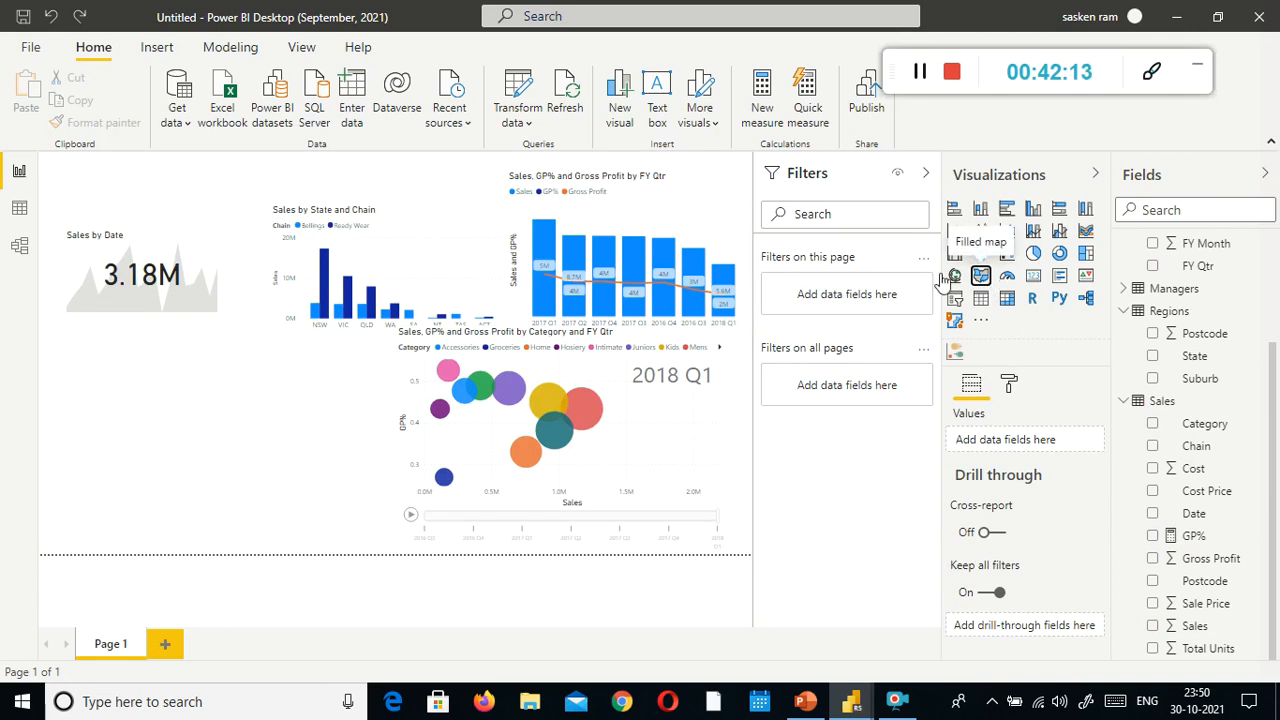
click(380, 455)
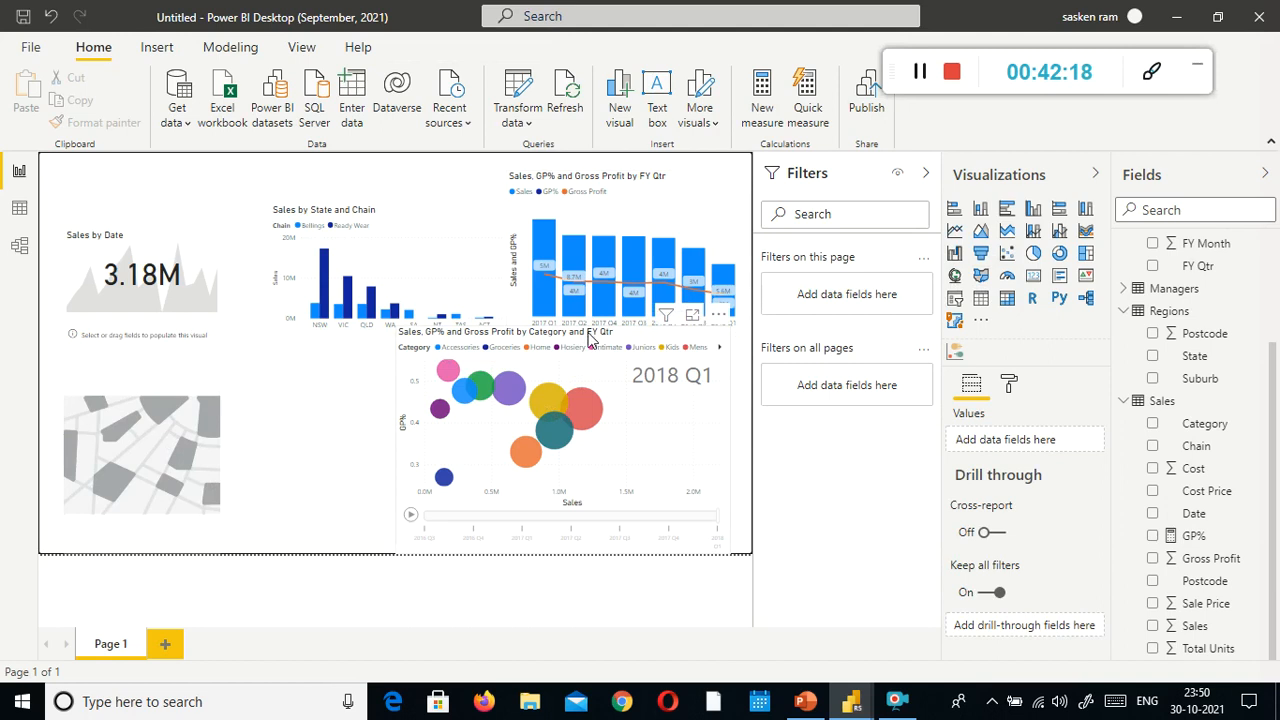
click(582, 361)
click(585, 369)
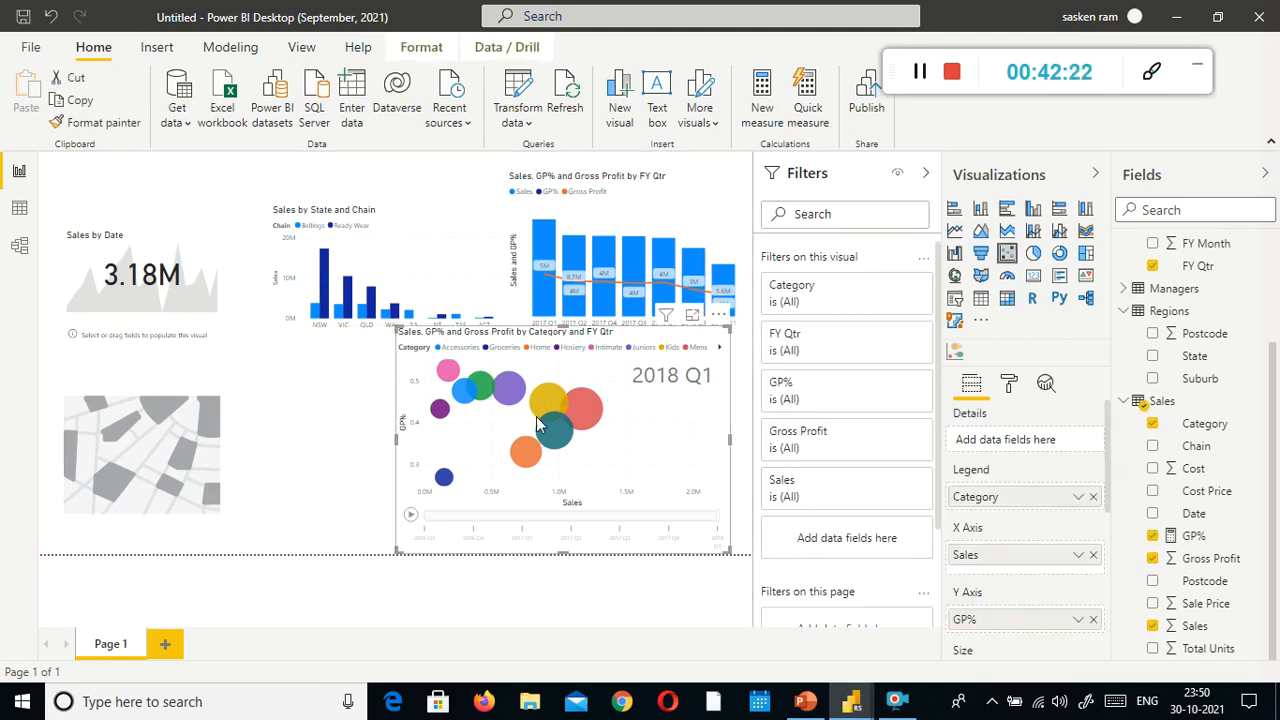
click(311, 423)
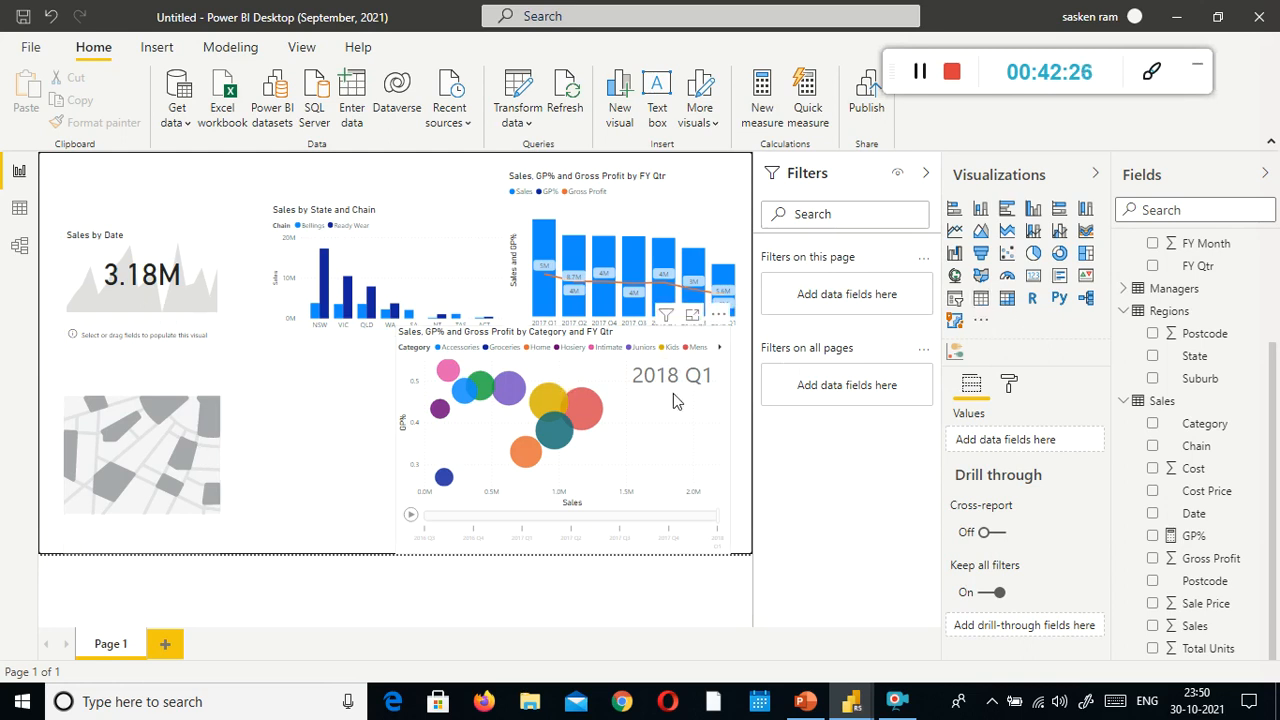
click(648, 442)
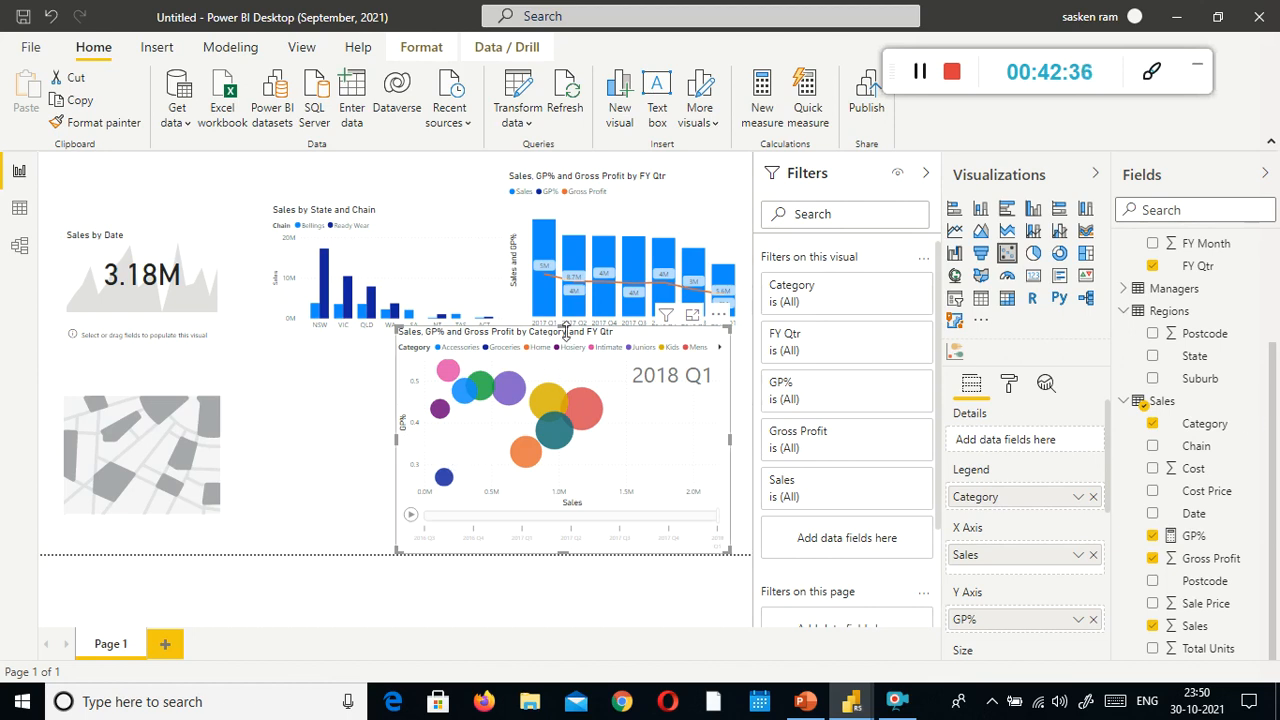
click(310, 421)
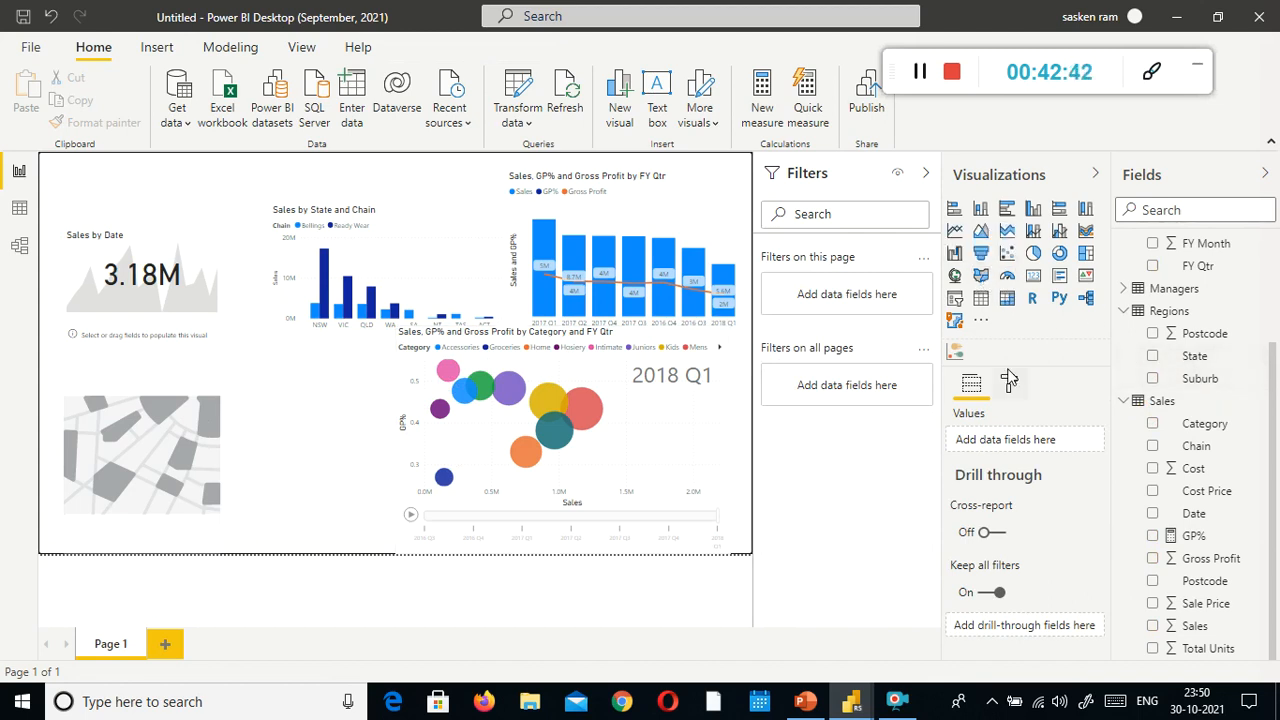
Step: Show Sales by State in the filled map and widen the map towards the scatter chart
click(149, 393)
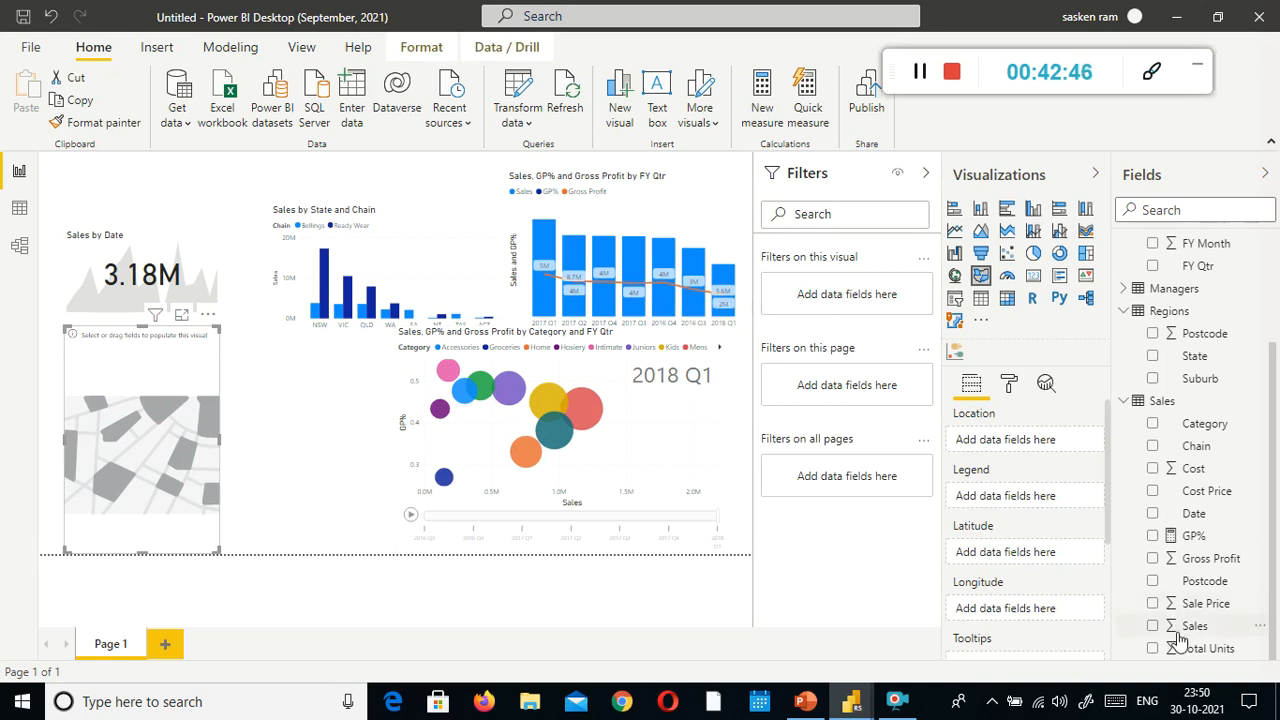
drag(1180, 628, 150, 430)
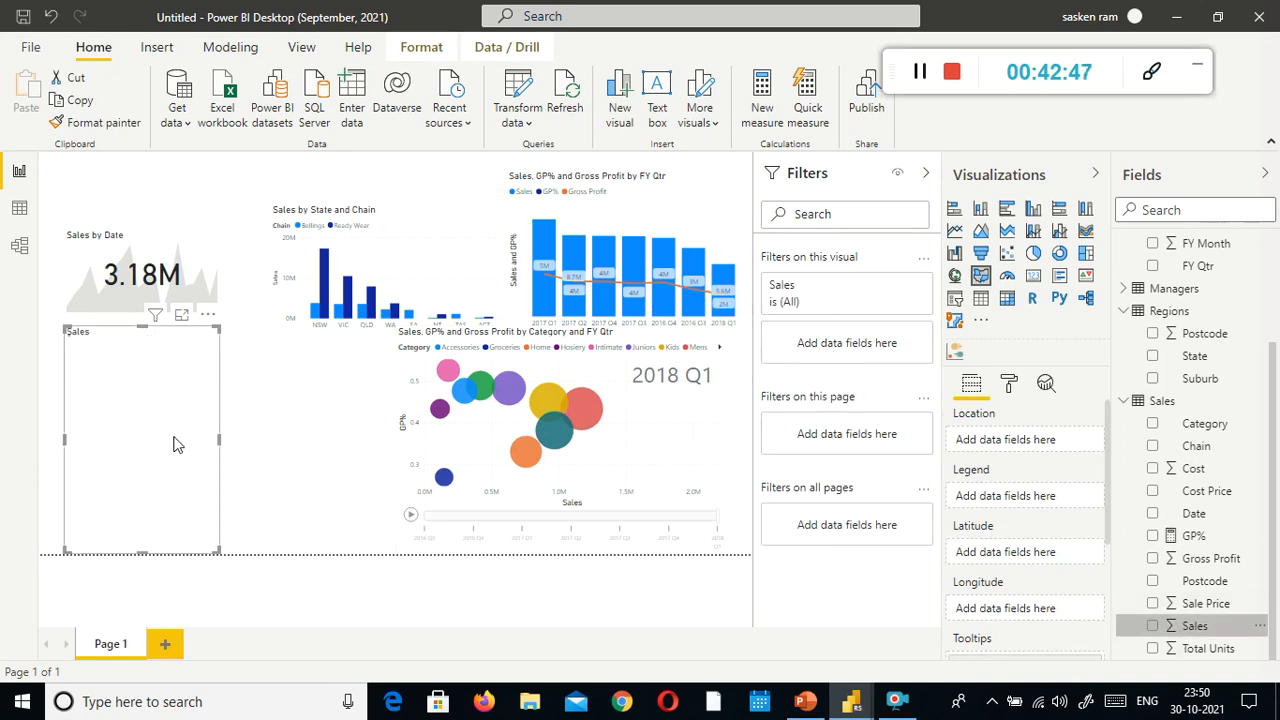
drag(1205, 363, 130, 360)
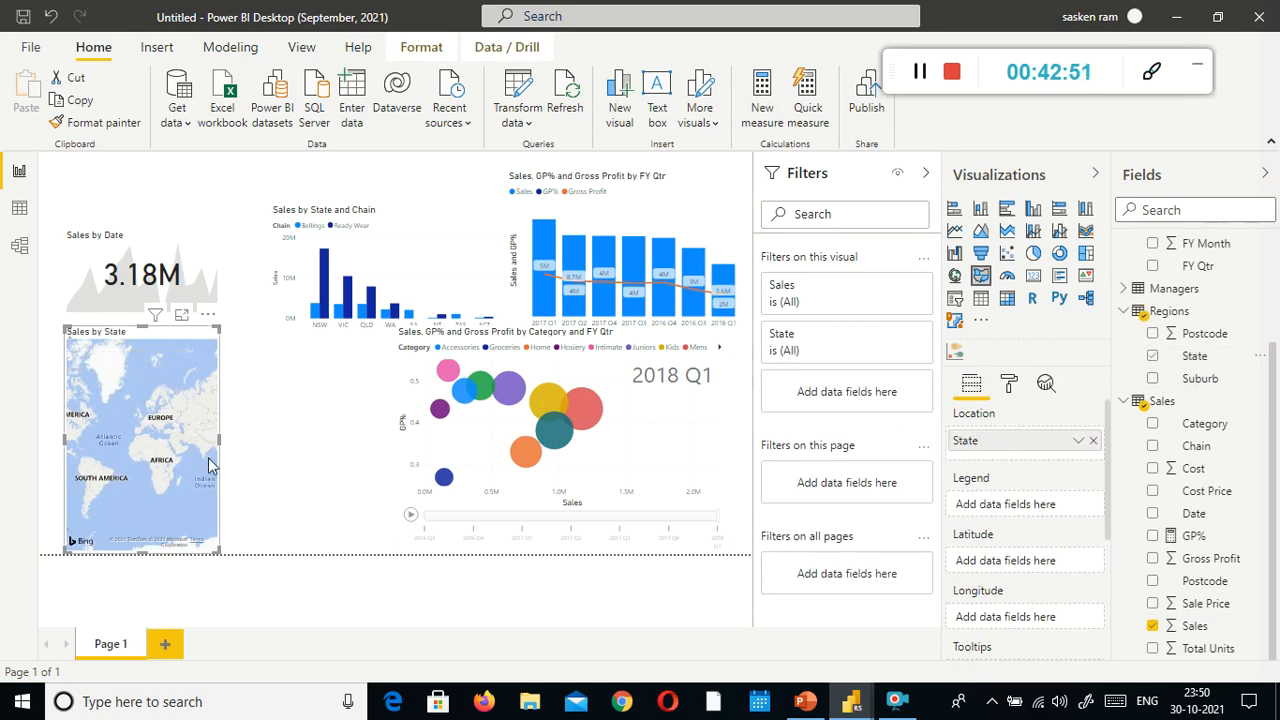
drag(220, 439, 344, 438)
mouse_move(323, 478)
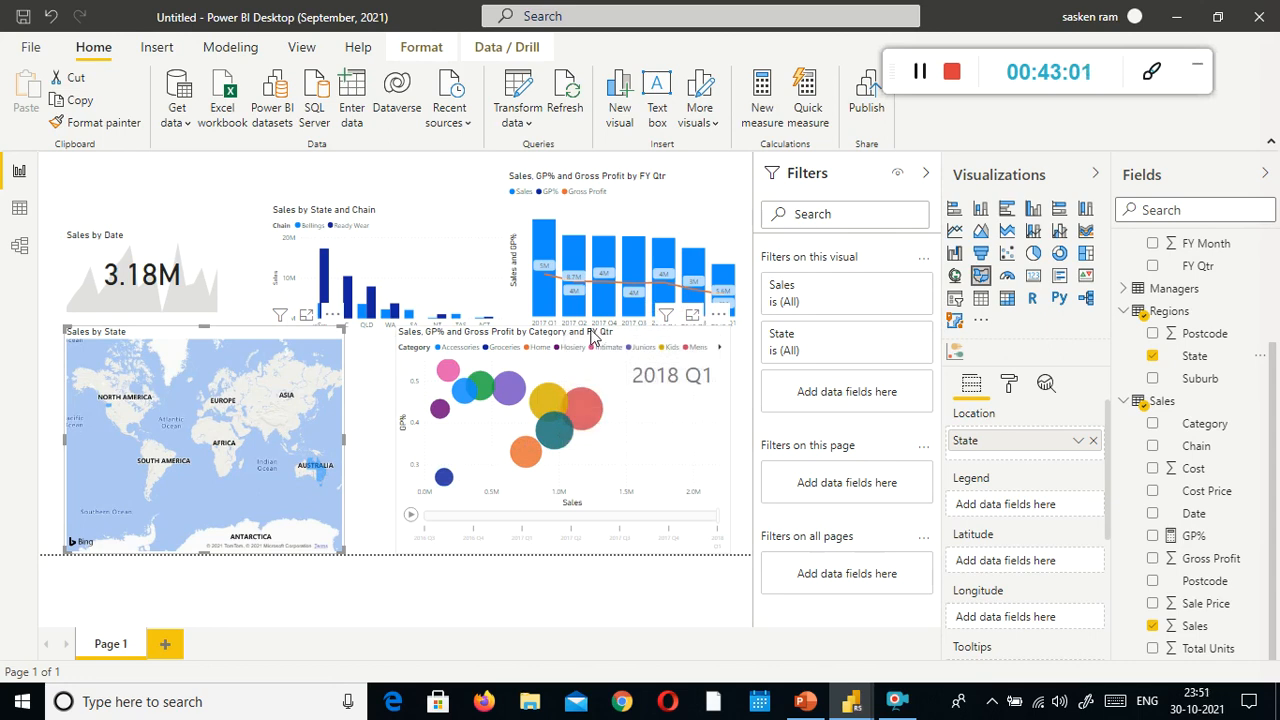
Step: Shift the scatter chart slightly right and reduce its height, and shorten the Sales by State map and nudge it right
click(544, 338)
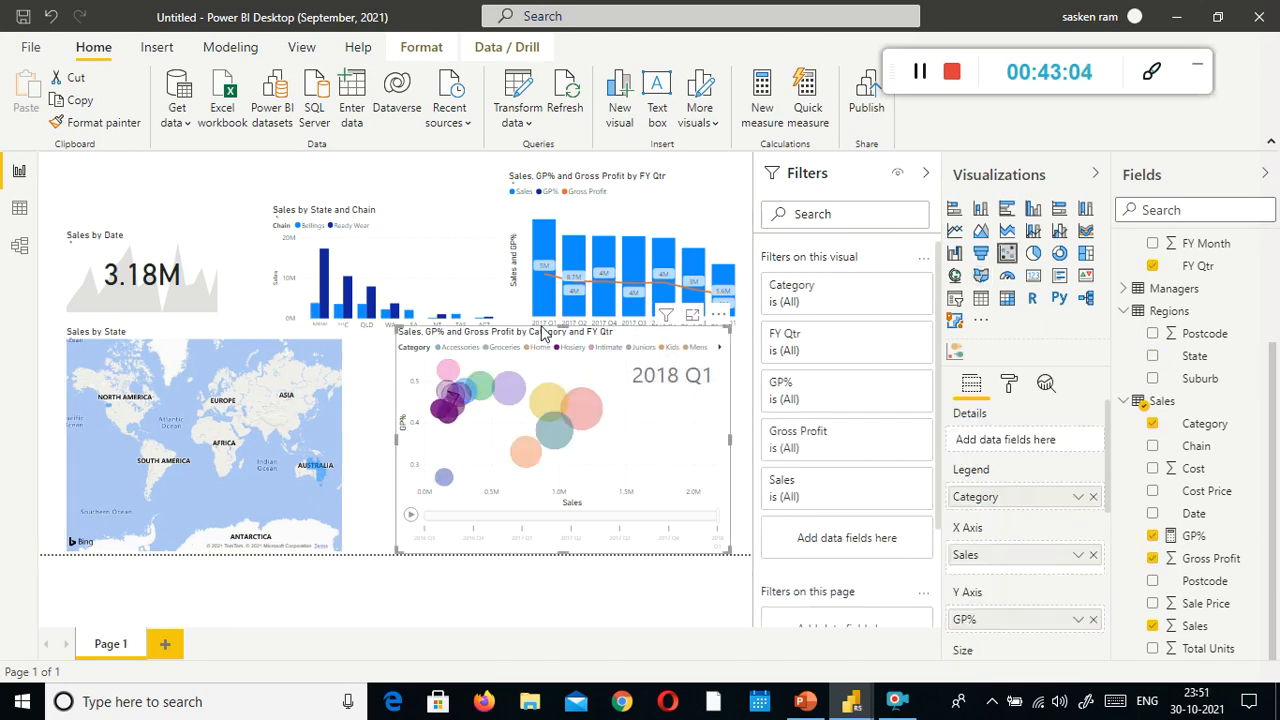
drag(562, 326, 603, 358)
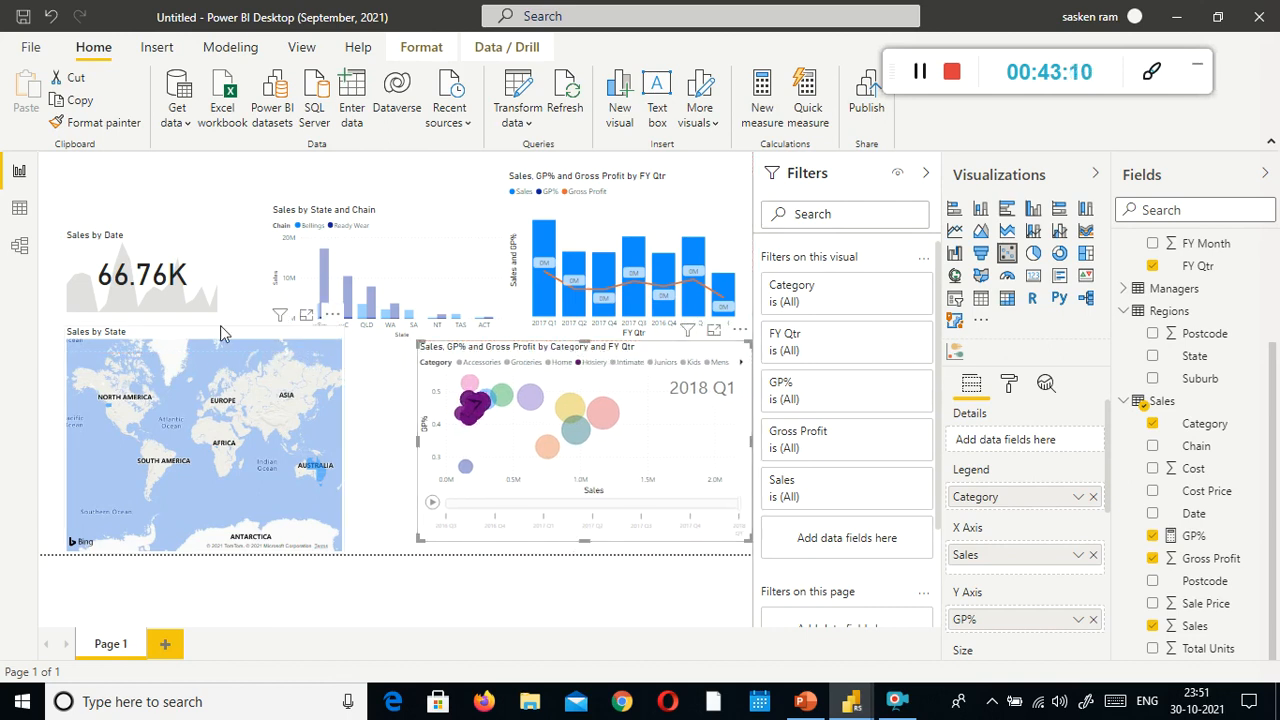
drag(220, 328, 210, 360)
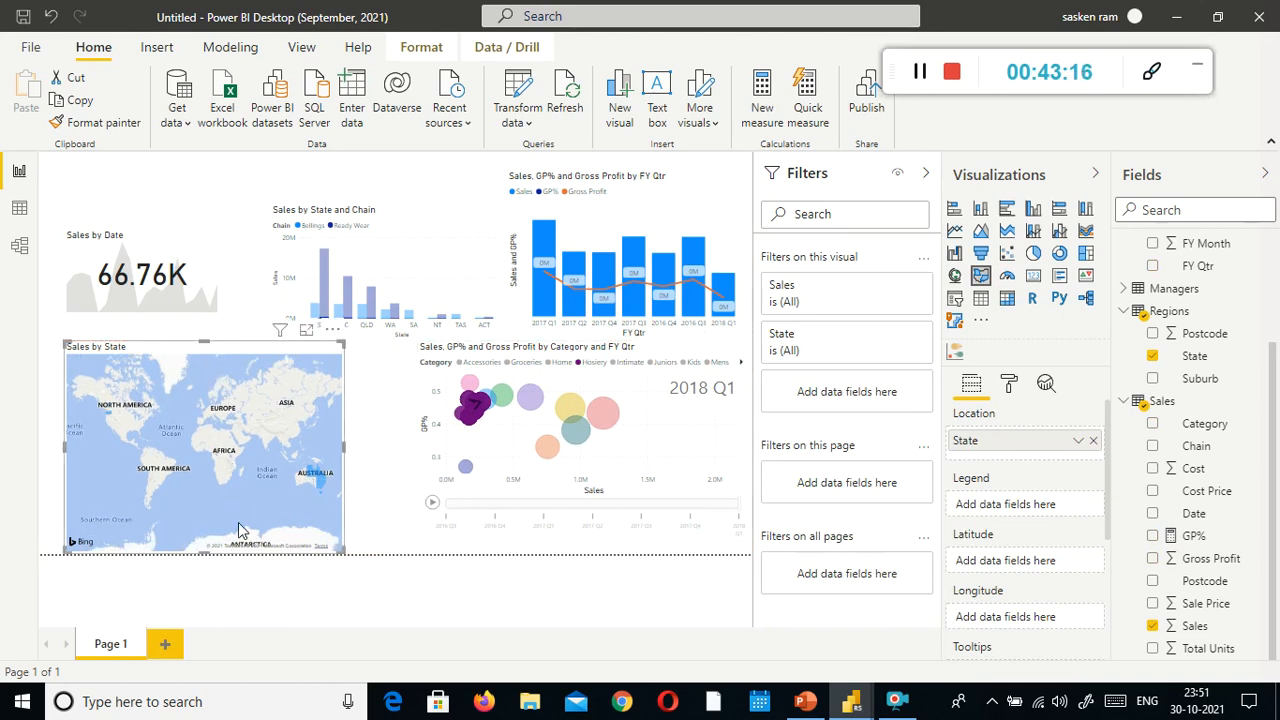
drag(241, 409, 245, 379)
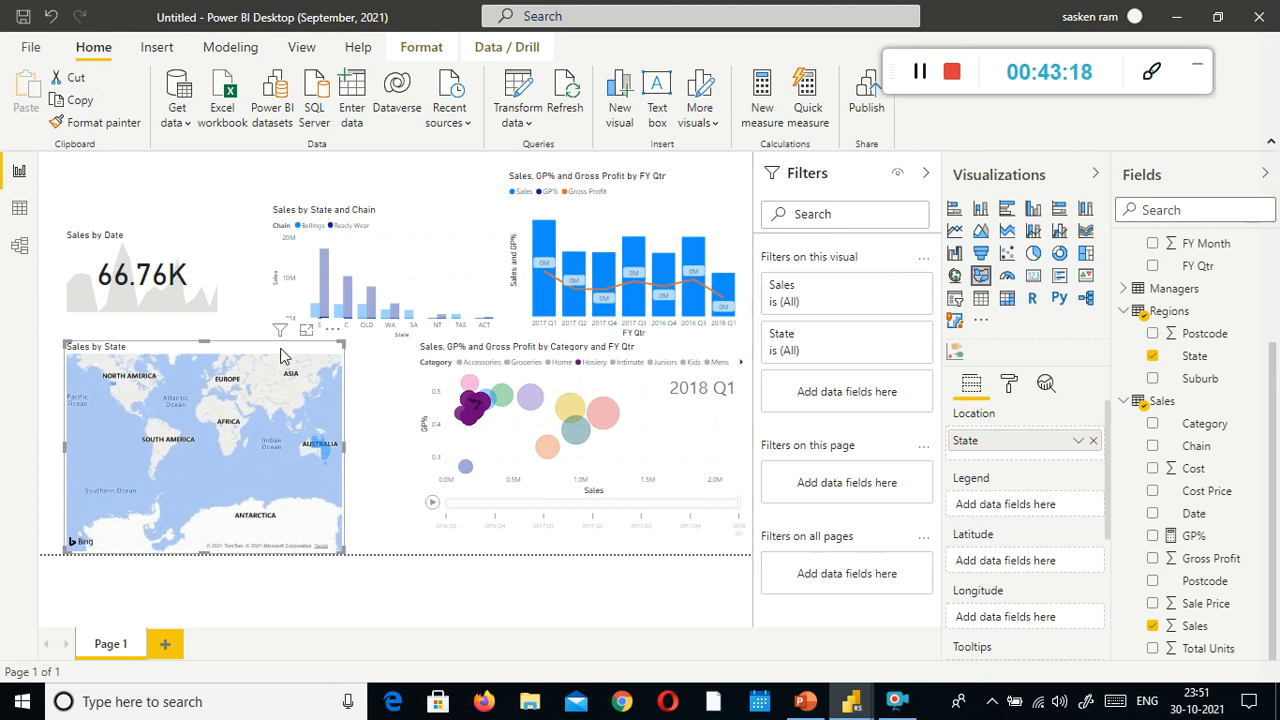
drag(282, 329, 281, 304)
click(450, 450)
drag(275, 323, 220, 350)
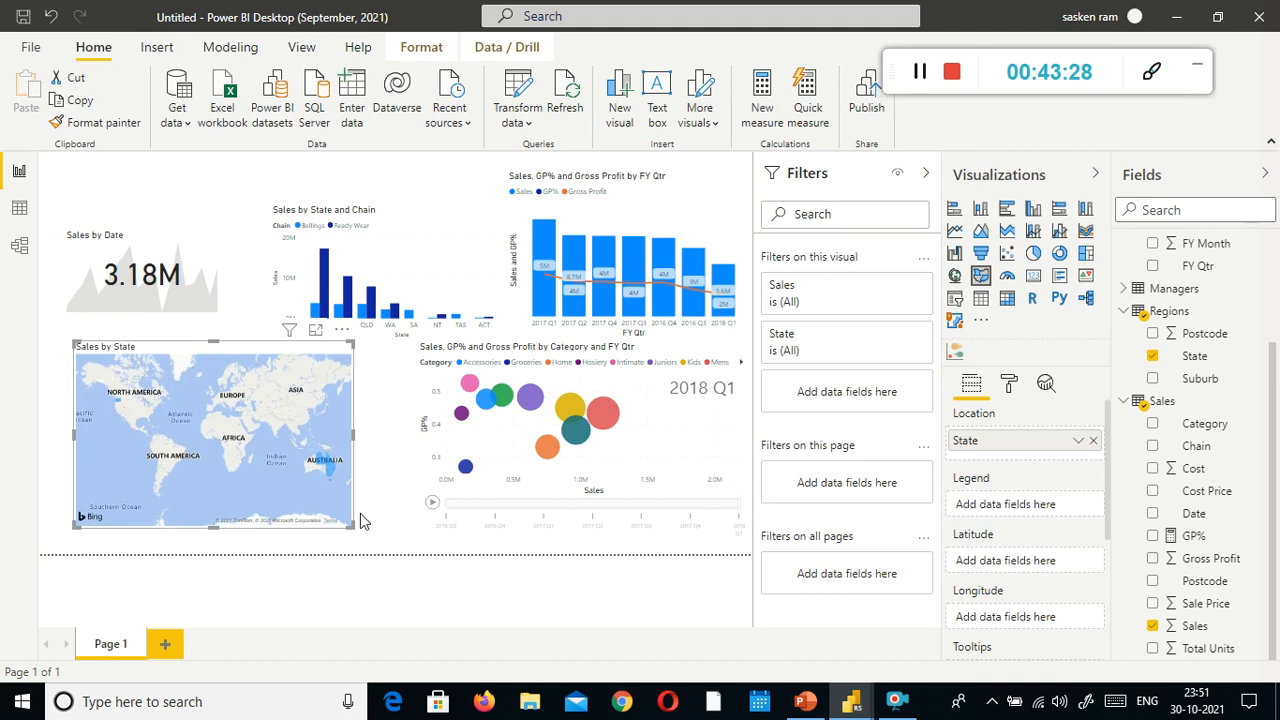
click(395, 523)
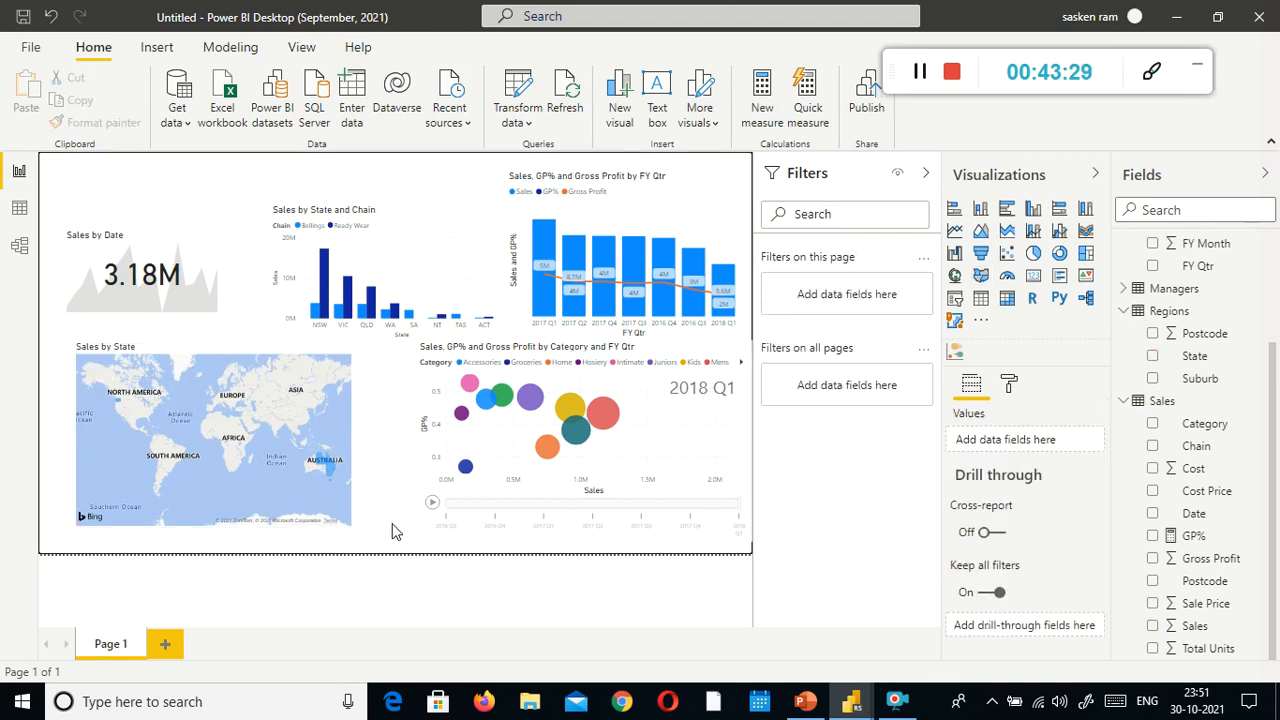
Step: Turn on the shadow for the scatter chart, the FY Qtr combo chart and the Sales by State and Chain chart
click(453, 428)
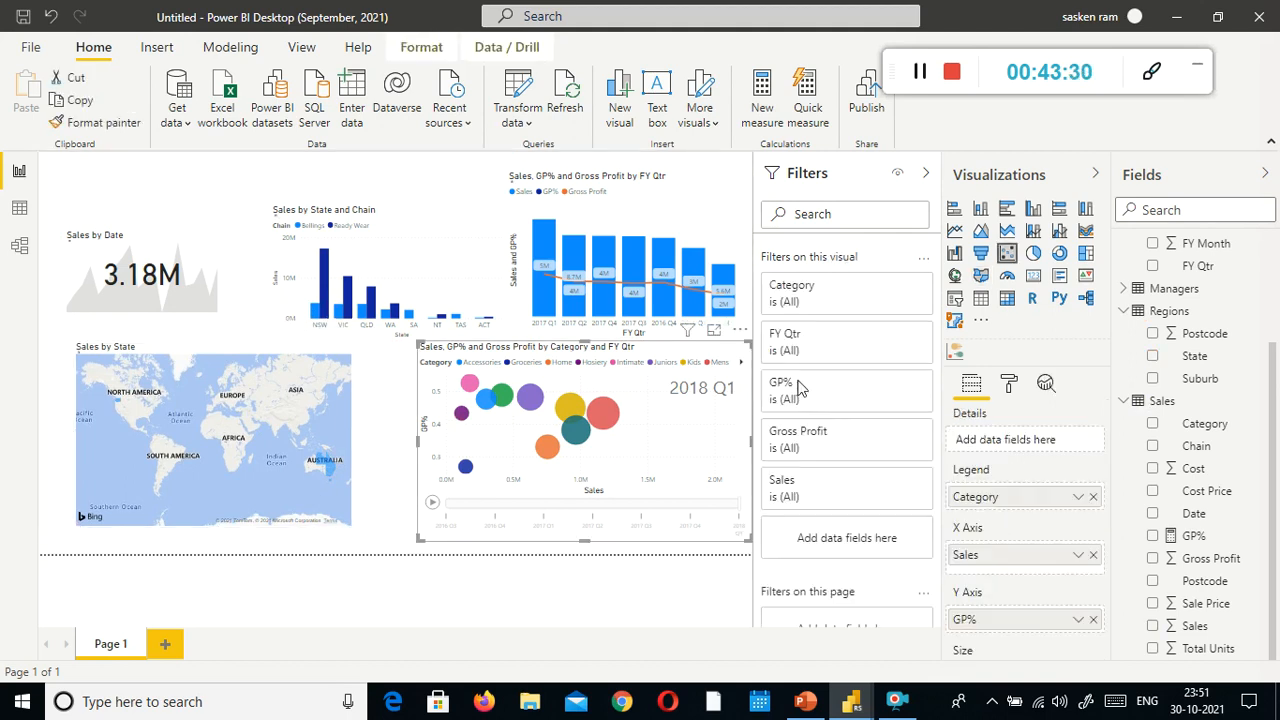
click(1012, 388)
scroll(1060, 598, down, 5)
scroll(1063, 598, down, 1)
click(1060, 584)
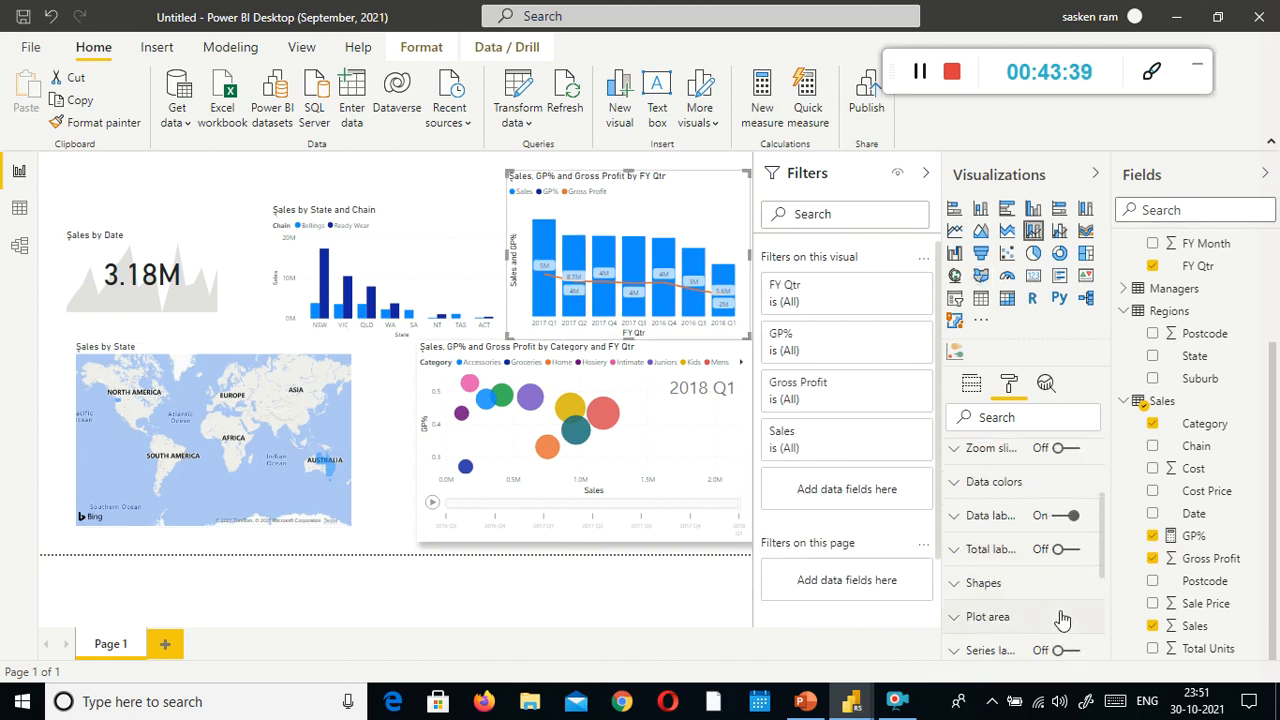
scroll(1053, 613, down, 3)
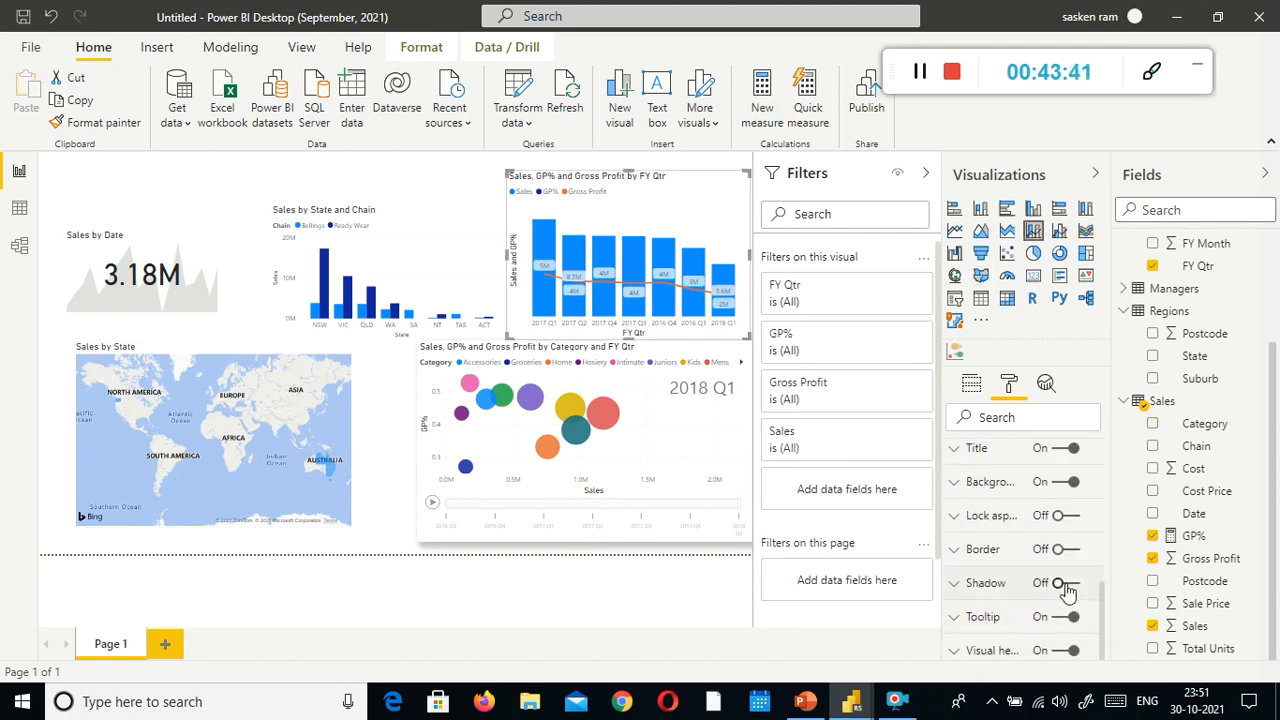
click(1065, 583)
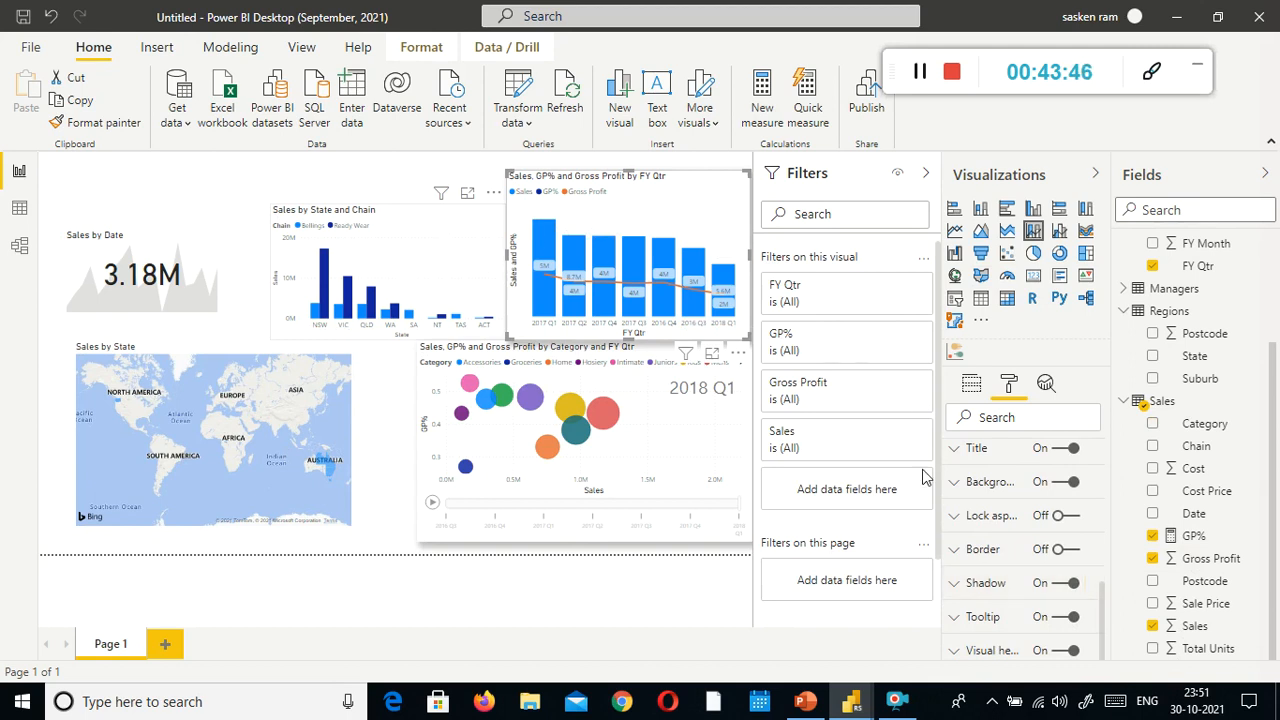
click(1065, 583)
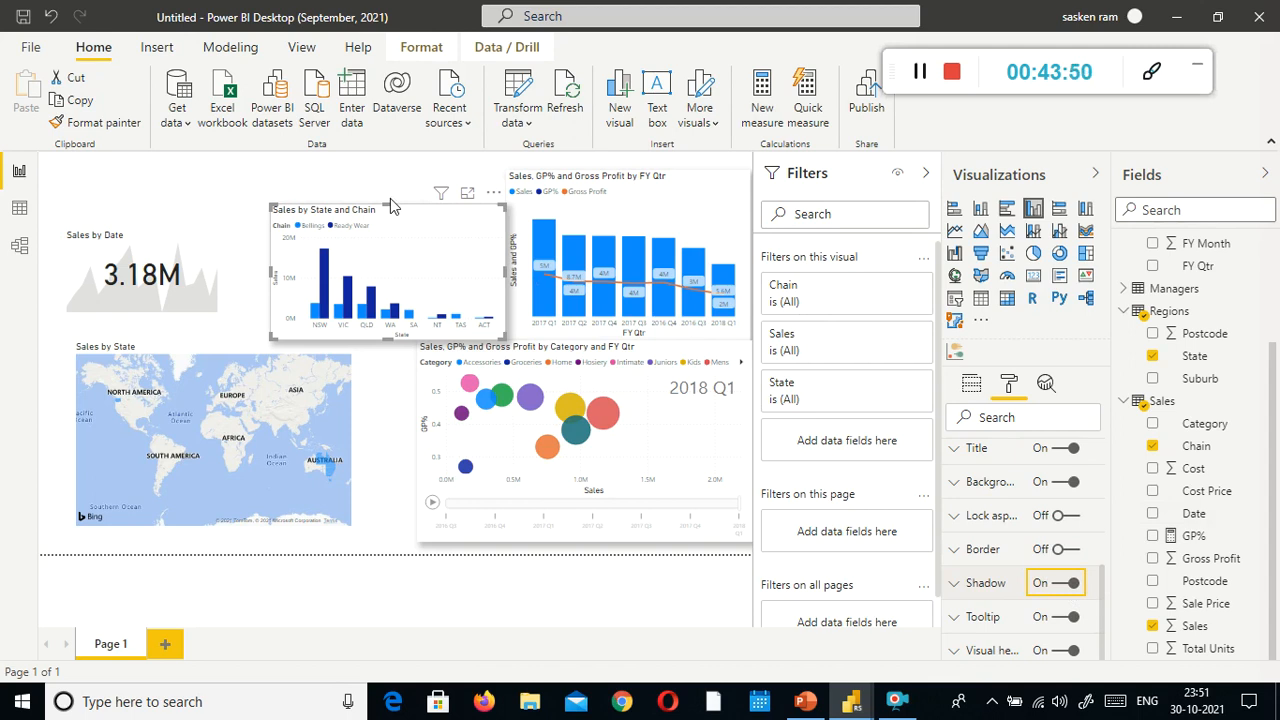
Step: Extend the Sales by State and Chain chart upward to align with the combo chart's upper edge and move it slightly left
drag(392, 205, 392, 172)
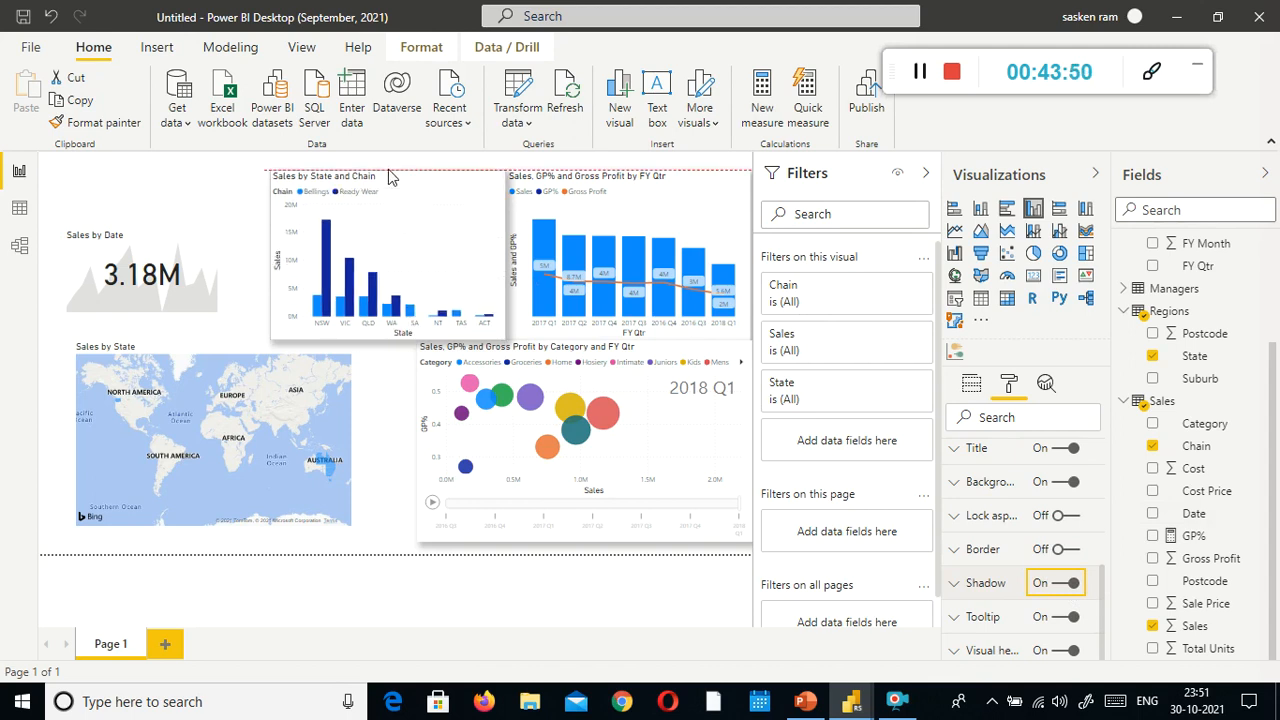
click(207, 212)
mouse_move(435, 196)
mouse_down()
mouse_move(388, 186)
mouse_move(416, 190)
mouse_up()
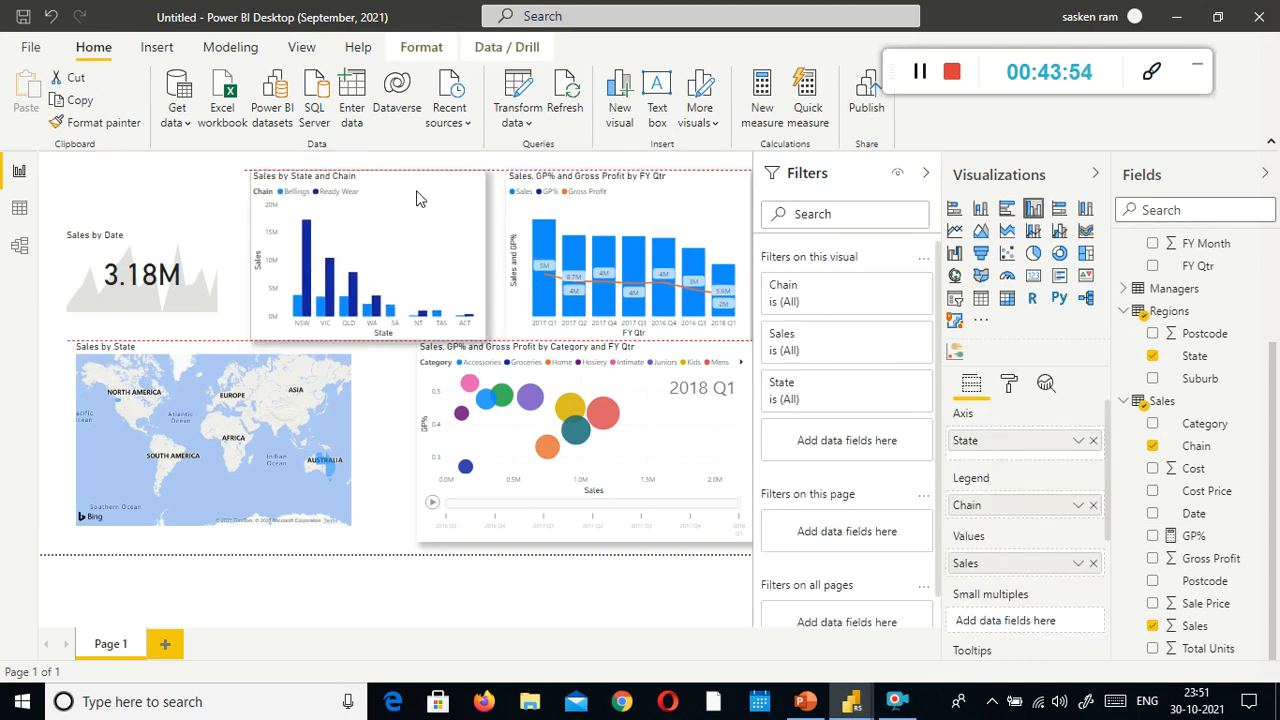
Step: Turn on the shadow for the Sales by Date KPI
click(185, 230)
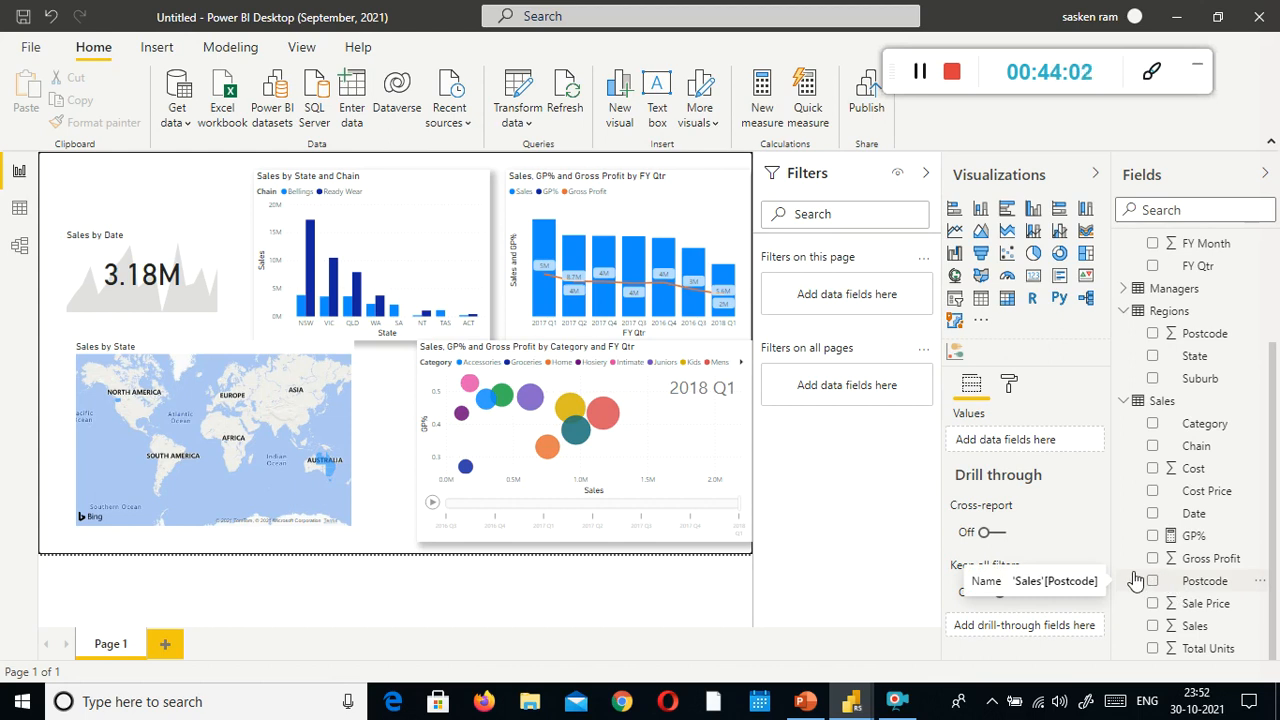
click(1009, 385)
scroll(1051, 597, down, 1)
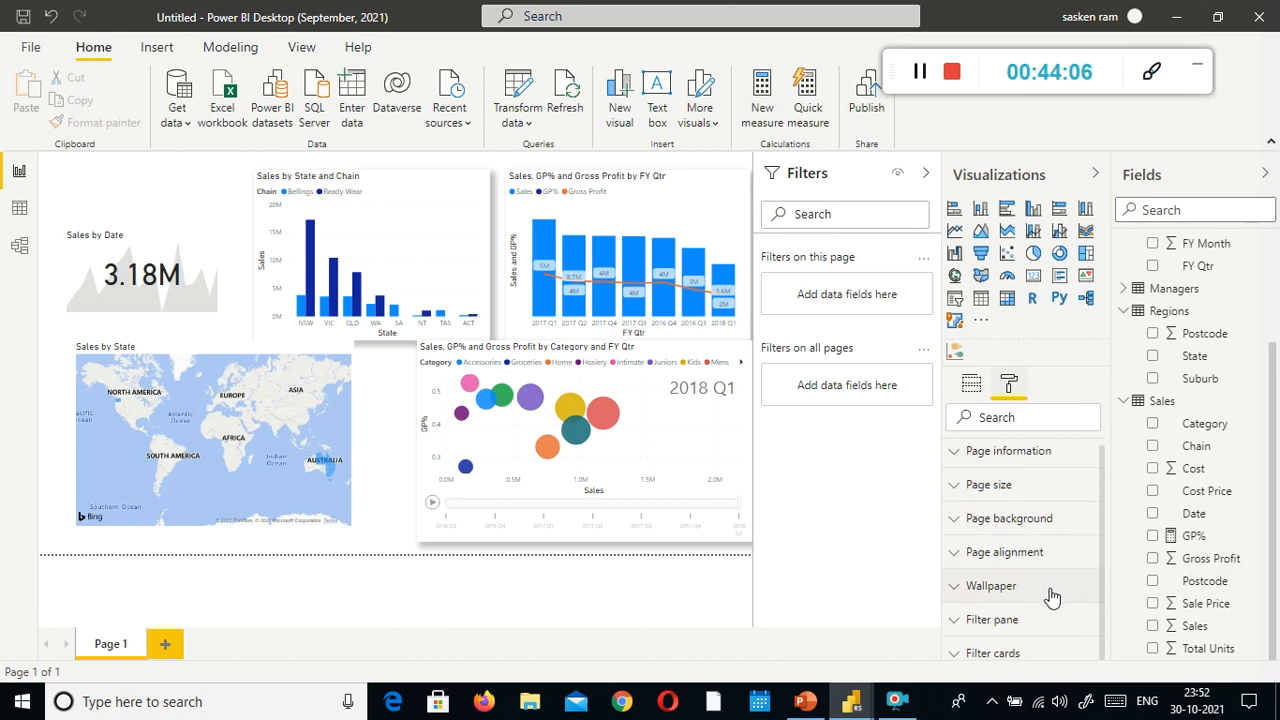
click(175, 265)
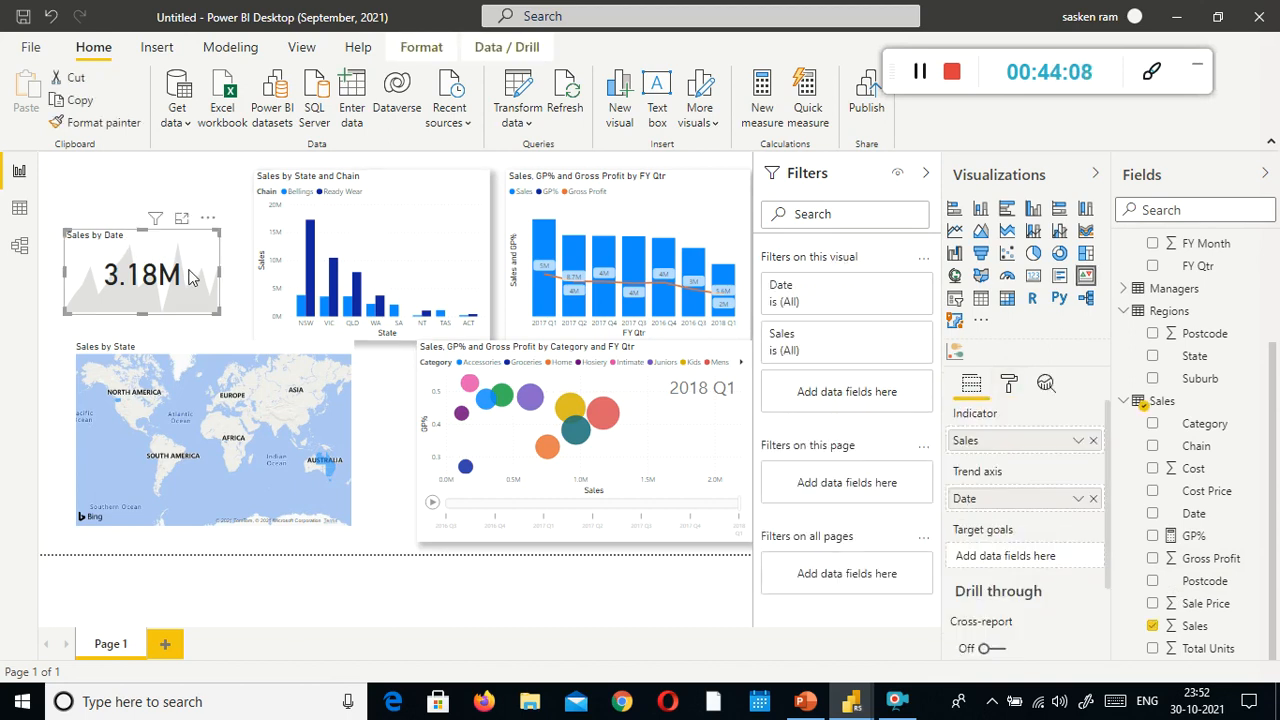
scroll(1010, 550, down, 1)
scroll(1010, 550, down, 1)
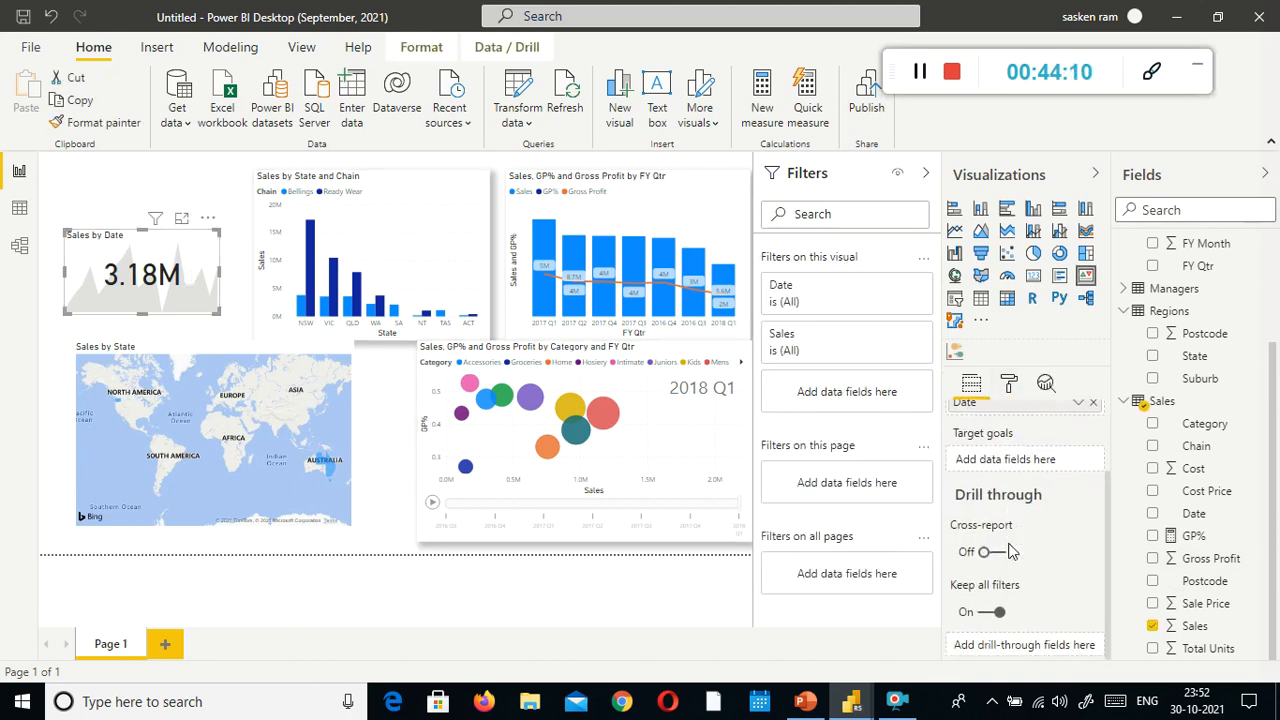
scroll(1010, 500, up, 2)
click(1009, 385)
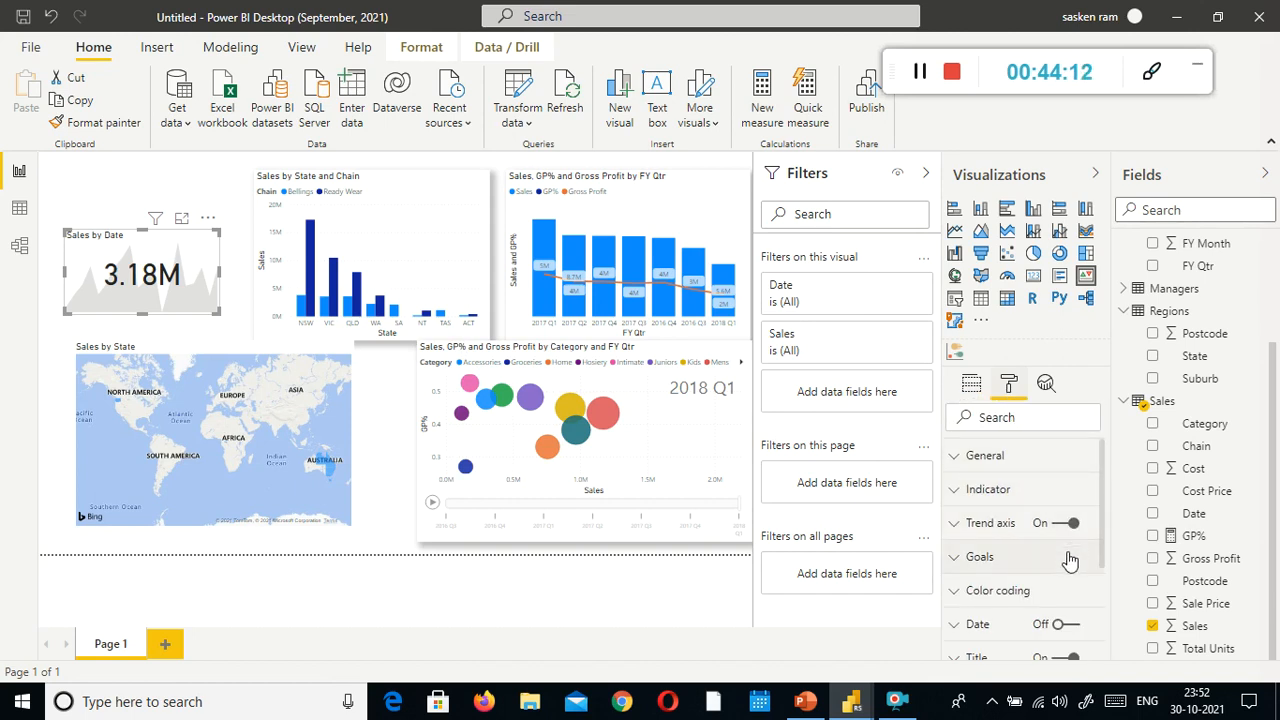
scroll(1070, 555, down, 2)
scroll(1070, 565, up, 2)
scroll(1070, 565, down, 3)
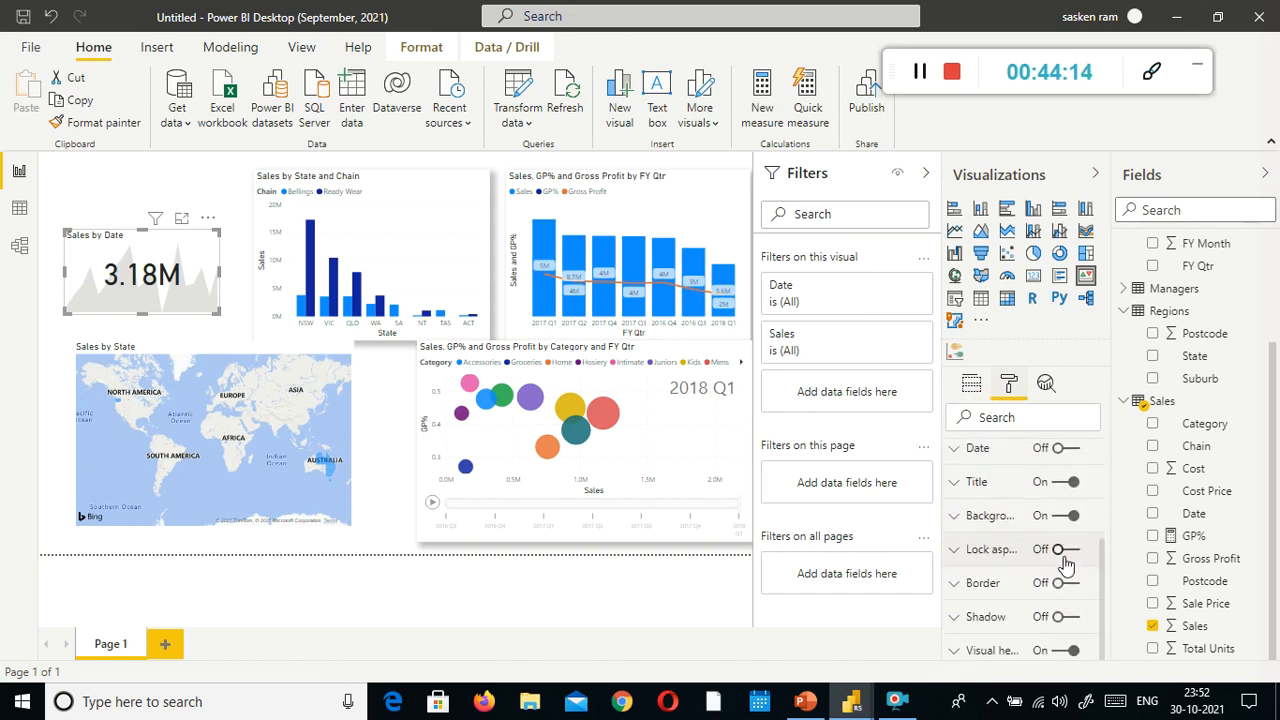
click(1077, 619)
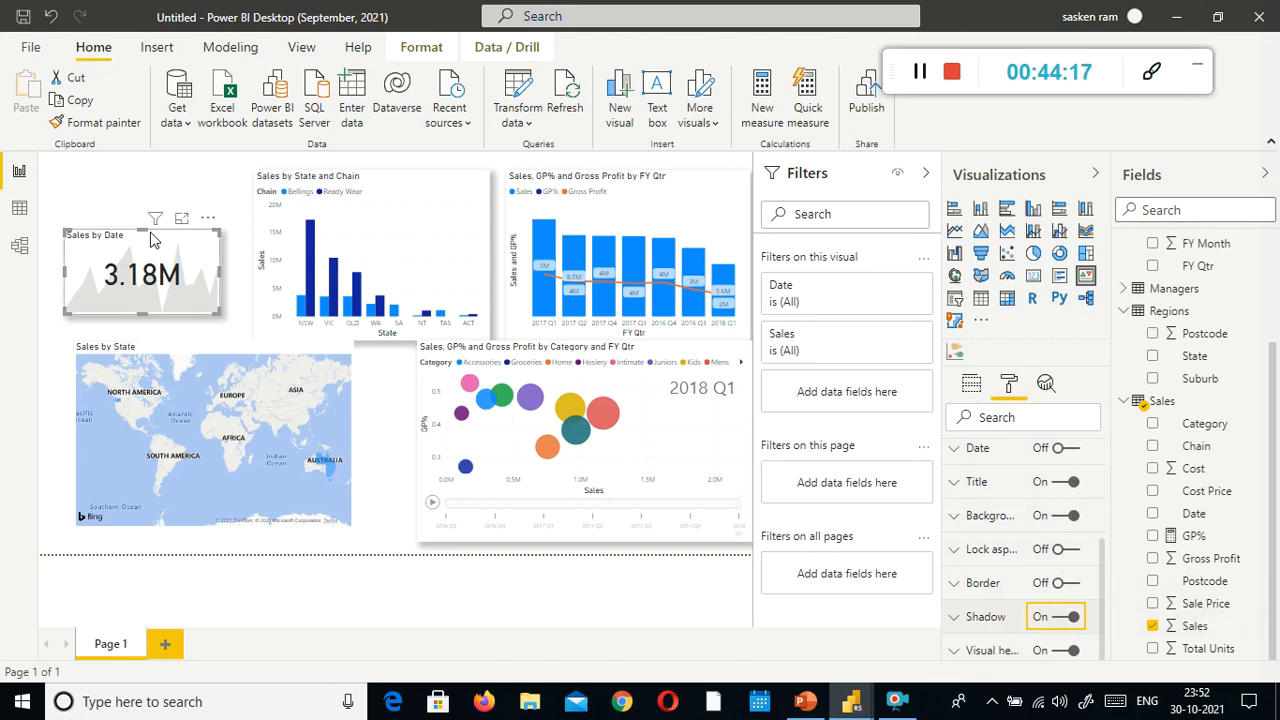
Step: Enlarge the Sales by Date KPI at its upper, lower and right edges to fill the space beside the State and Chain chart
drag(144, 231, 144, 191)
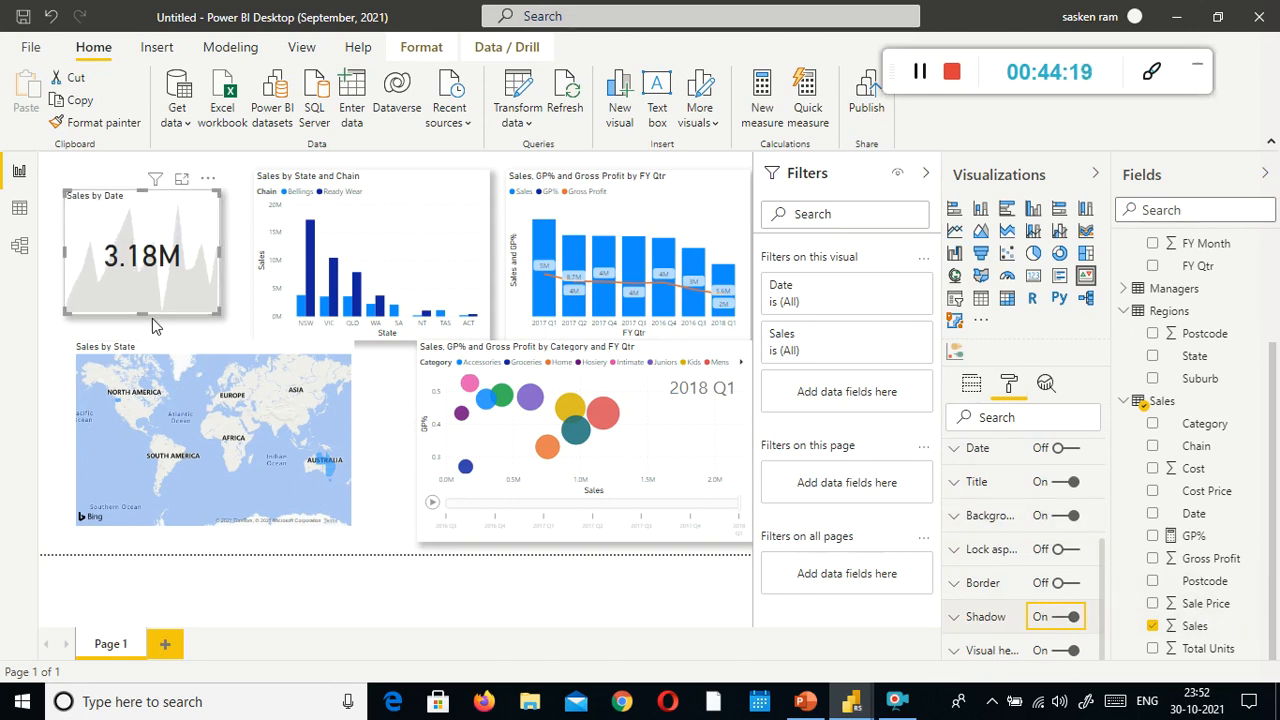
drag(146, 313, 146, 340)
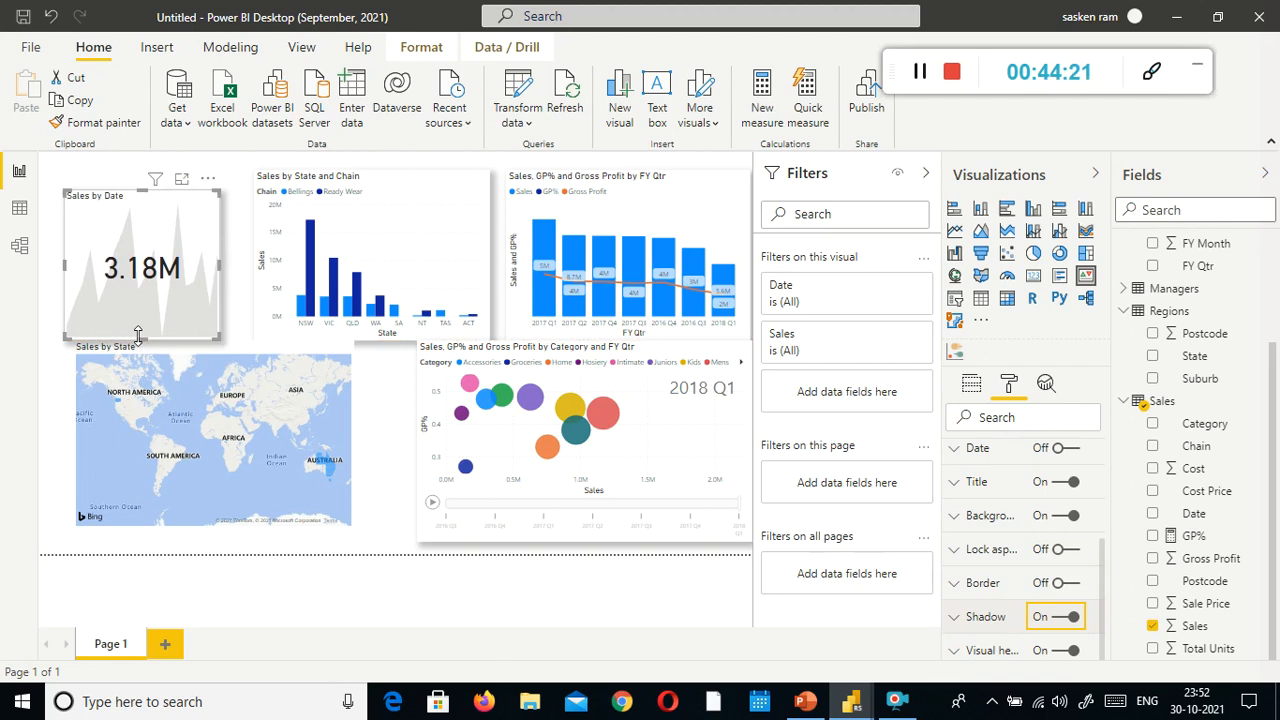
mouse_move(219, 266)
mouse_down()
mouse_move(258, 266)
mouse_move(240, 265)
mouse_up()
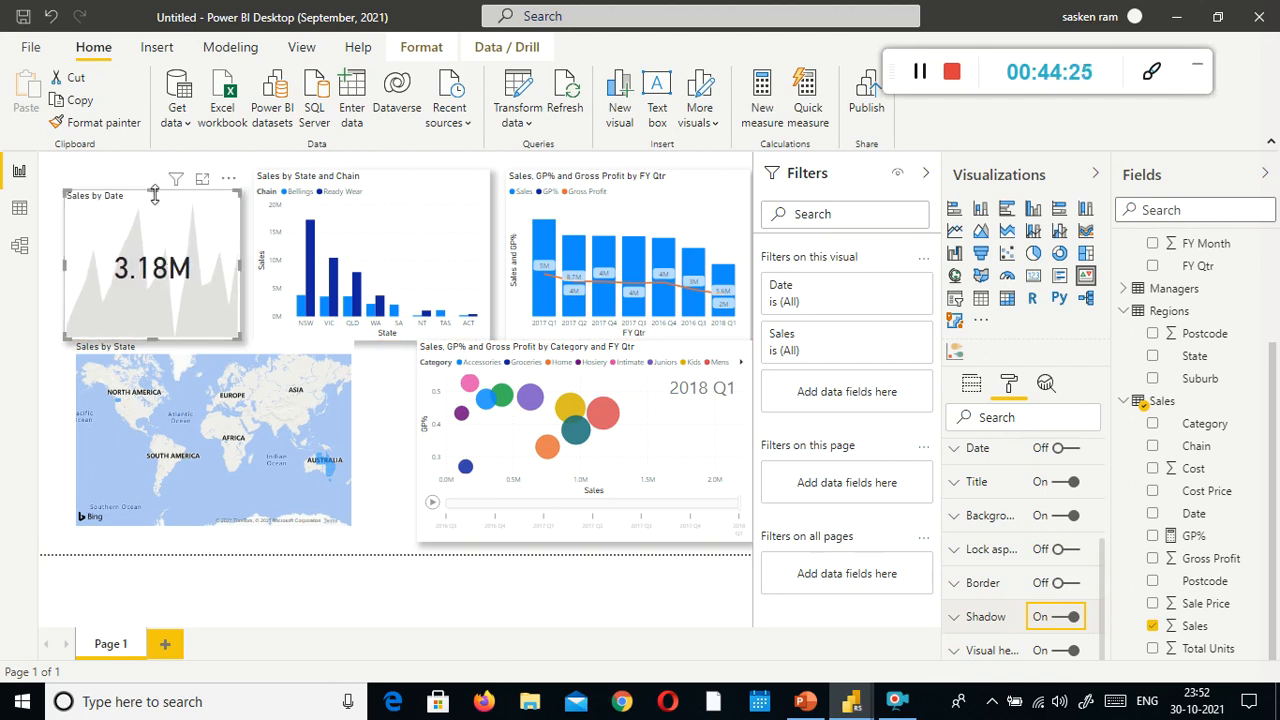
Step: Adjust the upper edges of the Sales by Date KPI, State and Chain chart and FY Qtr combo chart so all three line up
drag(155, 193, 155, 188)
click(382, 176)
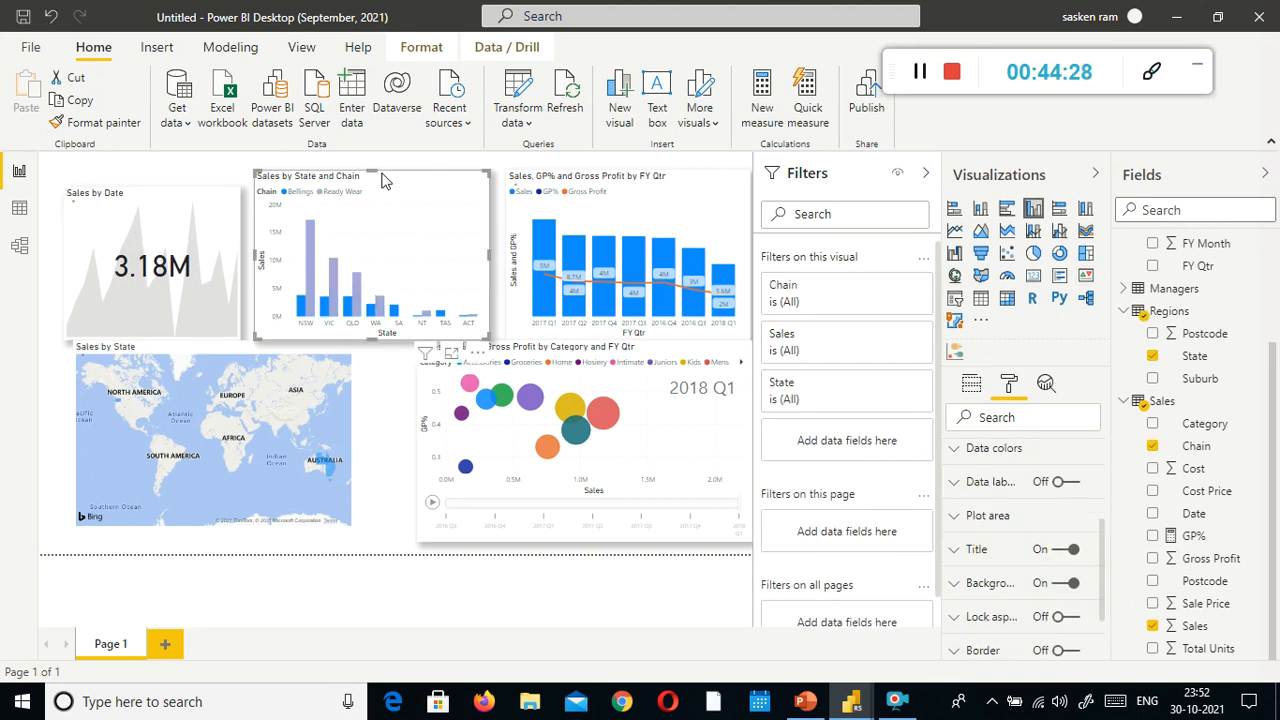
mouse_move(371, 170)
mouse_down()
mouse_move(371, 205)
mouse_move(371, 187)
mouse_up()
drag(655, 177, 615, 198)
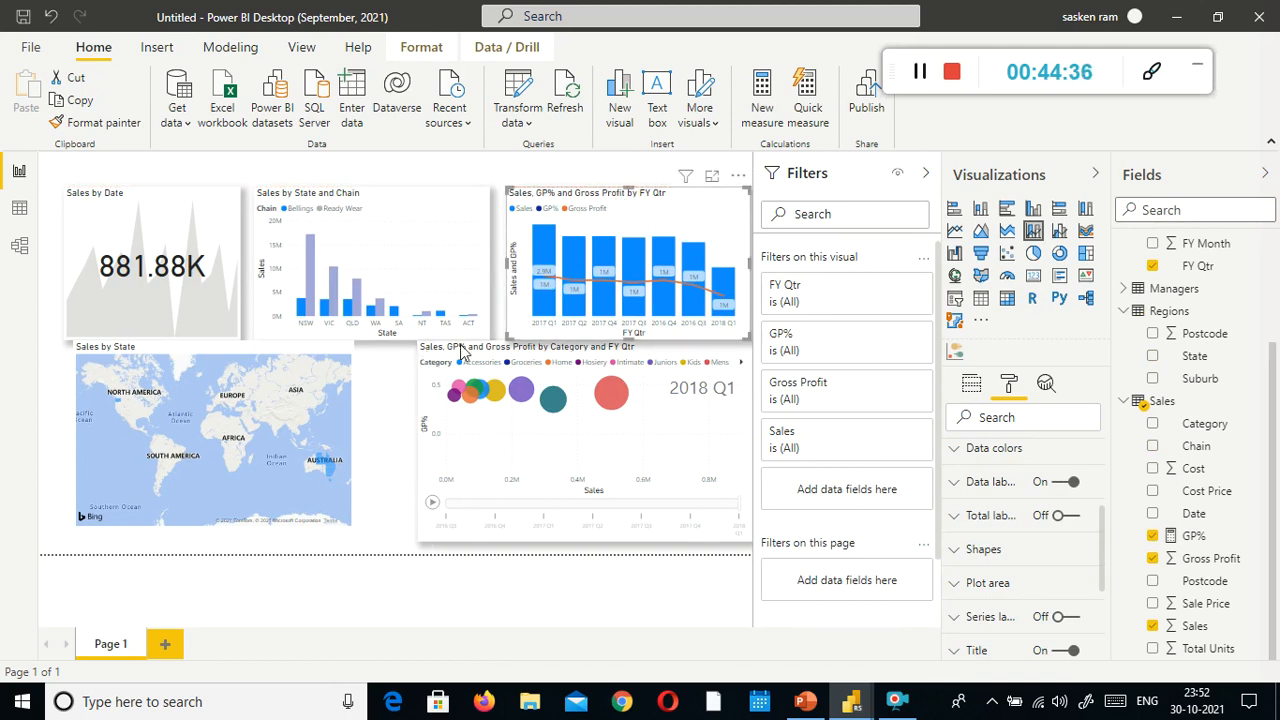
Step: Shrink the scatter chart from its upper and left edges, leaving a gap below the combo chart and aligning their left edges
click(540, 360)
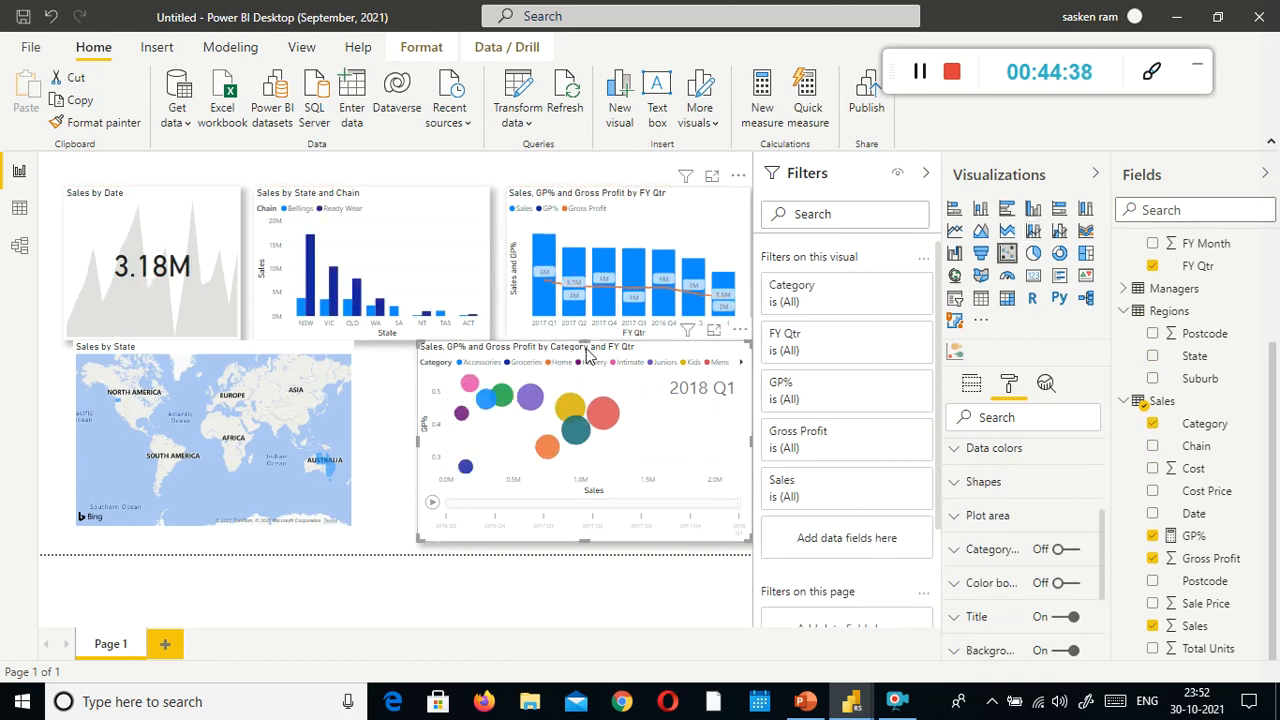
click(587, 339)
click(584, 350)
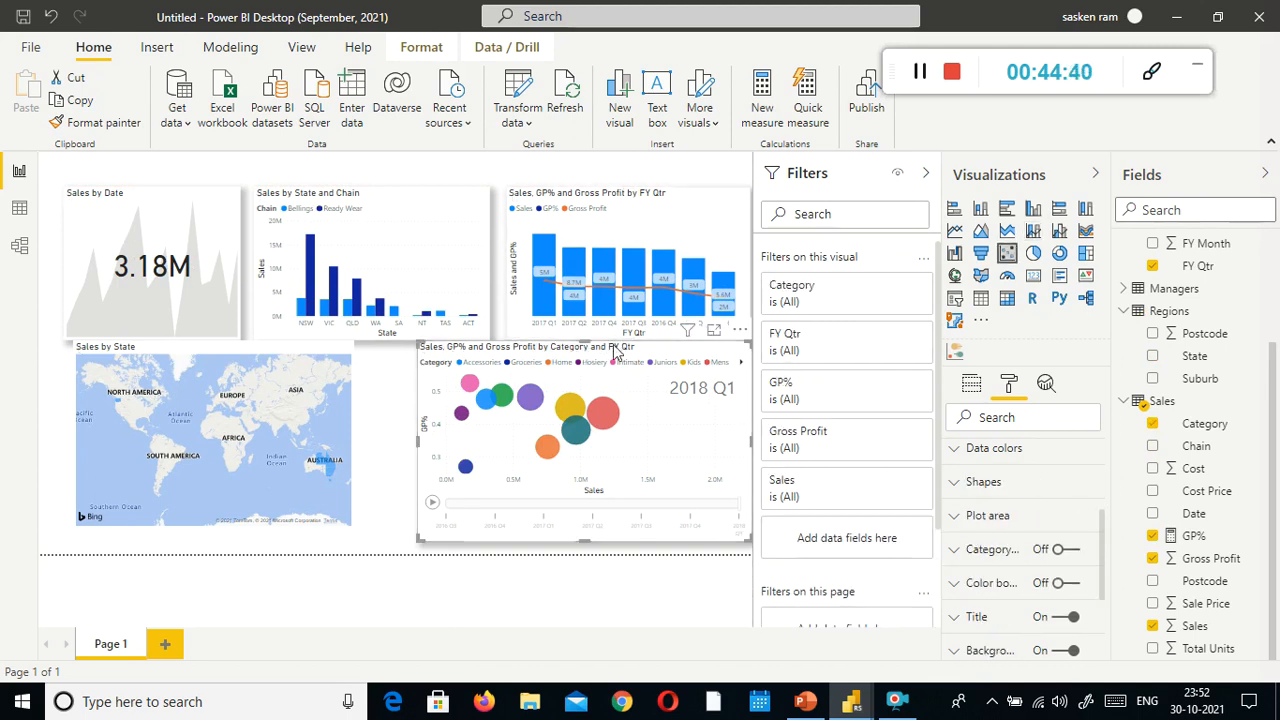
drag(584, 343, 594, 363)
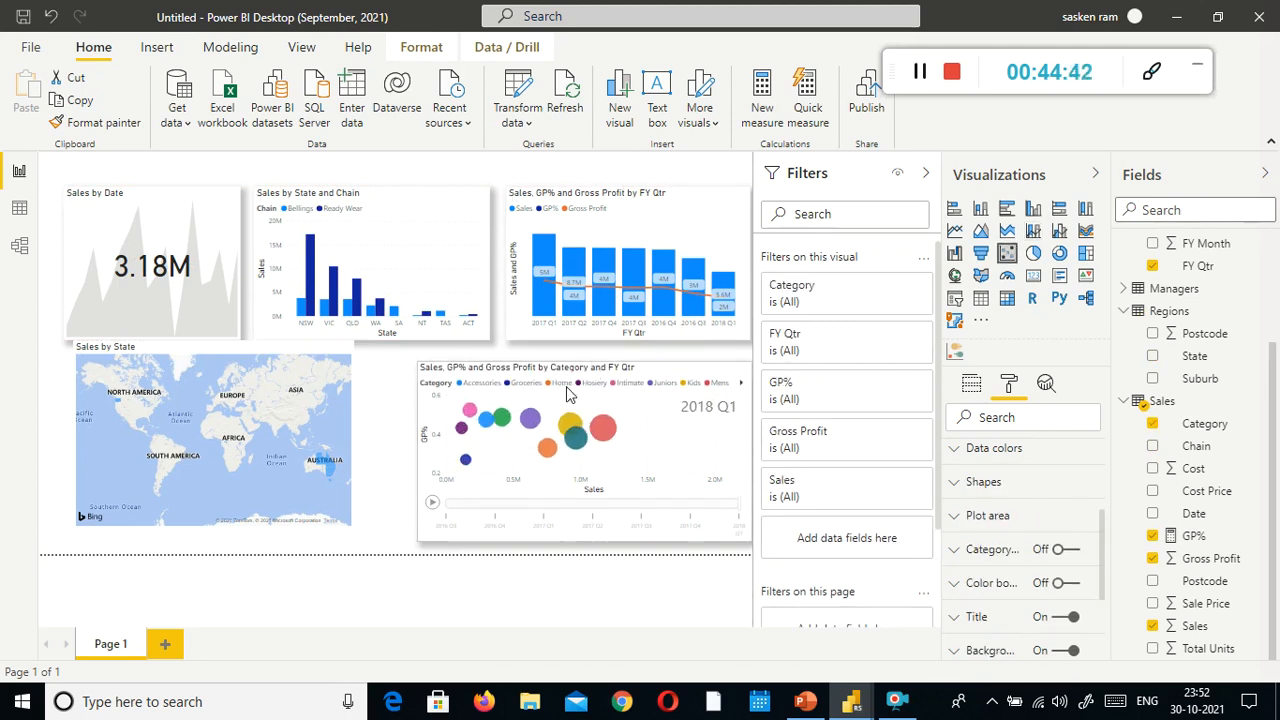
drag(418, 455, 507, 458)
Step: Resize the Sales by State map to reach the State and Chain chart's right edge and align its upper edge with the scatter chart
mouse_move(280, 380)
mouse_down()
mouse_move(283, 392)
mouse_move(273, 366)
mouse_up()
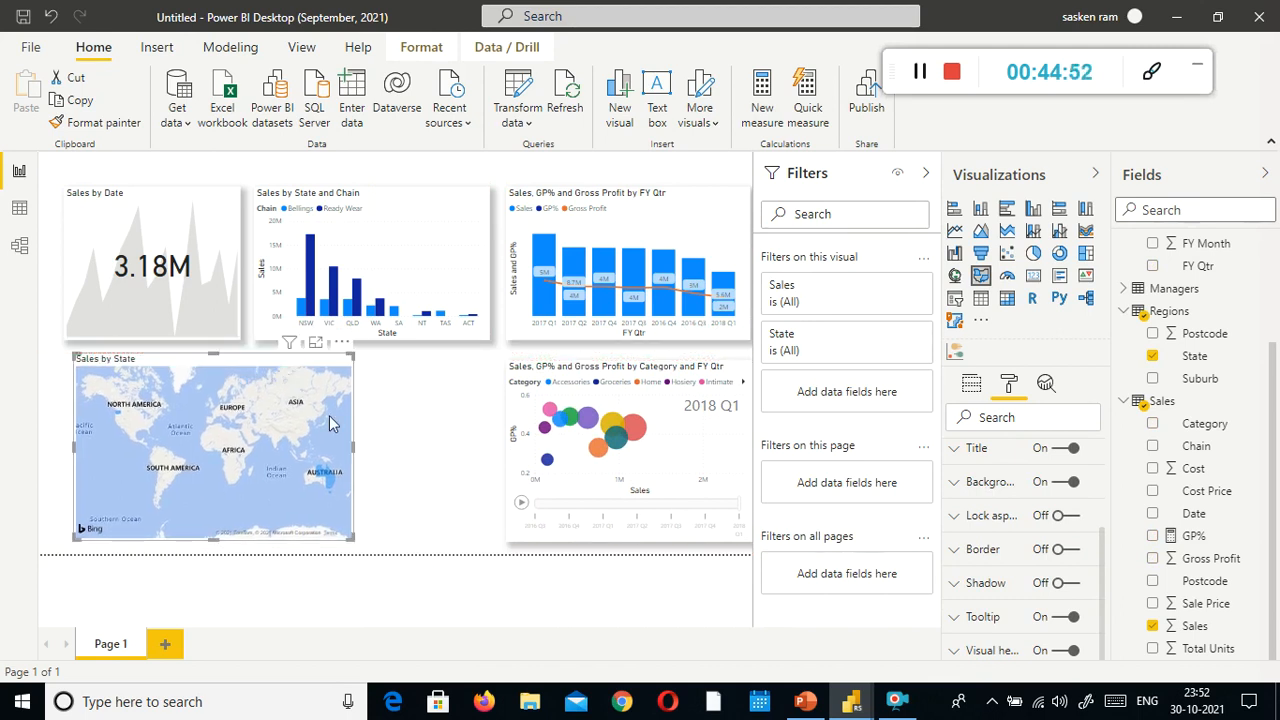
drag(353, 443, 489, 472)
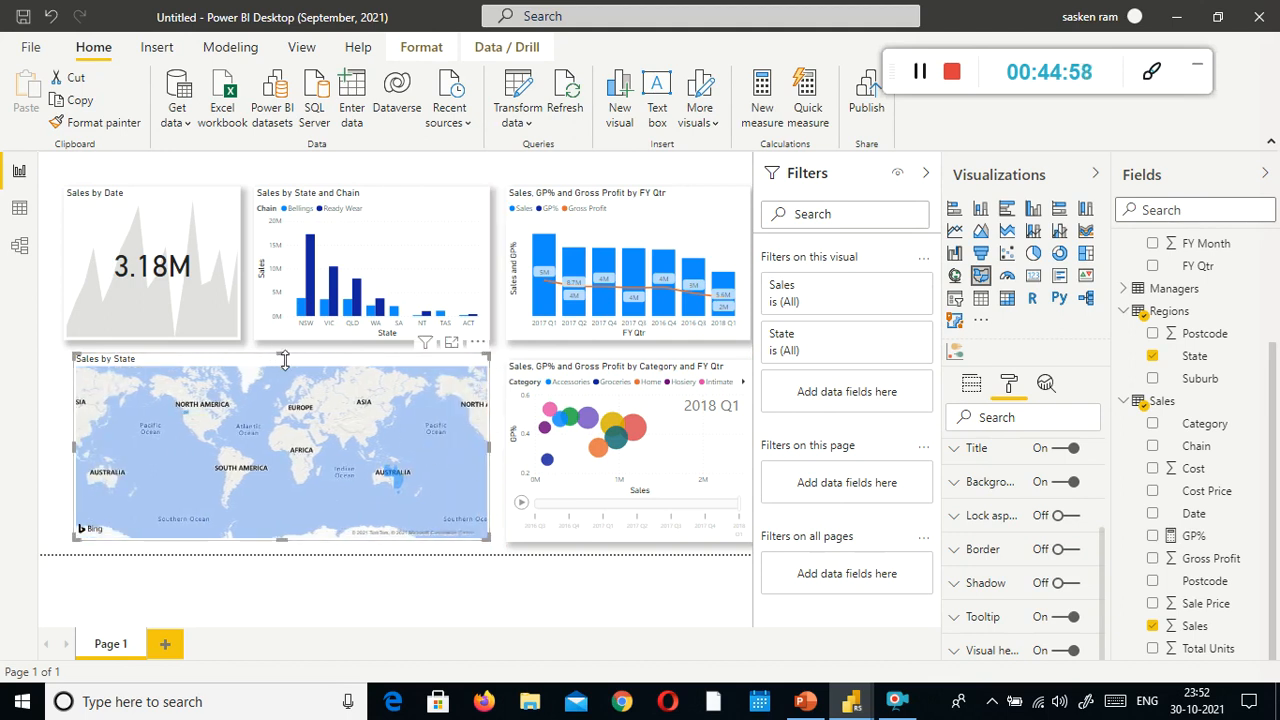
drag(282, 355, 282, 363)
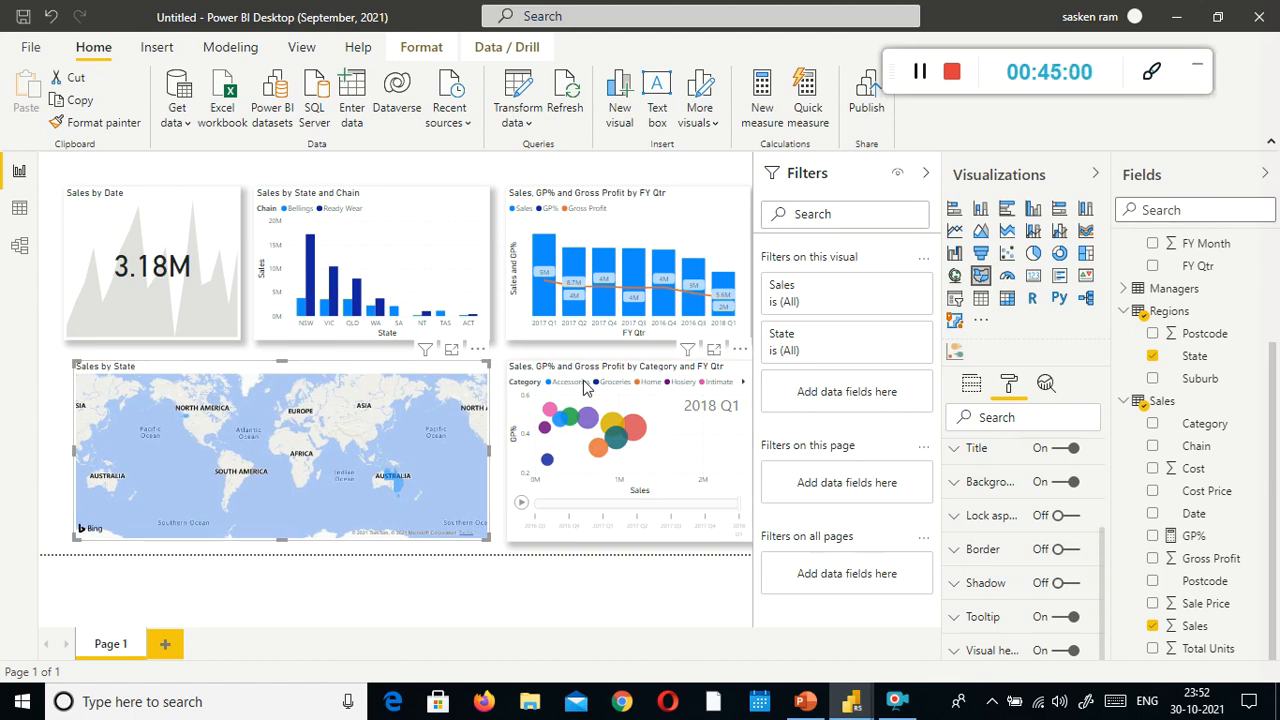
Step: Deselect the map and open the formatting options for the report page
click(460, 588)
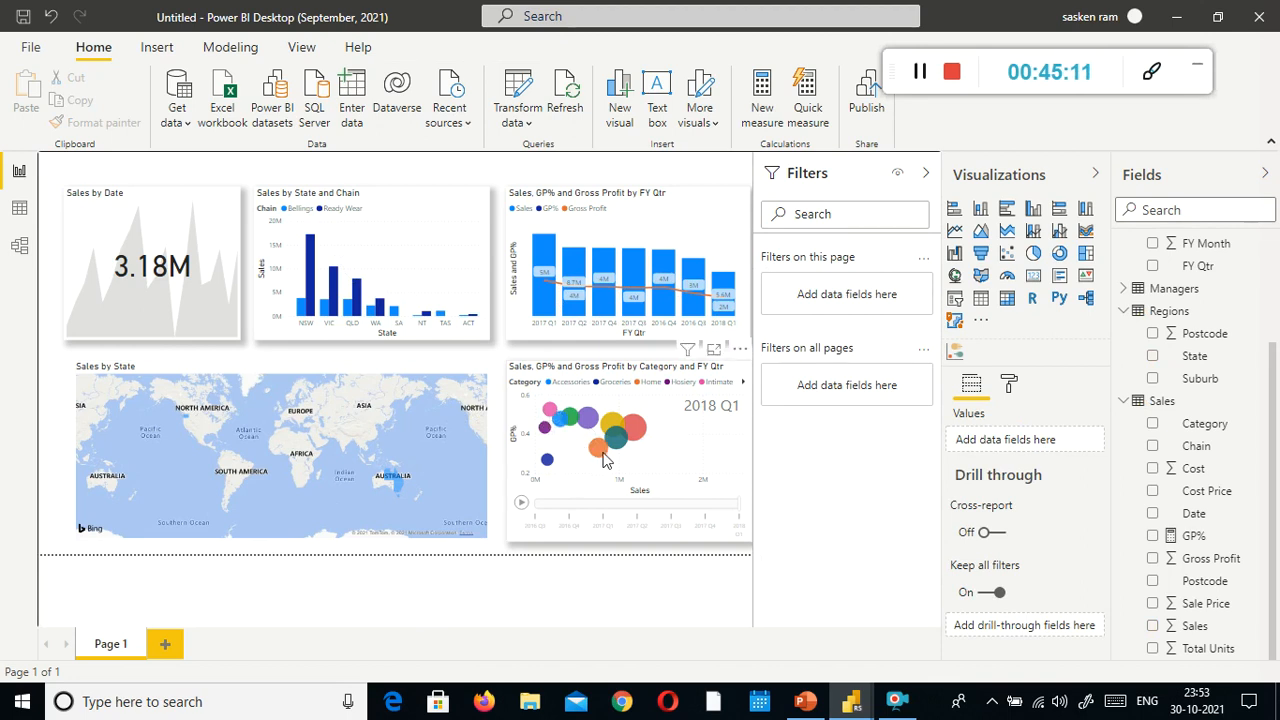
click(1010, 385)
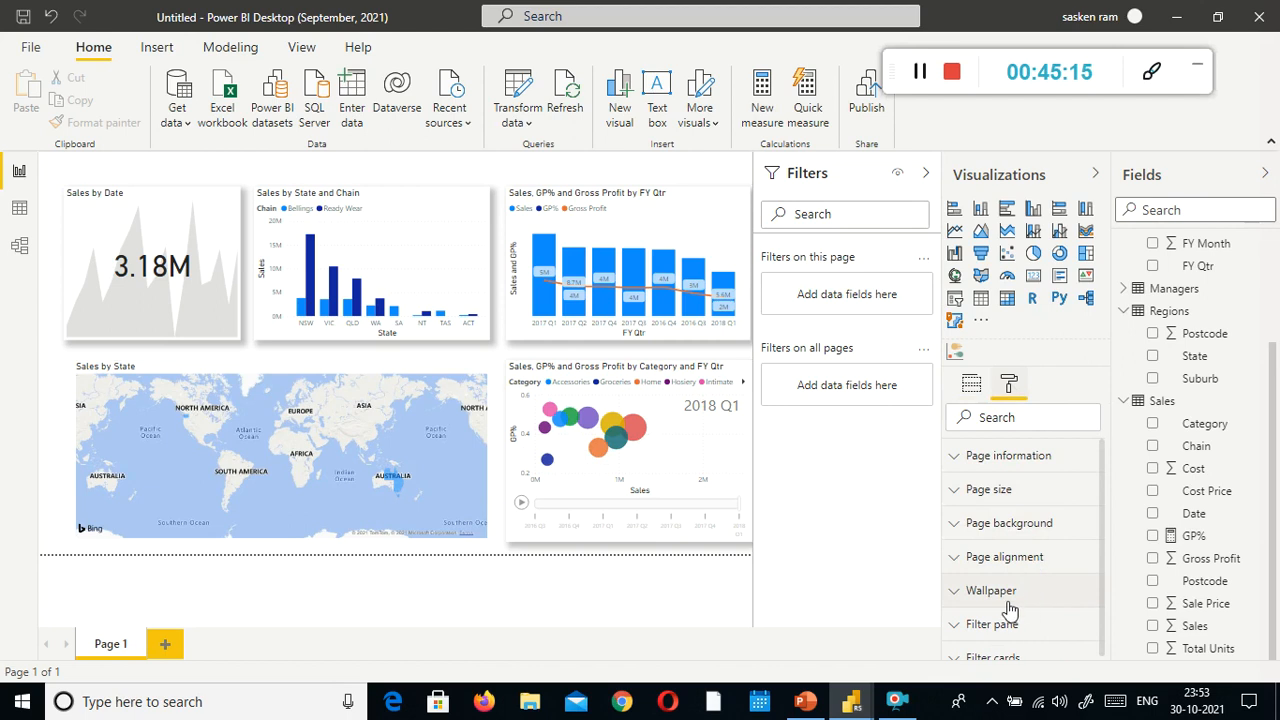